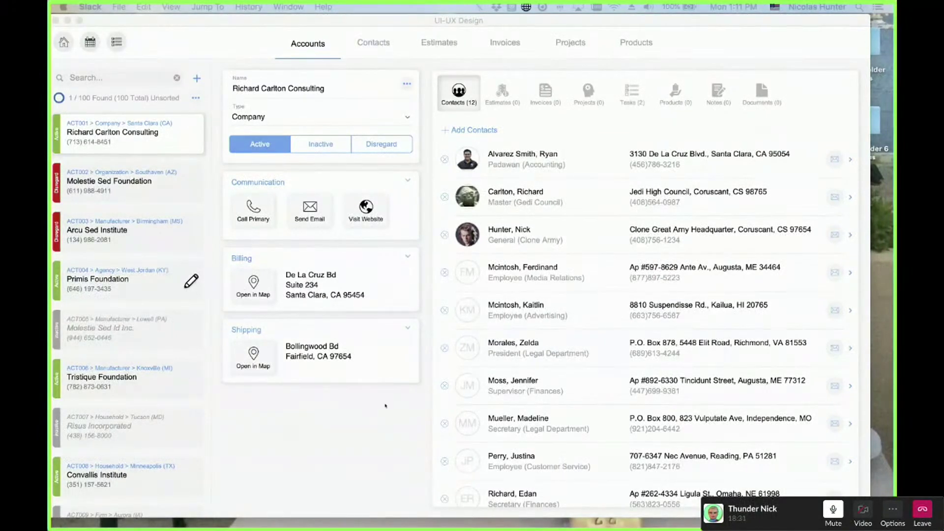
- Bring the UI-UX Design window forward and return to the account search
{"action": "left_click", "coordinate": [385, 406]}
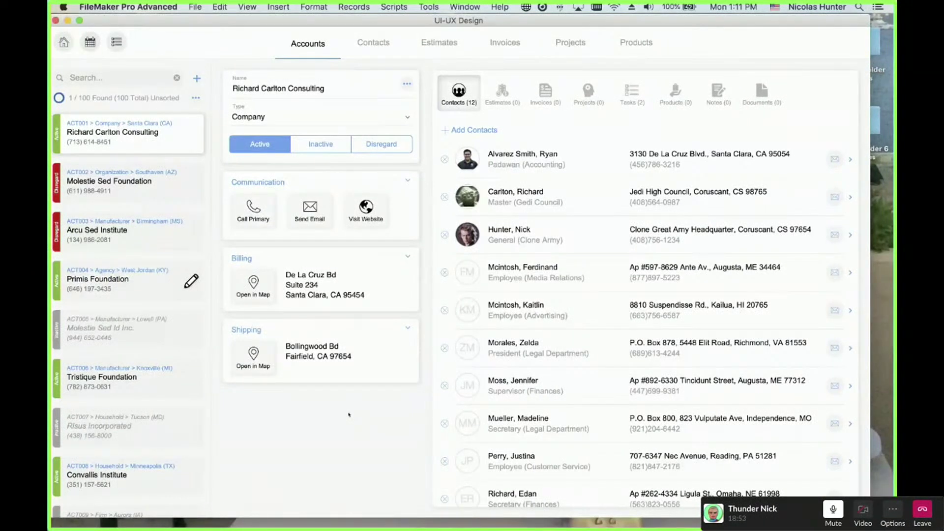
{"action": "left_click", "coordinate": [104, 81]}
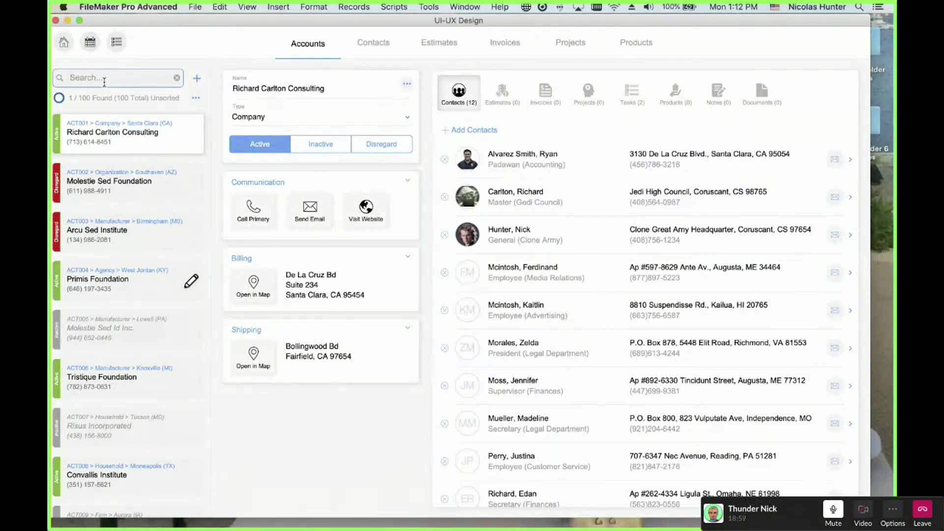
{"action": "left_click", "coordinate": [275, 410]}
{"action": "left_click", "coordinate": [149, 79]}
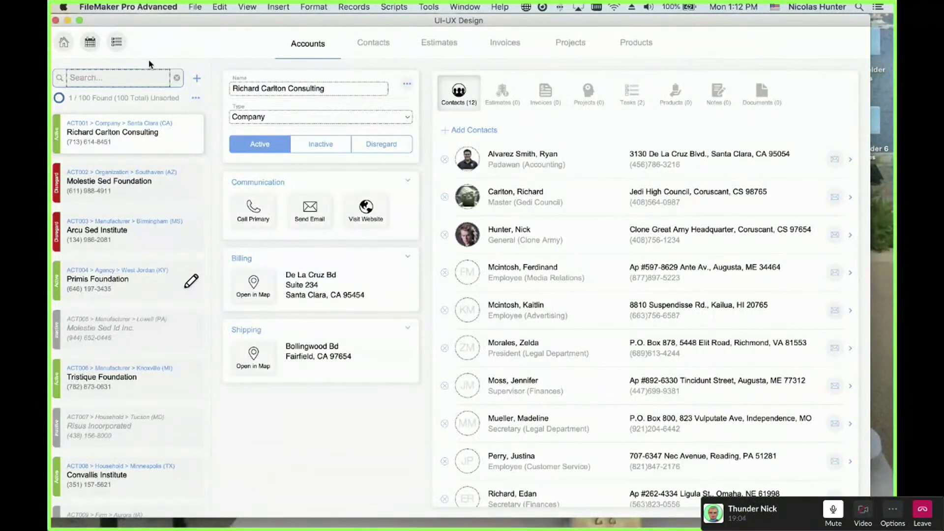
- Switch the account type to Agency, then back to Company
{"action": "left_click", "coordinate": [270, 117]}
{"action": "left_click", "coordinate": [263, 129]}
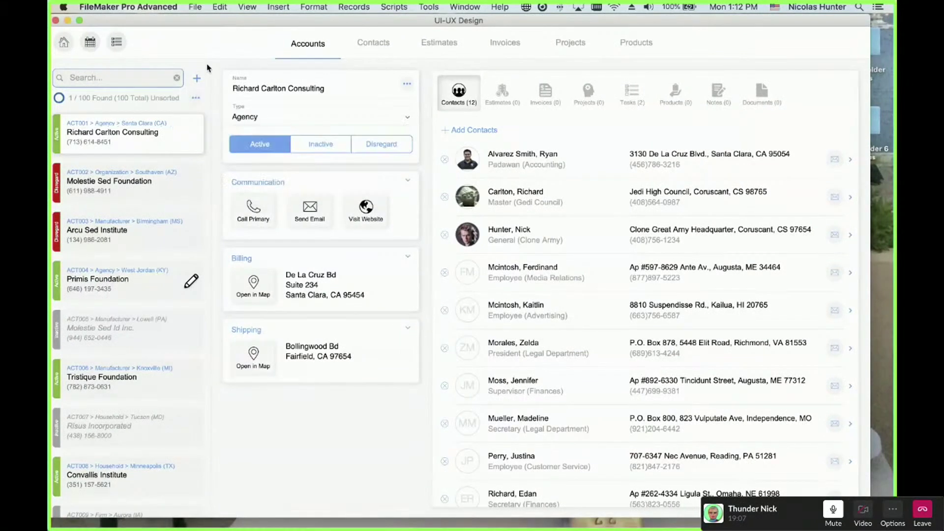
{"action": "left_click", "coordinate": [255, 119]}
{"action": "left_click", "coordinate": [256, 108]}
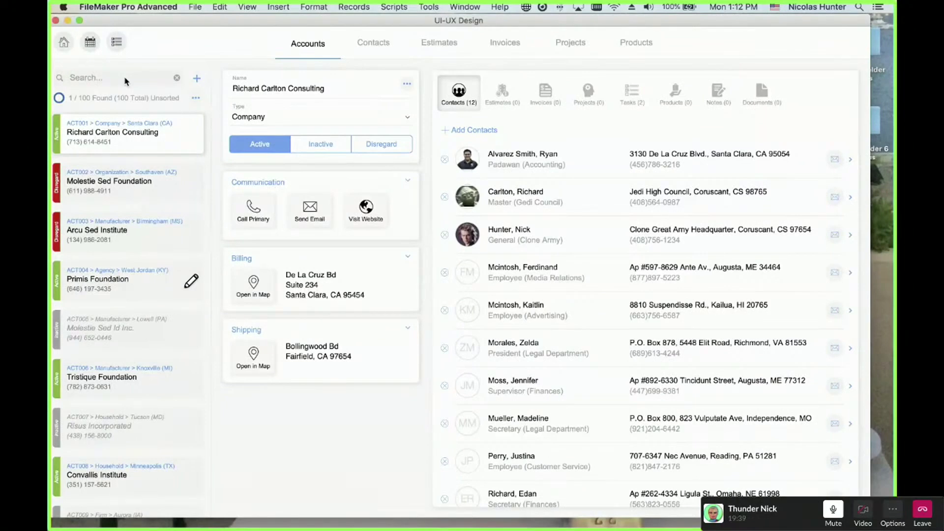
- Open the contact picker for the account and scroll through its contact list
{"action": "left_click", "coordinate": [461, 131]}
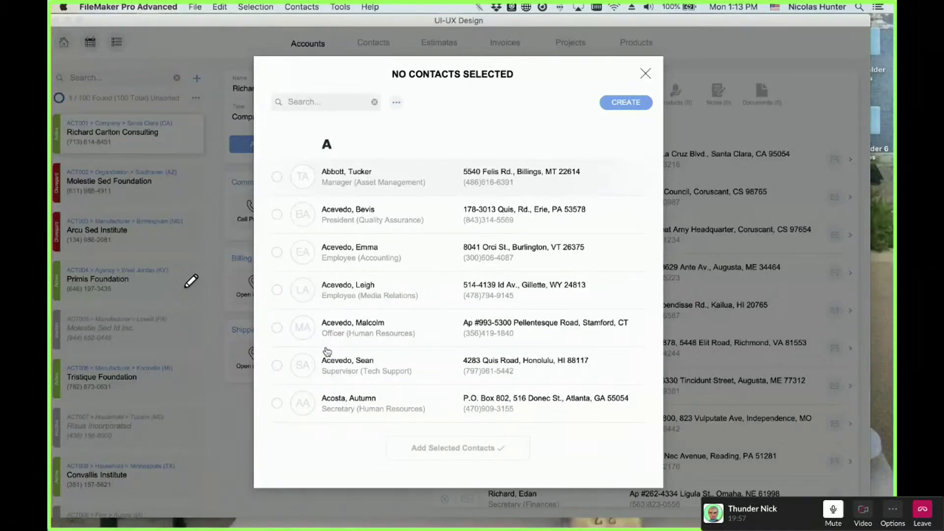
{"action": "scroll", "coordinate": [411, 263], "scroll_direction": "down", "scroll_amount": 12}
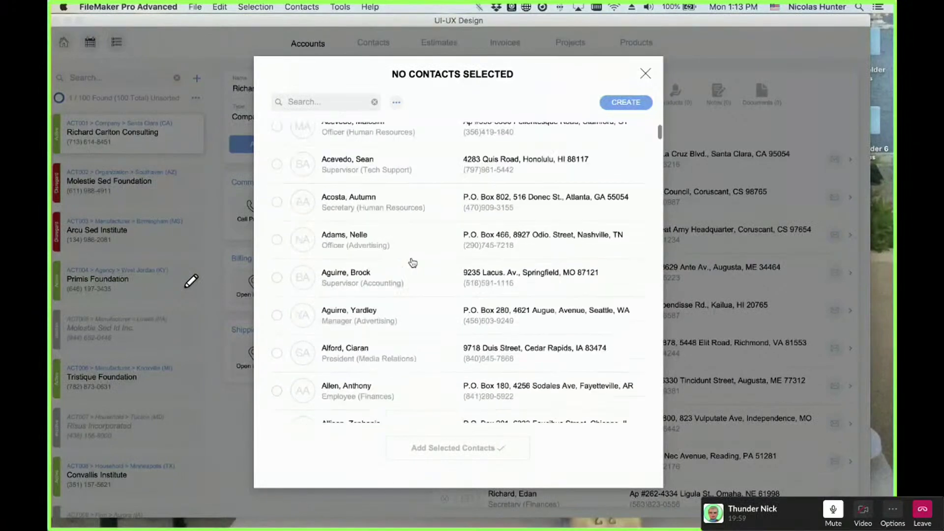
{"action": "scroll", "coordinate": [412, 263], "scroll_direction": "up", "scroll_amount": 12}
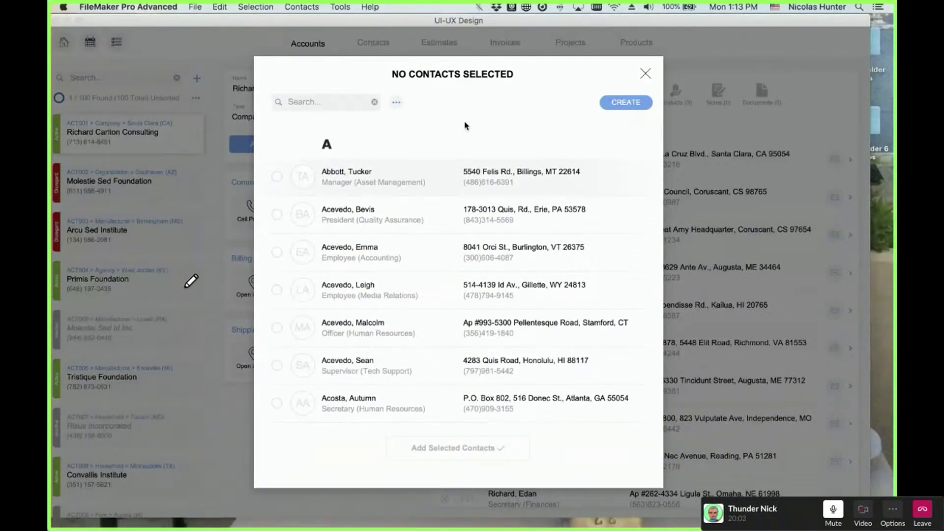
{"action": "scroll", "coordinate": [465, 125], "scroll_direction": "down", "scroll_amount": 6}
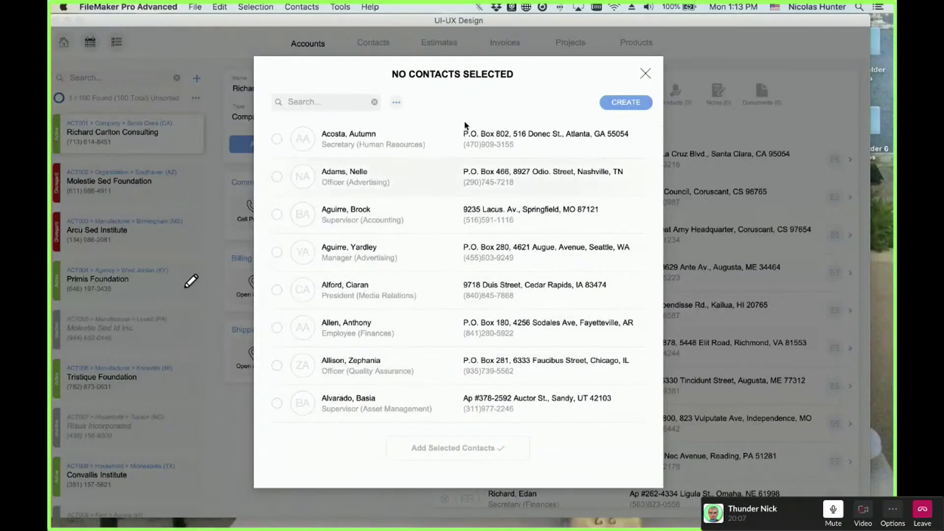
{"action": "scroll", "coordinate": [464, 126], "scroll_direction": "up", "scroll_amount": 3}
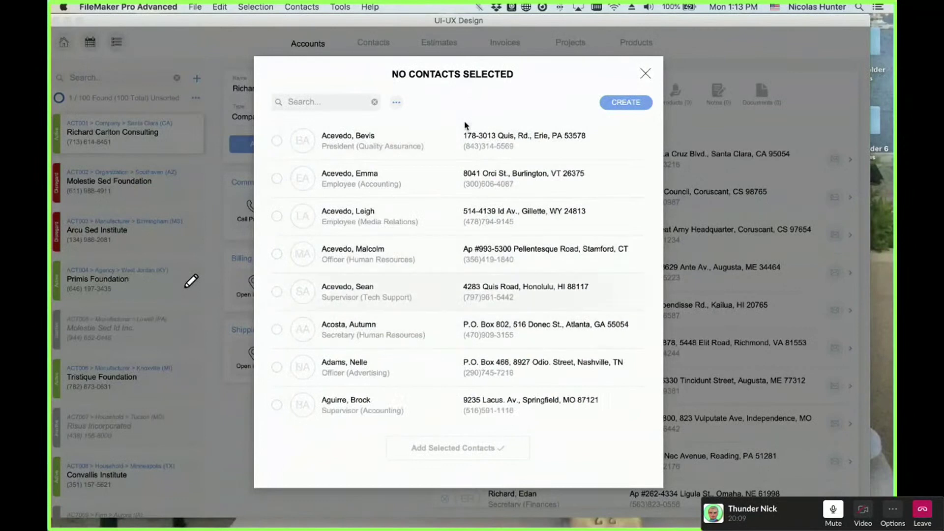
{"action": "scroll", "coordinate": [465, 125], "scroll_direction": "up", "scroll_amount": 1}
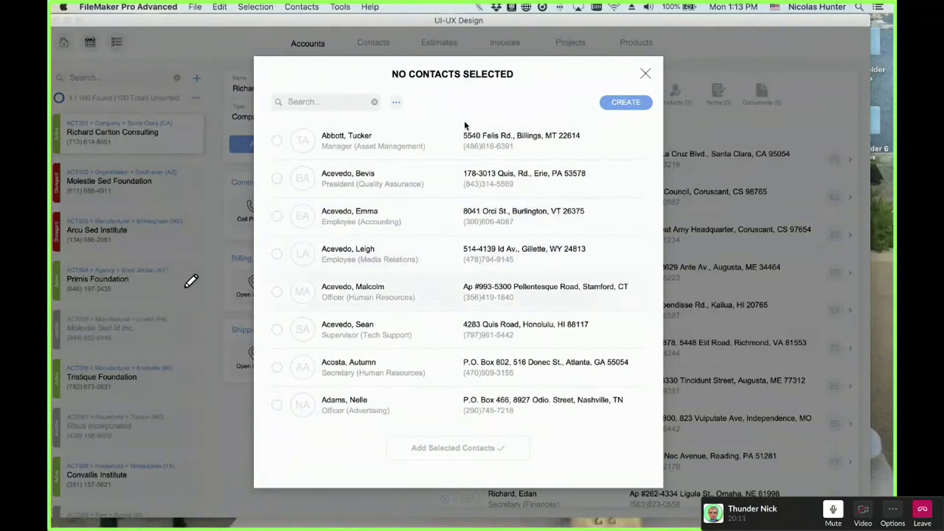
{"action": "key", "text": "space"}
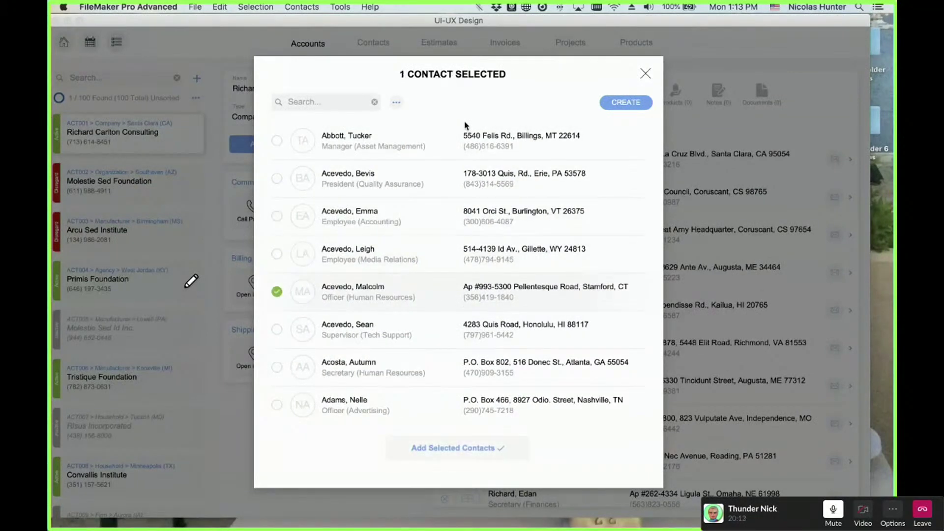
{"action": "key", "text": "space"}
{"action": "key", "text": "v"}
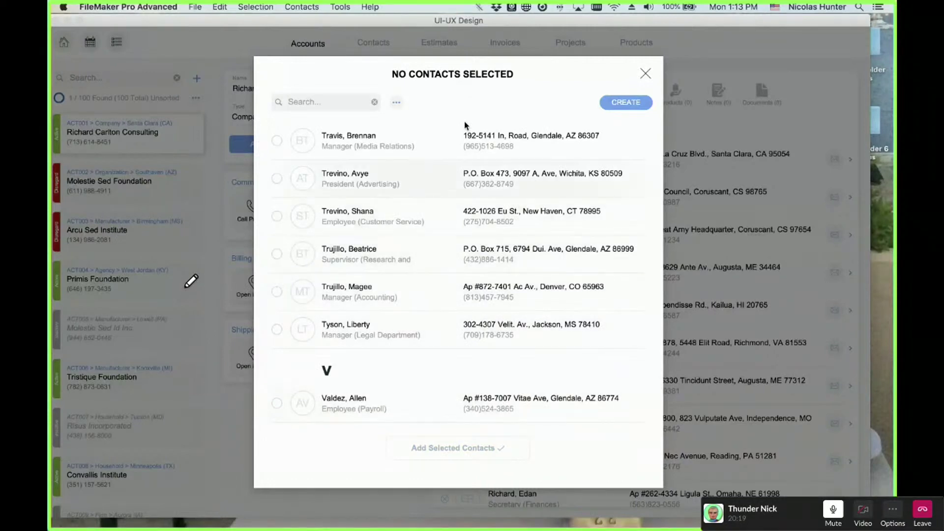
{"action": "key", "text": "a"}
{"action": "key", "text": "Down"}
{"action": "key", "text": "Down"}
{"action": "key", "text": "space"}
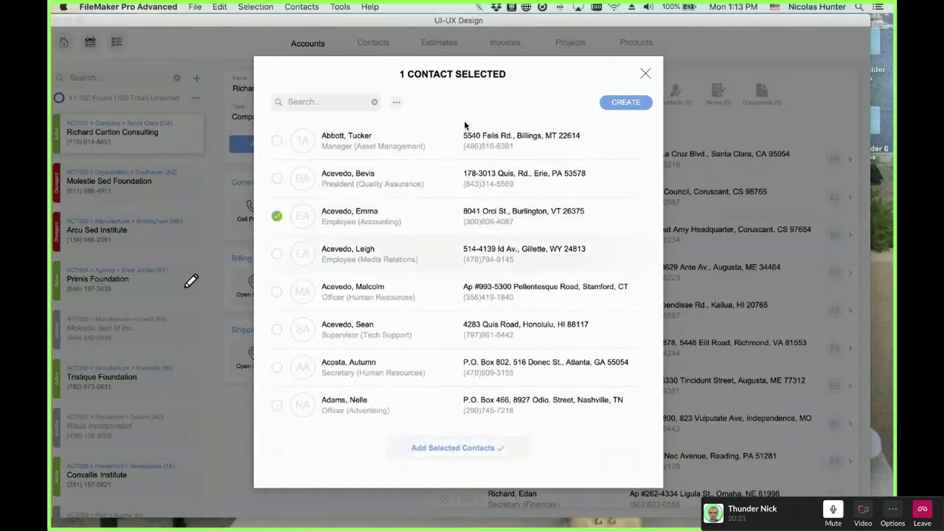
{"action": "key", "text": "space"}
{"action": "key", "text": "Down"}
{"action": "key", "text": "space"}
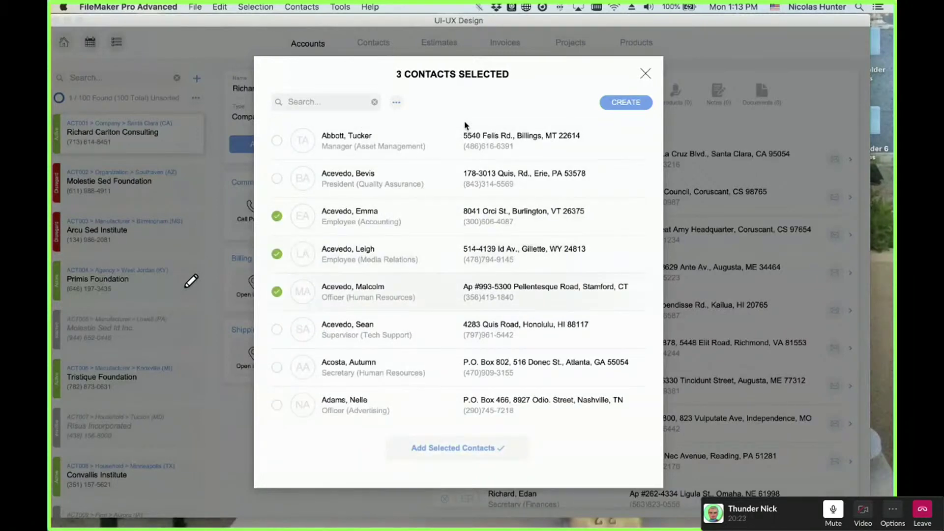
{"action": "key", "text": "Up"}
{"action": "key", "text": "Up"}
{"action": "key", "text": "Up"}
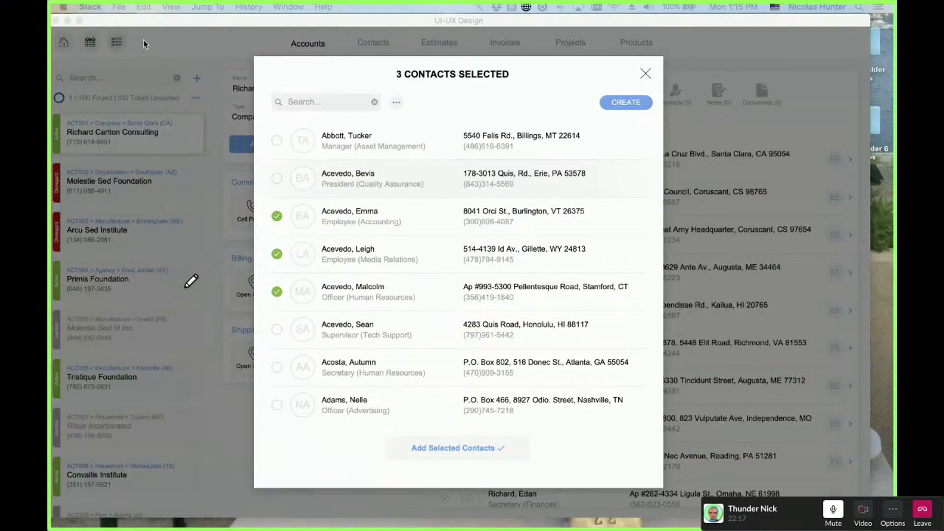
{"action": "left_click", "coordinate": [63, 7]}
{"action": "left_click", "coordinate": [250, 212]}
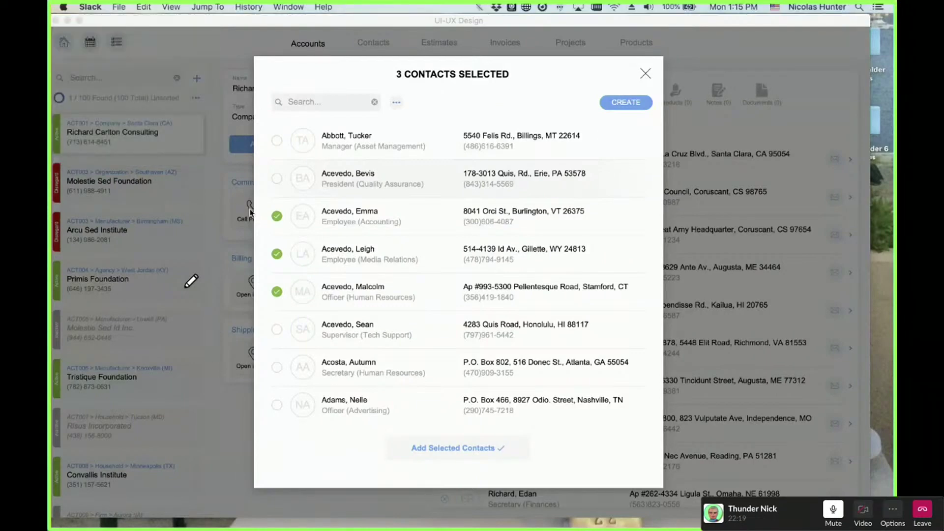
{"action": "left_click_drag", "start_coordinate": [376, 201], "coordinate": [402, 146]}
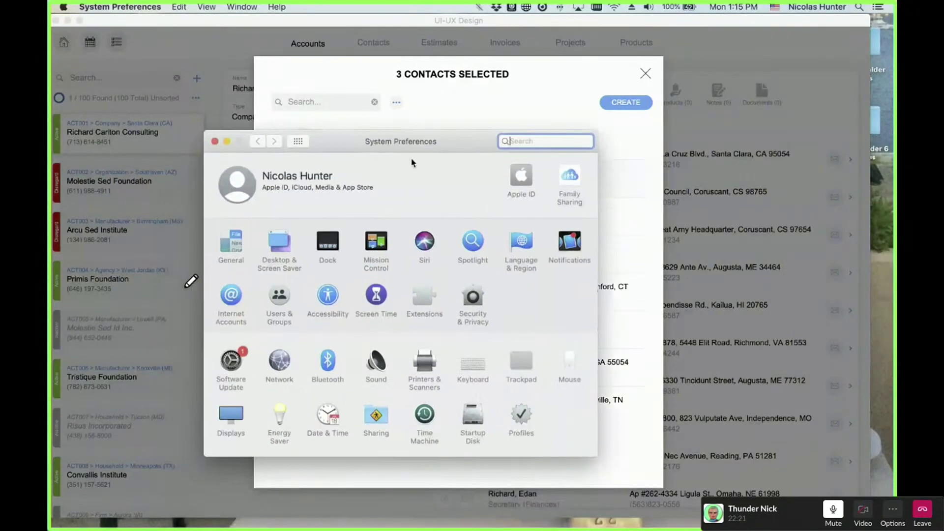
{"action": "left_click", "coordinate": [328, 296]}
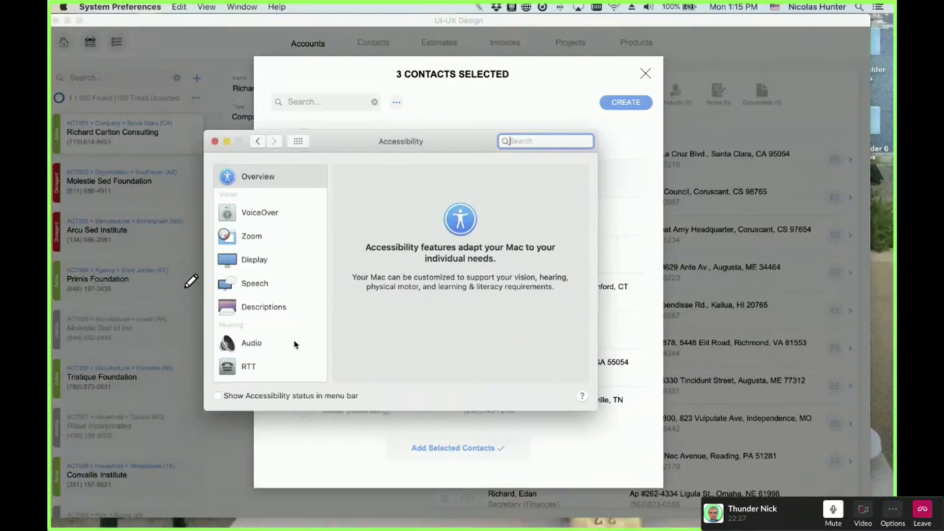
{"action": "left_click", "coordinate": [226, 141]}
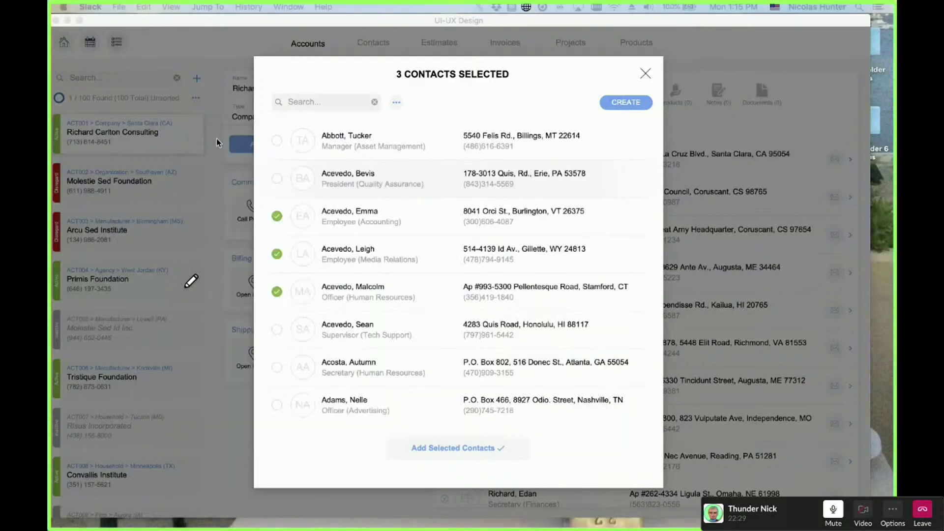
{"action": "left_click", "coordinate": [479, 88]}
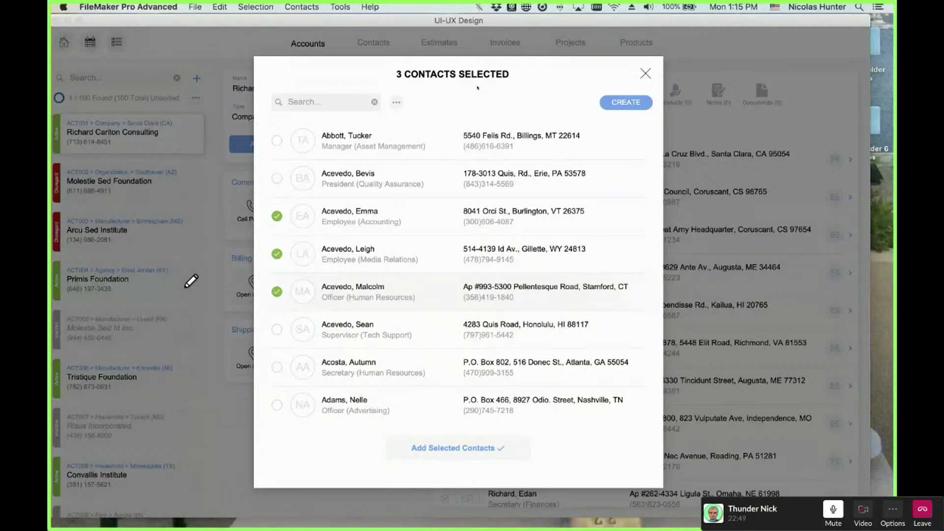
{"action": "left_click", "coordinate": [326, 102]}
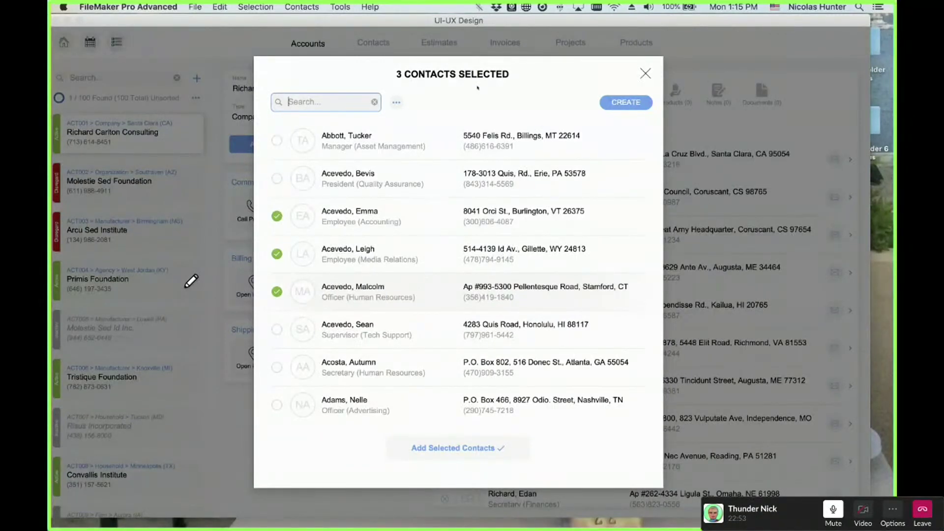
{"action": "type", "text": "acevedo"}
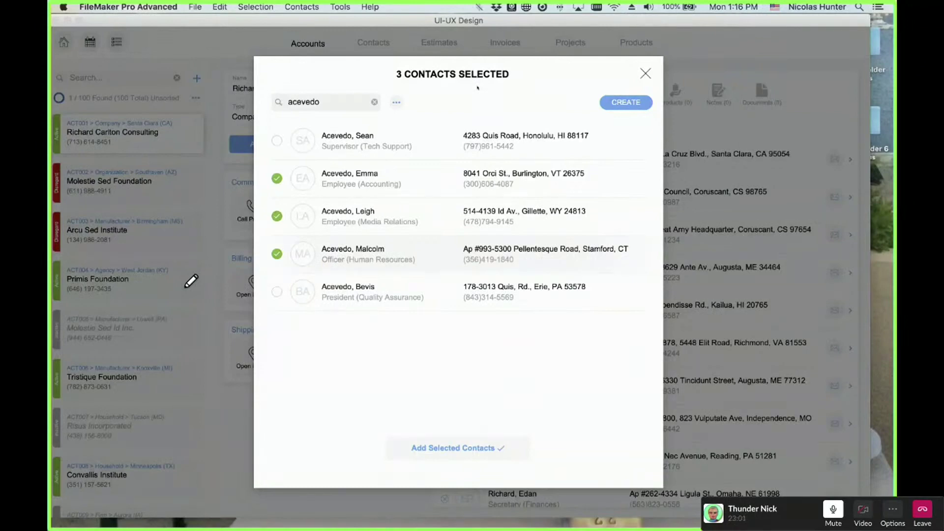
{"action": "left_click", "coordinate": [277, 253]}
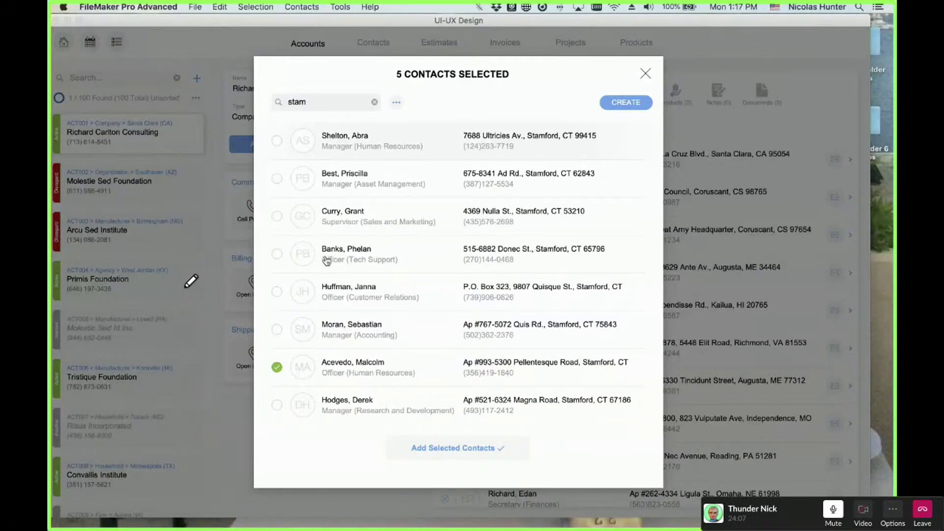
{"action": "scroll", "coordinate": [322, 408], "scroll_direction": "down", "scroll_amount": 1}
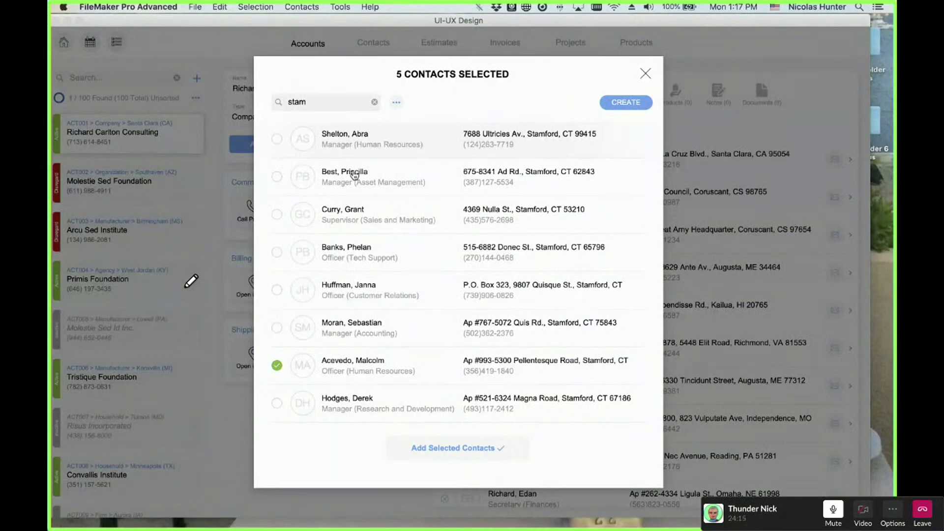
{"action": "left_click", "coordinate": [309, 368], "text": "shift"}
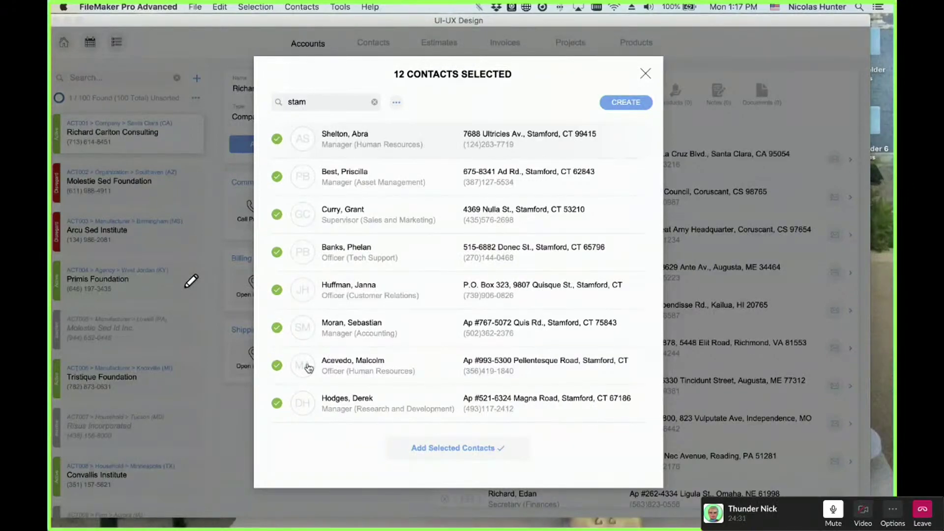
- Filter the picker list with the search 'rich'
{"action": "key", "text": "Tab"}
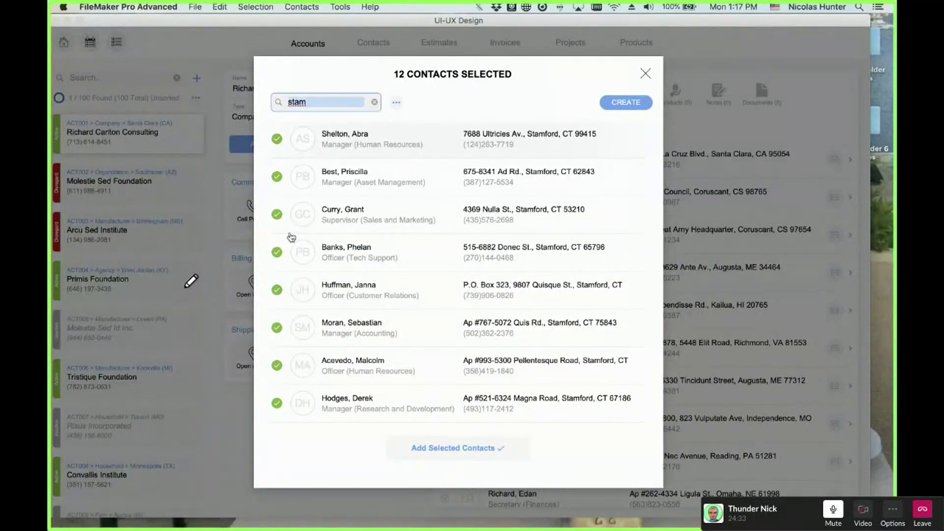
{"action": "type", "text": "ric"}
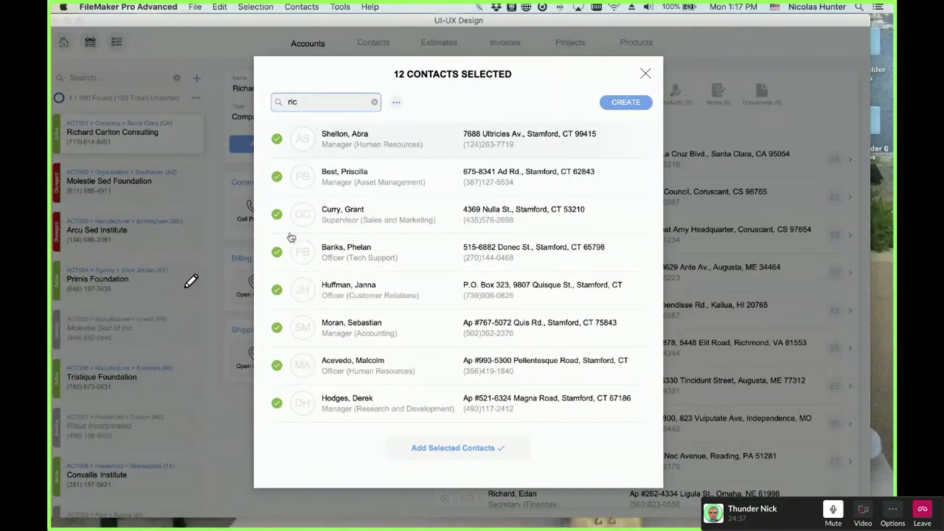
{"action": "type", "text": "h"}
{"action": "key", "text": "Return"}
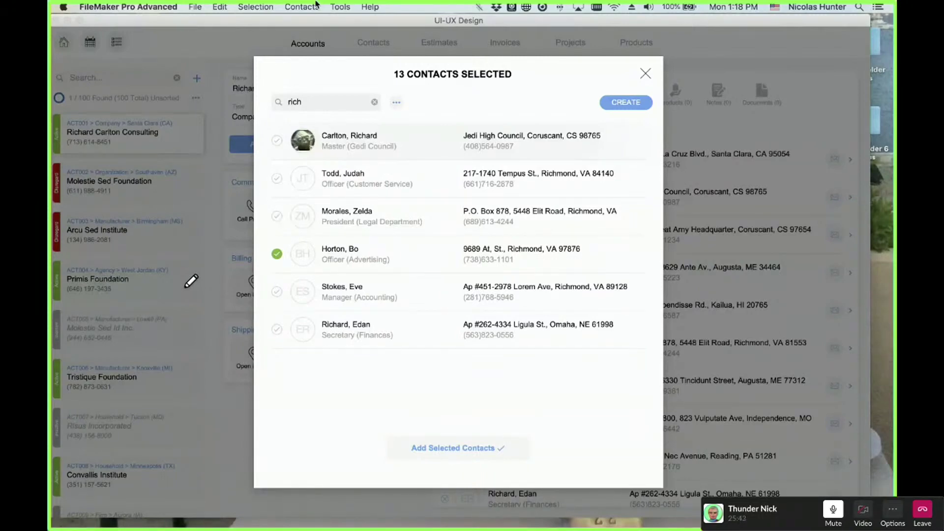
- Switch the picker to Selected Only so just the 13 checked contacts are listed
{"action": "left_click", "coordinate": [396, 103]}
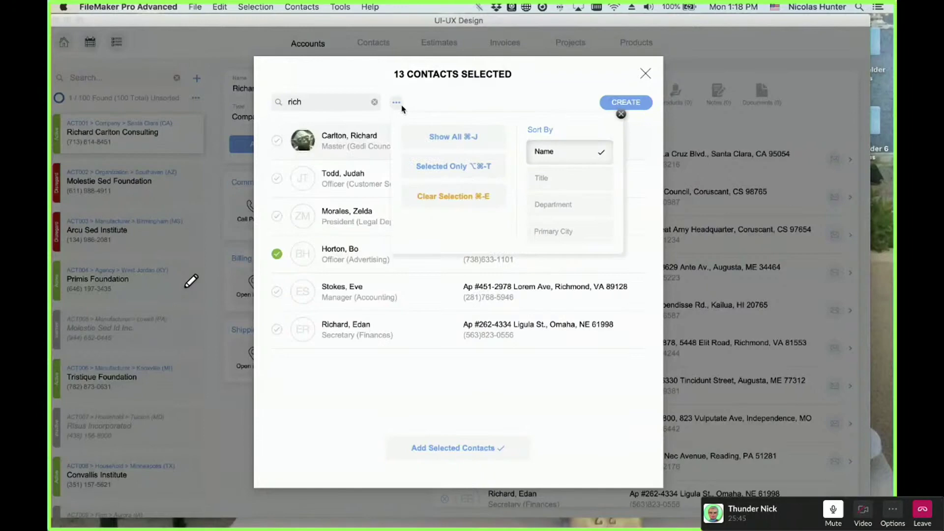
{"action": "left_click", "coordinate": [428, 169]}
{"action": "scroll", "coordinate": [443, 281], "scroll_direction": "down", "scroll_amount": 5}
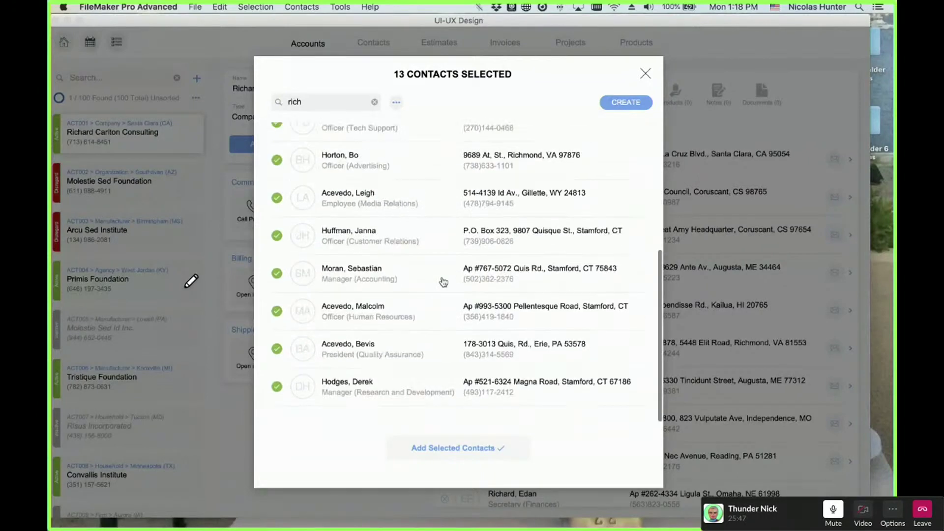
{"action": "scroll", "coordinate": [444, 282], "scroll_direction": "up", "scroll_amount": 5}
{"action": "scroll", "coordinate": [444, 282], "scroll_direction": "down", "scroll_amount": 4}
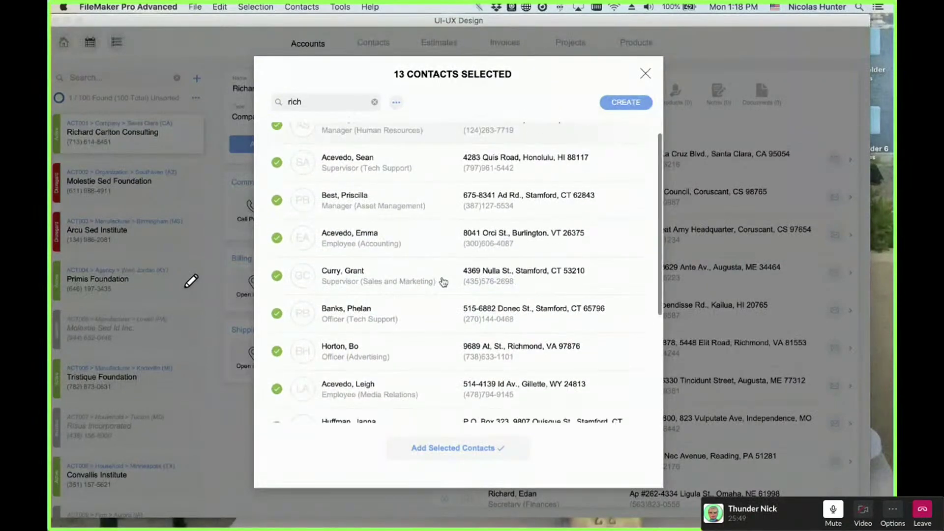
{"action": "scroll", "coordinate": [443, 282], "scroll_direction": "up", "scroll_amount": 5}
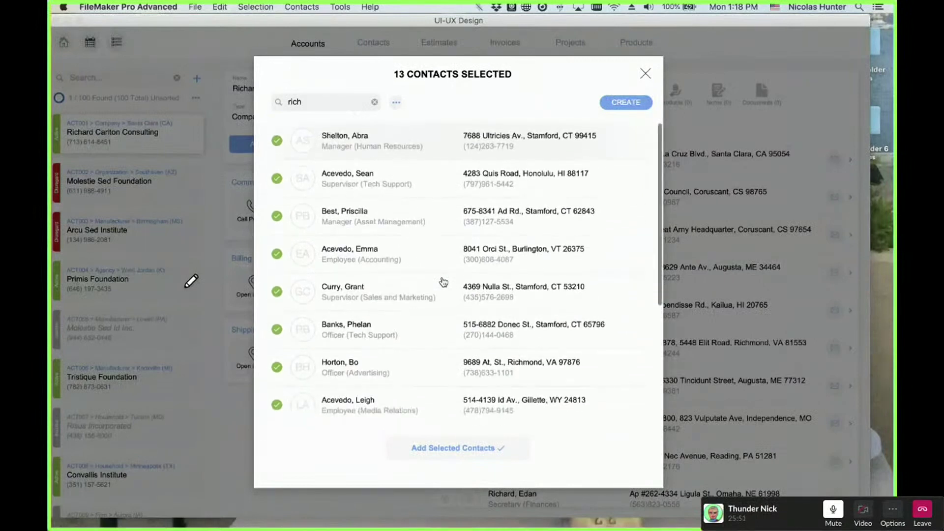
{"action": "key", "text": "Tab"}
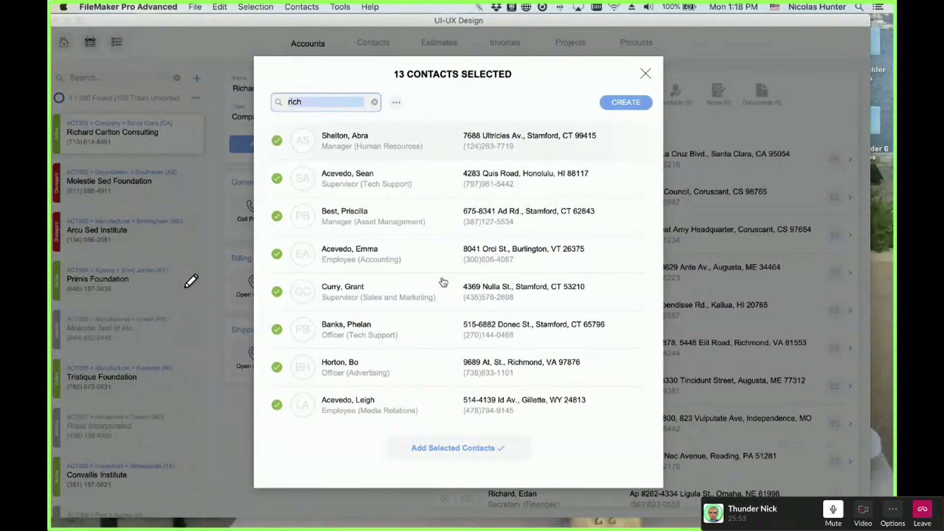
- Search for 'acevedo' and clear the picker's entire selection
{"action": "type", "text": "acev"}
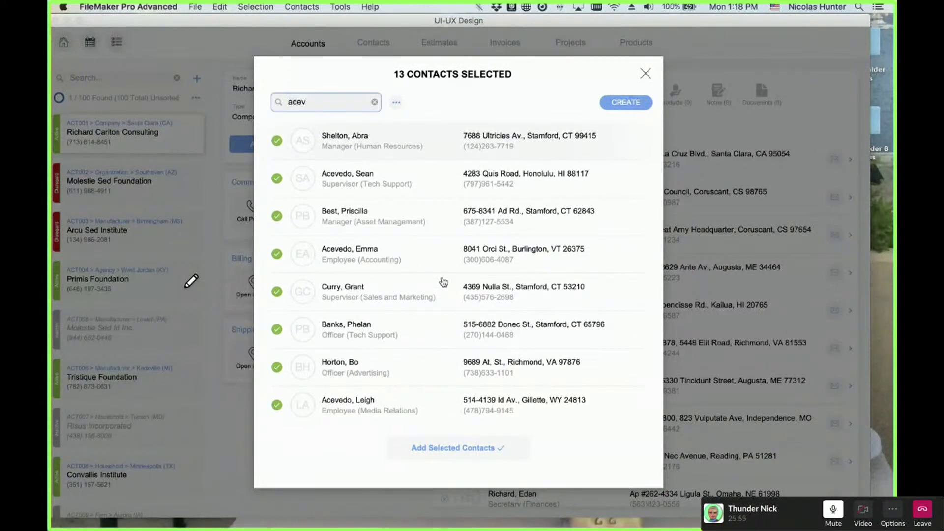
{"action": "type", "text": "edo"}
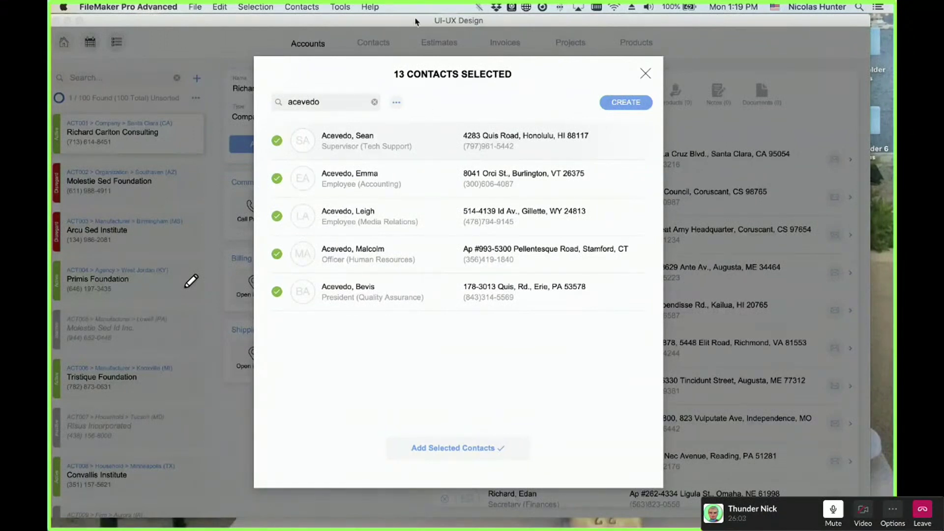
{"action": "left_click", "coordinate": [397, 104]}
{"action": "left_click", "coordinate": [430, 196]}
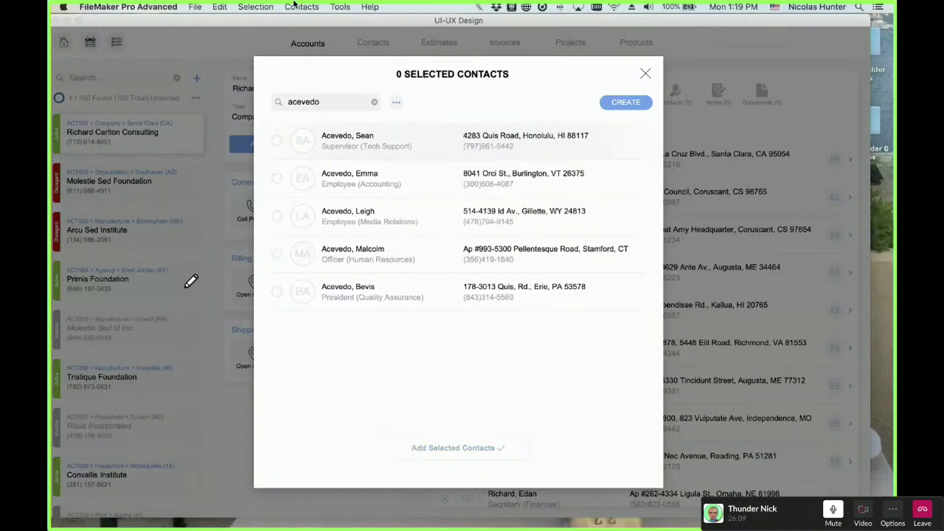
{"action": "left_click", "coordinate": [258, 6]}
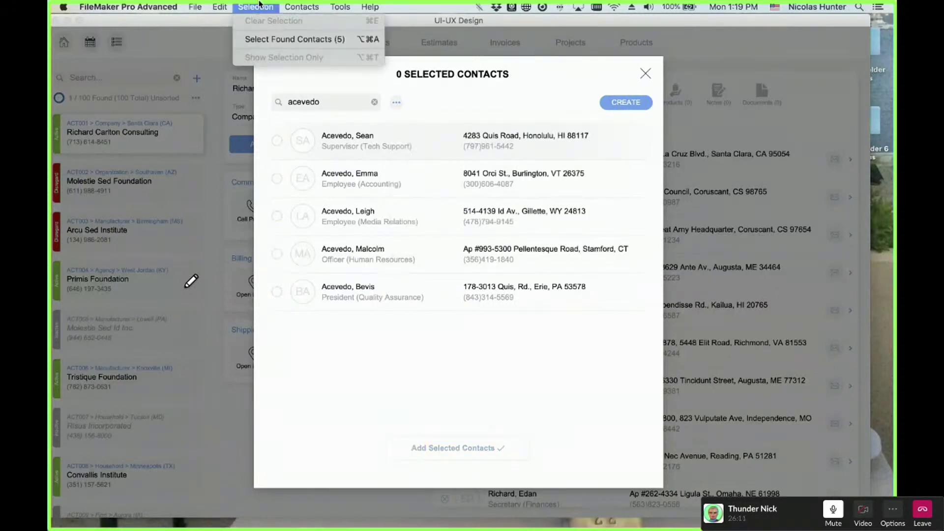
{"action": "left_click", "coordinate": [257, 6]}
- Check all found contacts, then search 'stam' and check all eight Stamford contacts
{"action": "double_click", "coordinate": [334, 101]}
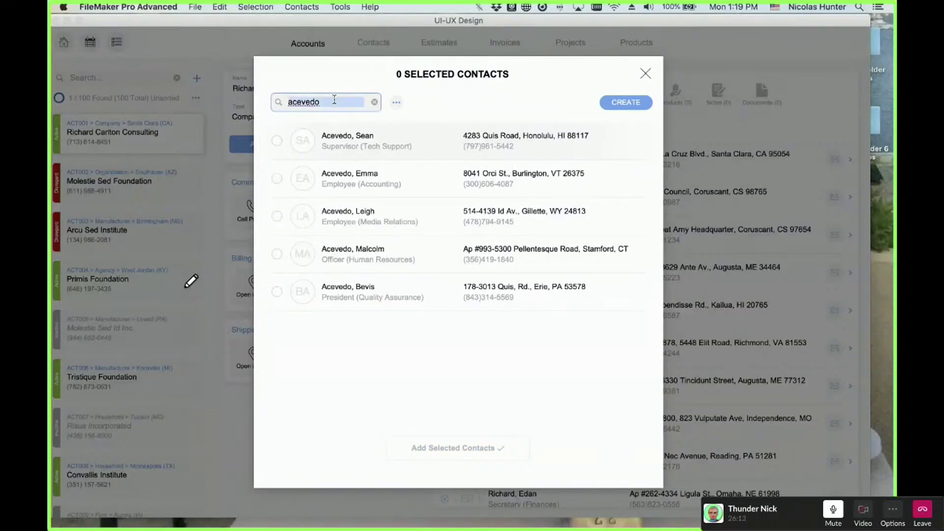
{"action": "type", "text": "a"}
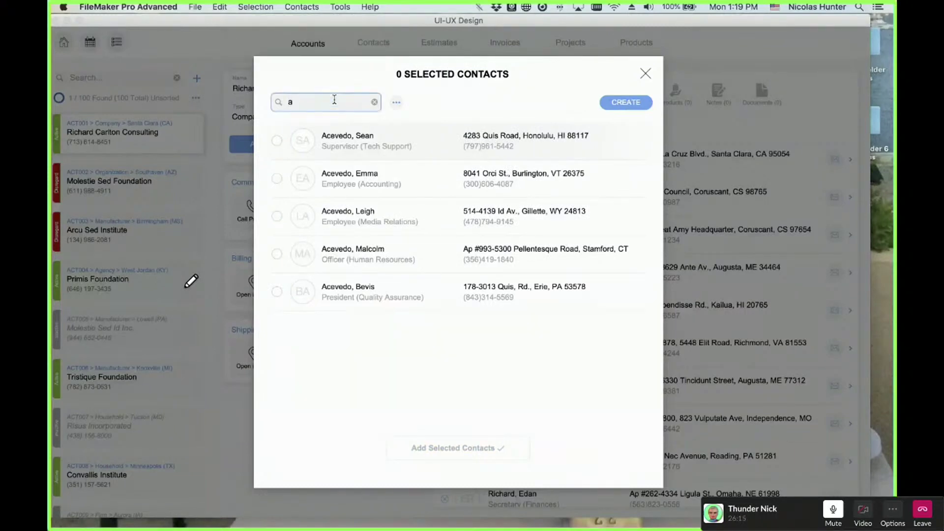
{"action": "key", "text": "BackSpace"}
{"action": "key", "text": "super+a"}
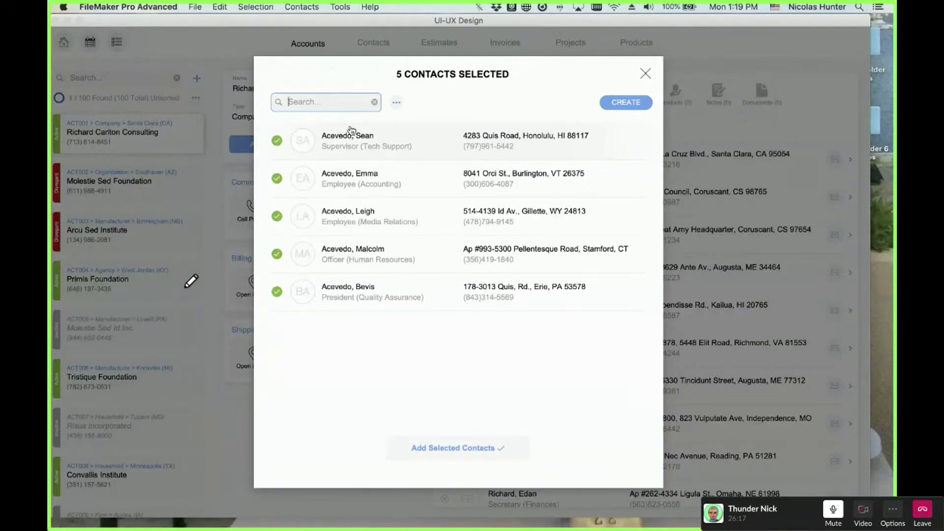
{"action": "type", "text": "stam"}
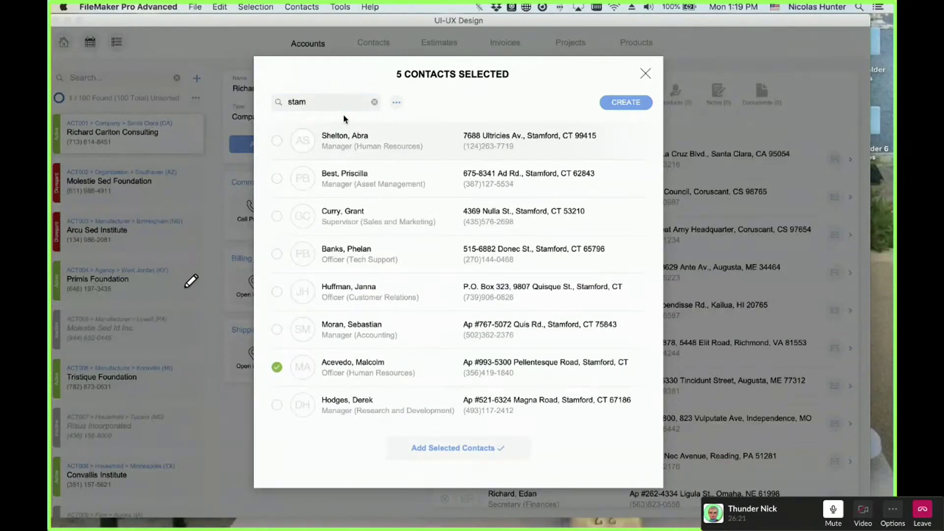
{"action": "key", "text": "super+a"}
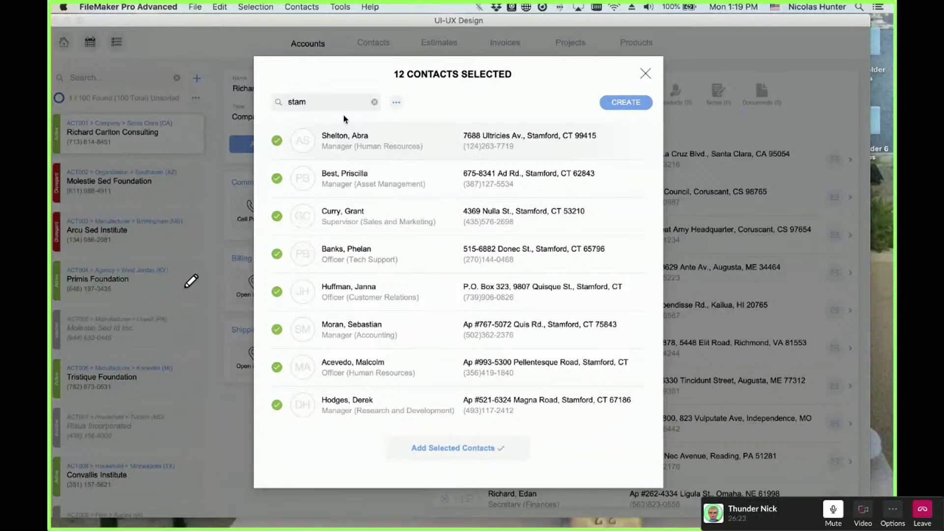
- Run the searches 'RICH' and then 'acevedo' to list five Acevedo contacts
{"action": "key", "text": "Tab"}
{"action": "type", "text": "RICH"}
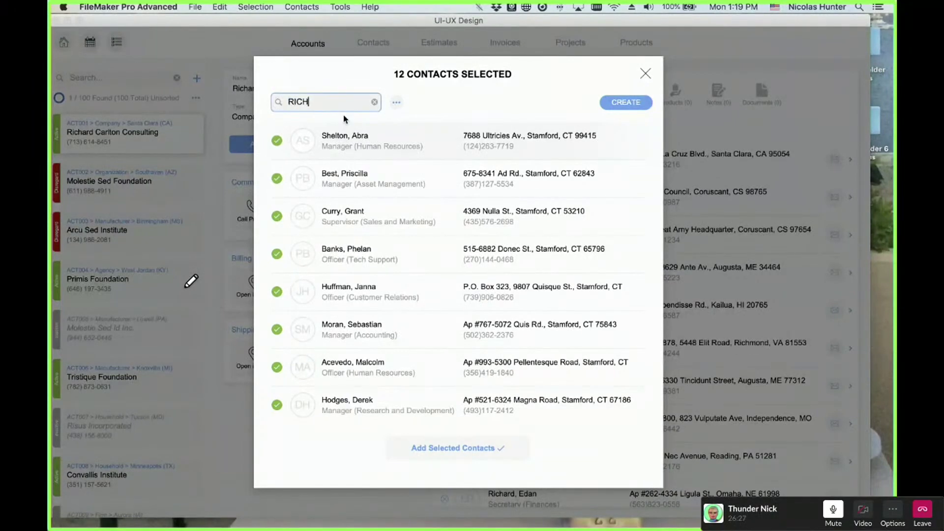
{"action": "key", "text": "Return"}
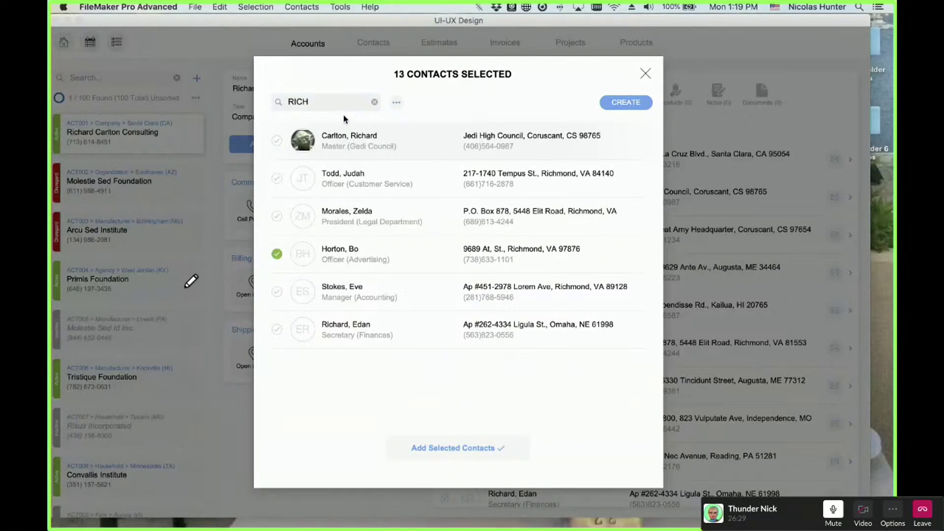
{"action": "key", "text": "Tab"}
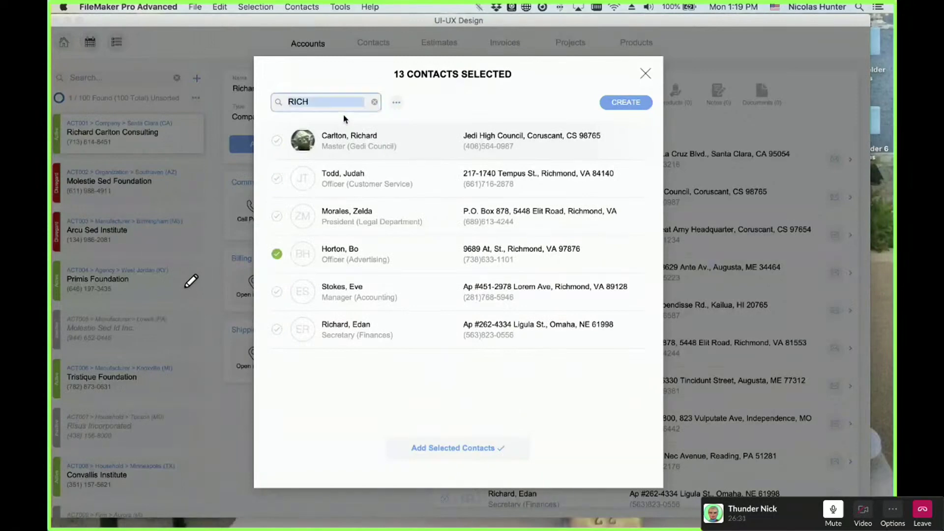
{"action": "type", "text": "ace"}
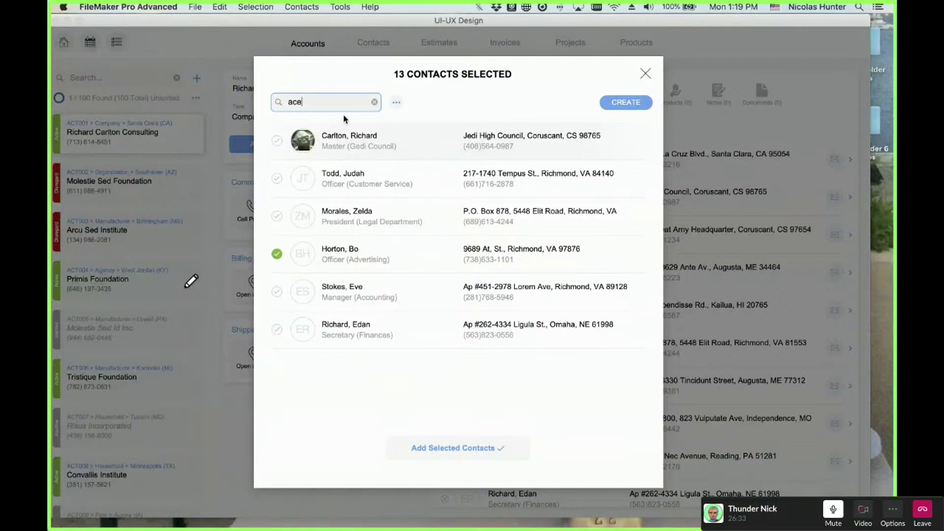
{"action": "type", "text": "vedo"}
{"action": "key", "text": "Return"}
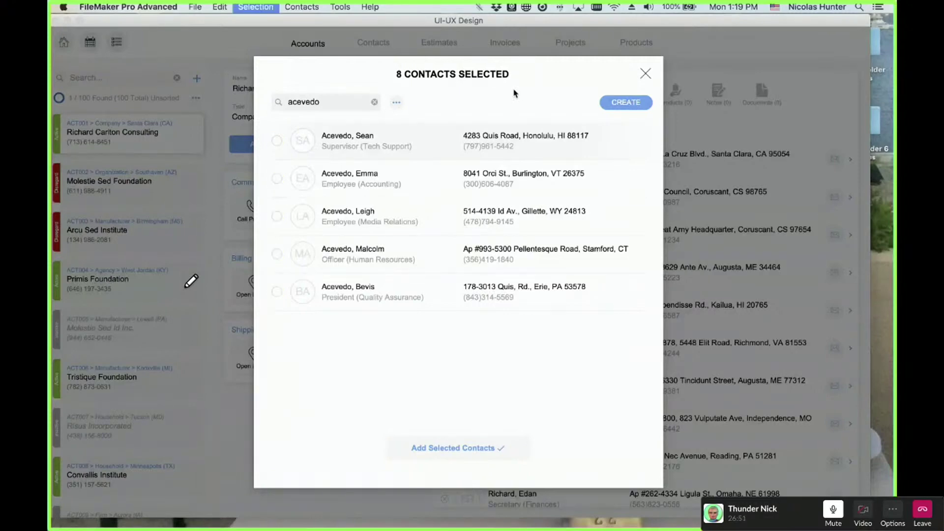
- Recheck the five found Acevedo contacts and add all 13 selected contacts to the account
{"action": "key", "text": "super+a"}
{"action": "key", "text": "super+a"}
{"action": "key", "text": "super+a"}
{"action": "key", "text": "super+a"}
{"action": "key", "text": "super+a"}
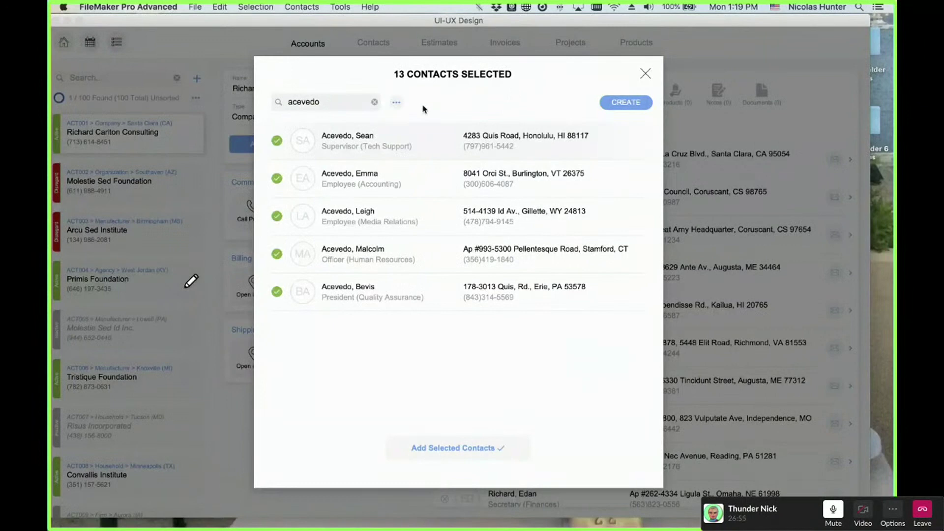
{"action": "left_click", "coordinate": [396, 102]}
{"action": "left_click", "coordinate": [462, 90]}
{"action": "key", "text": "super+a"}
{"action": "key", "text": "super+a"}
{"action": "key", "text": "Return"}
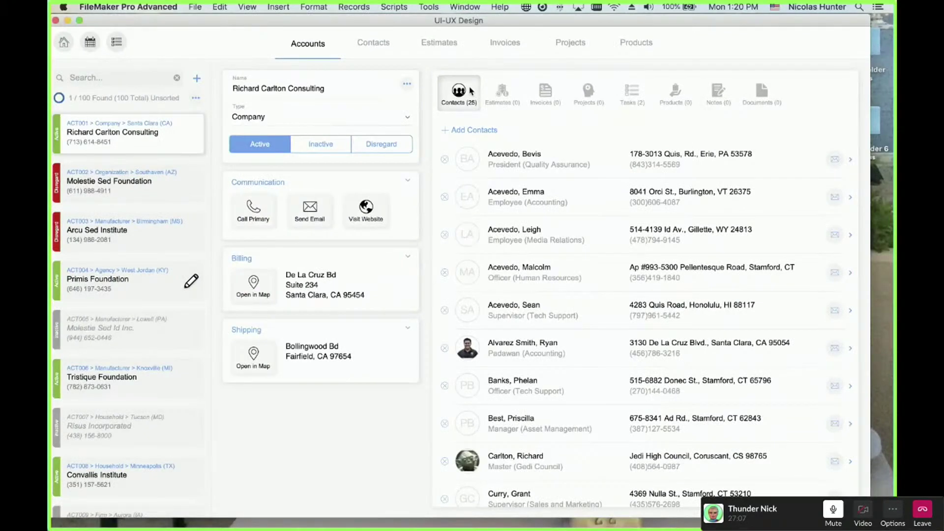
- Add the three contacts matching 'hy' to the account, bringing its list to 28
{"action": "left_click", "coordinate": [473, 130]}
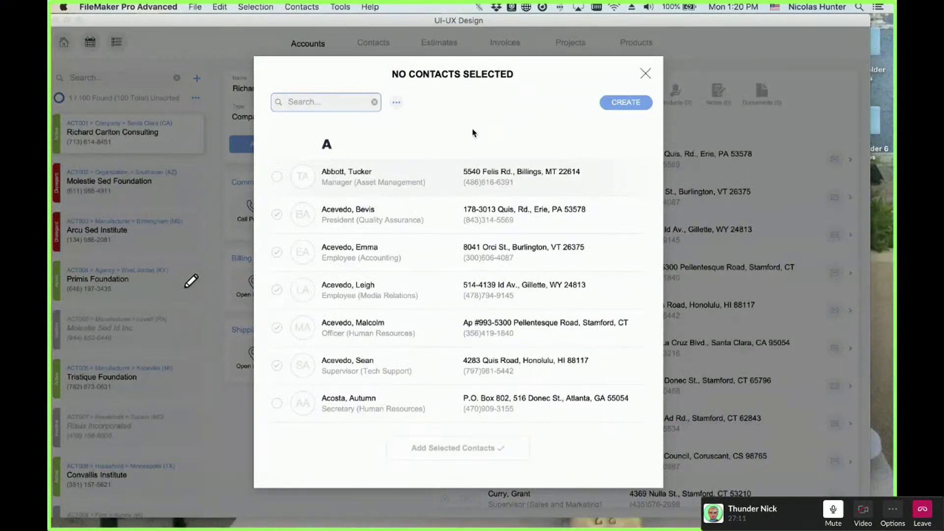
{"action": "type", "text": "hy"}
{"action": "key", "text": "super+a"}
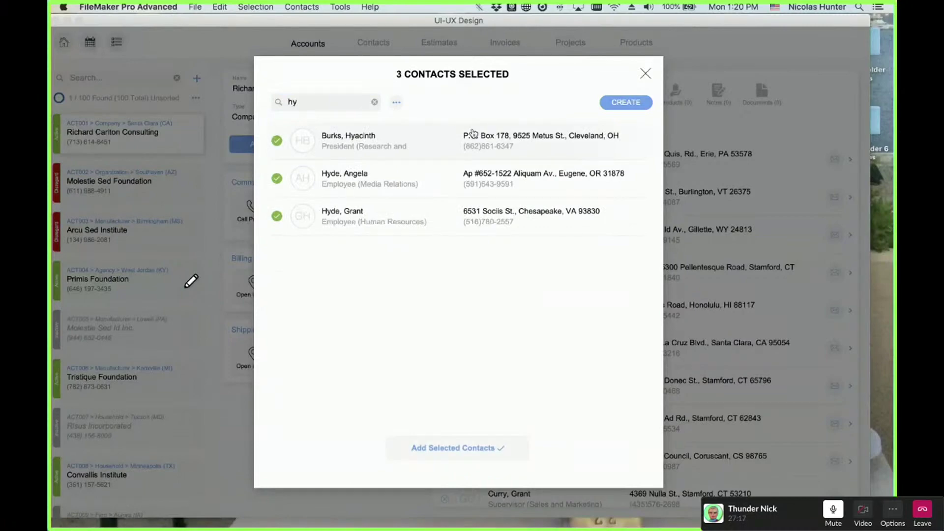
{"action": "key", "text": "Return"}
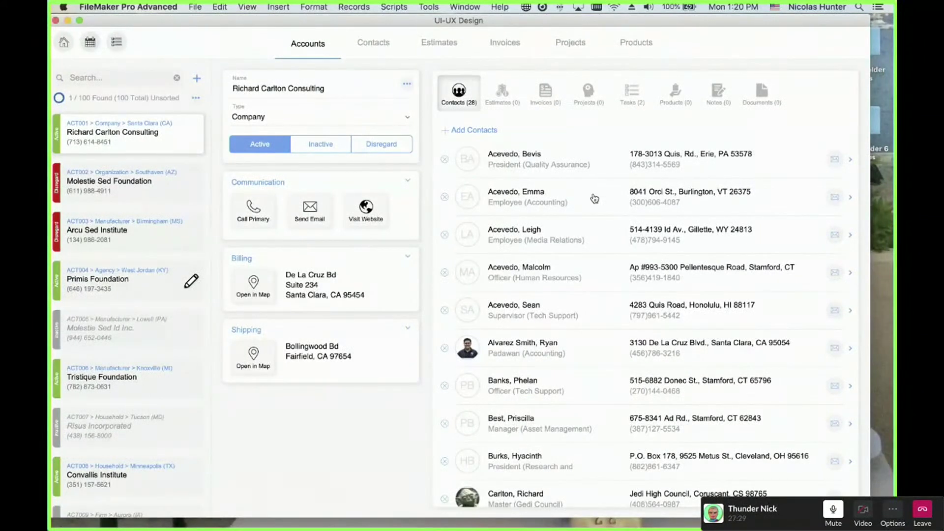
{"action": "left_click", "coordinate": [474, 130]}
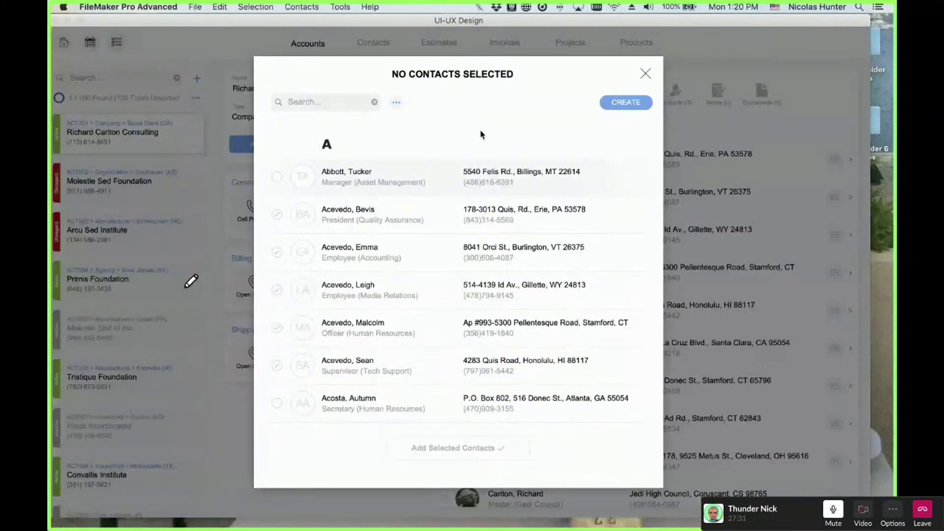
{"action": "left_click", "coordinate": [397, 102]}
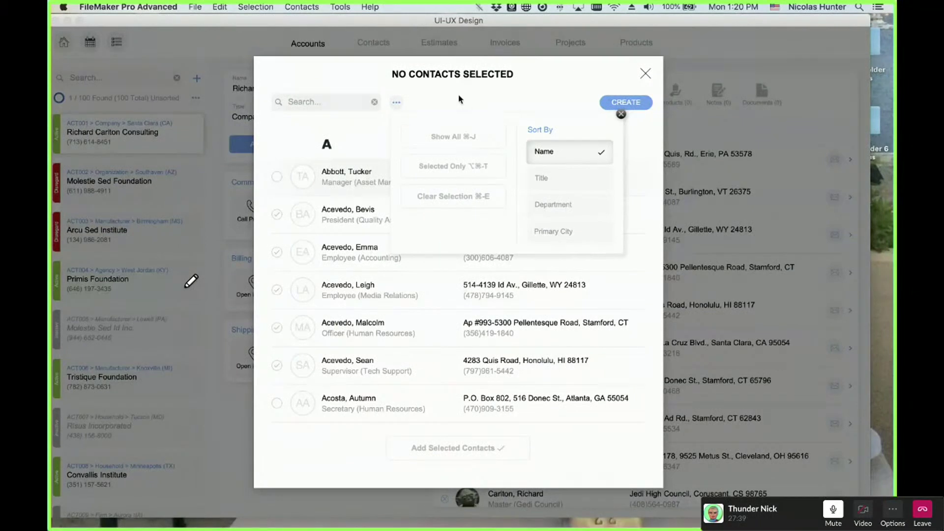
{"action": "left_click", "coordinate": [644, 74]}
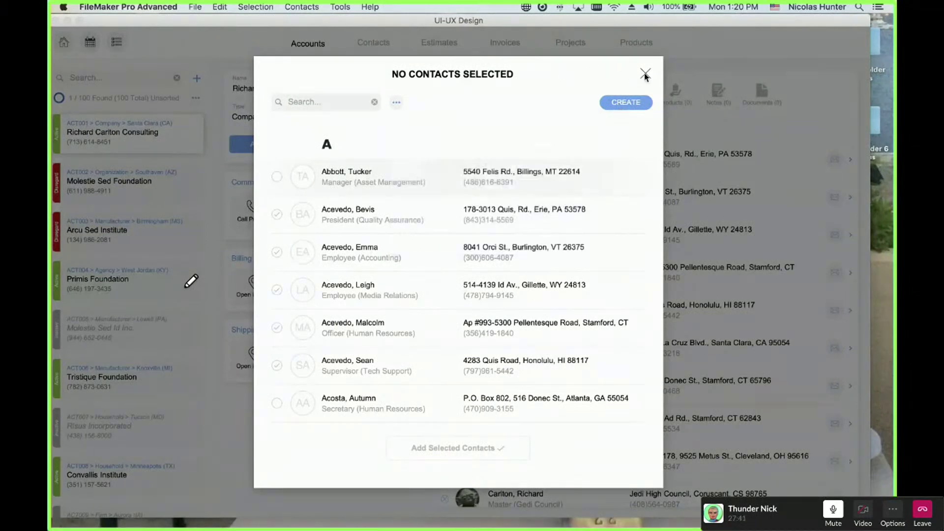
{"action": "left_click", "coordinate": [643, 74]}
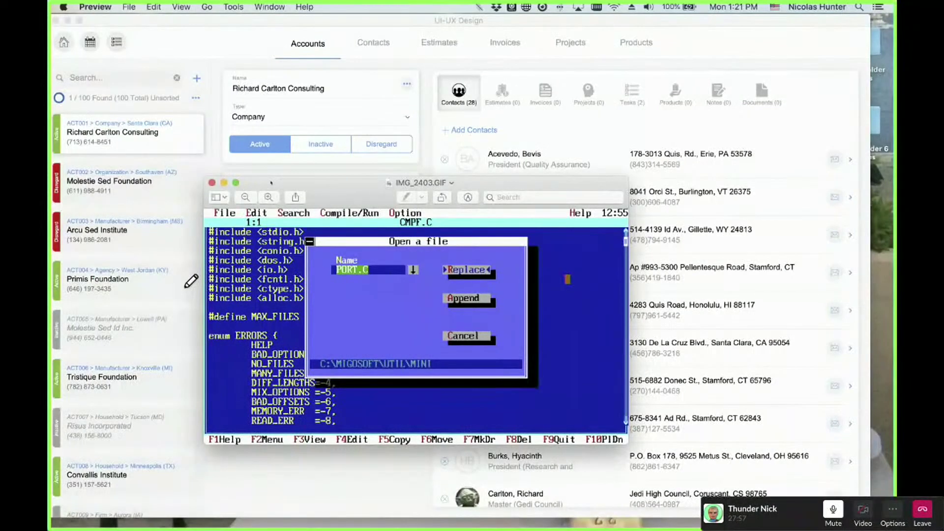
- Zoom in on the IMG_2403.GIF screenshot in Preview
{"action": "key", "text": "super+plus"}
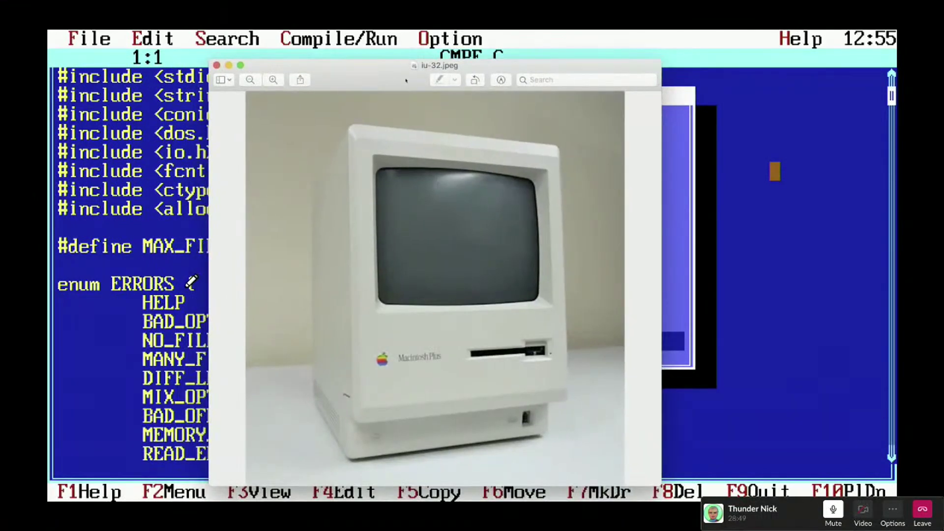
- Nudge the Macintosh Plus window up and bring the keyboard and mice photo windows on screen
{"action": "left_click_drag", "start_coordinate": [406, 81], "coordinate": [407, 66]}
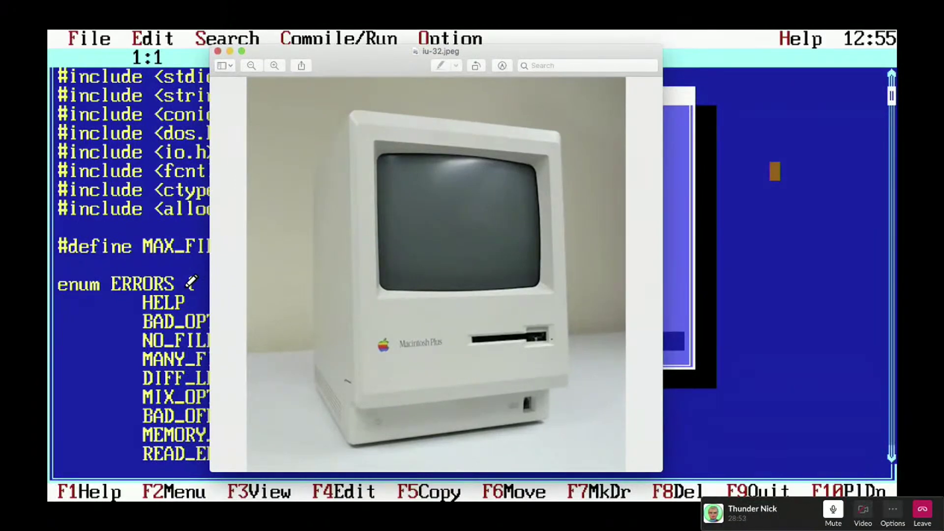
{"action": "left_click", "coordinate": [186, 288]}
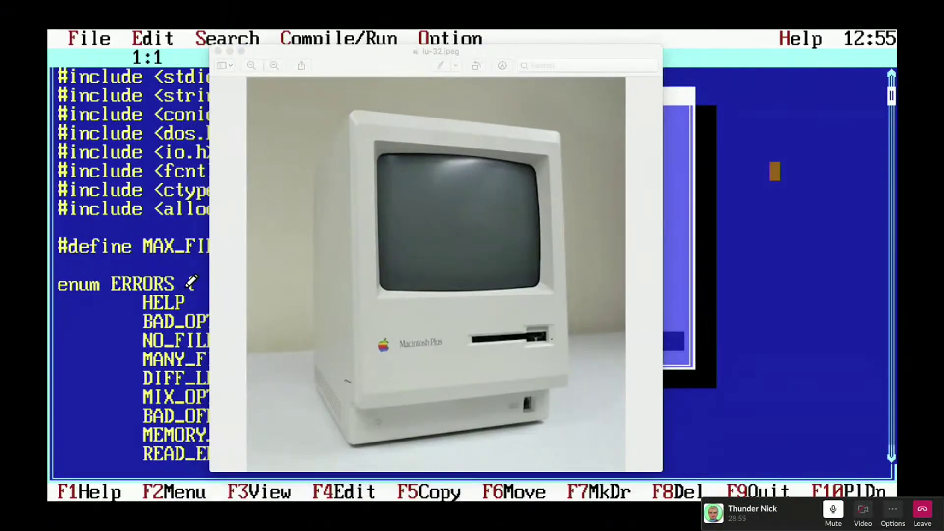
{"action": "left_click_drag", "start_coordinate": [0, 233], "coordinate": [340, 93]}
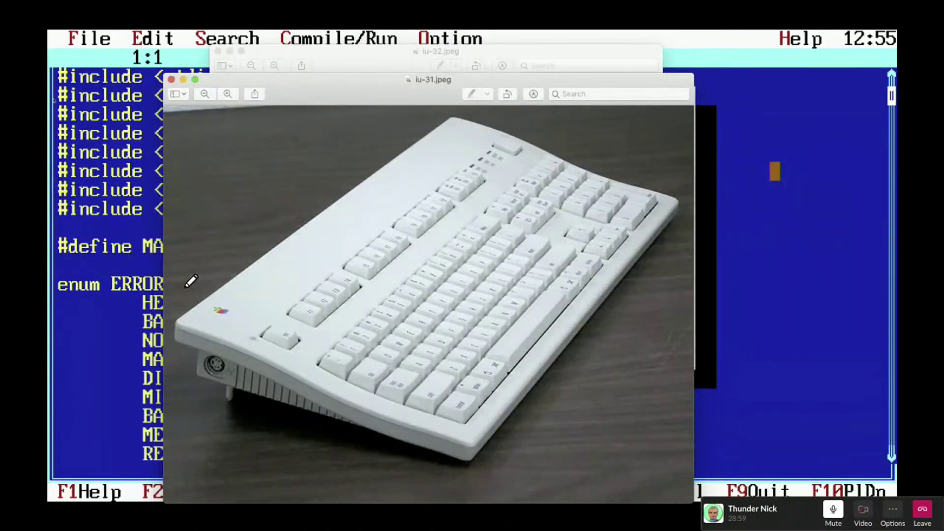
{"action": "left_click", "coordinate": [187, 287]}
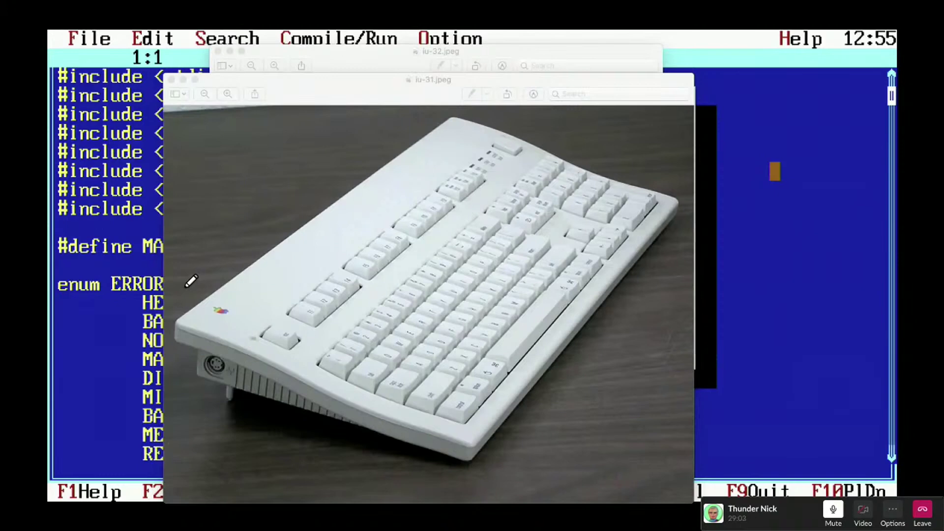
{"action": "left_click_drag", "start_coordinate": [0, 363], "coordinate": [357, 57]}
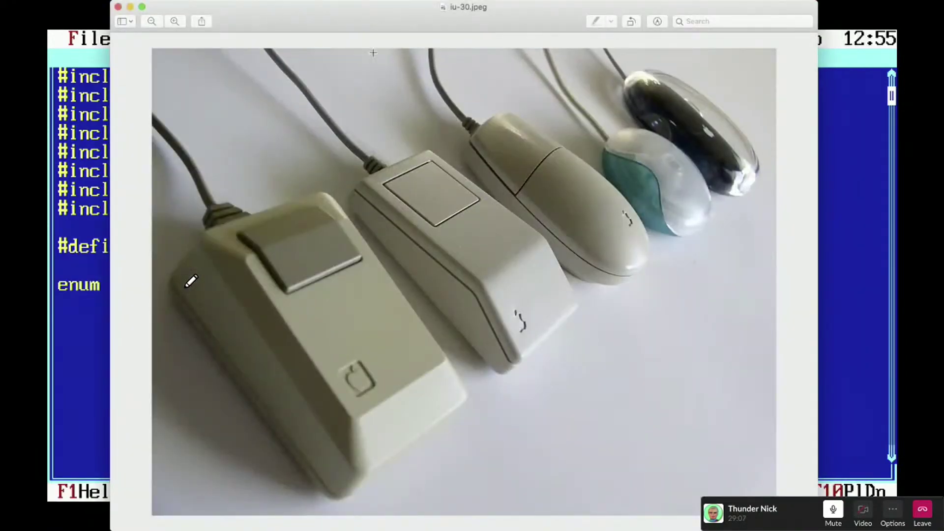
- Move the mice, keyboard and Macintosh Plus photo windows off screen
{"action": "left_click_drag", "start_coordinate": [387, 23], "coordinate": [0, 384]}
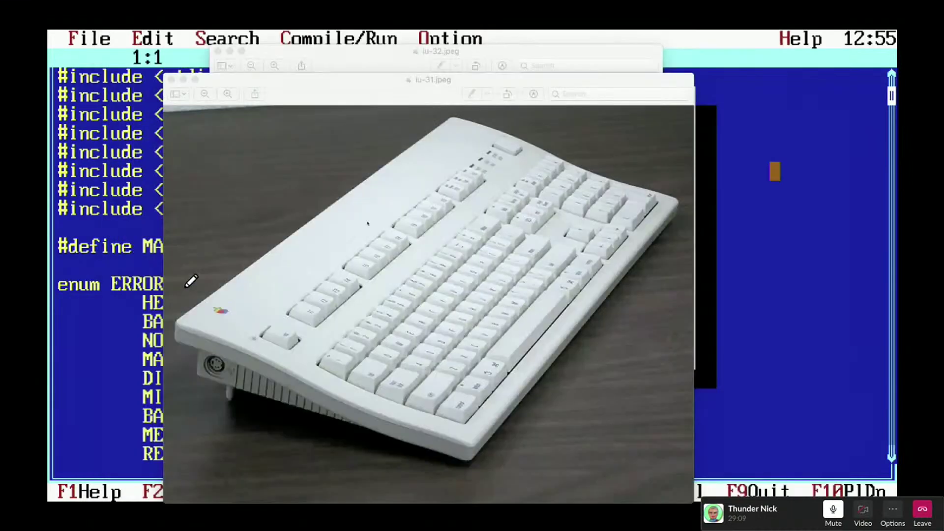
{"action": "left_click", "coordinate": [346, 89]}
{"action": "left_click_drag", "start_coordinate": [366, 92], "coordinate": [897, 344]}
{"action": "left_click", "coordinate": [355, 69]}
{"action": "left_click_drag", "start_coordinate": [355, 69], "coordinate": [897, 354]}
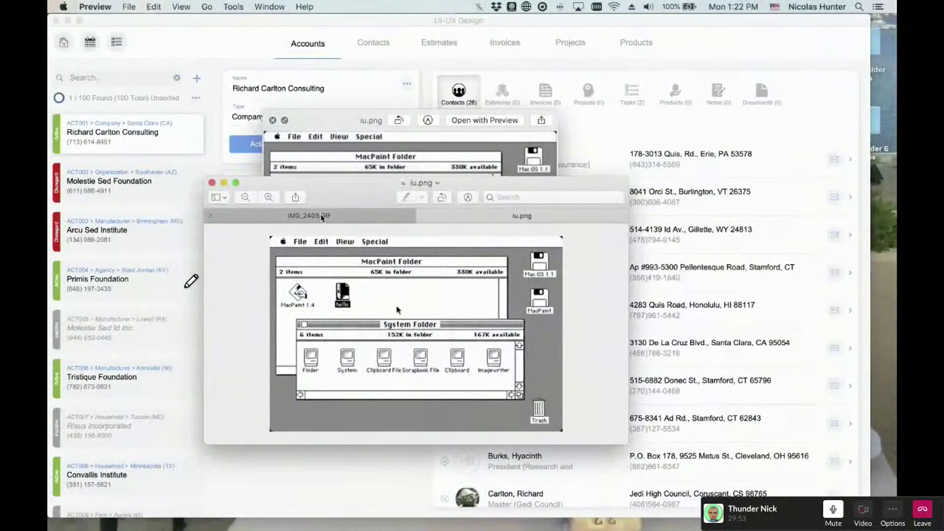
- Close the iu.png image windows and move edit-menu.png up over the CRM
{"action": "left_click", "coordinate": [214, 183]}
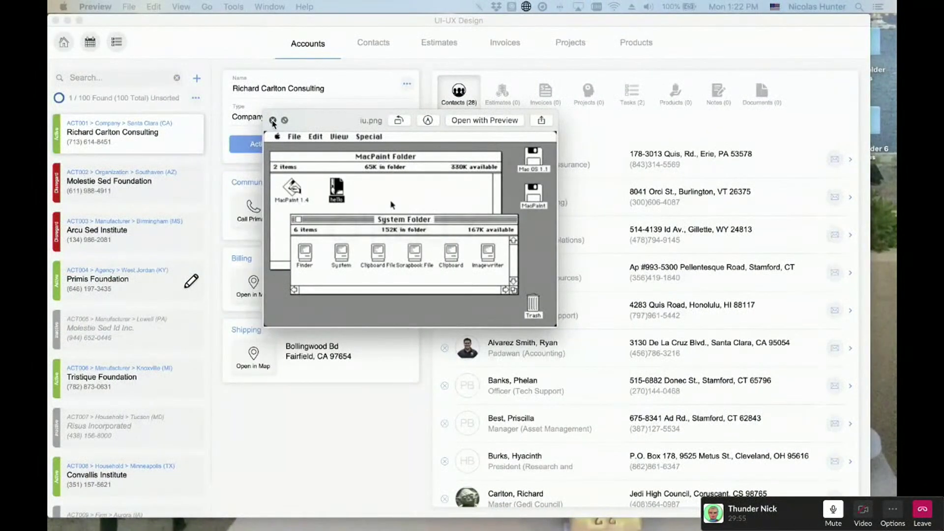
{"action": "left_click", "coordinate": [272, 120]}
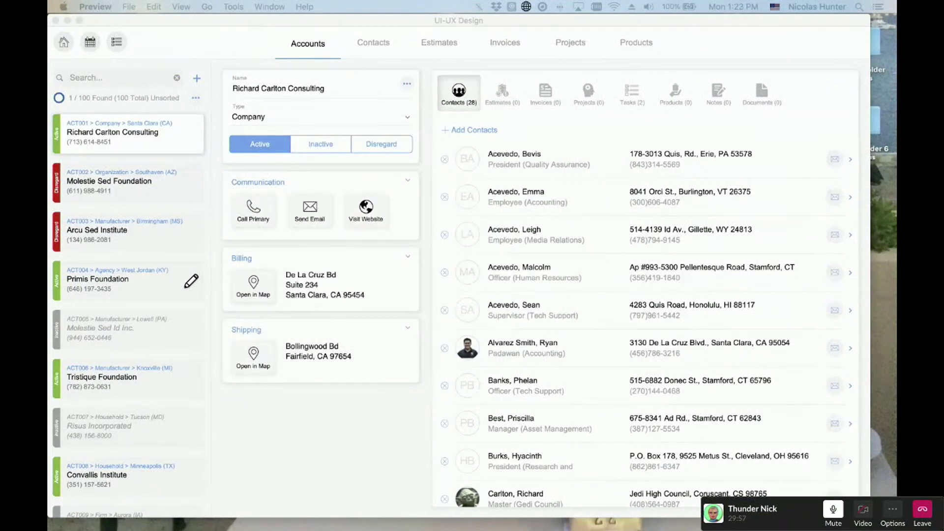
{"action": "left_click_drag", "start_coordinate": [396, 373], "coordinate": [361, 89]}
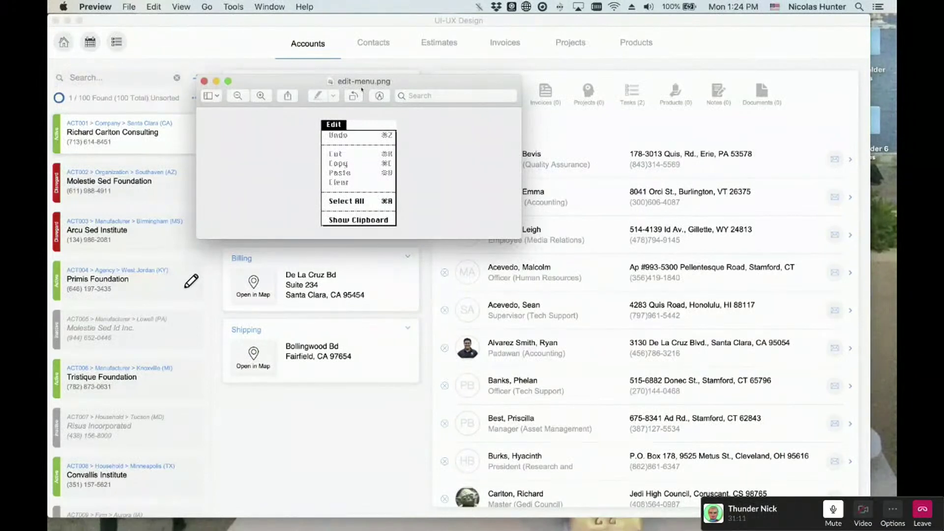
- Close the edit-menu.png preview and reopen the contact picker from the account record
{"action": "key", "text": "super+w"}
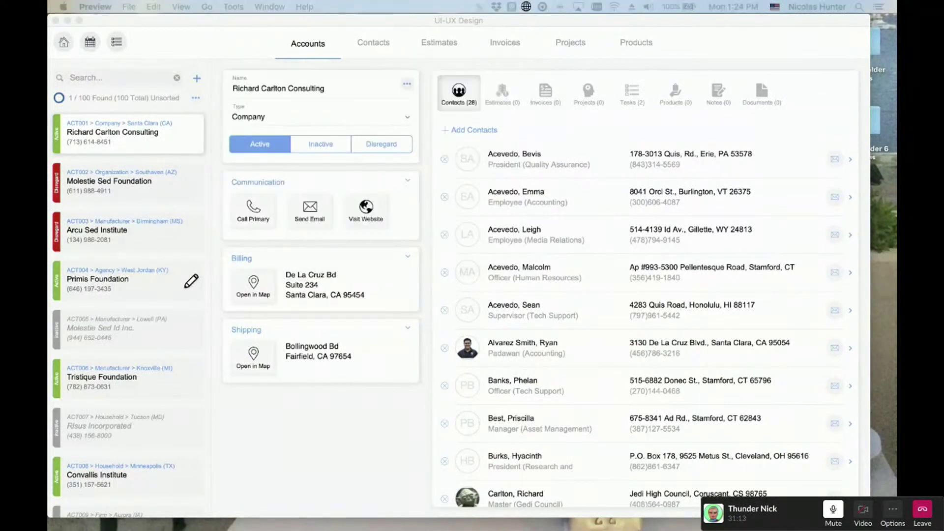
{"action": "left_click", "coordinate": [215, 45]}
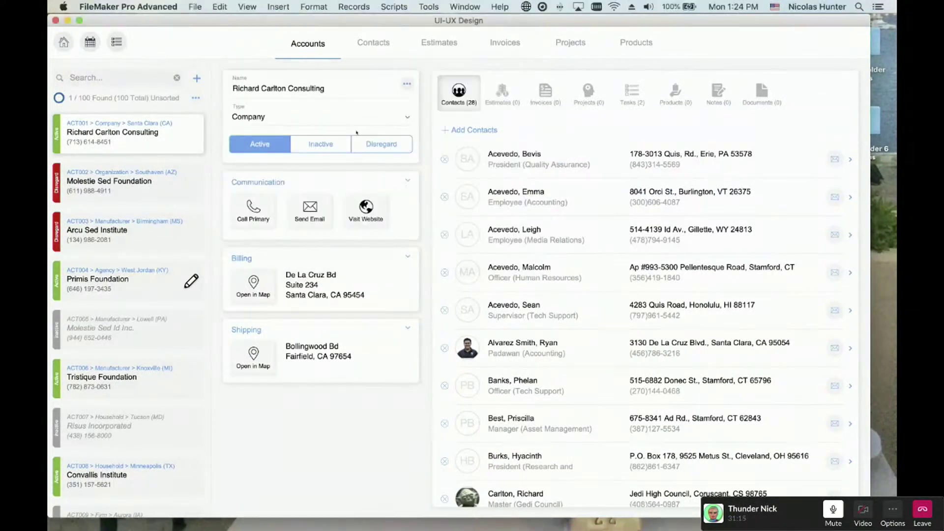
{"action": "left_click", "coordinate": [475, 129]}
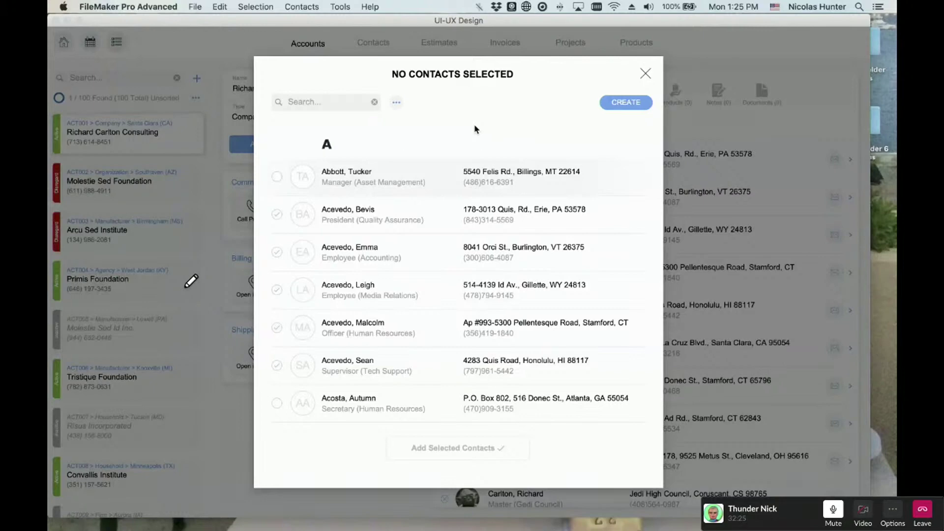
- Dismiss the contact picker without adding anyone and show the Records menu commands
{"action": "key", "text": "Escape"}
{"action": "left_click", "coordinate": [352, 6]}
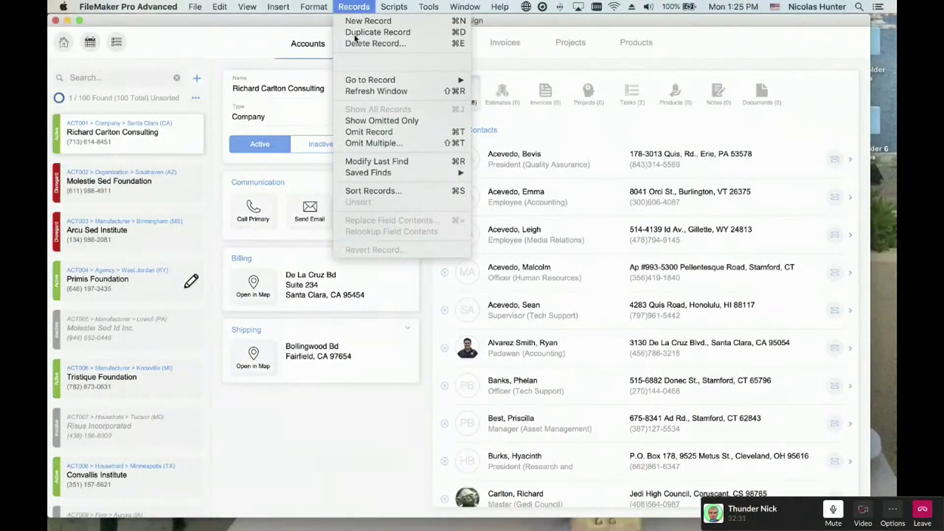
- Look over the Records menu again, then reopen the contact picker with no contacts selected
{"action": "left_click", "coordinate": [364, 5]}
{"action": "left_click", "coordinate": [364, 5]}
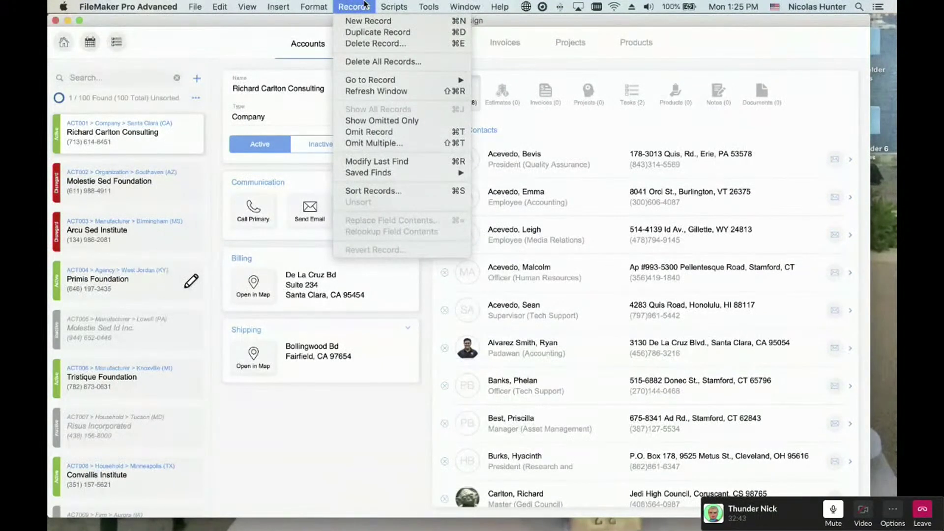
{"action": "left_click", "coordinate": [364, 4]}
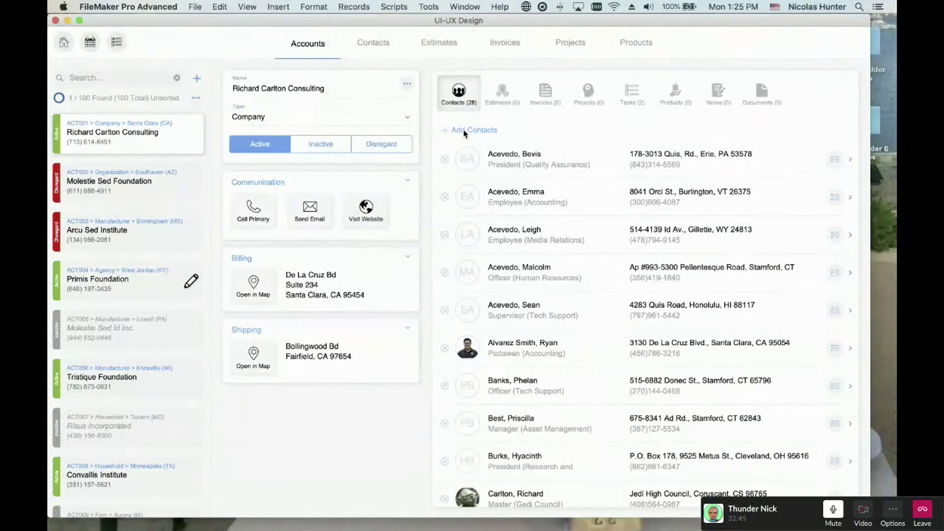
{"action": "left_click", "coordinate": [464, 131]}
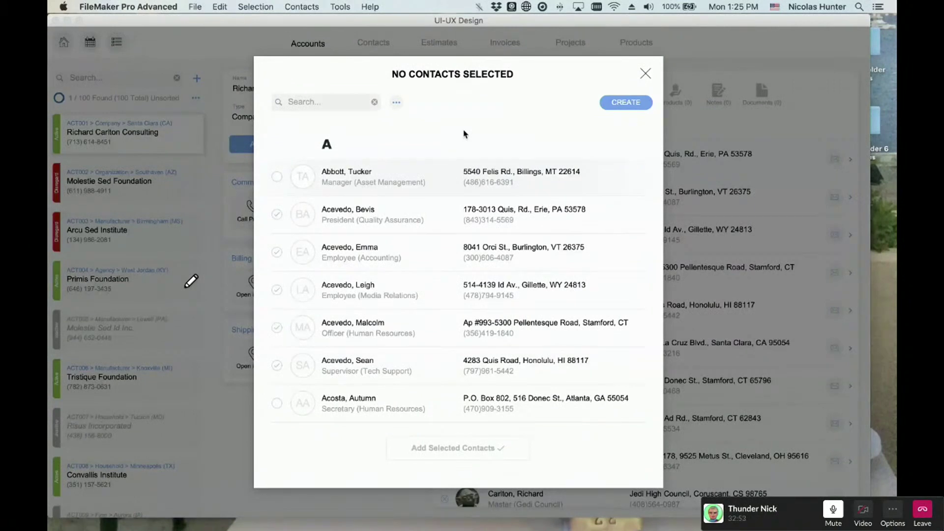
- After checking the Selection menu, search the picker's contact list for 'acevedo'
{"action": "left_click", "coordinate": [272, 5]}
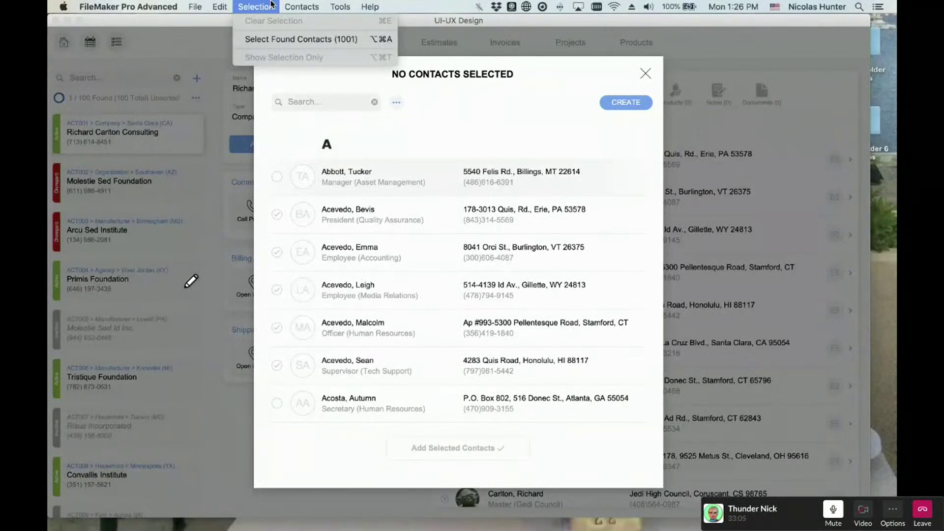
{"action": "left_click", "coordinate": [272, 5]}
{"action": "left_click", "coordinate": [320, 101]}
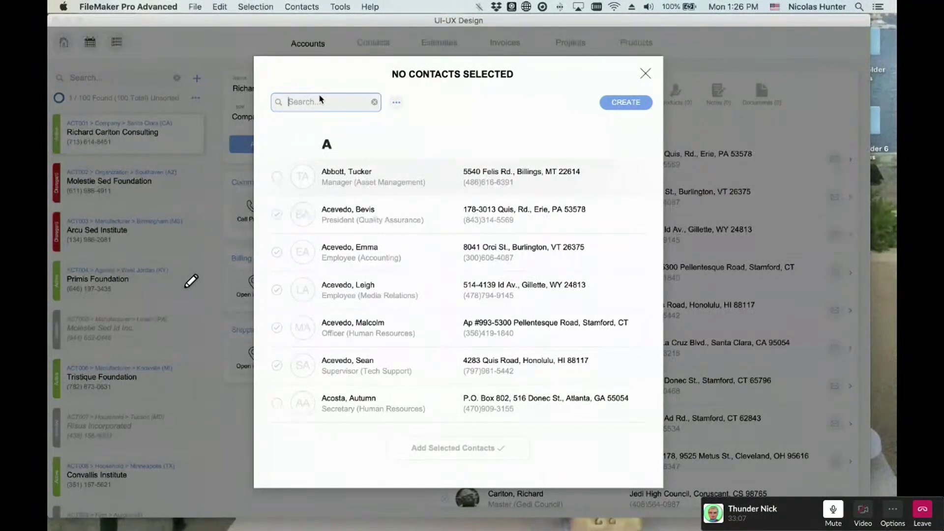
{"action": "type", "text": "acevedo"}
- Review the Selection menu for the found contacts, close the picker, and create account ACT124
{"action": "left_click", "coordinate": [256, 6]}
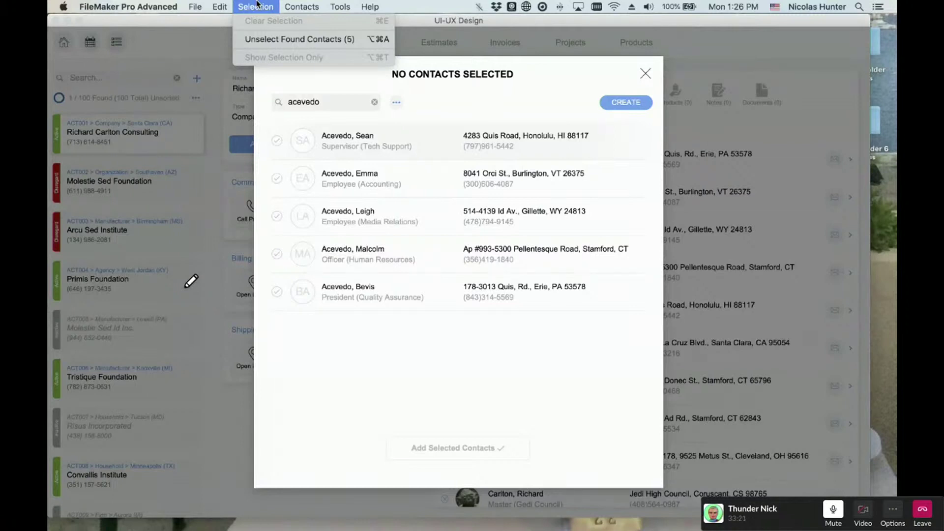
{"action": "left_click", "coordinate": [257, 4]}
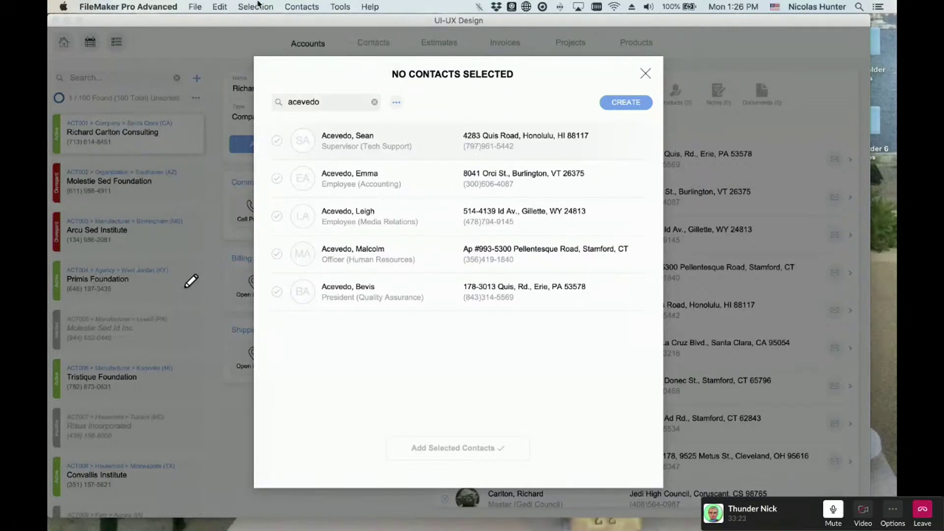
{"action": "left_click", "coordinate": [325, 100]}
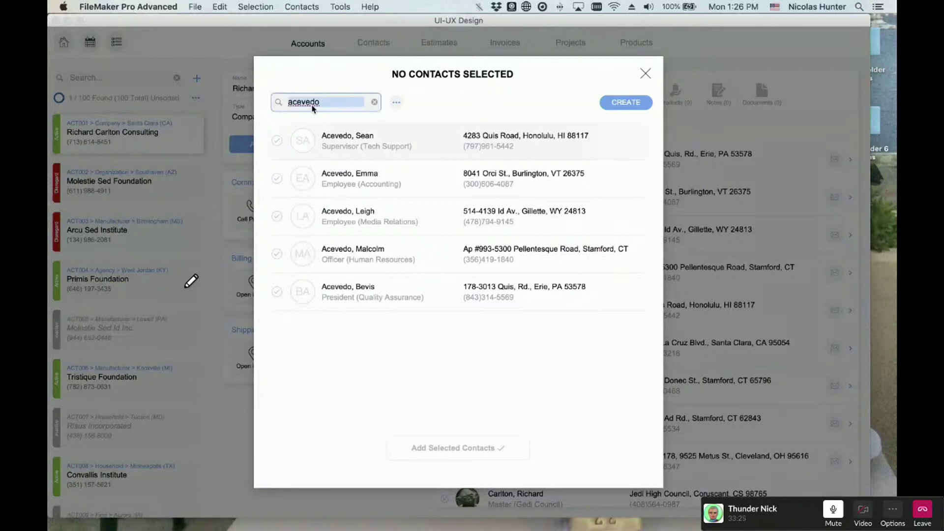
{"action": "key", "text": "Escape"}
{"action": "left_click", "coordinate": [197, 77]}
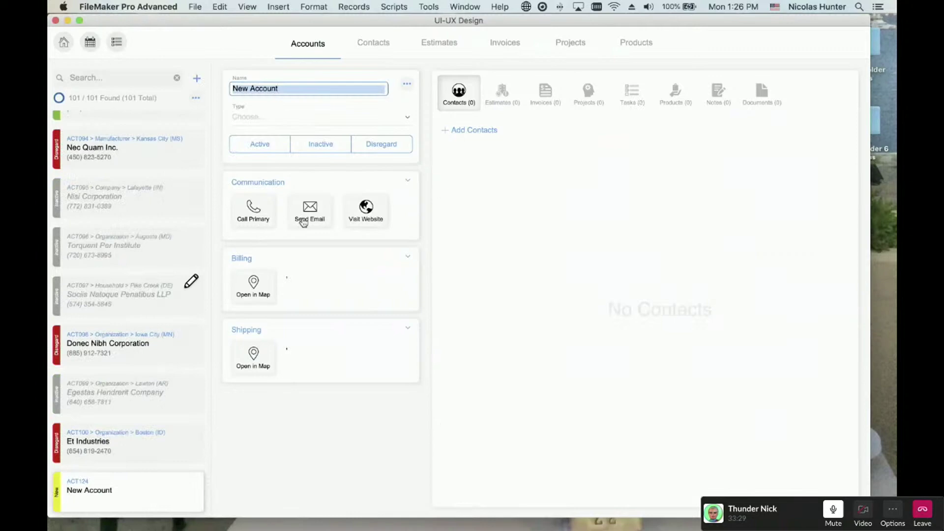
{"action": "type", "text": "Test"}
{"action": "key", "text": "Return"}
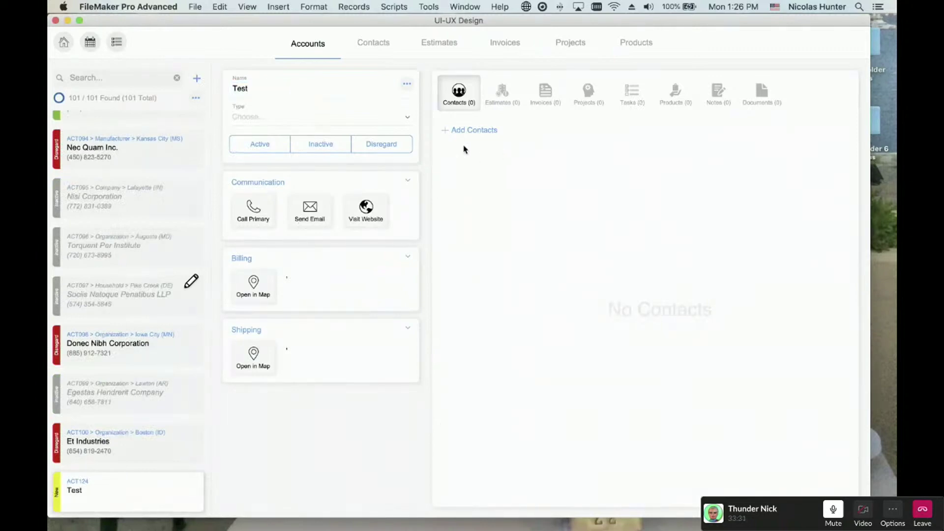
{"action": "left_click", "coordinate": [475, 130]}
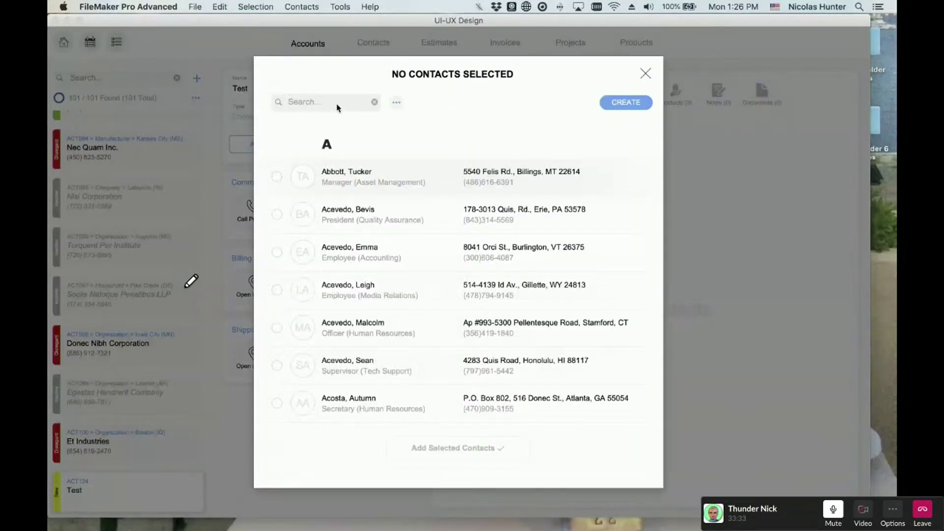
{"action": "left_click", "coordinate": [337, 105]}
{"action": "type", "text": "acevedo"}
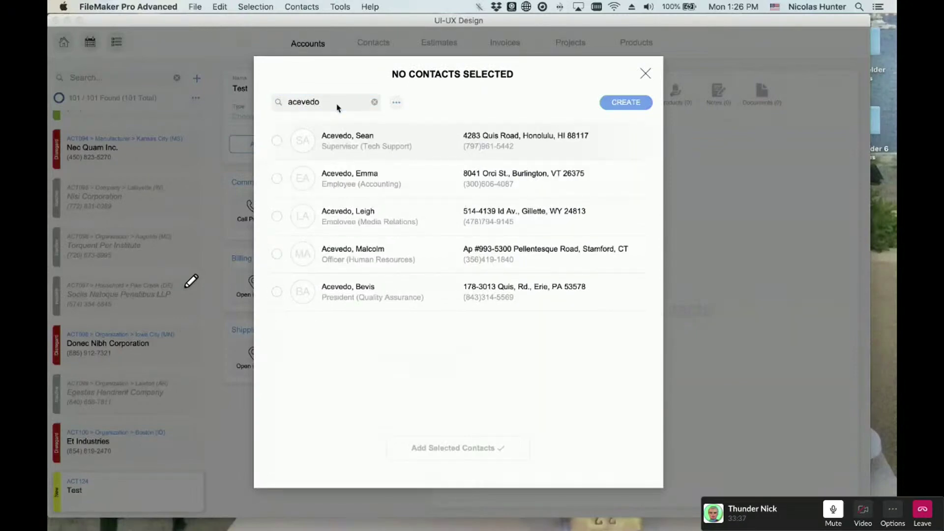
{"action": "left_click", "coordinate": [256, 6]}
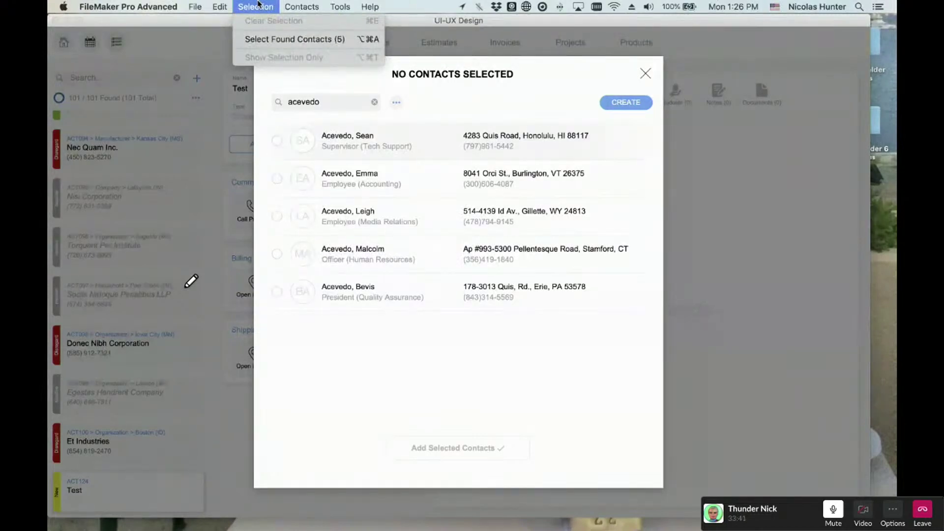
{"action": "left_click", "coordinate": [257, 6]}
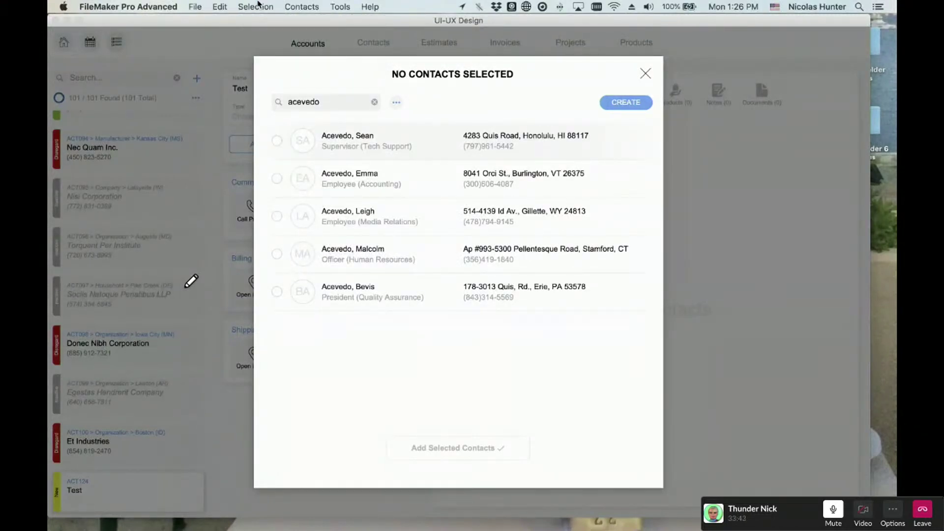
{"action": "left_click", "coordinate": [256, 6]}
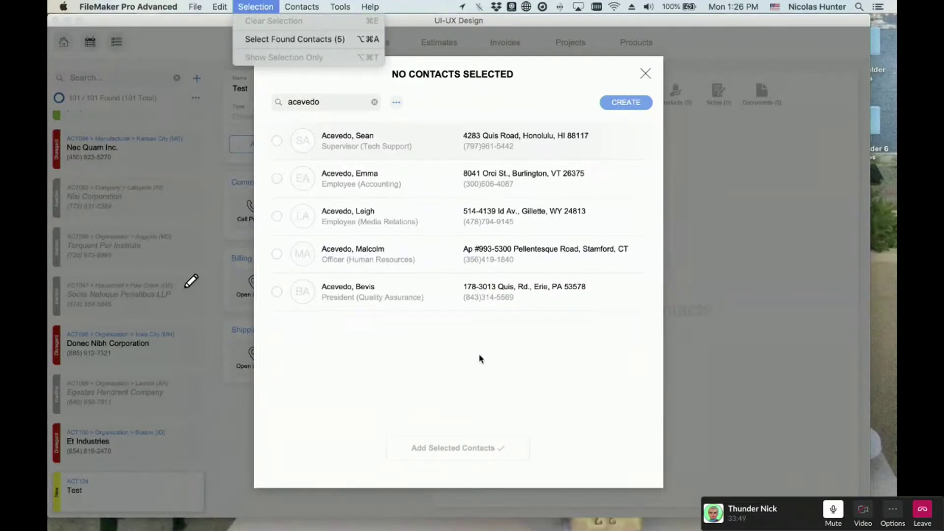
{"action": "key", "text": "alt+super+a"}
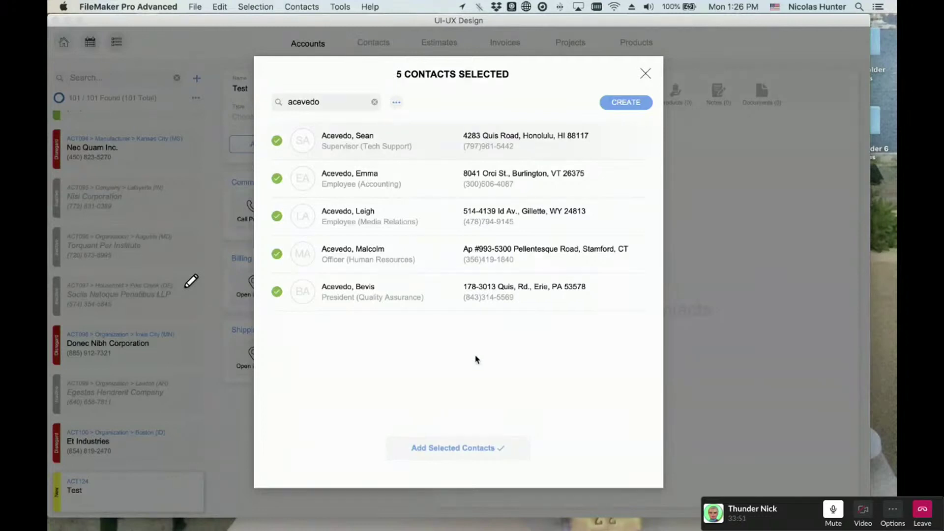
{"action": "left_click", "coordinate": [255, 6]}
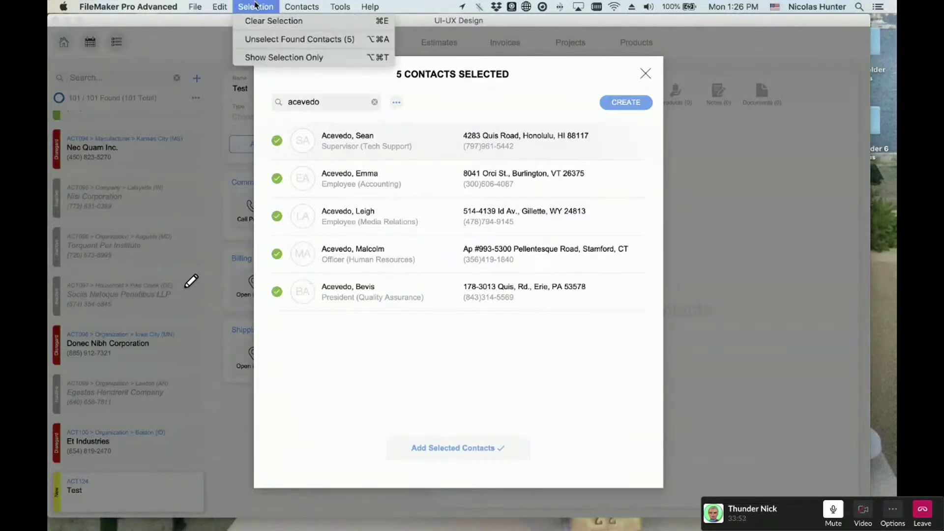
{"action": "key", "text": "alt+super+a"}
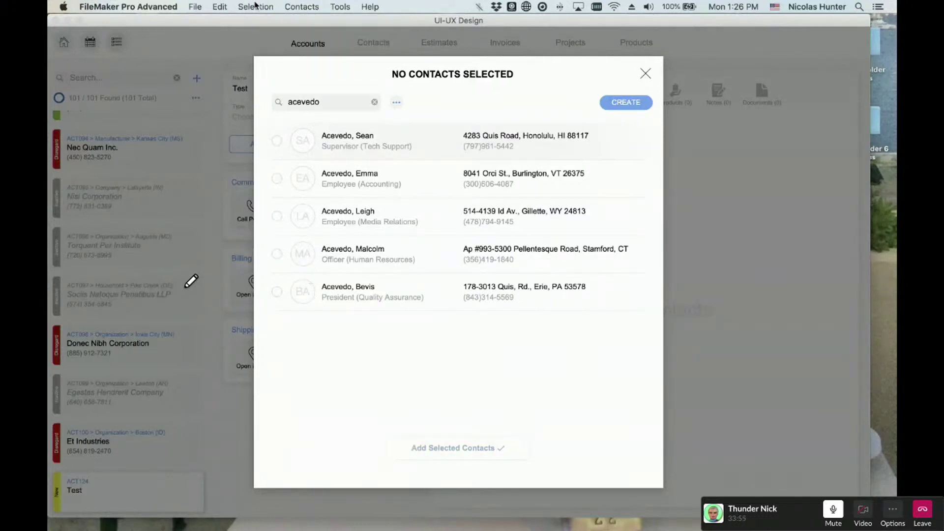
{"action": "key", "text": "alt+super+a"}
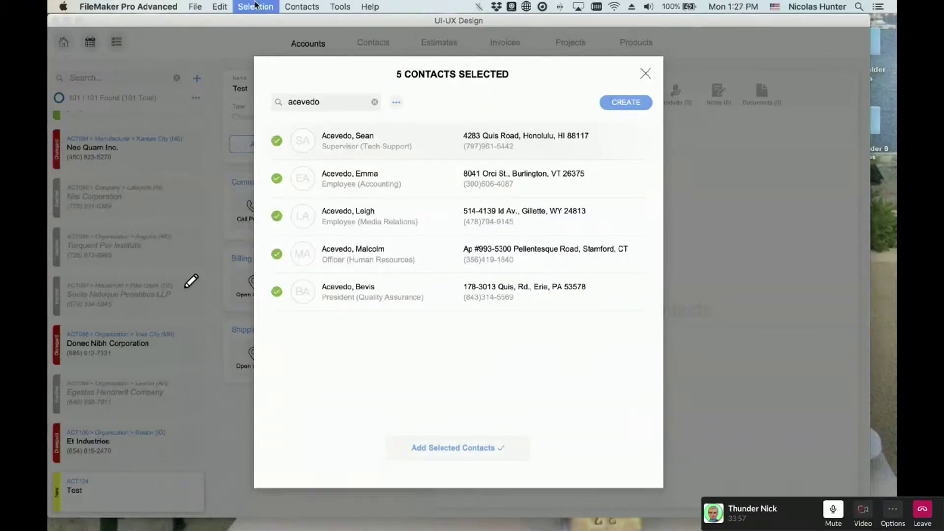
{"action": "key", "text": "alt+super+a"}
{"action": "left_click", "coordinate": [256, 5]}
{"action": "key", "text": "alt+super+a"}
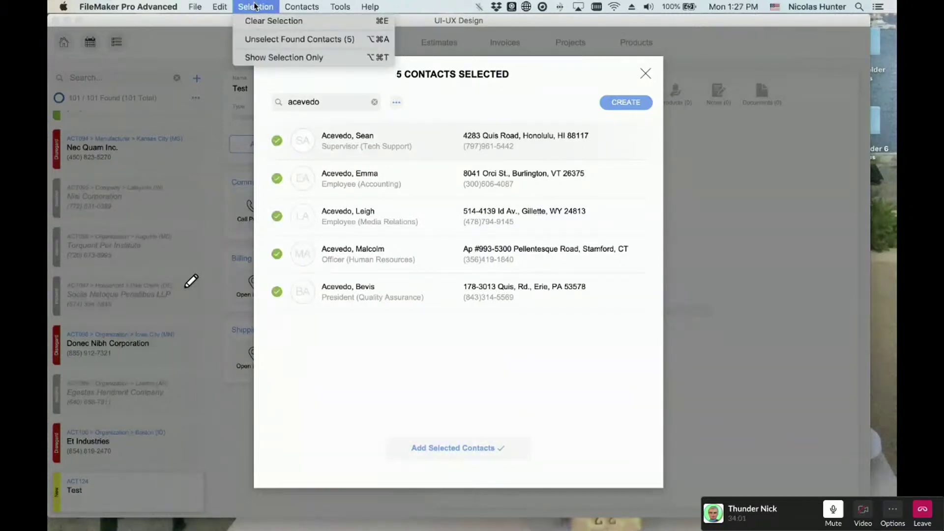
{"action": "left_click", "coordinate": [254, 38]}
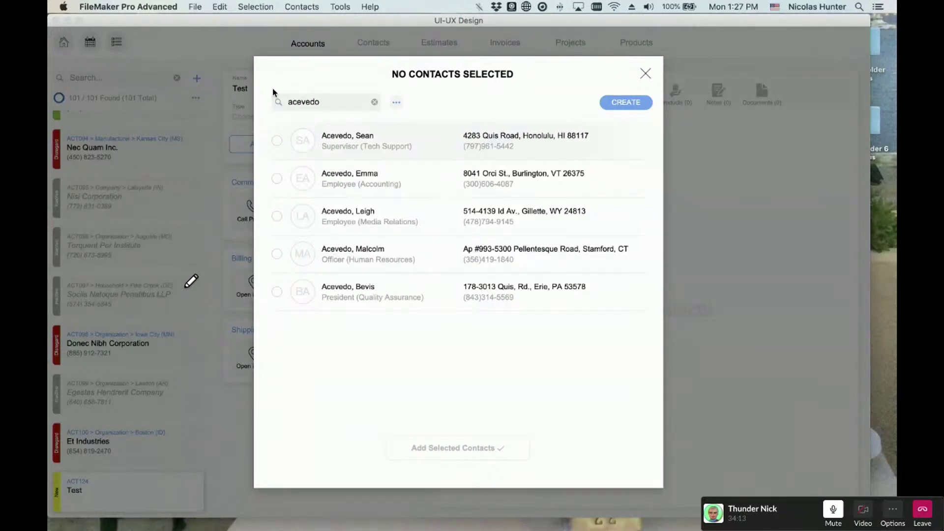
{"action": "left_click", "coordinate": [259, 6]}
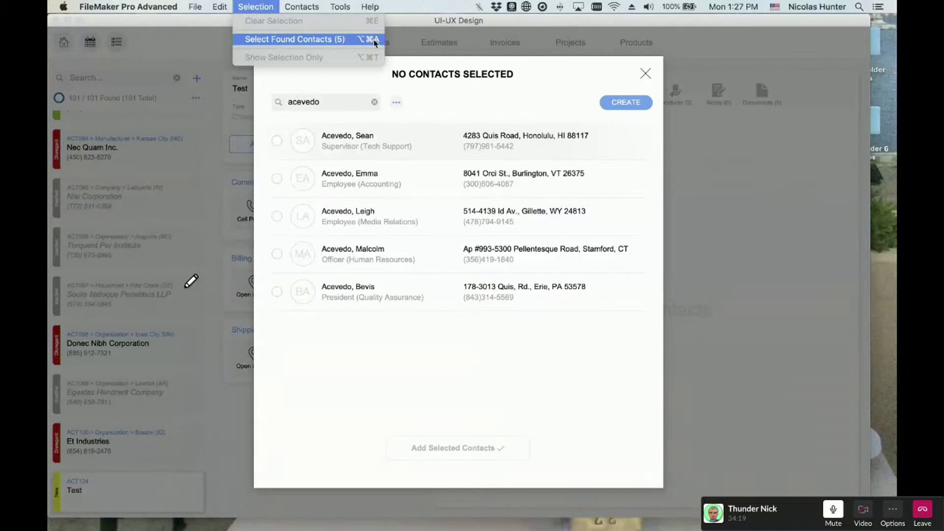
{"action": "double_click", "coordinate": [338, 101]}
{"action": "left_click", "coordinate": [220, 6]}
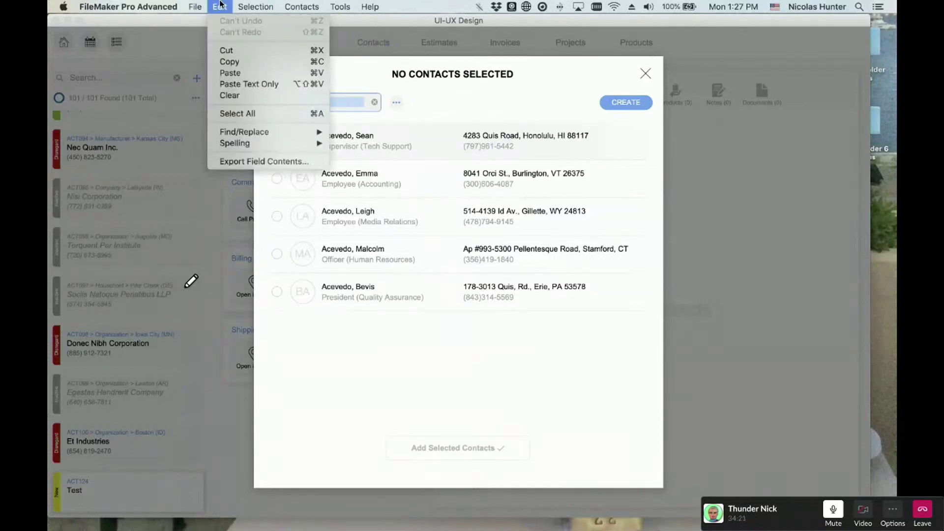
{"action": "left_click", "coordinate": [220, 6]}
{"action": "left_click", "coordinate": [297, 102]}
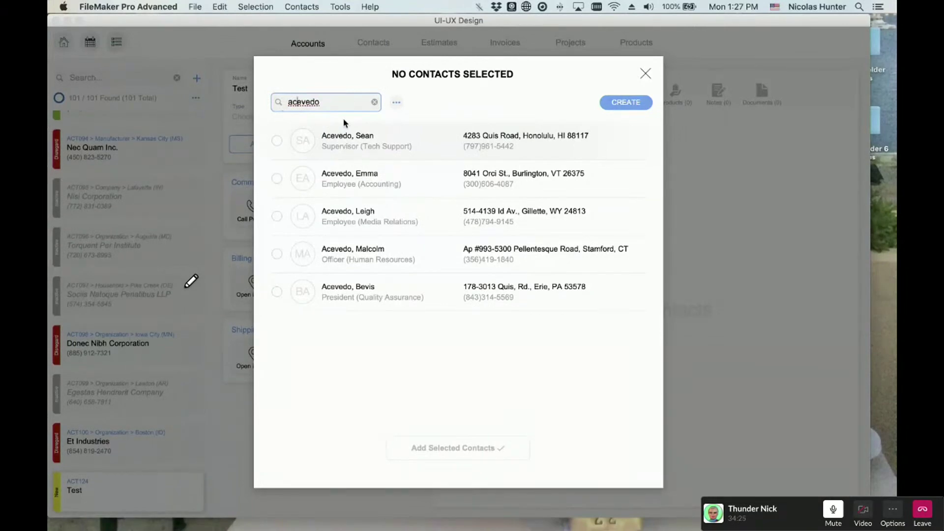
{"action": "key", "text": "super+a"}
{"action": "left_click", "coordinate": [331, 107]}
{"action": "key", "text": "super+a"}
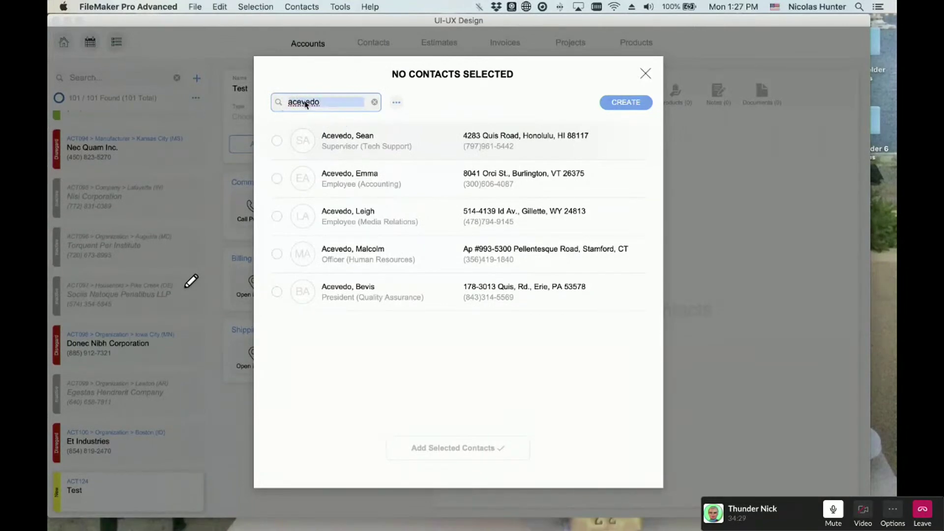
{"action": "left_click", "coordinate": [222, 6]}
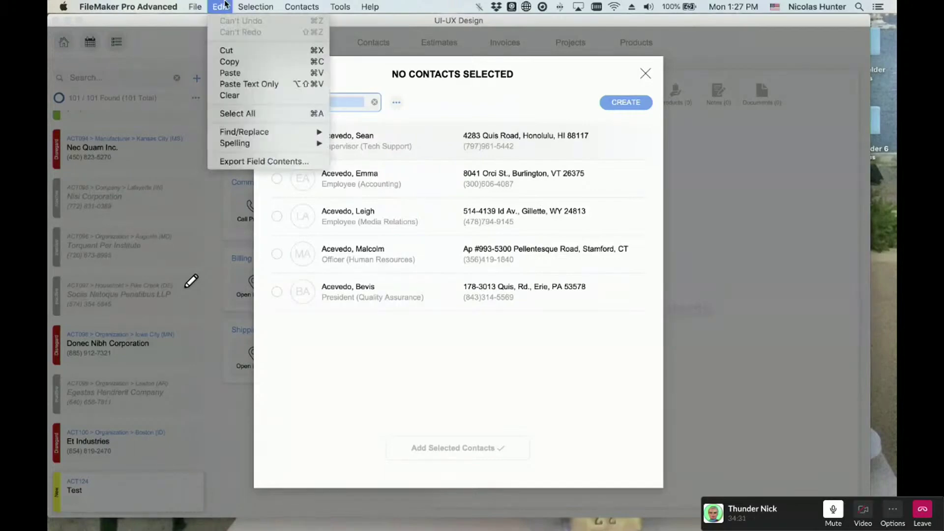
{"action": "left_click", "coordinate": [237, 114]}
{"action": "left_click", "coordinate": [338, 106]}
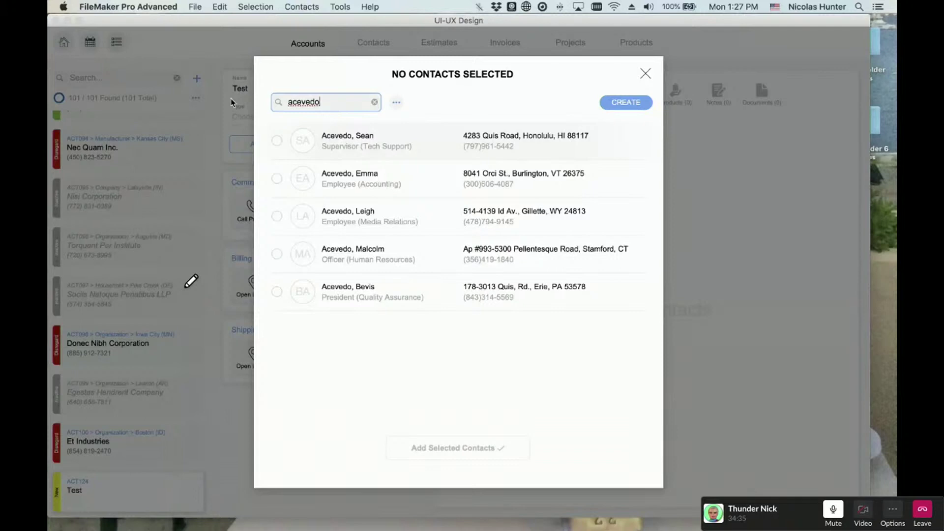
{"action": "key", "text": "super+a"}
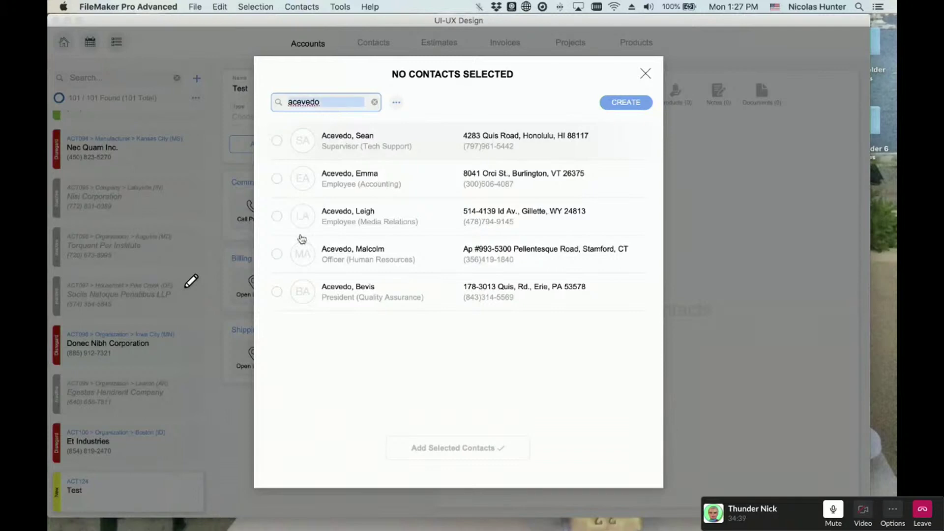
{"action": "left_click", "coordinate": [448, 101]}
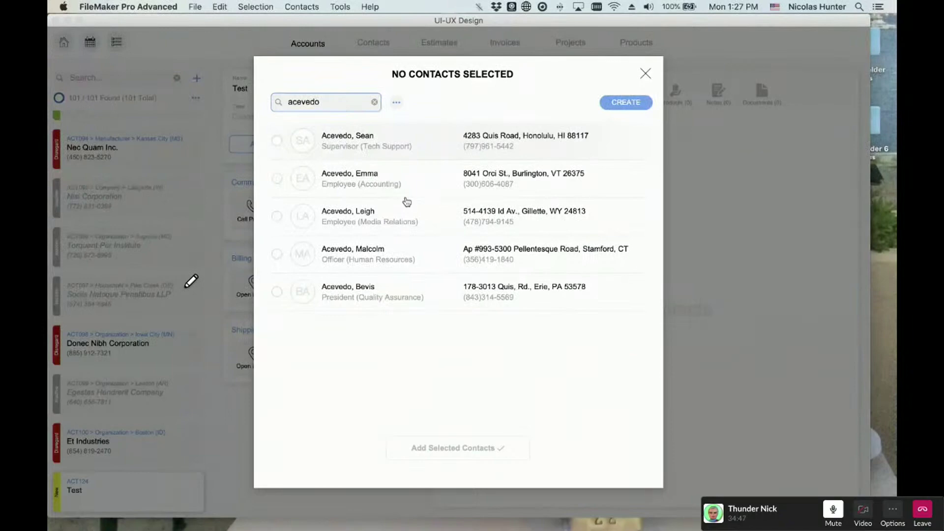
{"action": "left_click", "coordinate": [217, 6]}
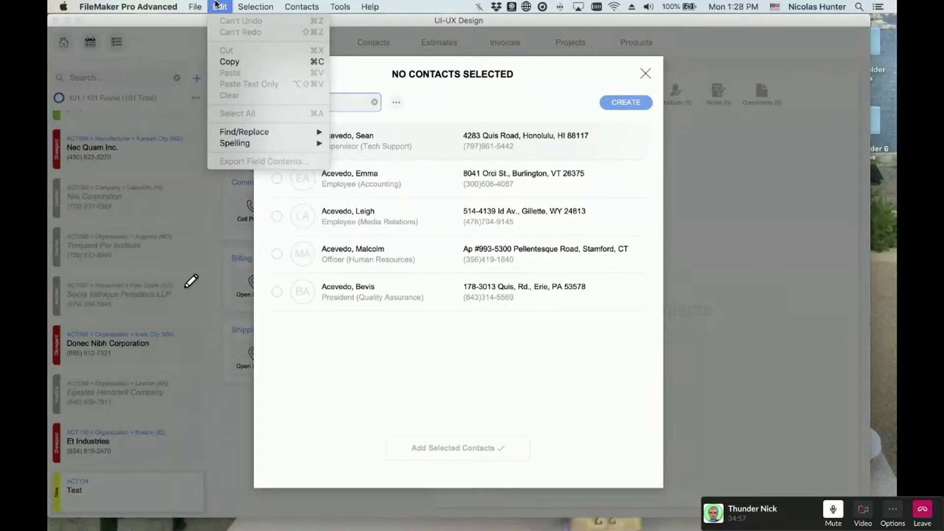
{"action": "left_click", "coordinate": [330, 105]}
{"action": "double_click", "coordinate": [331, 105]}
{"action": "left_click", "coordinate": [331, 106]}
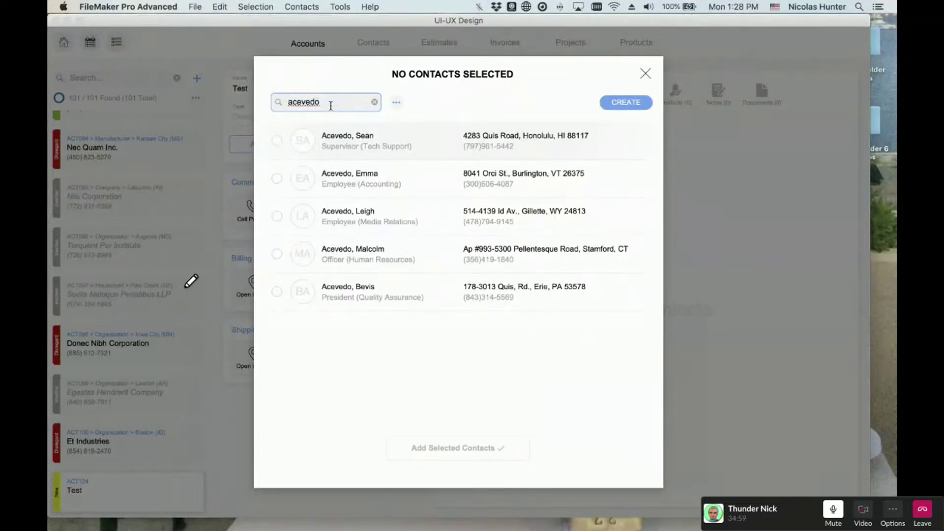
{"action": "double_click", "coordinate": [331, 105]}
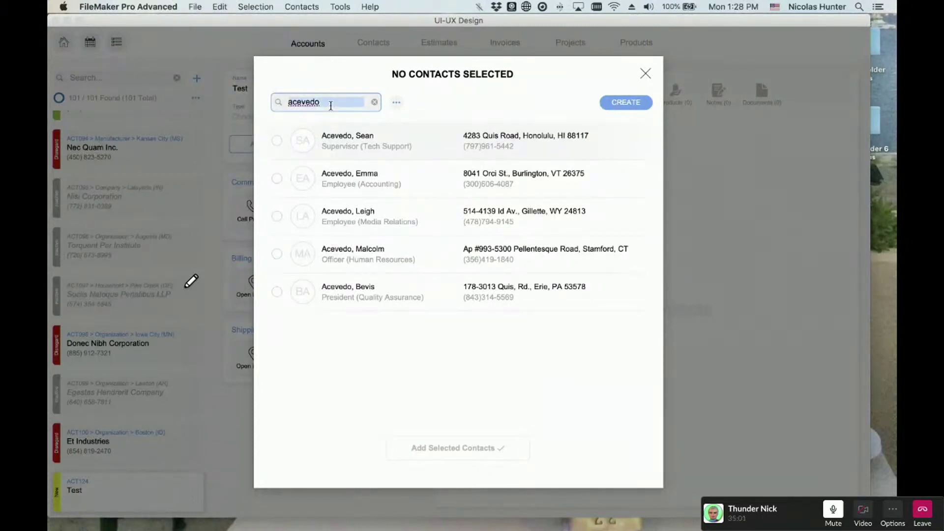
{"action": "left_click", "coordinate": [220, 6]}
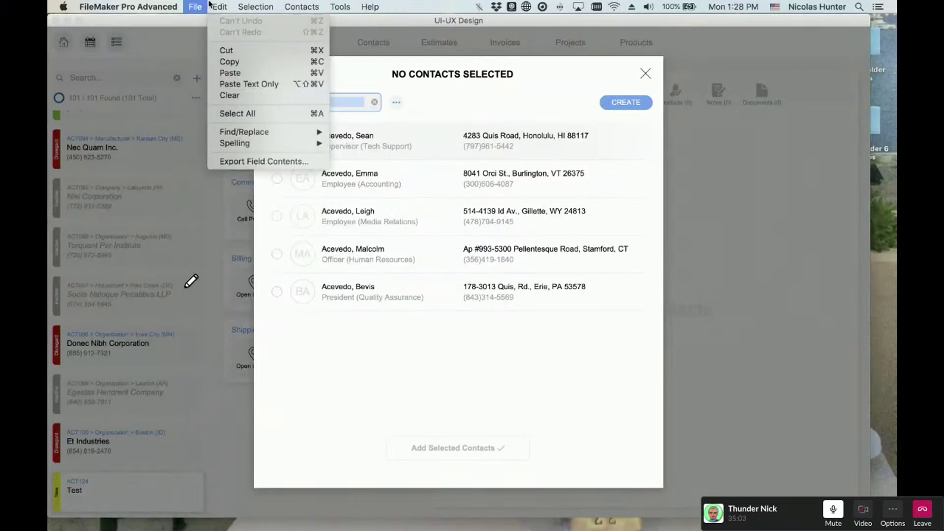
{"action": "left_click", "coordinate": [219, 6]}
{"action": "left_click", "coordinate": [219, 6]}
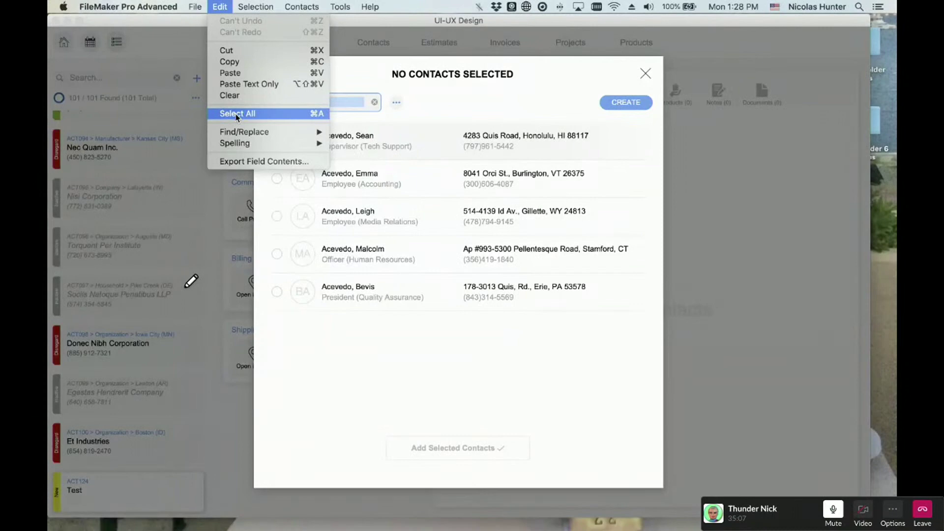
{"action": "left_click", "coordinate": [237, 114]}
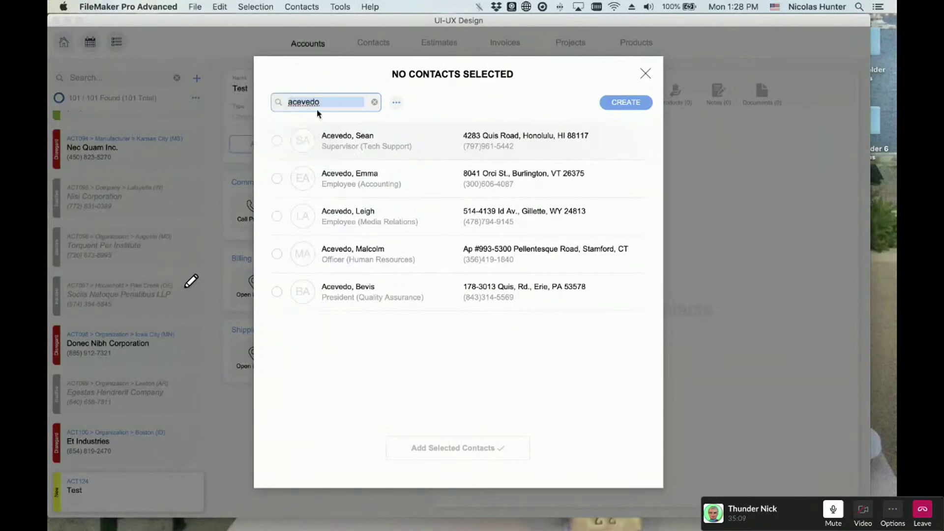
{"action": "left_click", "coordinate": [332, 102]}
- Select all five found Acevedo contacts with Option-Cmd-A, then look over the Selection menu
{"action": "key", "text": "super+a"}
{"action": "key", "text": "super+a"}
{"action": "key", "text": "super+a"}
{"action": "key", "text": "super+a"}
{"action": "key", "text": "super+a"}
{"action": "key", "text": "super+a"}
{"action": "key", "text": "super+a"}
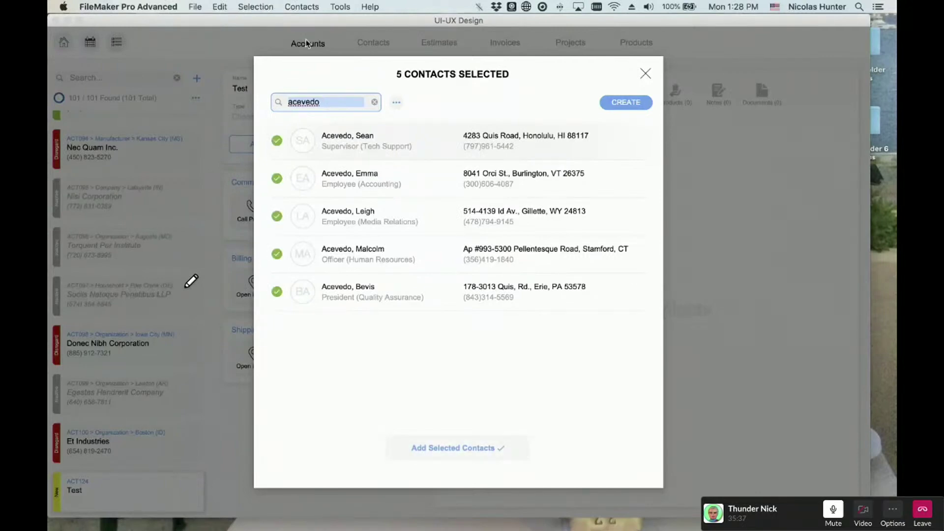
{"action": "left_click", "coordinate": [273, 5]}
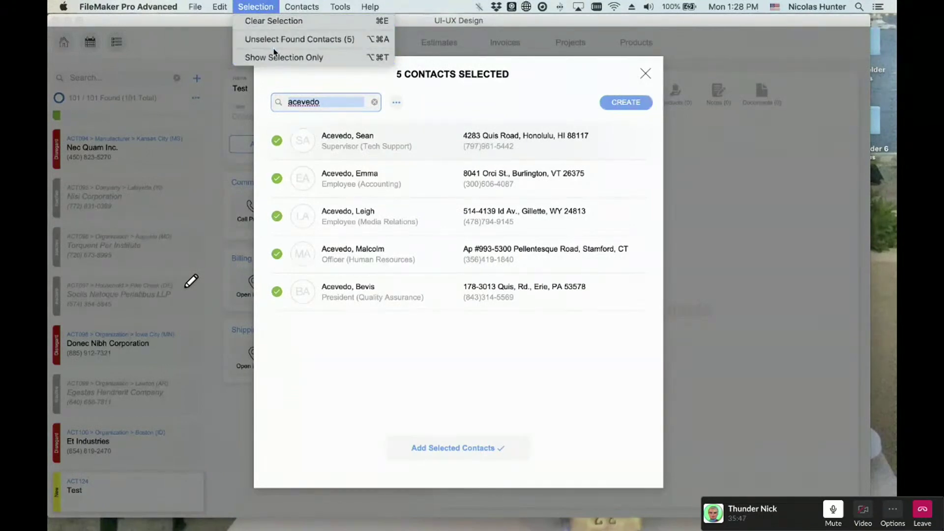
{"action": "left_click", "coordinate": [269, 4]}
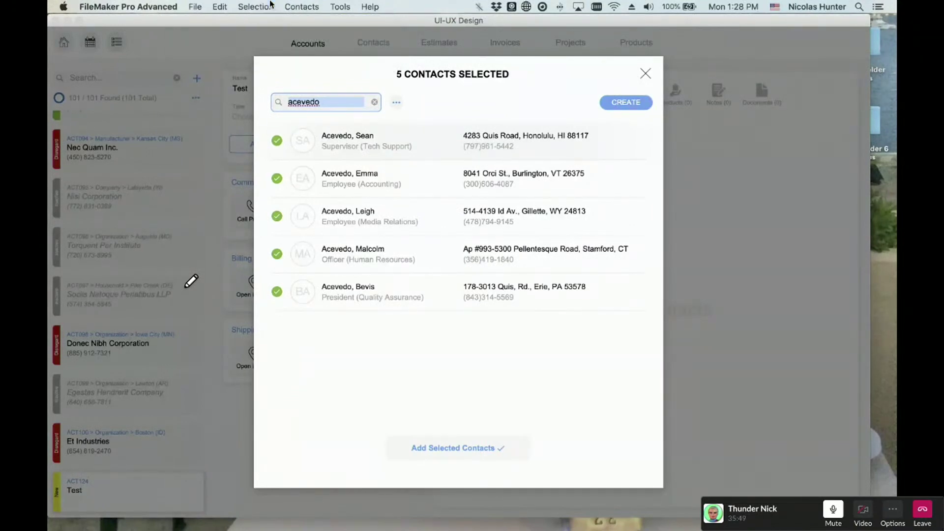
- View the picker's Show All/Sort By options, then hide FileMaker to reveal the Finder desktop
{"action": "left_click", "coordinate": [397, 102]}
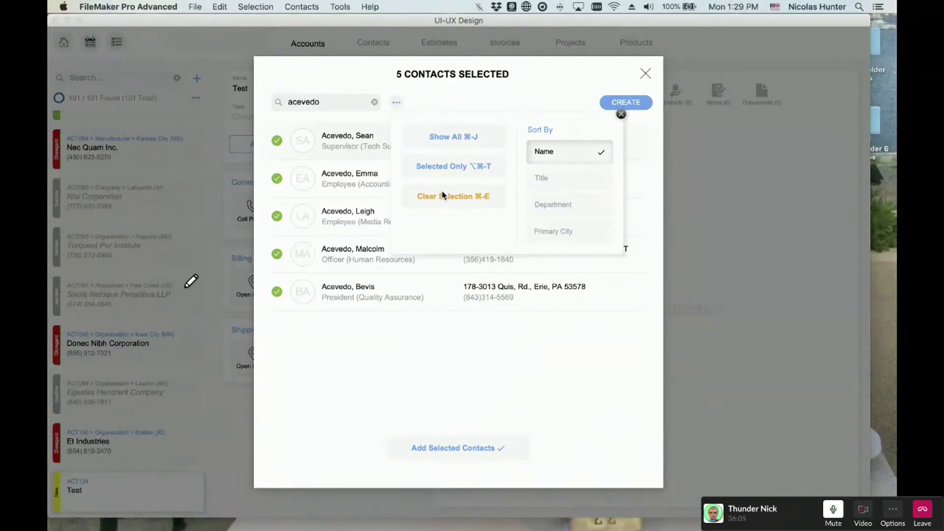
{"action": "key", "text": "super+h"}
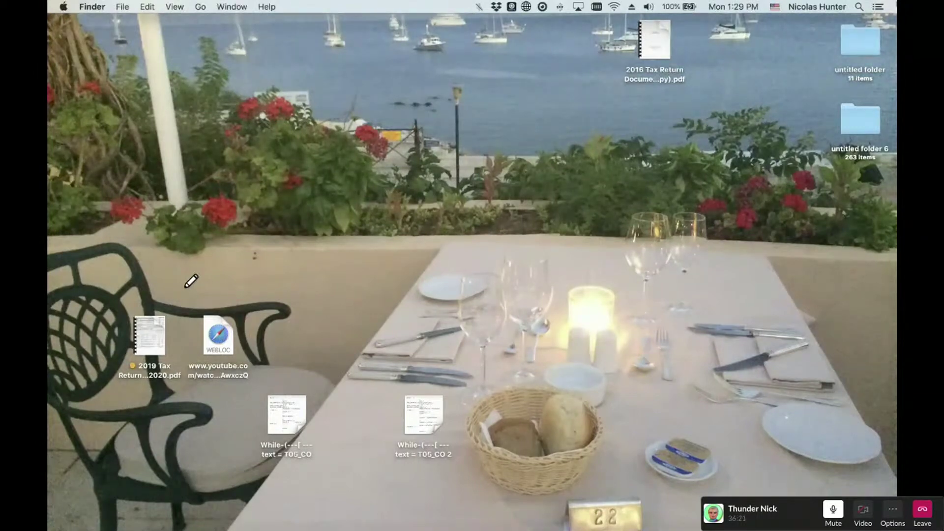
- Peek into the untitled desktop folder, then bring FileMaker's contact picker back from the Dock
{"action": "left_click", "coordinate": [859, 49]}
{"action": "double_click", "coordinate": [859, 49]}
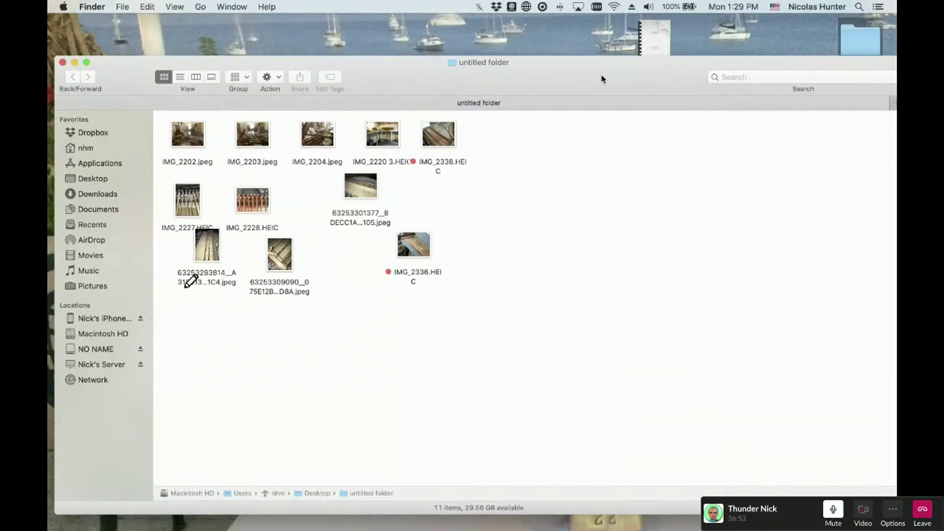
{"action": "key", "text": "super+w"}
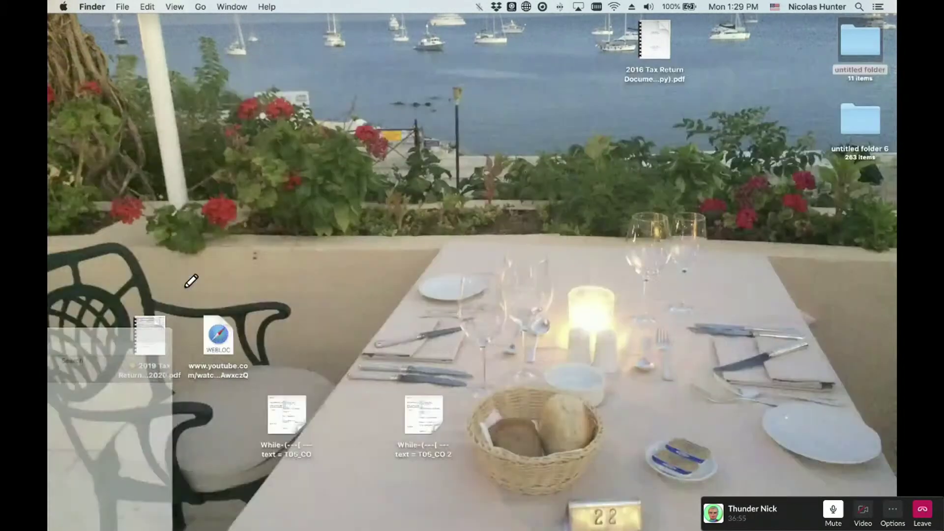
{"action": "mouse_move", "coordinate": [237, 517]}
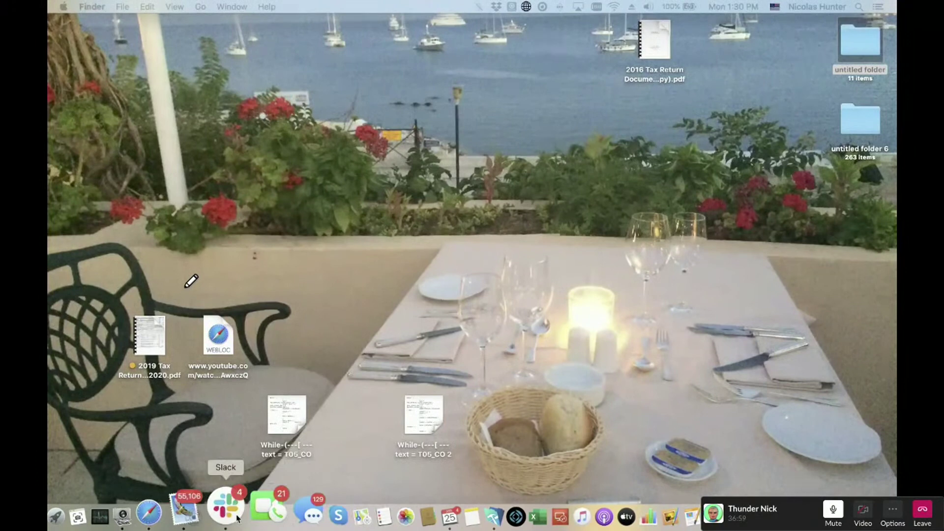
{"action": "left_click", "coordinate": [447, 514]}
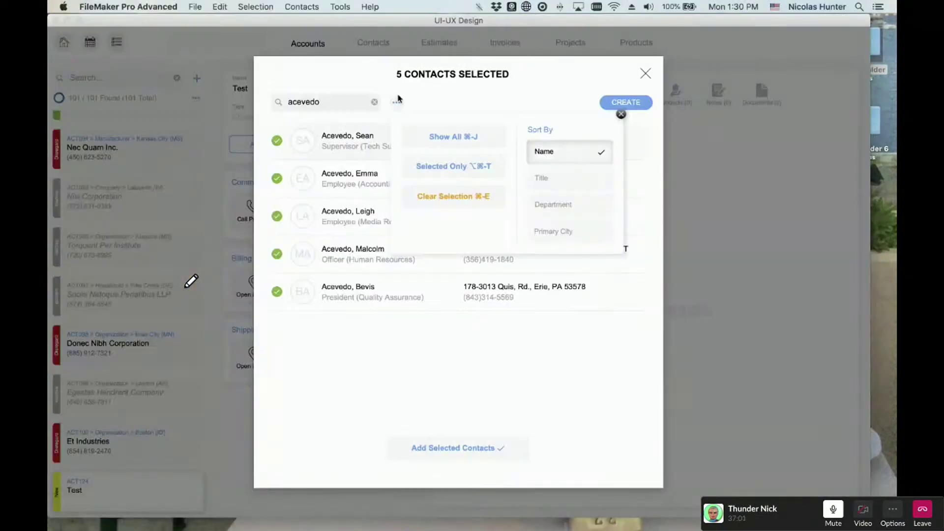
- Dismiss the Sort By popover and close the picker without adding contacts to the Test account
{"action": "left_click", "coordinate": [436, 77]}
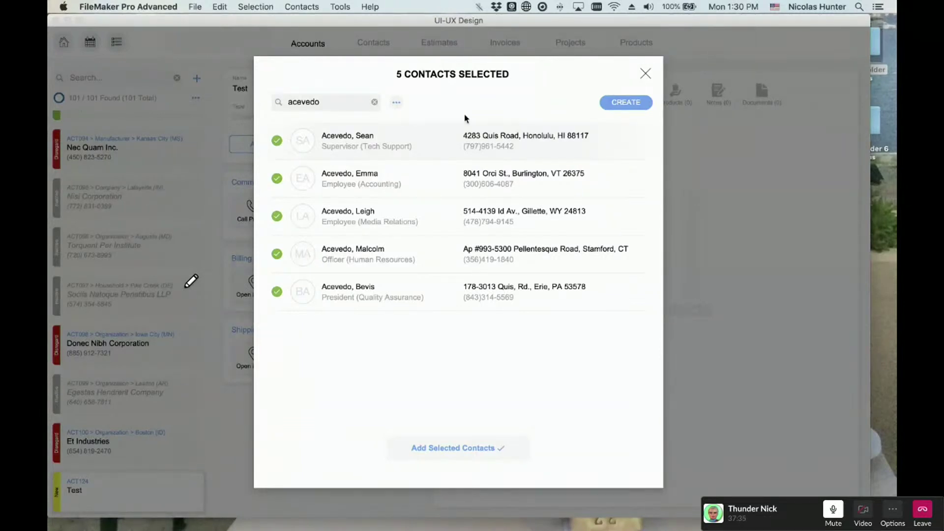
{"action": "left_click", "coordinate": [645, 75]}
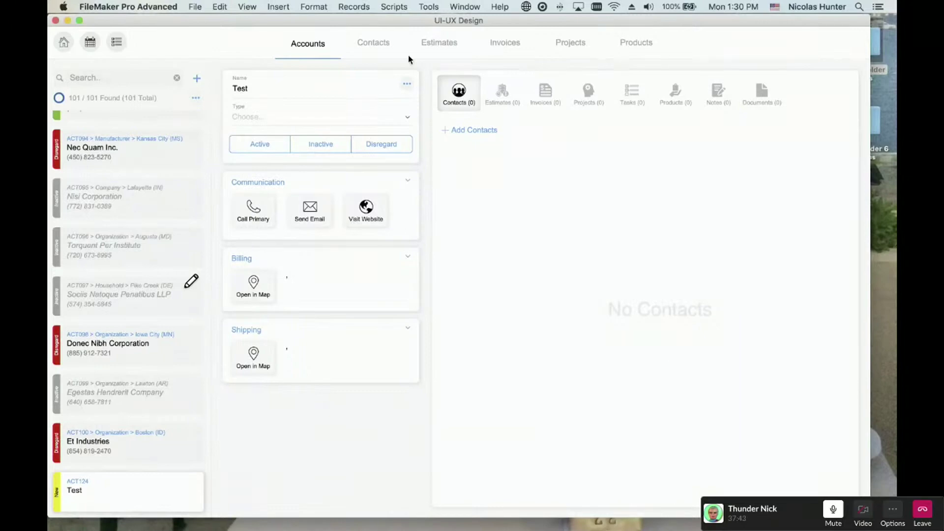
- Show the status toolbar and layout bar with Cmd+Option+S, then browse the menus without choosing anything
{"action": "key", "text": "super+alt+s"}
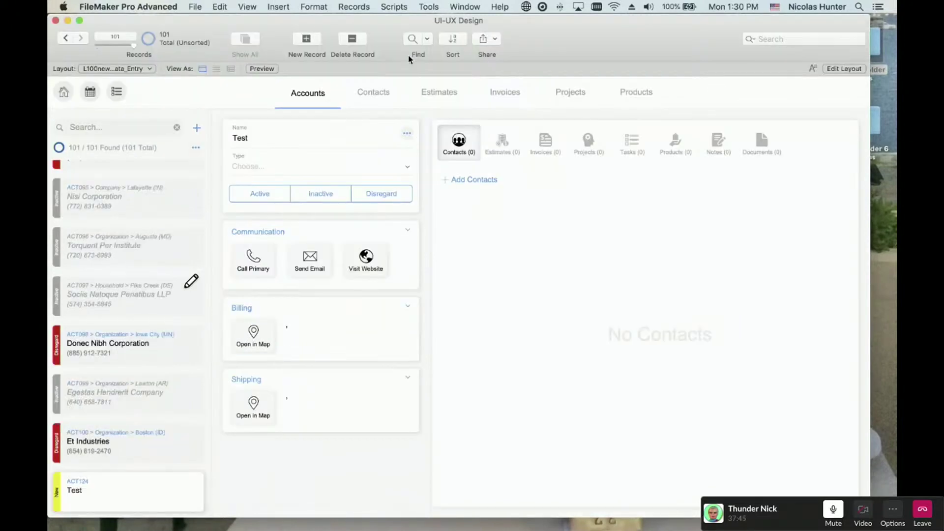
{"action": "left_click", "coordinate": [314, 7]}
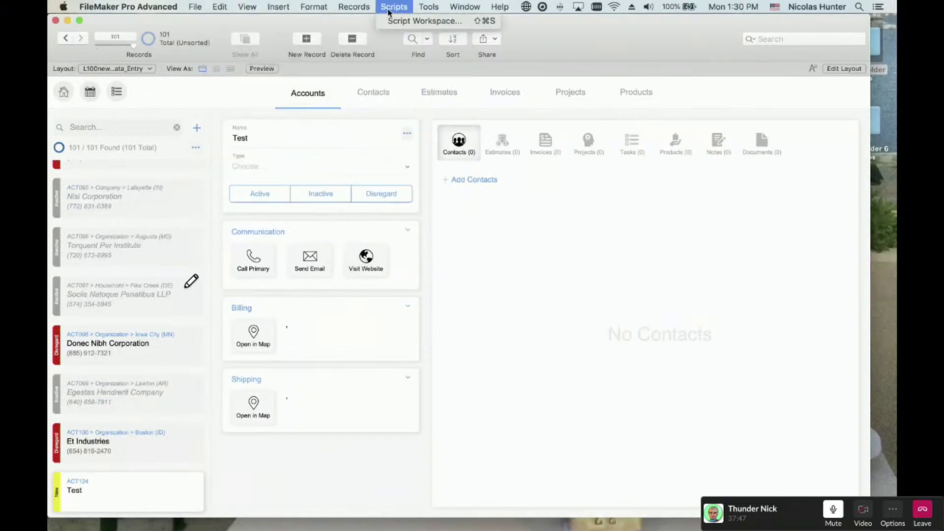
{"action": "mouse_move", "coordinate": [194, 5]}
{"action": "left_click", "coordinate": [361, 5]}
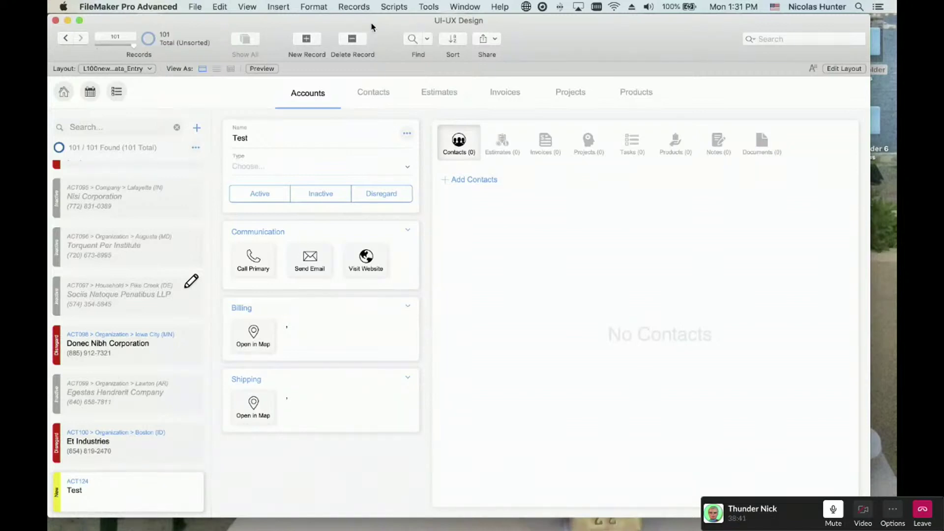
{"action": "left_click_drag", "start_coordinate": [372, 27], "coordinate": [389, 115]}
{"action": "left_click", "coordinate": [381, 78]}
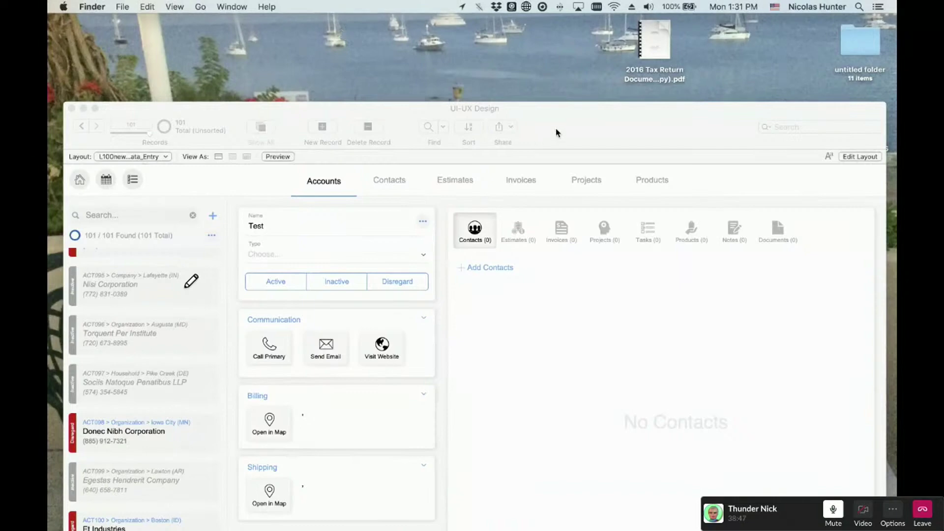
{"action": "left_click", "coordinate": [267, 6]}
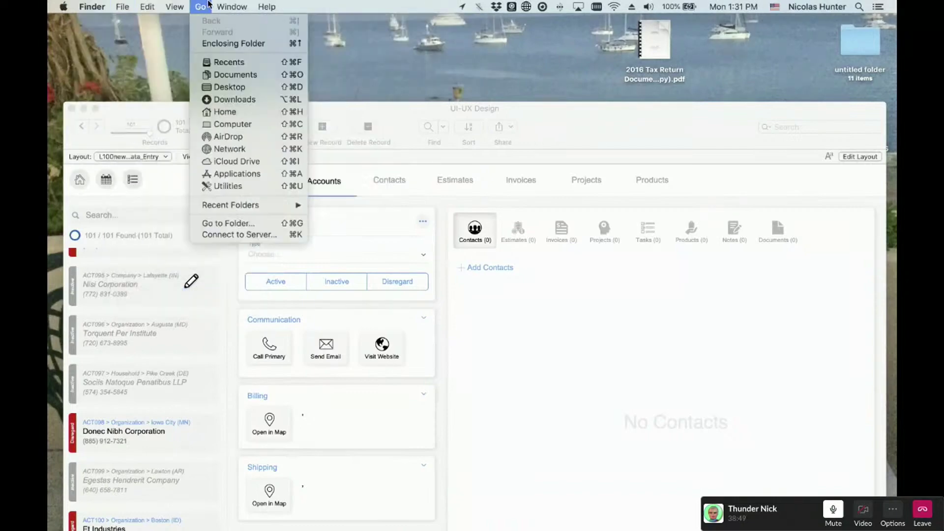
{"action": "left_click", "coordinate": [241, 6]}
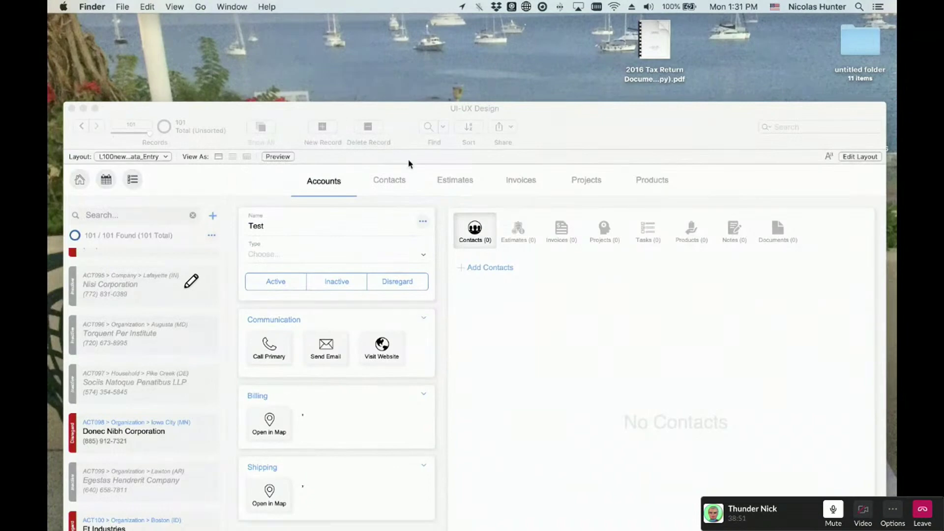
{"action": "left_click", "coordinate": [556, 137]}
{"action": "left_click_drag", "start_coordinate": [555, 134], "coordinate": [541, 36]}
{"action": "left_click", "coordinate": [538, 59]}
{"action": "left_click", "coordinate": [535, 83]}
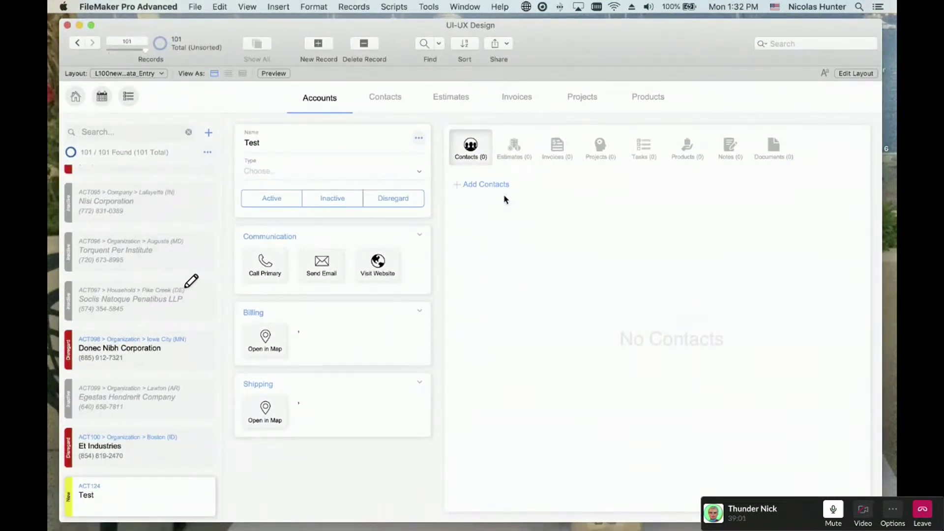
{"action": "left_click", "coordinate": [461, 5]}
{"action": "mouse_move", "coordinate": [429, 6]}
{"action": "mouse_move", "coordinate": [494, 62]}
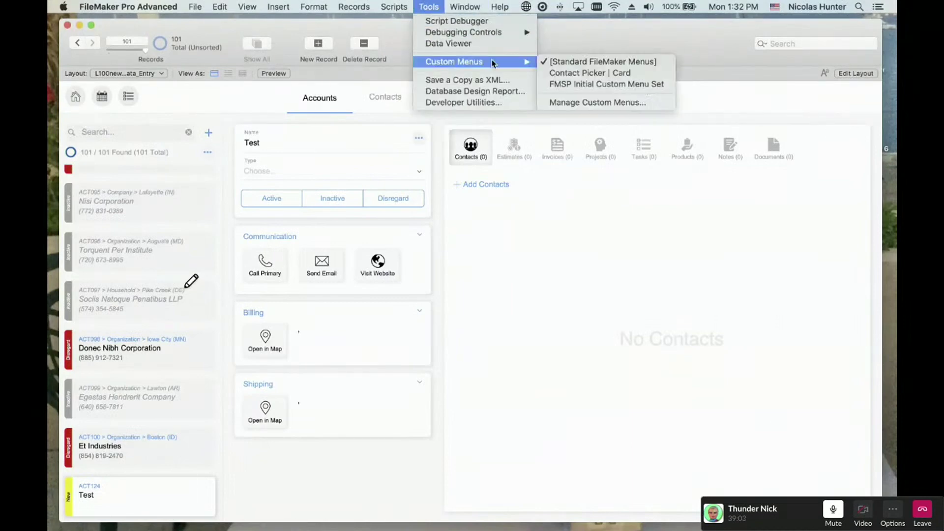
{"action": "left_click", "coordinate": [544, 103]}
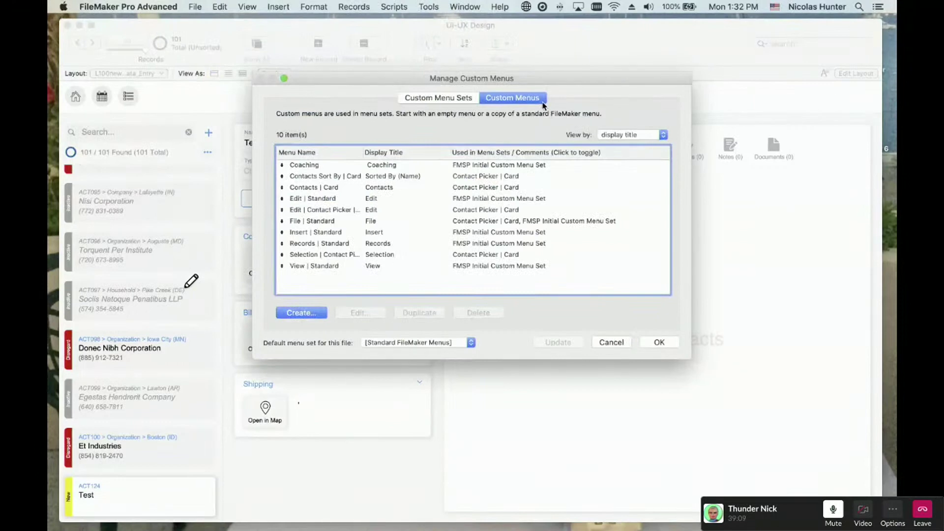
{"action": "left_click", "coordinate": [611, 342]}
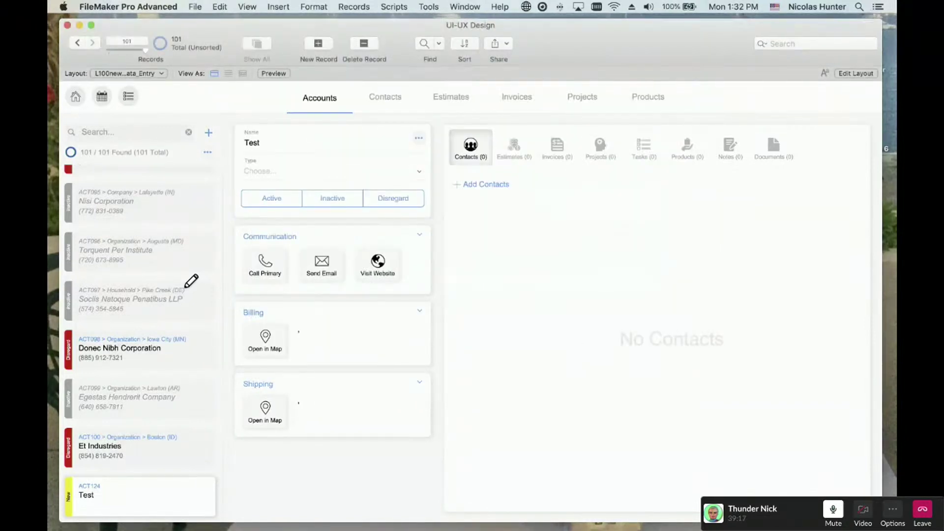
{"action": "key", "text": "super+Tab"}
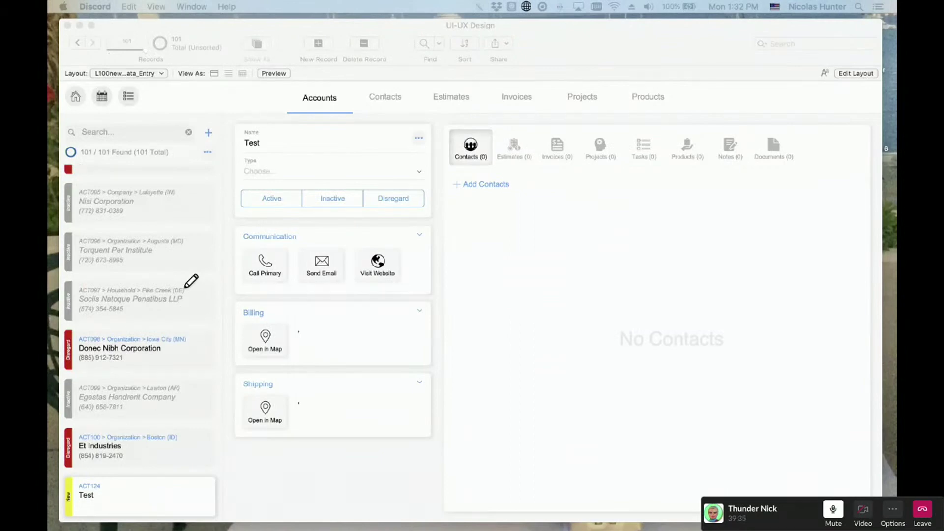
{"action": "left_click", "coordinate": [516, 319]}
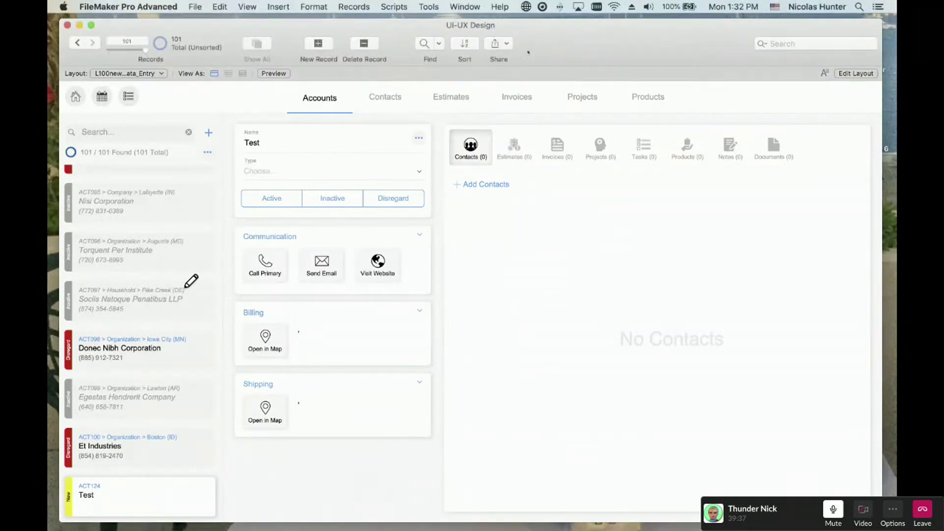
{"action": "left_click_drag", "start_coordinate": [541, 43], "coordinate": [540, 38]}
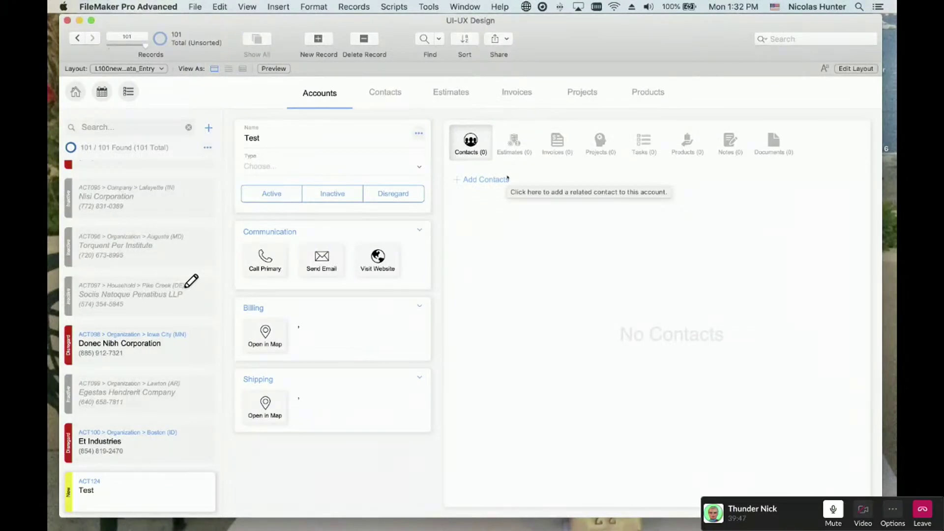
- Open the contact picker for the Test account and scroll through the name-sorted contacts
{"action": "left_click", "coordinate": [497, 181]}
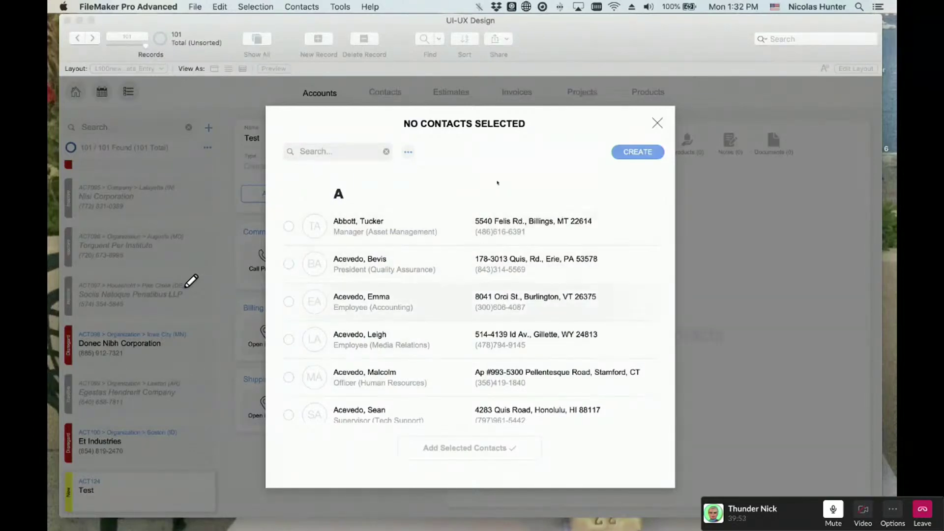
{"action": "scroll", "coordinate": [497, 182], "scroll_direction": "down", "scroll_amount": 5}
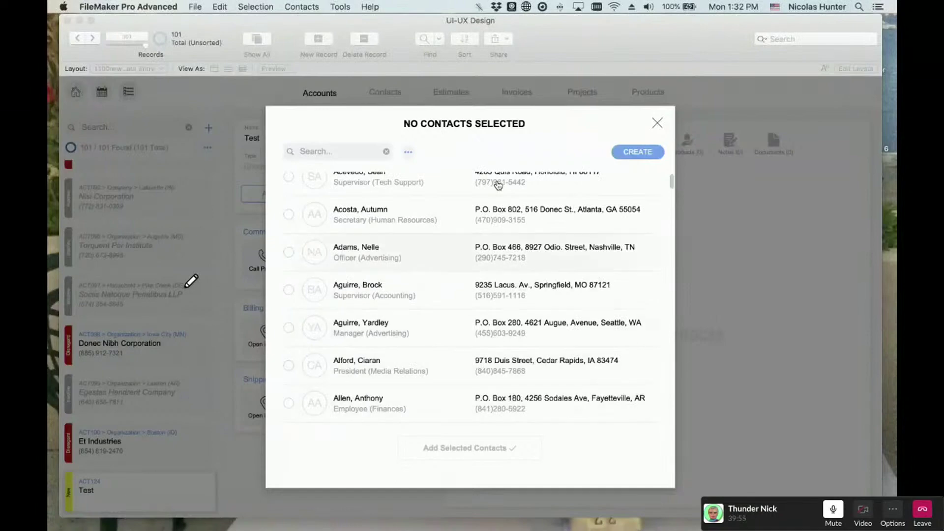
{"action": "scroll", "coordinate": [498, 184], "scroll_direction": "down", "scroll_amount": 10}
{"action": "scroll", "coordinate": [498, 185], "scroll_direction": "down", "scroll_amount": 10}
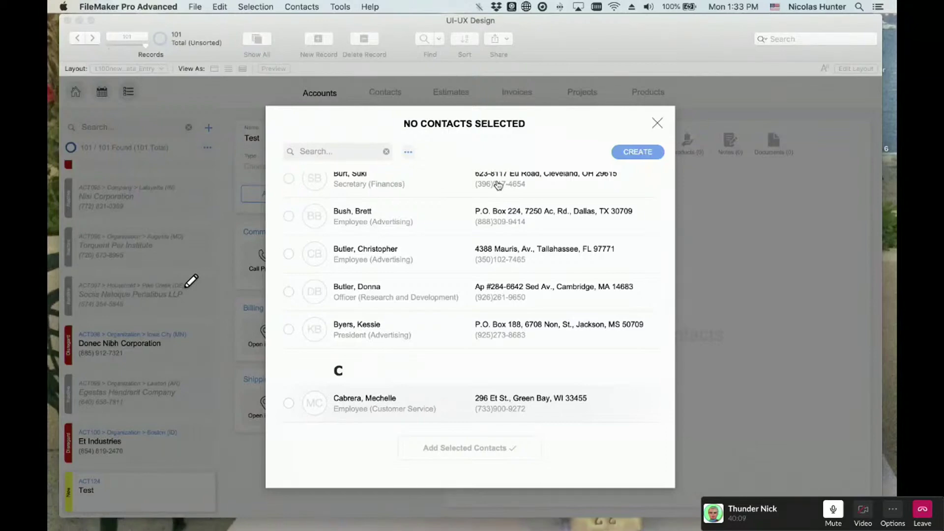
- Review the custom Contacts menu commands without choosing one, then switch to Safari
{"action": "left_click", "coordinate": [342, 6]}
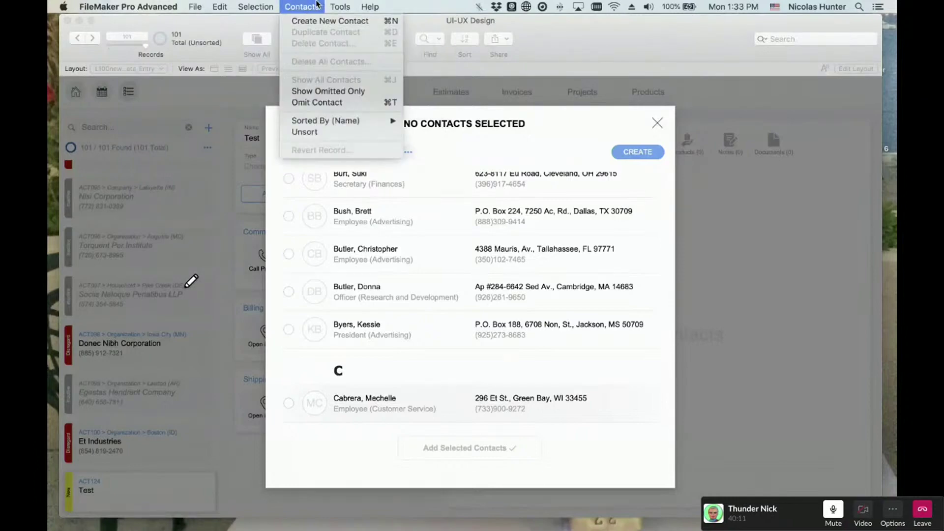
{"action": "left_click", "coordinate": [316, 5]}
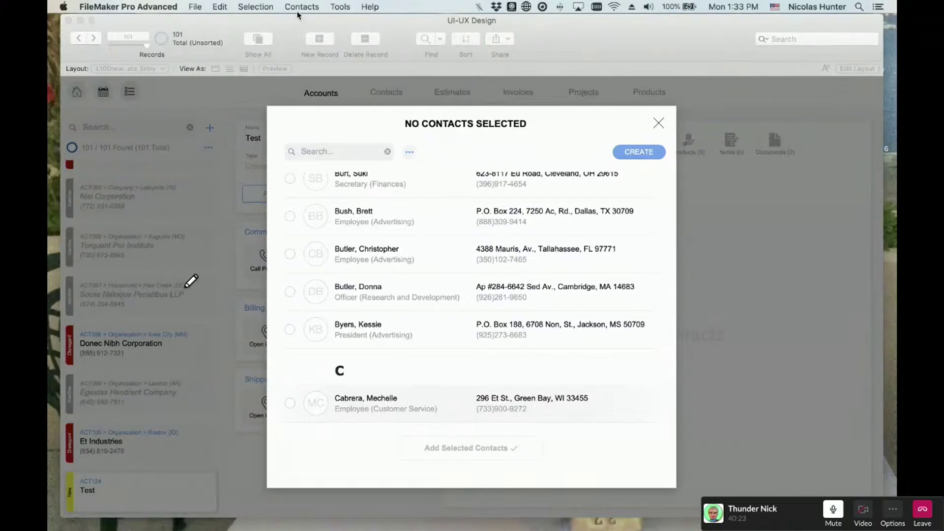
{"action": "mouse_move", "coordinate": [207, 527]}
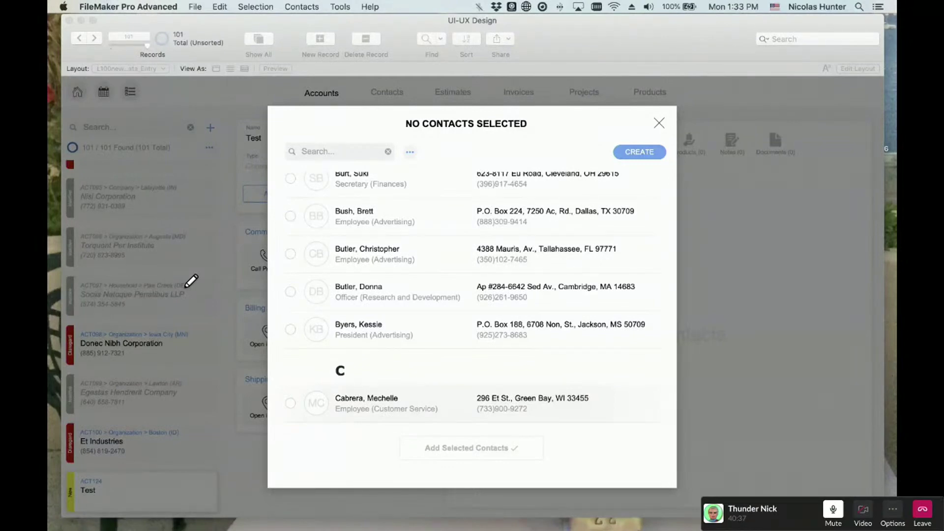
{"action": "key", "text": "super+Tab"}
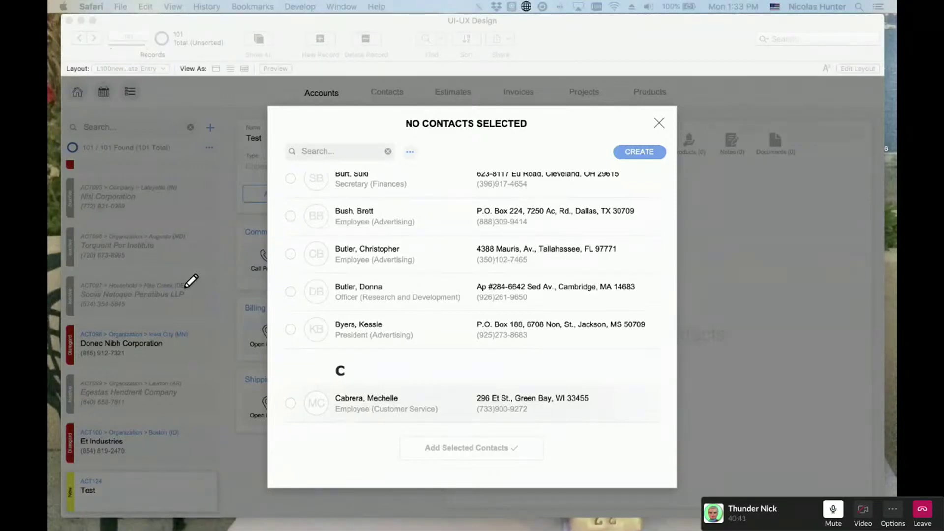
- Load apple.com in a new Safari window
{"action": "key", "text": "super+n"}
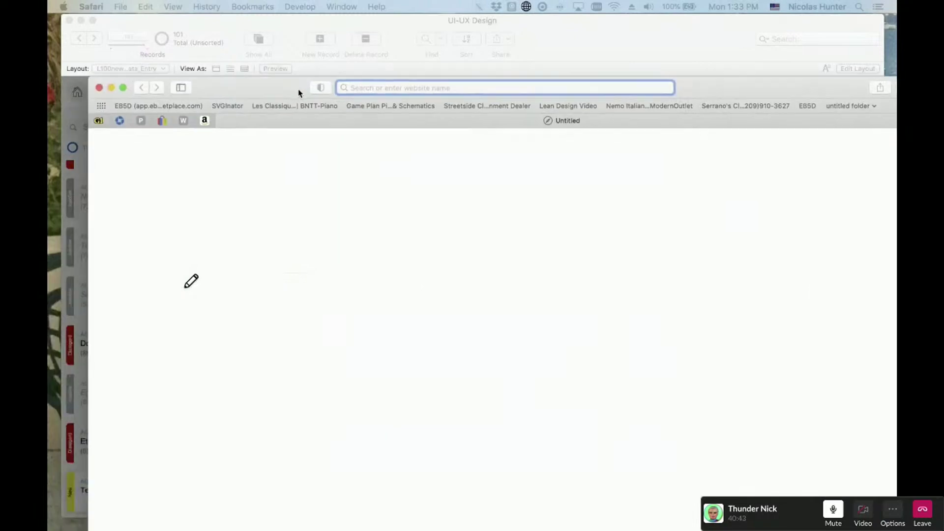
{"action": "type", "text": "apple"}
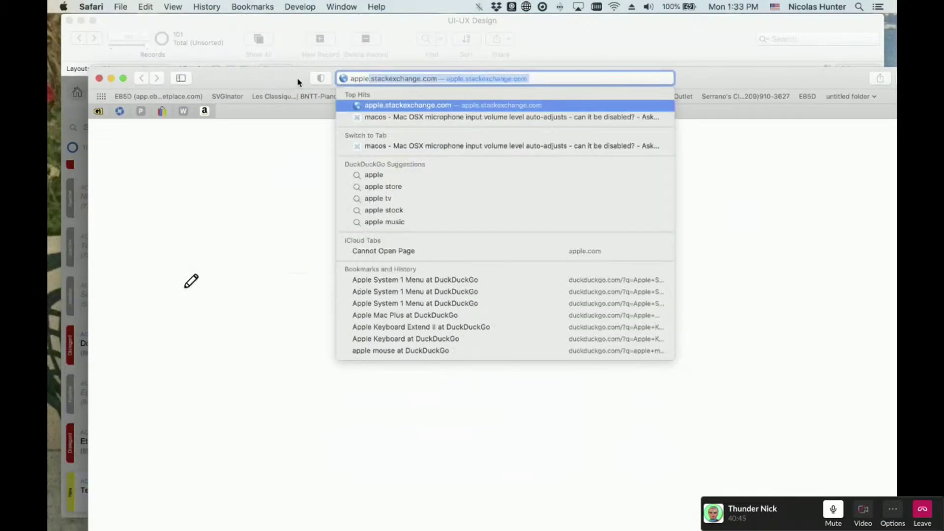
{"action": "type", "text": ".com"}
{"action": "key", "text": "Return"}
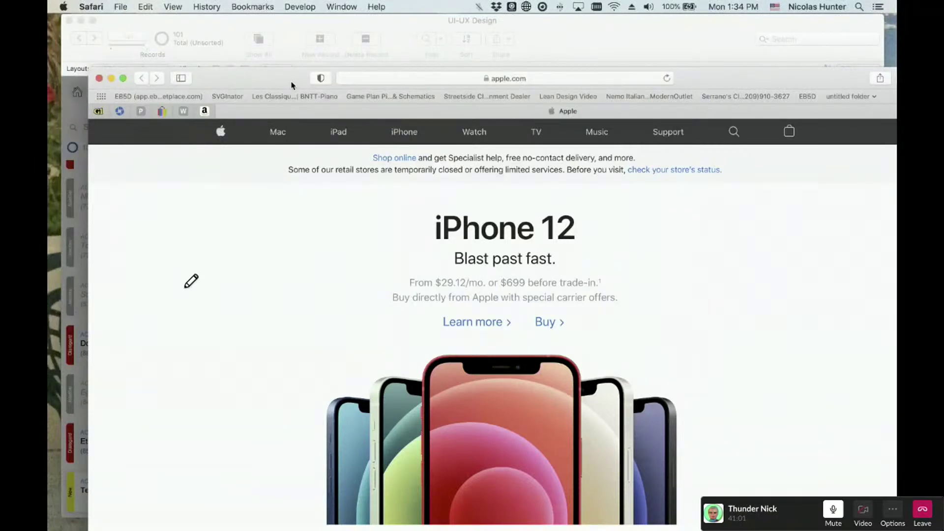
- Move the Safari window onto the other monitor, uncovering the contact picker
{"action": "left_click", "coordinate": [329, 6]}
{"action": "left_click", "coordinate": [329, 6]}
{"action": "left_click_drag", "start_coordinate": [270, 78], "coordinate": [48, 76]}
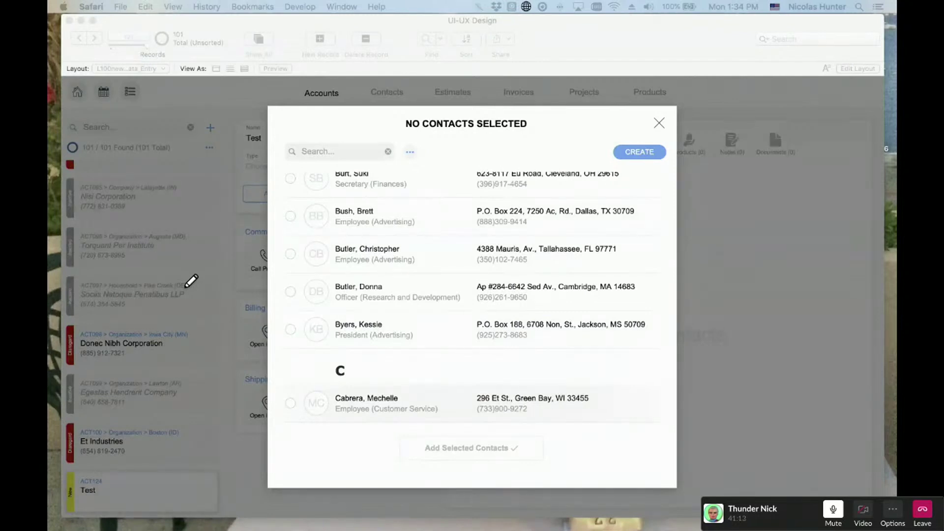
- Browse FileMaker's Contacts, Selection and File menus without choosing a command
{"action": "left_click", "coordinate": [404, 118]}
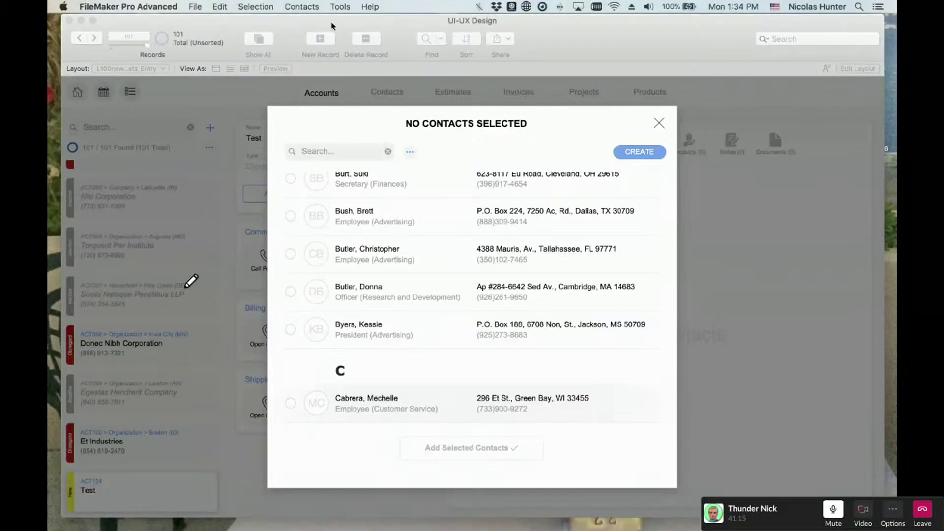
{"action": "left_click", "coordinate": [300, 7]}
{"action": "left_click", "coordinate": [300, 6]}
{"action": "left_click", "coordinate": [256, 7]}
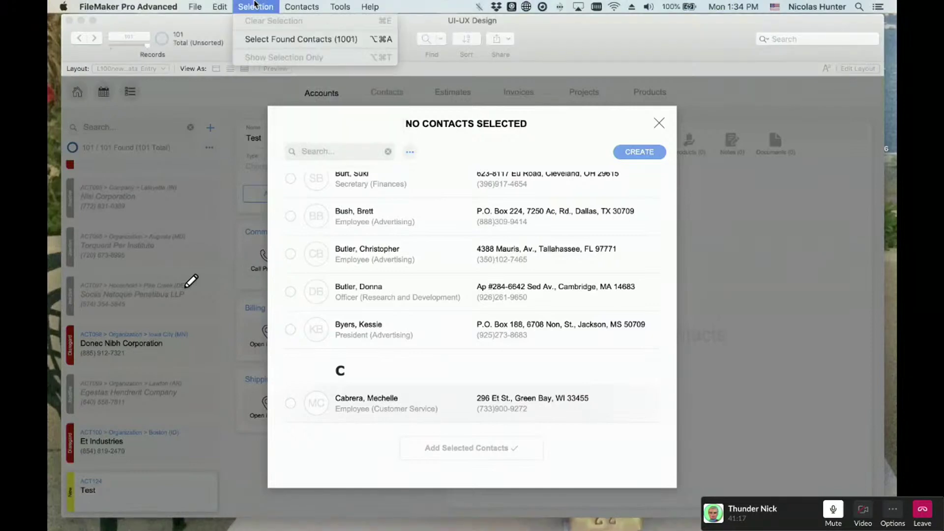
{"action": "left_click", "coordinate": [219, 7]}
{"action": "left_click", "coordinate": [198, 6]}
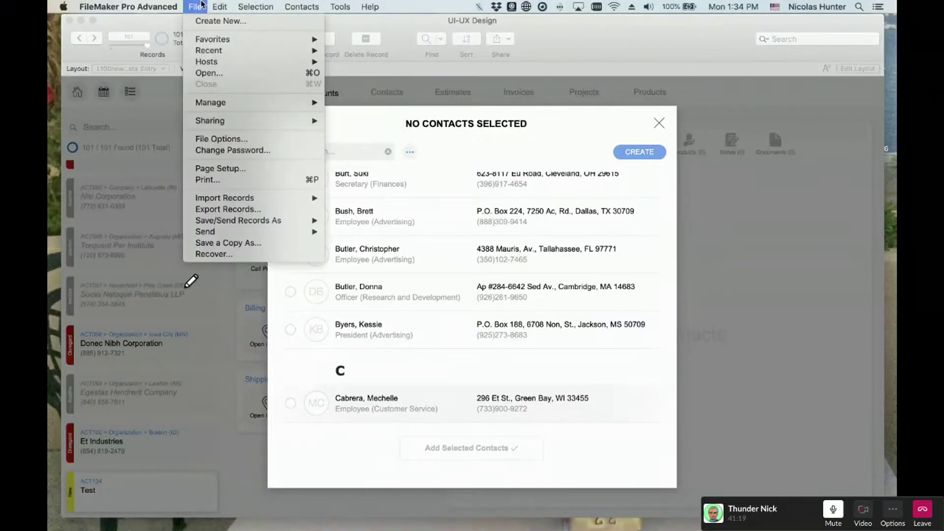
{"action": "left_click", "coordinate": [201, 6]}
{"action": "left_click", "coordinate": [128, 6]}
{"action": "left_click", "coordinate": [352, 142]}
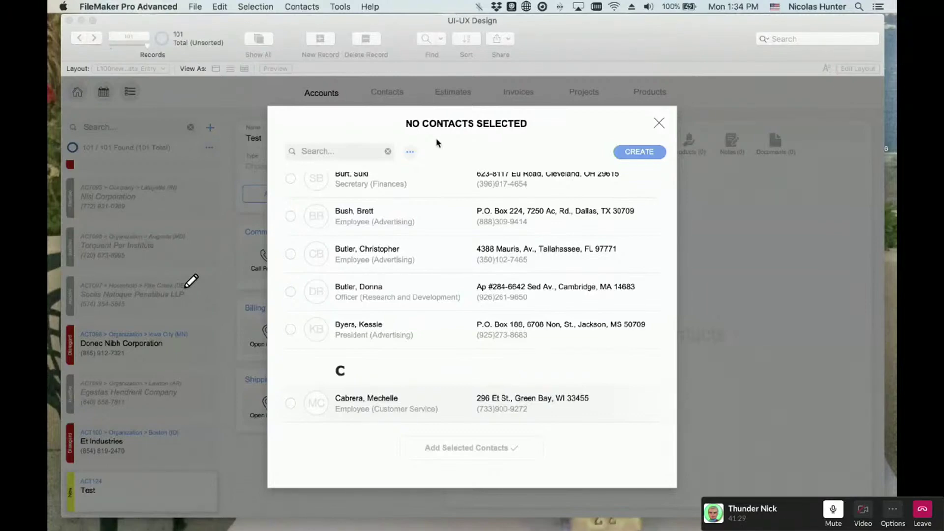
- Scroll the picker back to the A names and bring IMG_2403.GIF in Preview over it
{"action": "scroll", "coordinate": [486, 253], "scroll_direction": "up", "scroll_amount": 8}
{"action": "scroll", "coordinate": [490, 261], "scroll_direction": "up", "scroll_amount": 10}
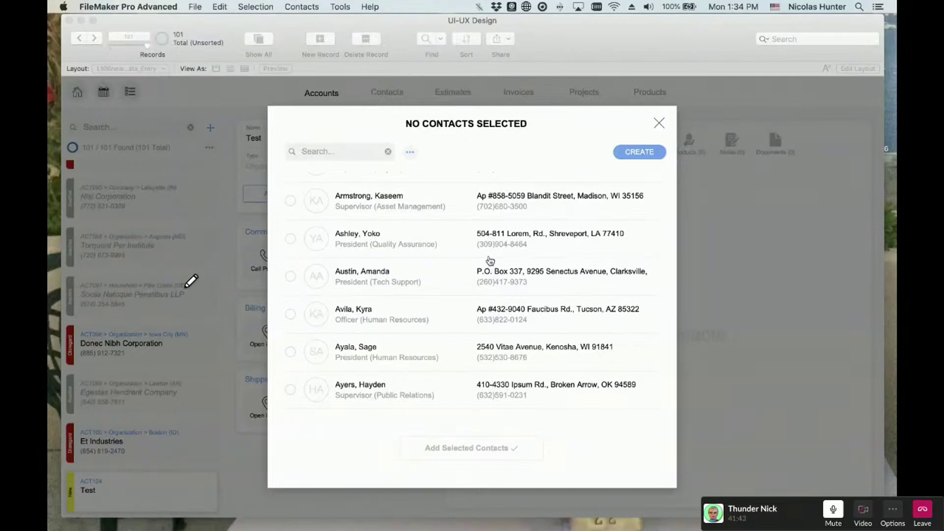
{"action": "left_click", "coordinate": [248, 4]}
{"action": "left_click", "coordinate": [248, 5]}
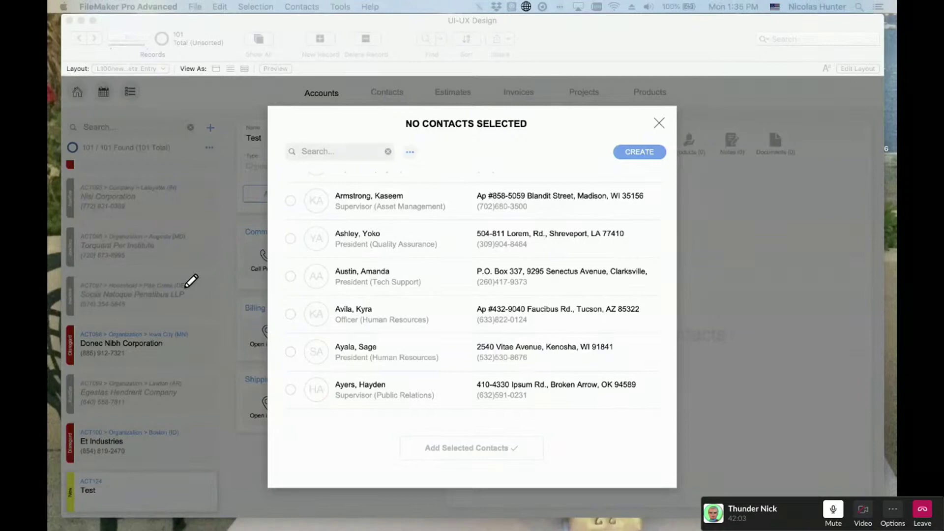
{"action": "left_click_drag", "start_coordinate": [49, 236], "coordinate": [482, 97]}
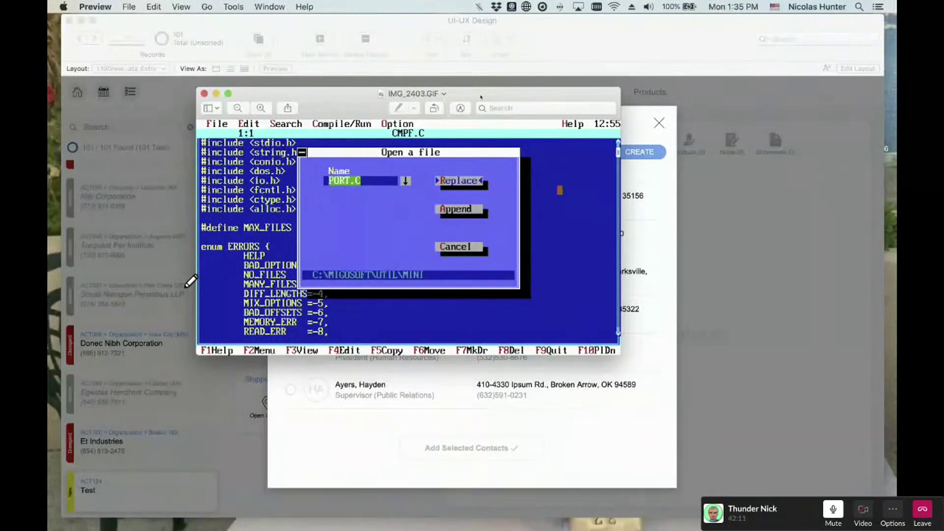
- Close the IMG_2403.GIF Preview window and make the FileMaker design file active again
{"action": "key", "text": "super+w"}
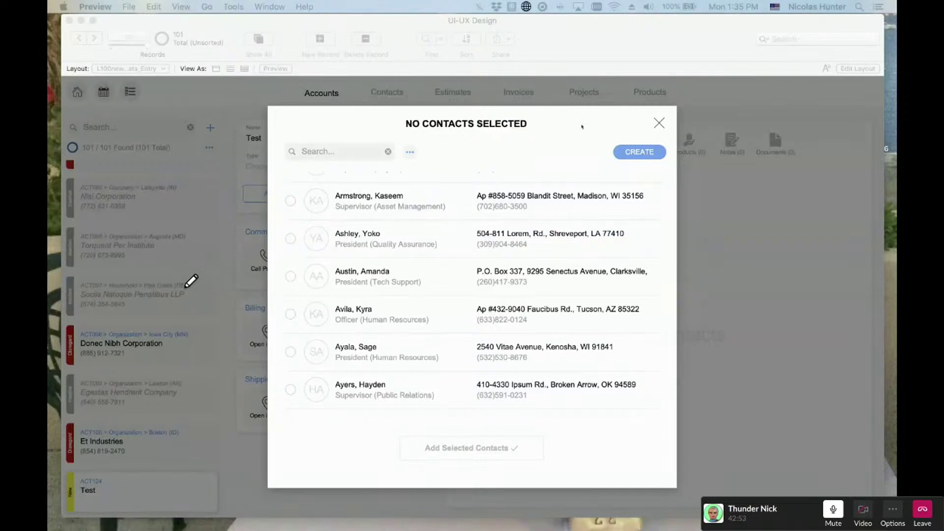
{"action": "left_click", "coordinate": [540, 132]}
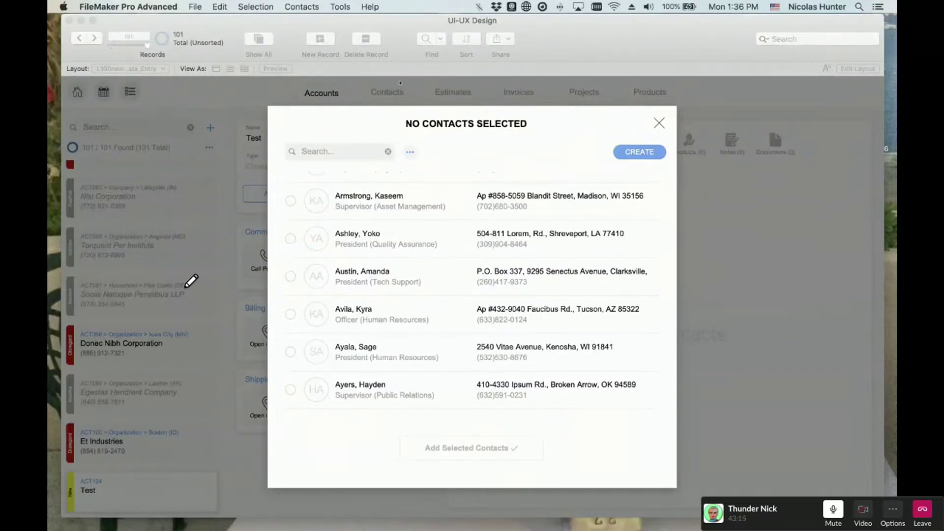
- Look at the Contacts > Sorted By submenu and dismiss it without re-sorting
{"action": "left_click", "coordinate": [290, 6]}
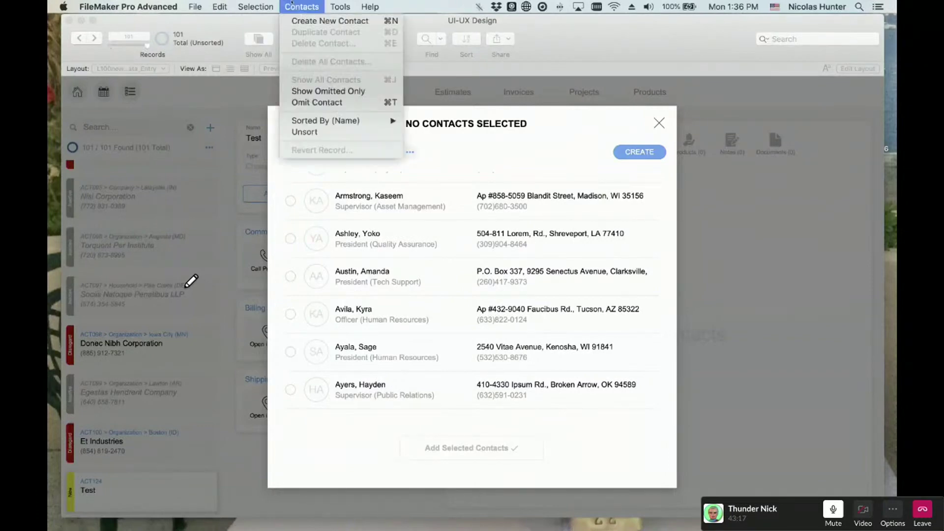
{"action": "left_click", "coordinate": [292, 2]}
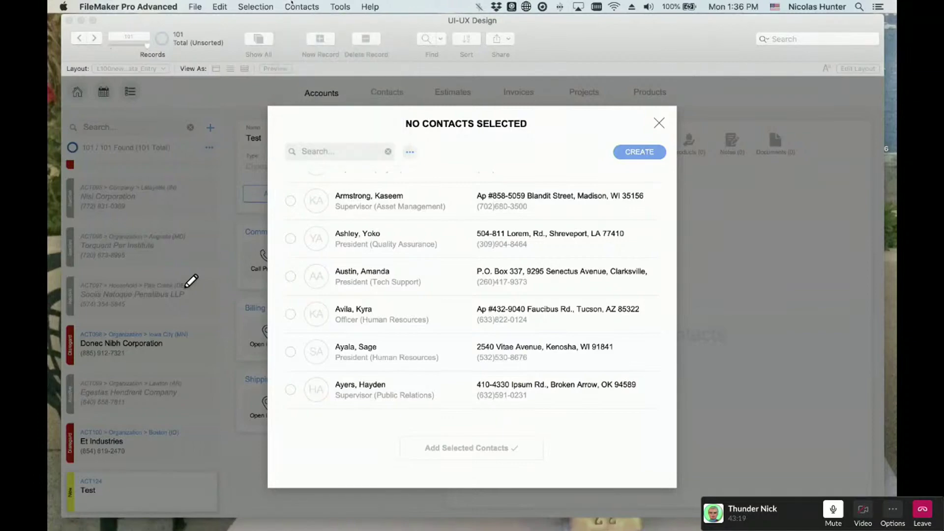
{"action": "left_click", "coordinate": [291, 3]}
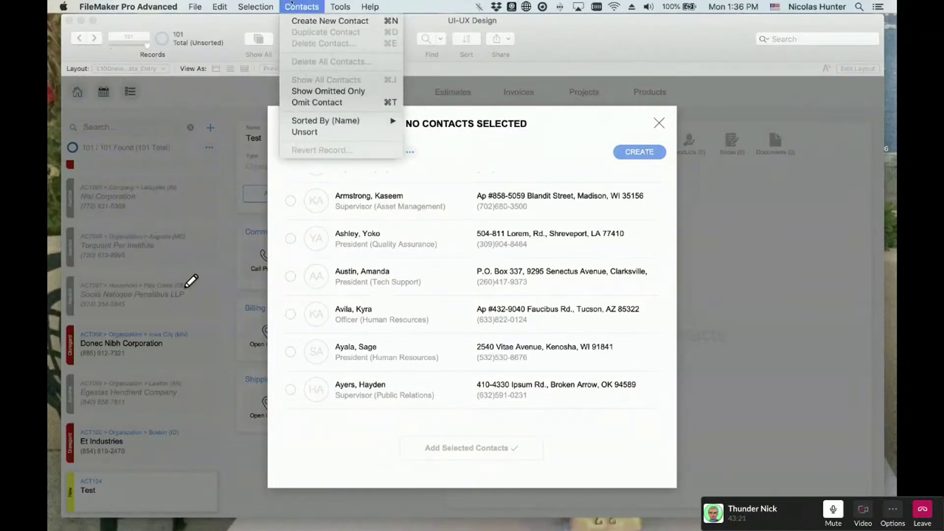
{"action": "mouse_move", "coordinate": [308, 123]}
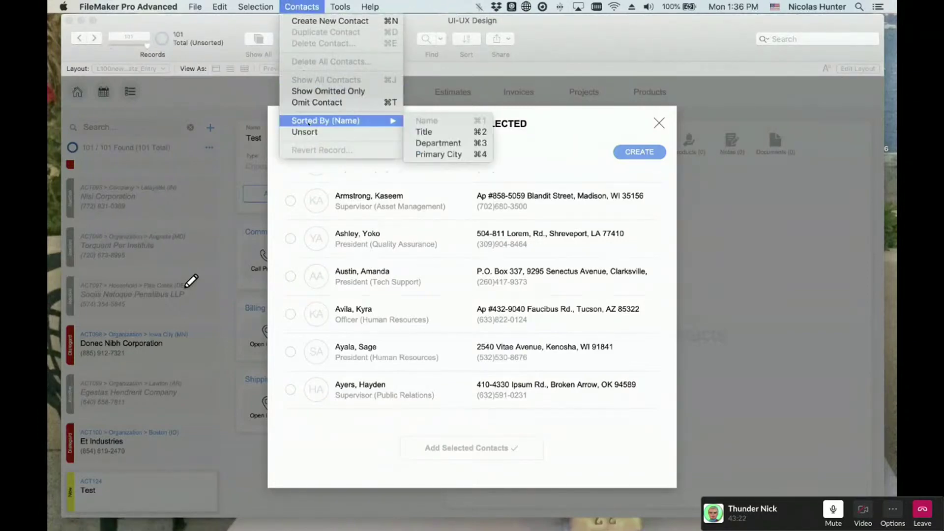
{"action": "left_click", "coordinate": [477, 233]}
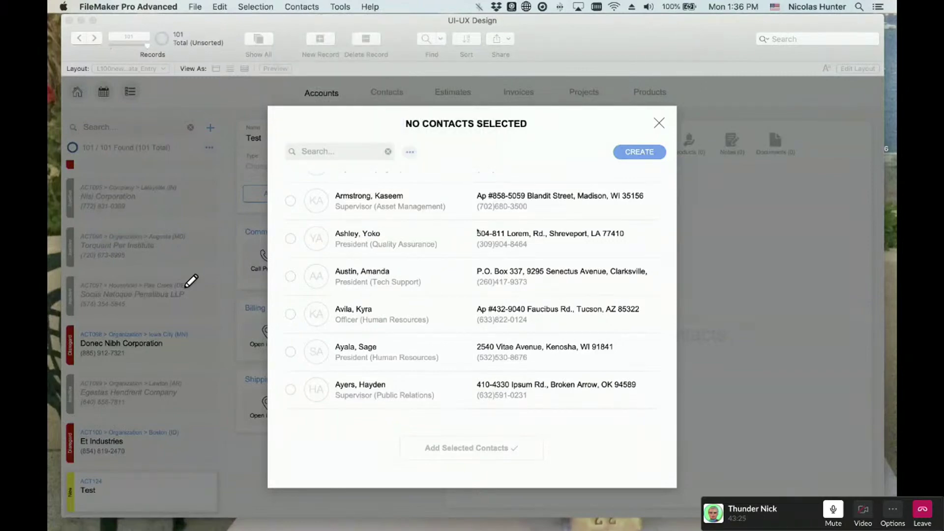
- Sort the picker's contacts by Title, then by Department
{"action": "key", "text": "super+f"}
{"action": "scroll", "coordinate": [467, 226], "scroll_direction": "up", "scroll_amount": 2}
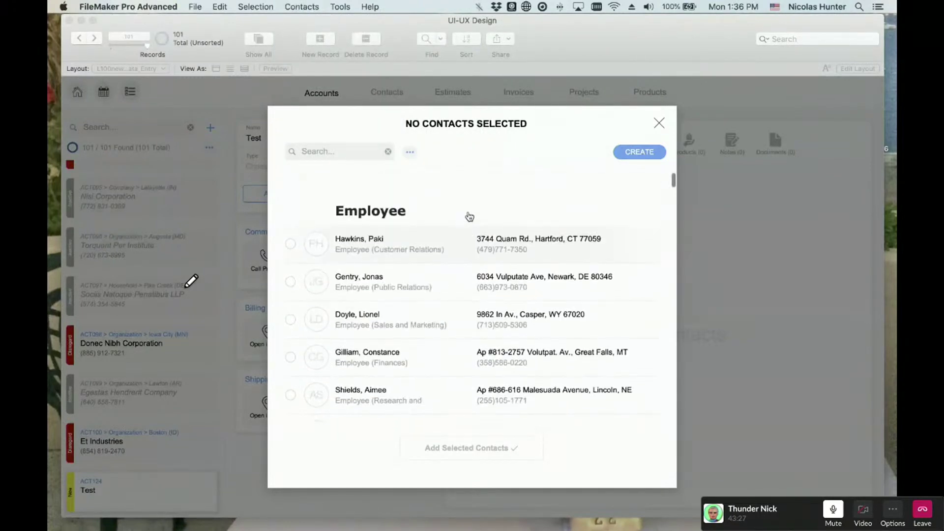
{"action": "key", "text": "super+f"}
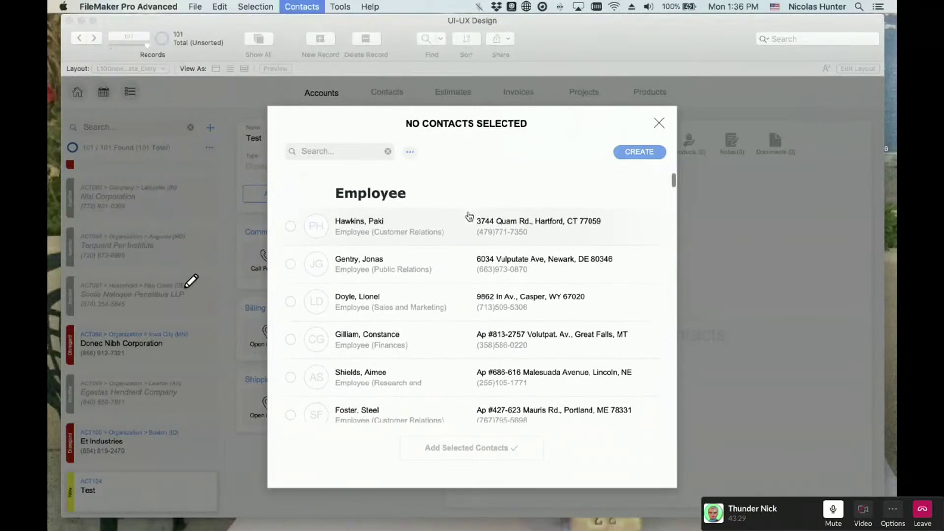
{"action": "key", "text": "super+s"}
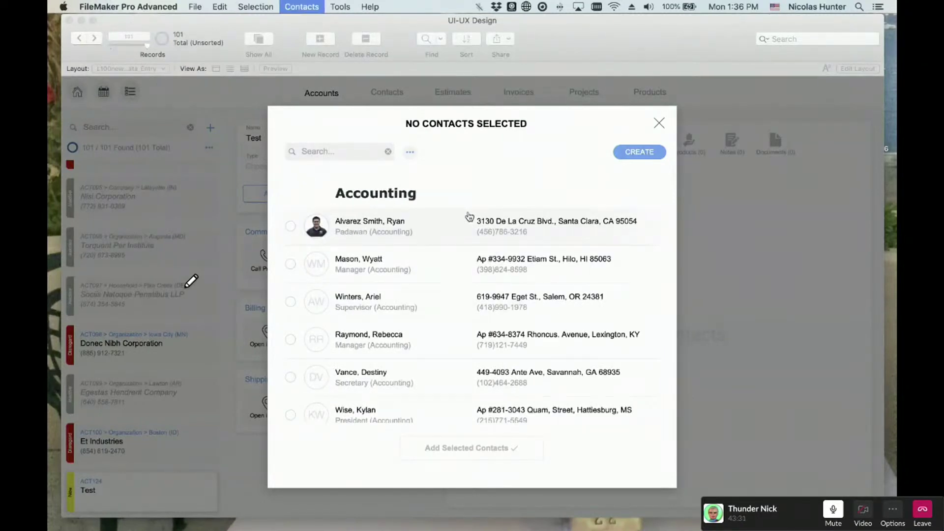
- Check the picker's Sort By popover and re-sort the contacts by Name
{"action": "left_click", "coordinate": [409, 151]}
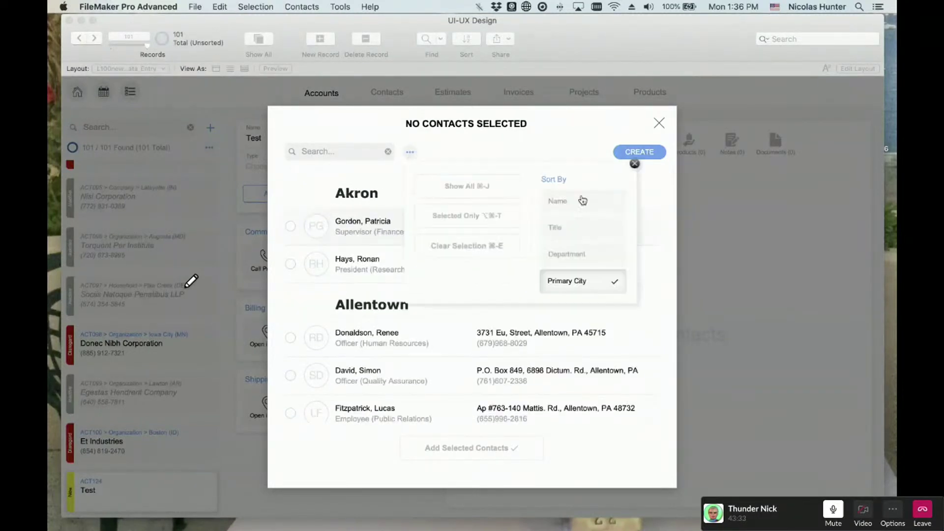
{"action": "left_click", "coordinate": [300, 6]}
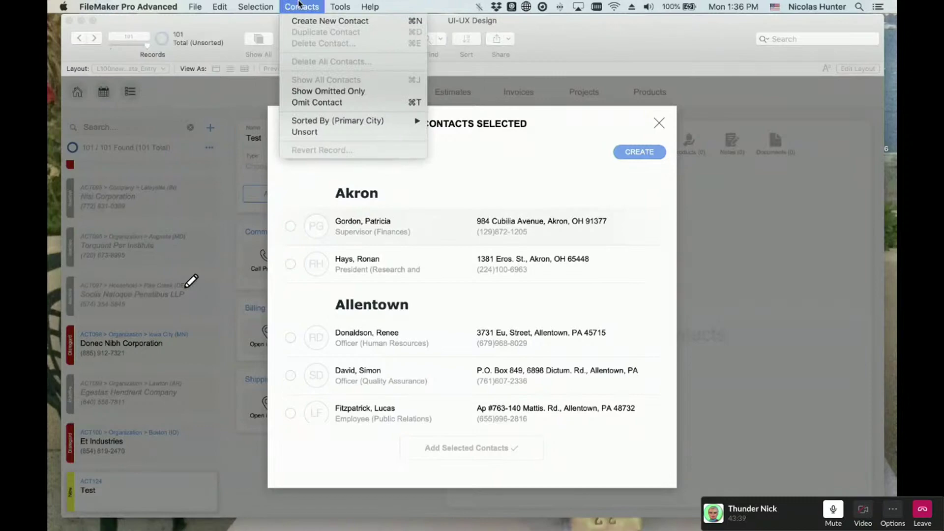
{"action": "mouse_move", "coordinate": [312, 123]}
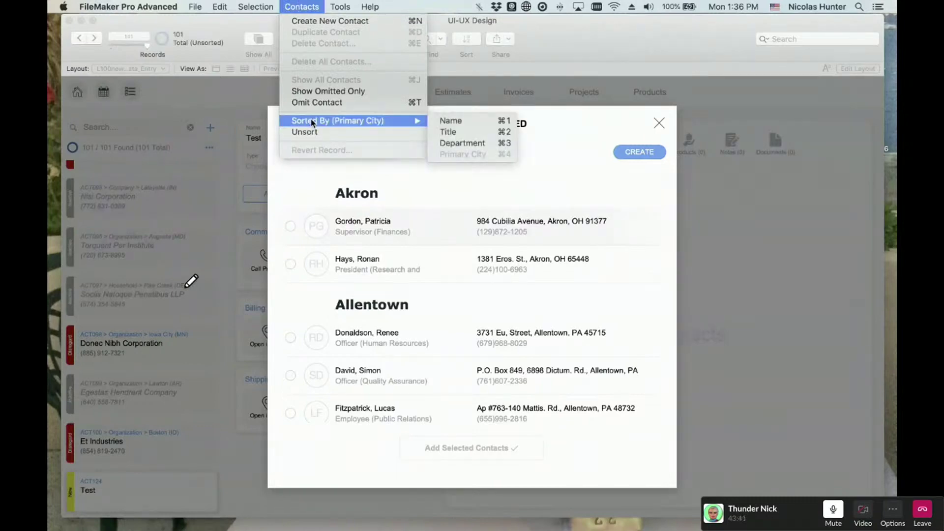
{"action": "left_click", "coordinate": [451, 121]}
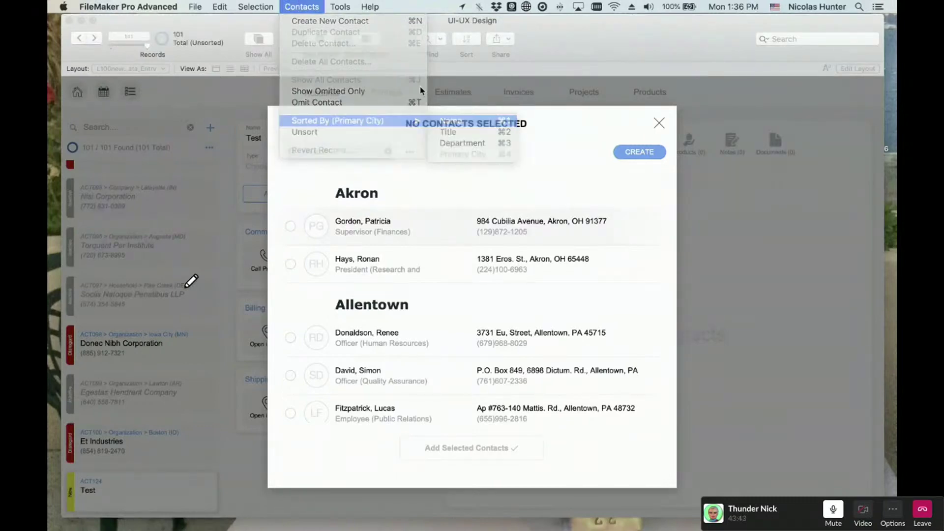
{"action": "left_click", "coordinate": [314, 6]}
- Choose Contacts > Unsort, then bring the blank Untitled Pixelmator image over the picker
{"action": "mouse_move", "coordinate": [305, 121]}
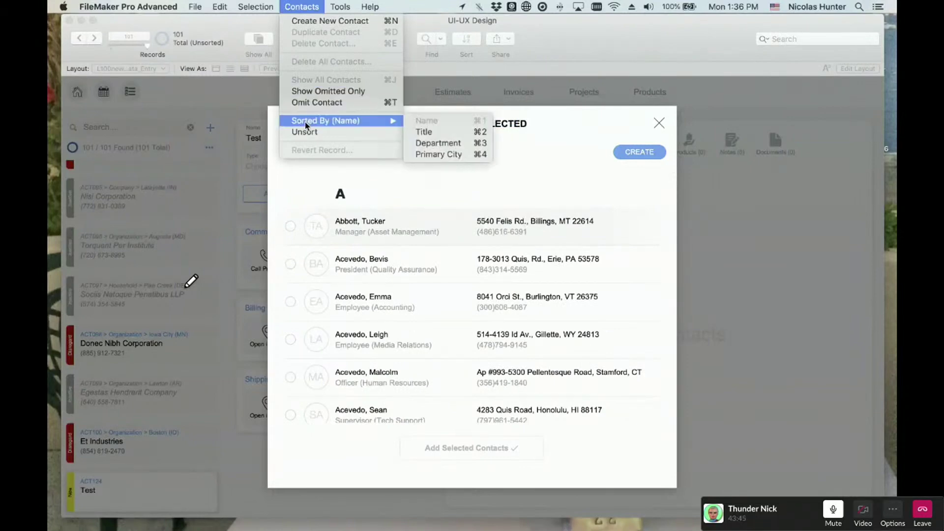
{"action": "left_click", "coordinate": [305, 132]}
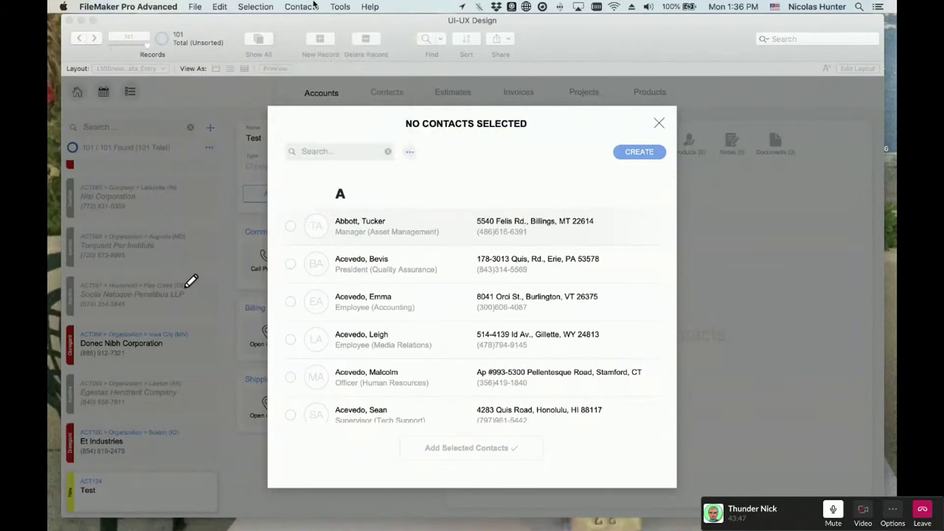
{"action": "left_click", "coordinate": [315, 6]}
{"action": "mouse_move", "coordinate": [315, 124]}
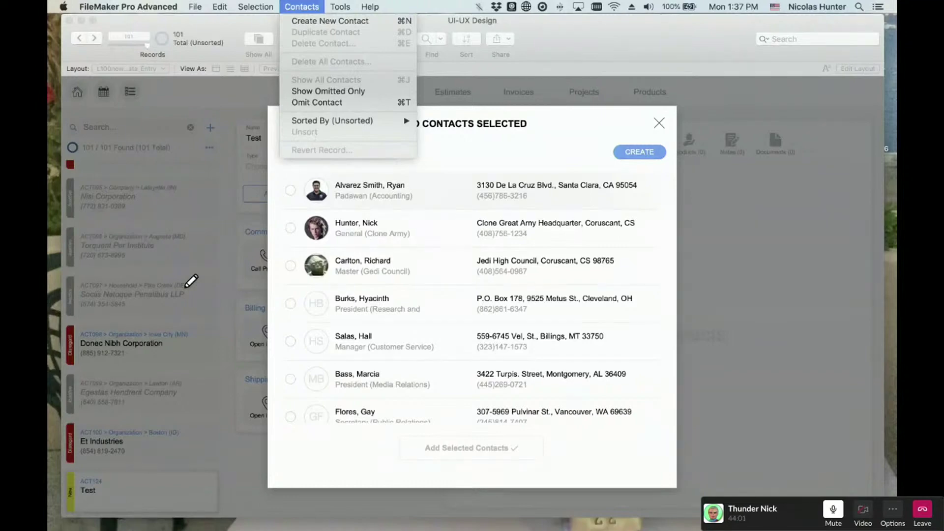
{"action": "key", "text": "Escape"}
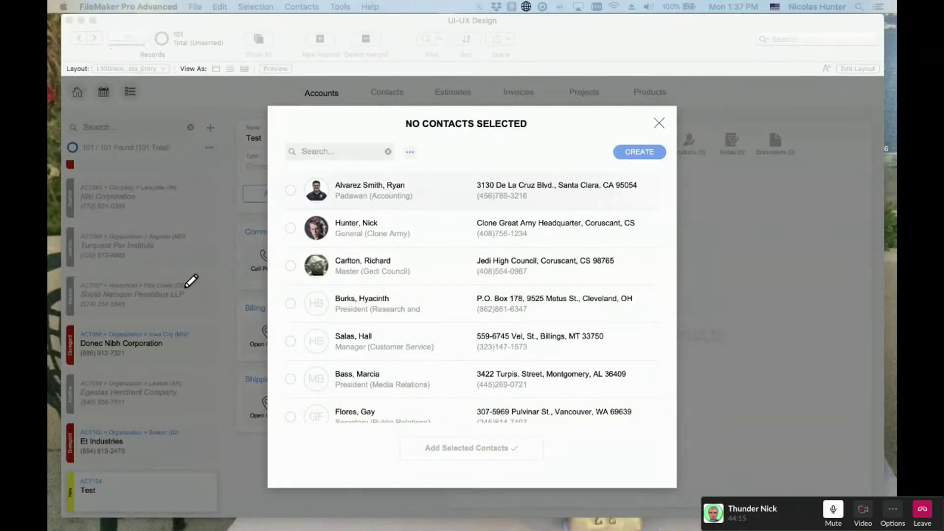
{"action": "left_click_drag", "start_coordinate": [187, 528], "coordinate": [351, 108]}
- Browse Pixelmator's Layer, Image and Edit menus without choosing anything
{"action": "left_click", "coordinate": [226, 7]}
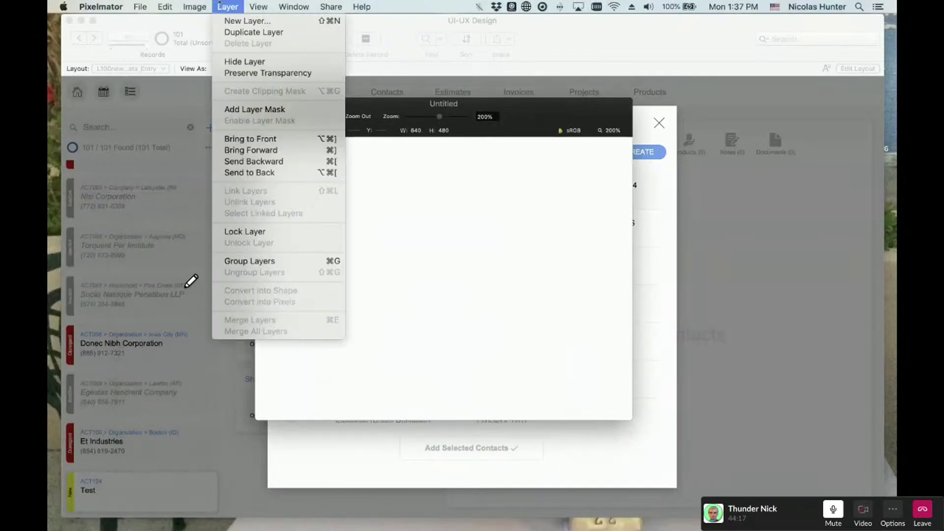
{"action": "left_click", "coordinate": [242, 3]}
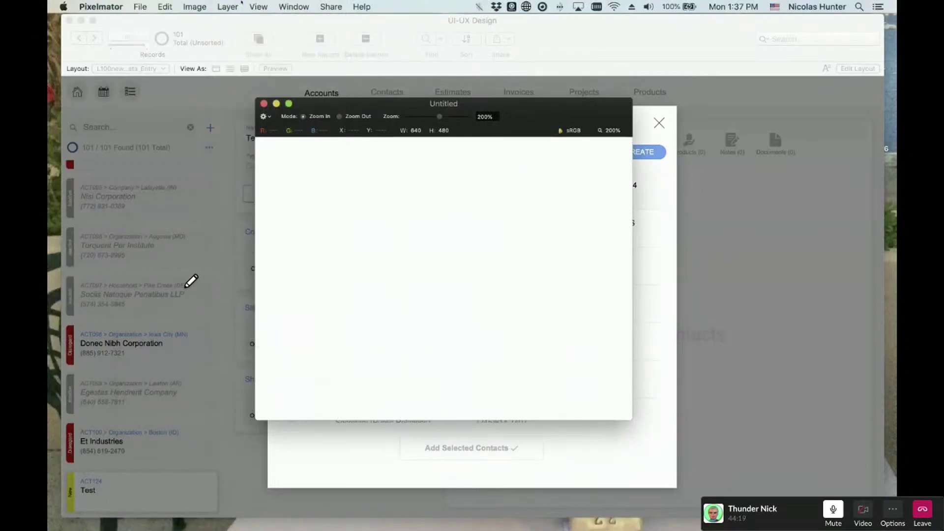
{"action": "left_click", "coordinate": [241, 3]}
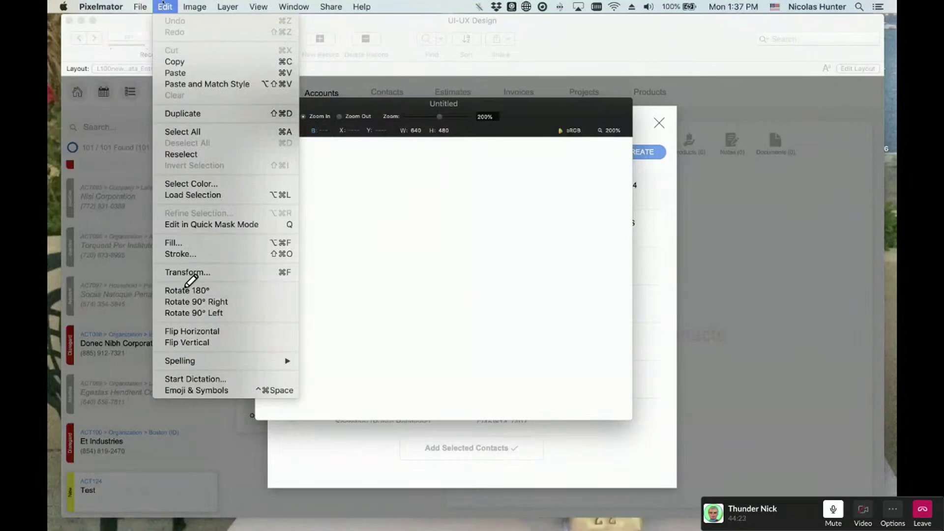
{"action": "mouse_move", "coordinate": [230, 3]}
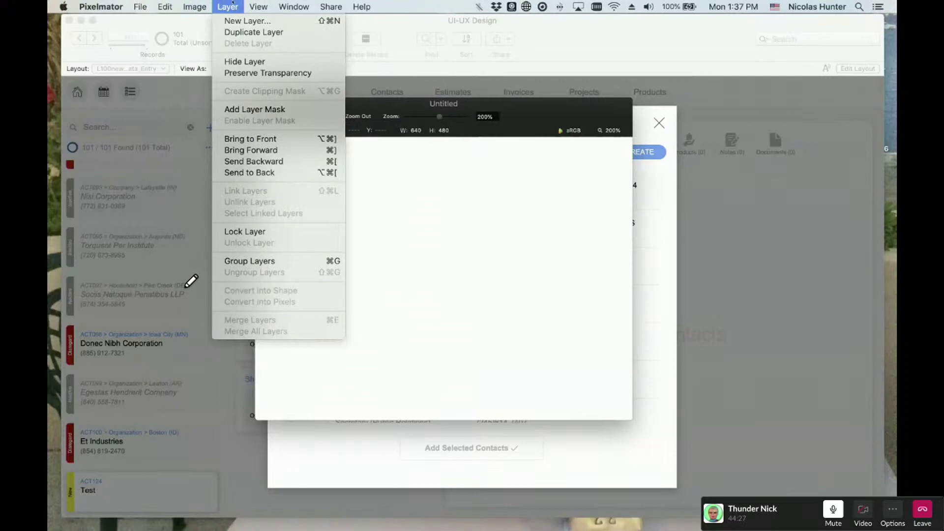
{"action": "mouse_move", "coordinate": [281, 3]}
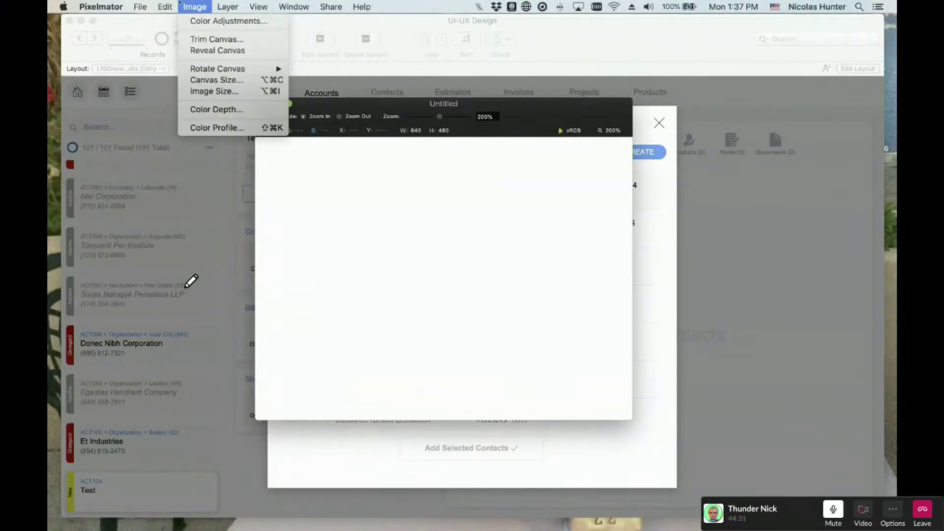
{"action": "mouse_move", "coordinate": [165, 3]}
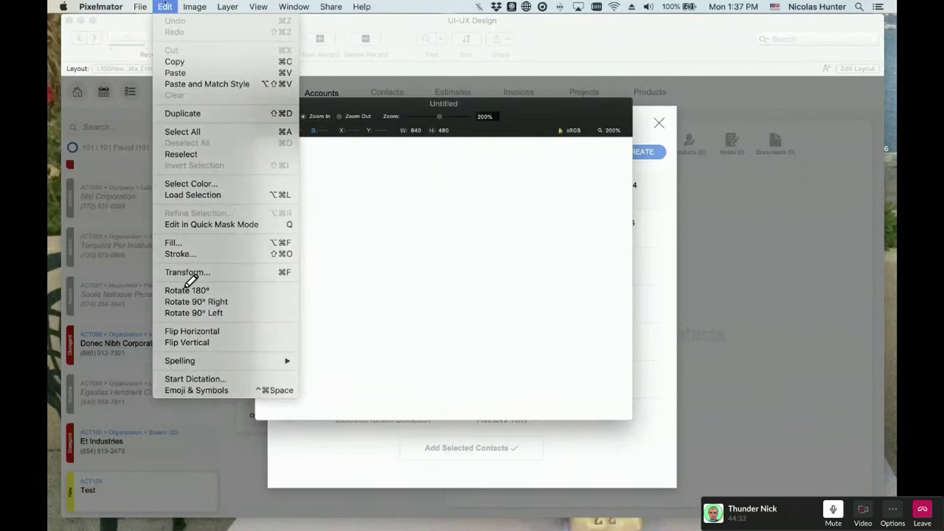
{"action": "left_click", "coordinate": [165, 3]}
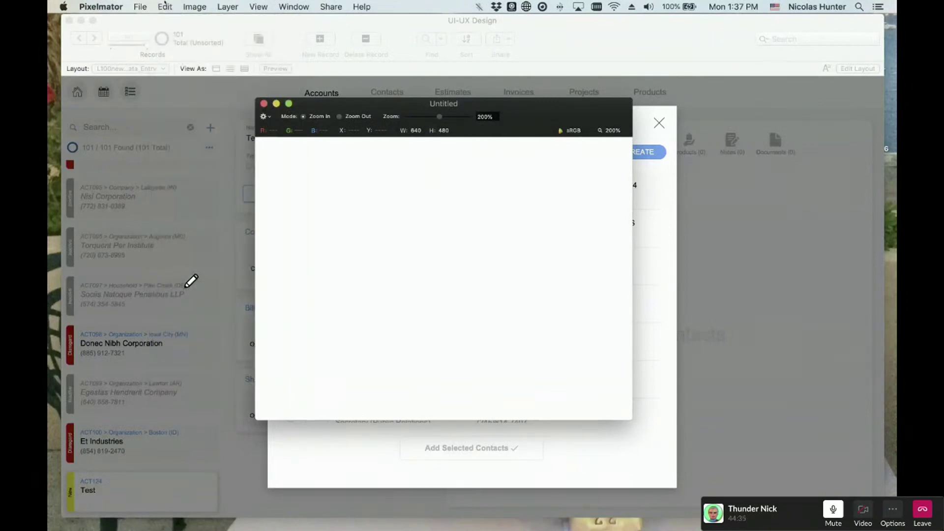
- Look through the File and View menus again, then quit Pixelmator
{"action": "left_click", "coordinate": [164, 3]}
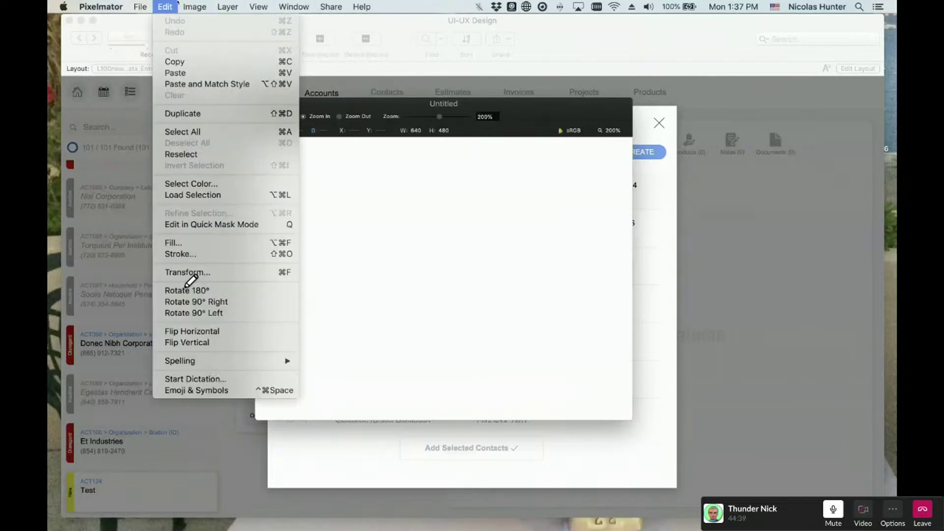
{"action": "mouse_move", "coordinate": [167, 3]}
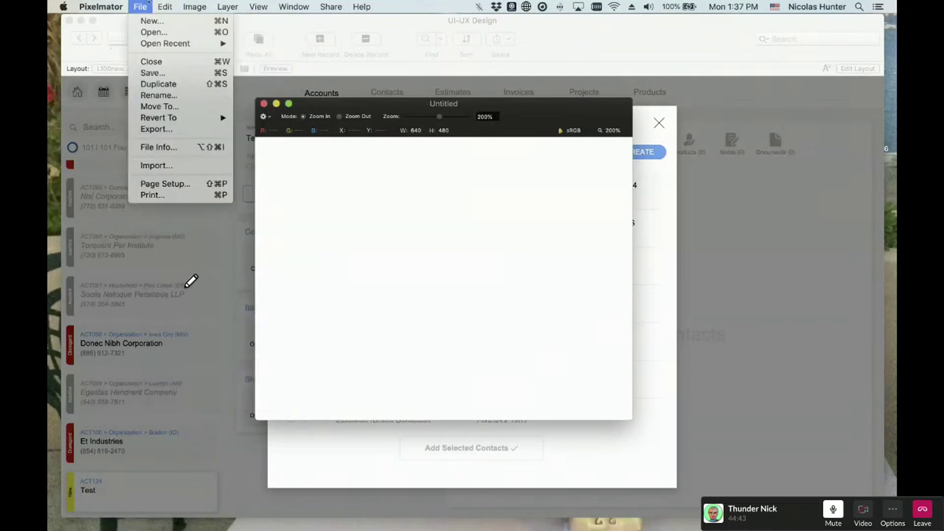
{"action": "left_click", "coordinate": [148, 4]}
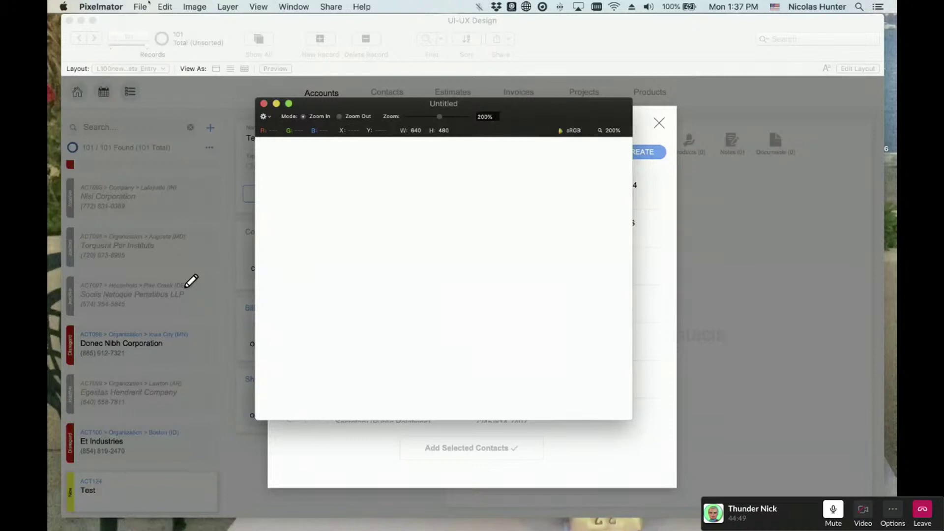
{"action": "left_click", "coordinate": [149, 4]}
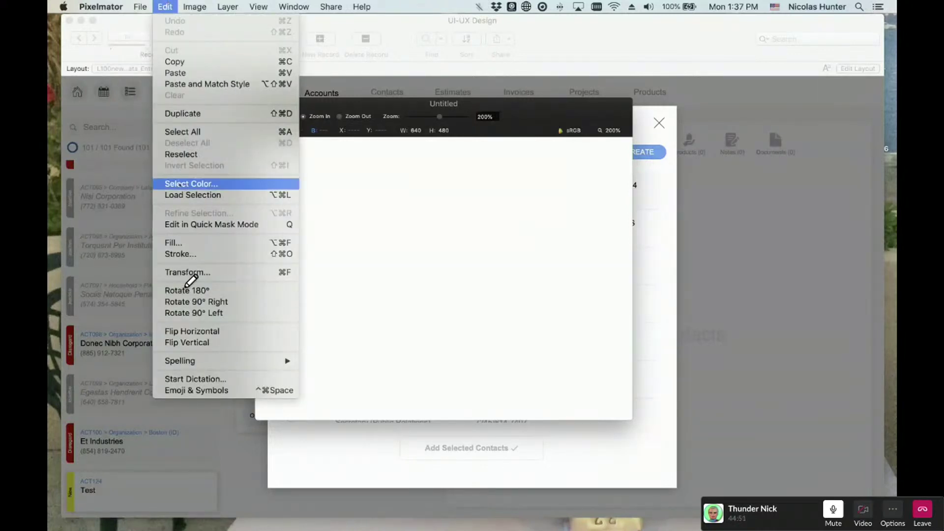
{"action": "mouse_move", "coordinate": [189, 364]}
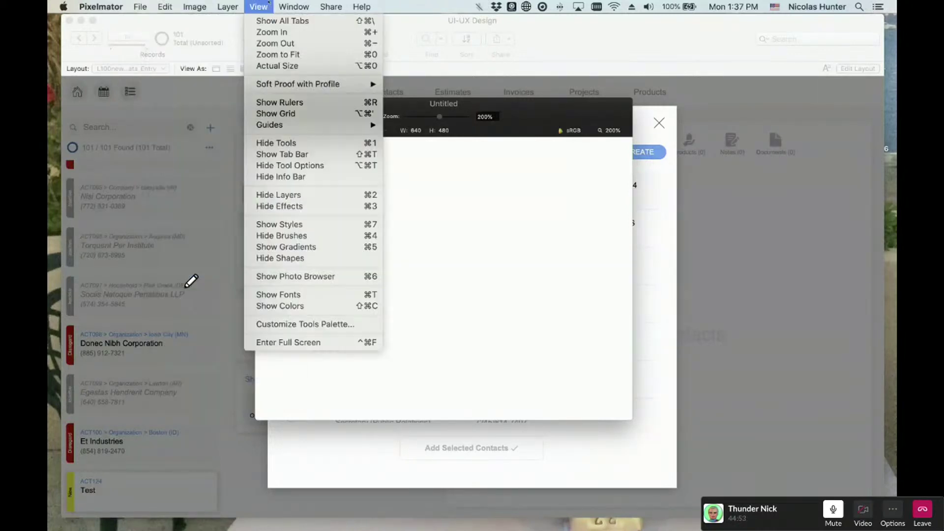
{"action": "left_click", "coordinate": [284, 4]}
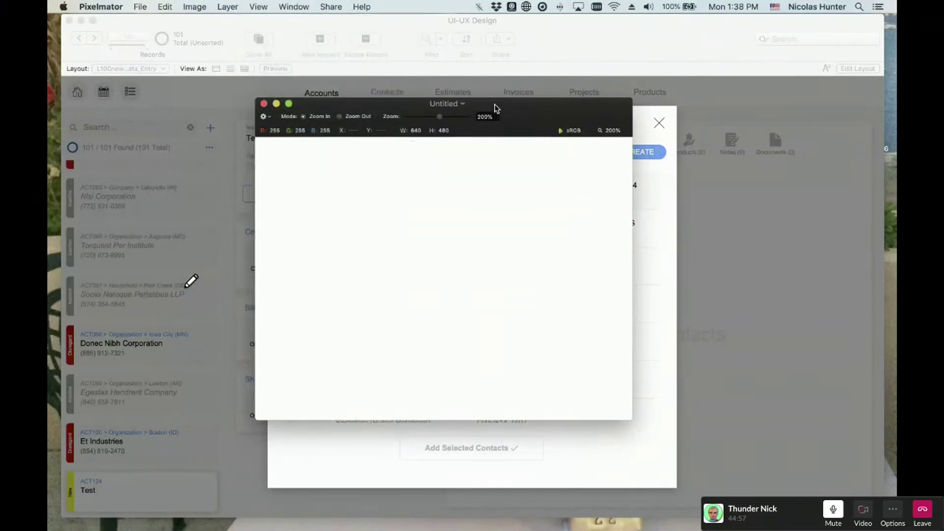
{"action": "left_click", "coordinate": [100, 7]}
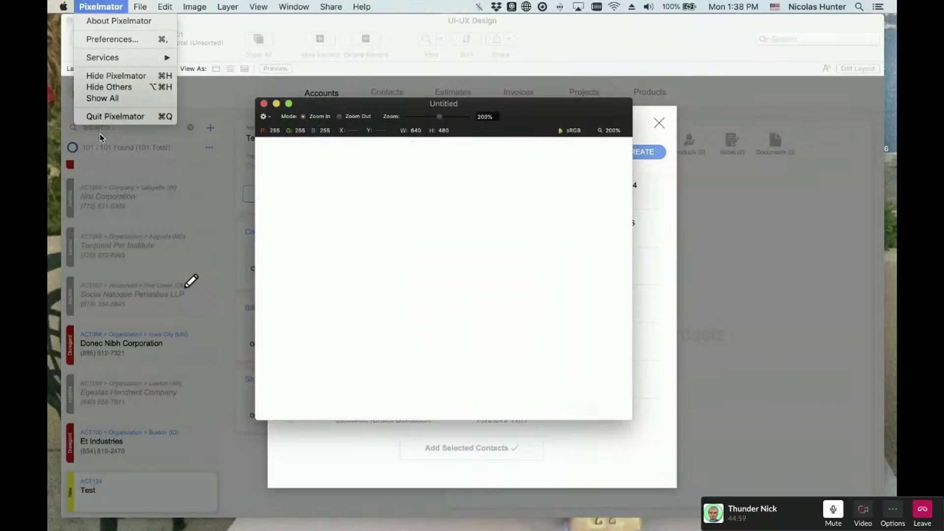
{"action": "left_click", "coordinate": [115, 116]}
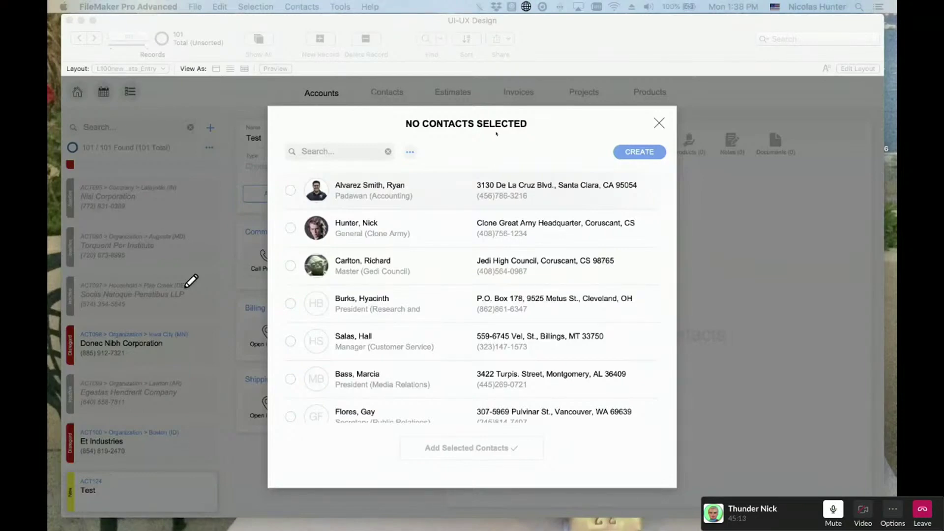
- Open Tools > Custom Menus > Manage Custom Menus in FileMaker and cancel without changes
{"action": "left_click", "coordinate": [496, 133]}
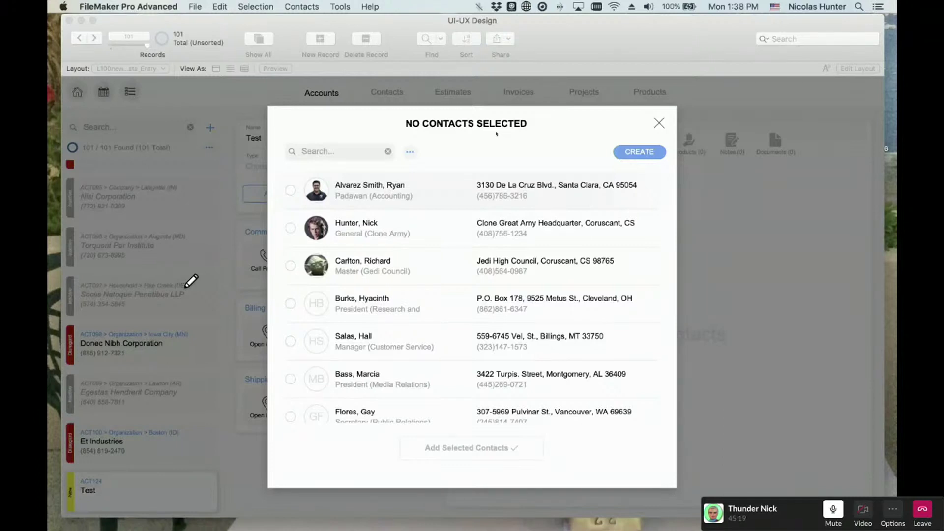
{"action": "left_click", "coordinate": [340, 6]}
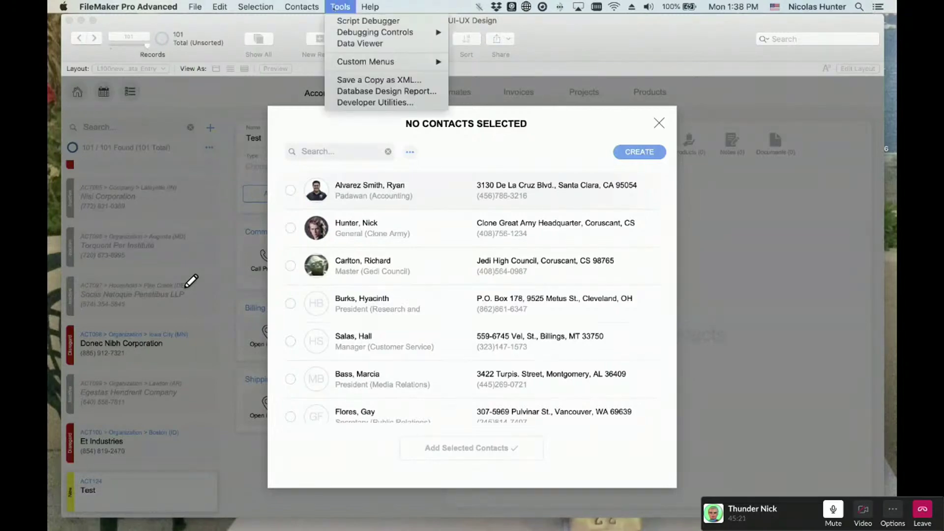
{"action": "mouse_move", "coordinate": [365, 61]}
{"action": "left_click", "coordinate": [509, 102]}
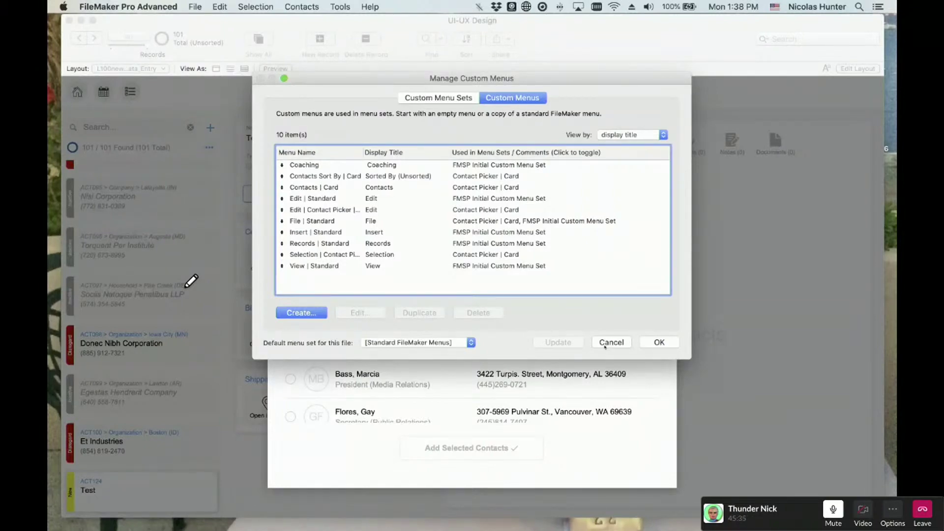
{"action": "left_click", "coordinate": [605, 346]}
- Open File > Manage > Value Lists and edit the ACC_Phone1 value list
{"action": "left_click", "coordinate": [199, 6]}
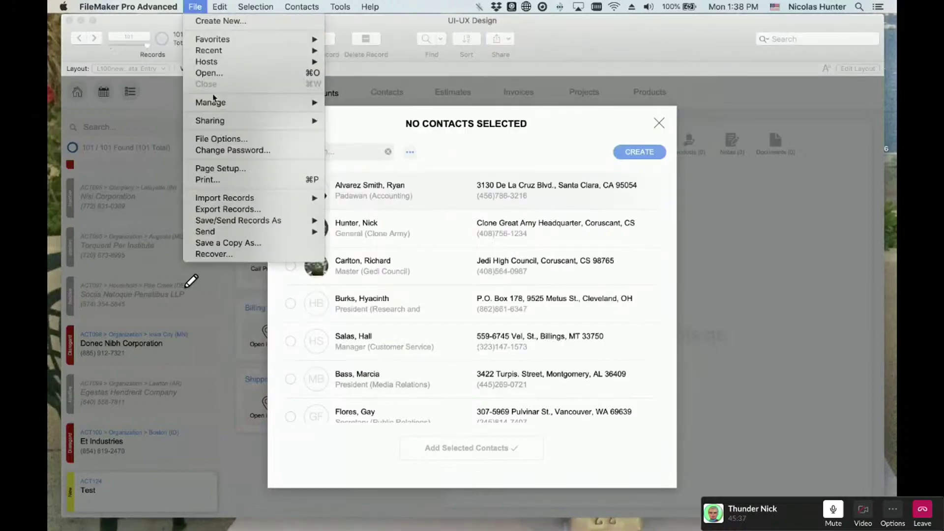
{"action": "mouse_move", "coordinate": [213, 103]}
{"action": "left_click", "coordinate": [358, 125]}
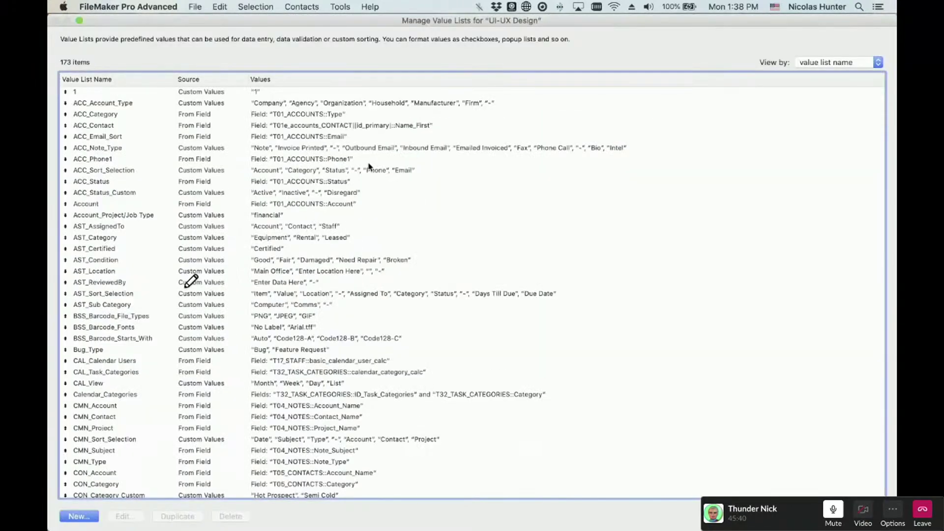
{"action": "double_click", "coordinate": [369, 159]}
- Inspect ACC_Phone1's source field: T01_ACCOUNTS table and the related-values starting-table options
{"action": "left_click", "coordinate": [417, 175]}
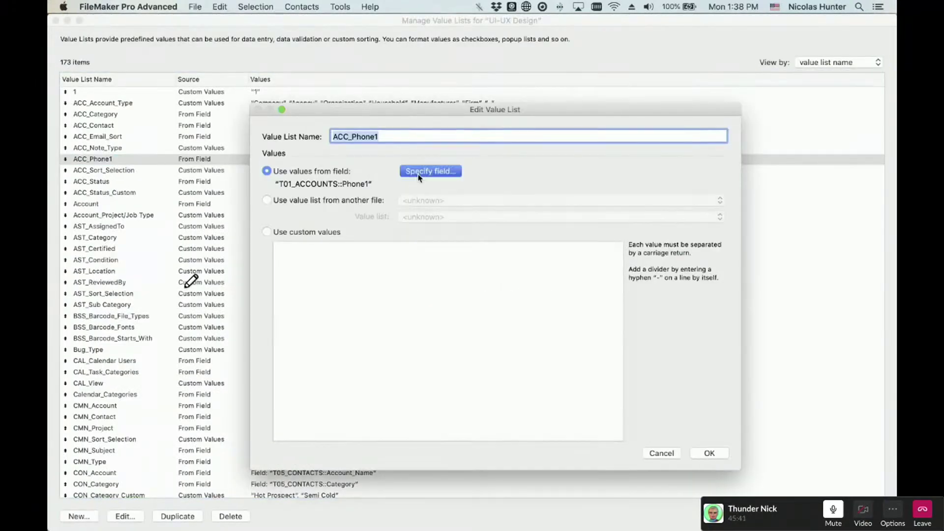
{"action": "left_click", "coordinate": [440, 224]}
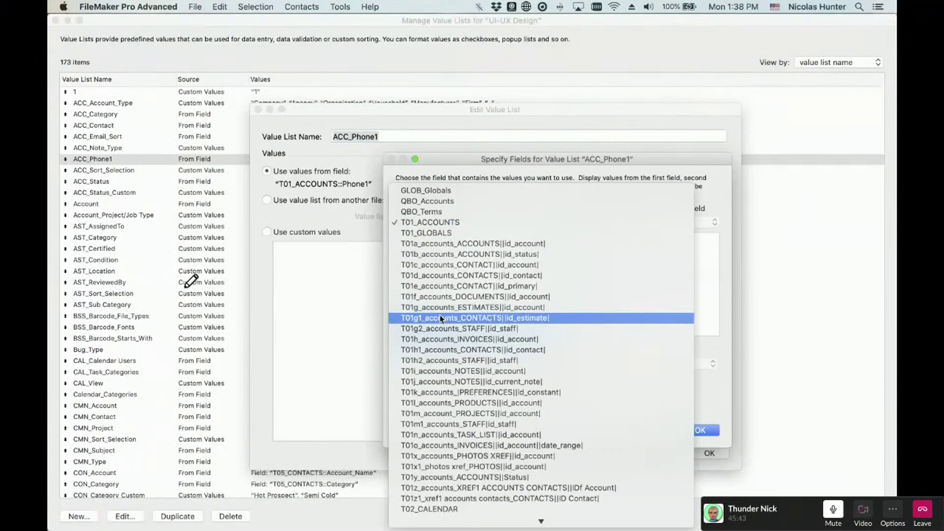
{"action": "left_click", "coordinate": [338, 322]}
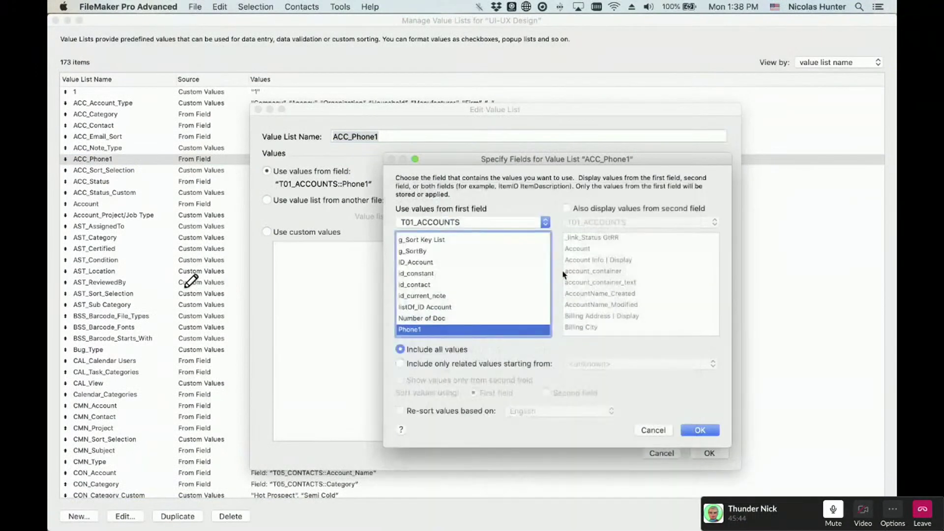
{"action": "left_click", "coordinate": [426, 364]}
{"action": "left_click", "coordinate": [612, 364]}
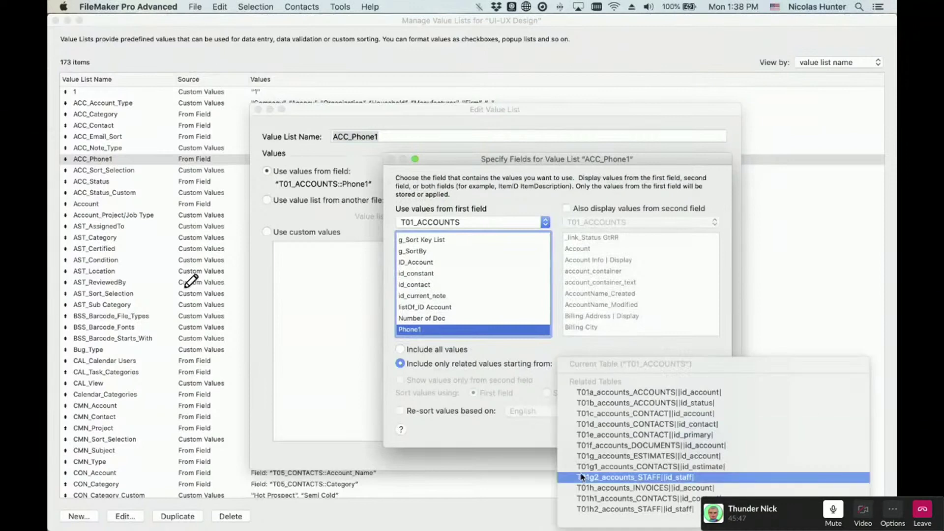
{"action": "left_click", "coordinate": [522, 380]}
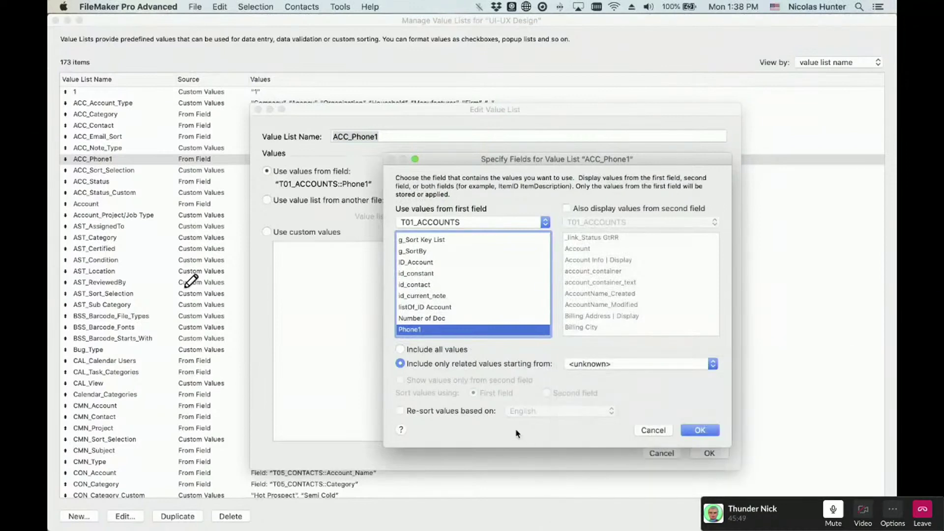
- Cancel out of Specify Fields, Edit Value List and Manage Value Lists unchanged
{"action": "left_click", "coordinate": [652, 430]}
{"action": "left_click", "coordinate": [656, 453]}
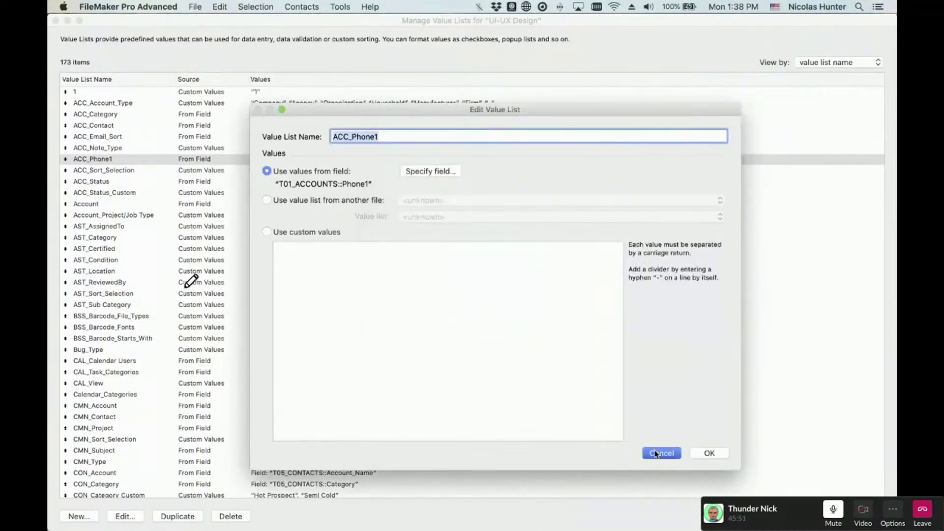
{"action": "key", "text": "Escape"}
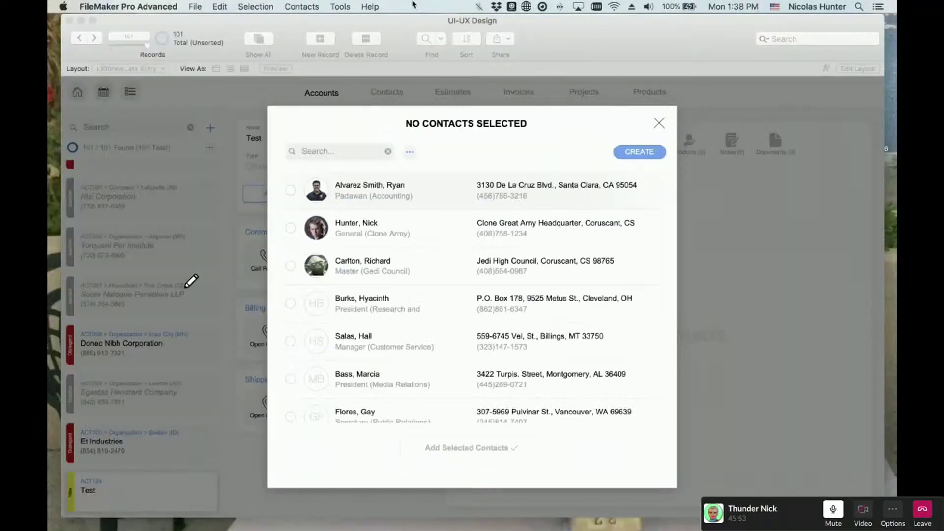
- Open and cancel Manage Custom Menus, then close the contact picker card to the Test account
{"action": "left_click", "coordinate": [339, 6]}
{"action": "mouse_move", "coordinate": [373, 61]}
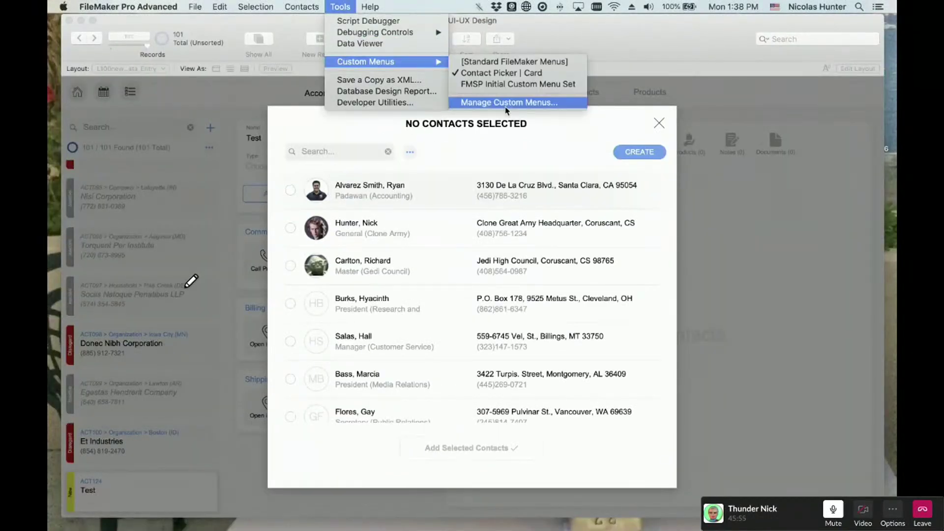
{"action": "left_click", "coordinate": [505, 106]}
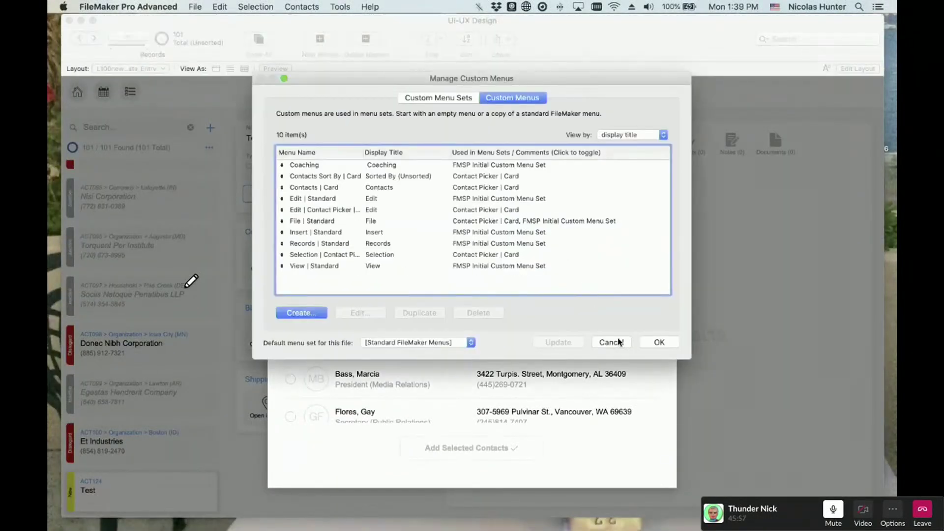
{"action": "left_click", "coordinate": [618, 342]}
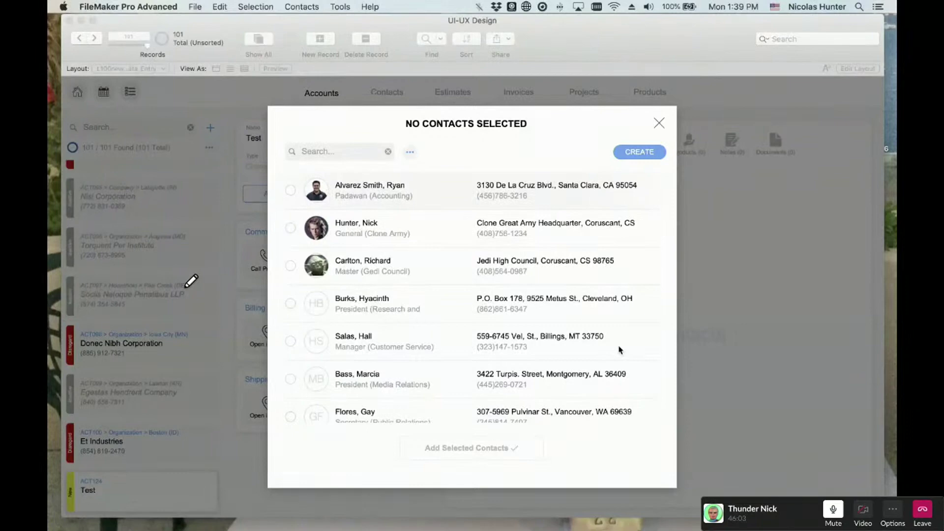
{"action": "left_click", "coordinate": [658, 123]}
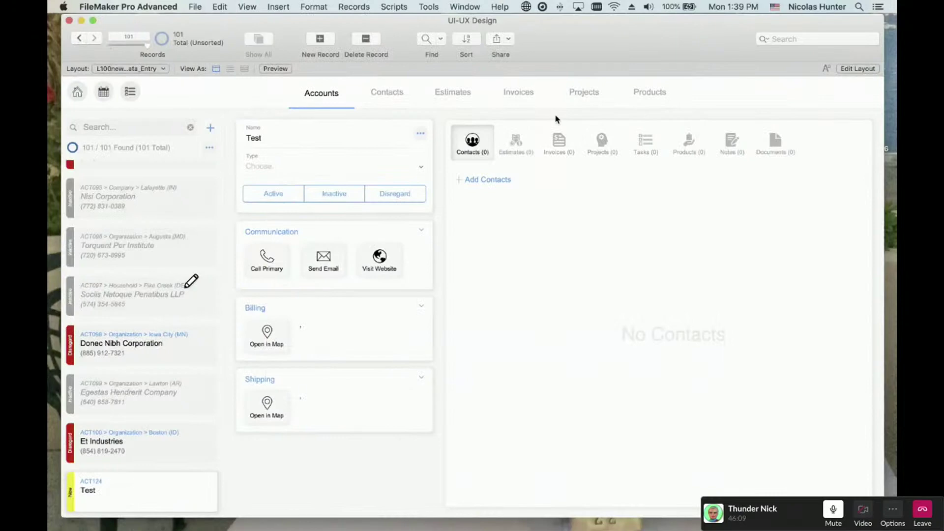
- Hide the status toolbar, nudge the window left, then show the toolbar and layout bar again
{"action": "key", "text": "super+alt+s"}
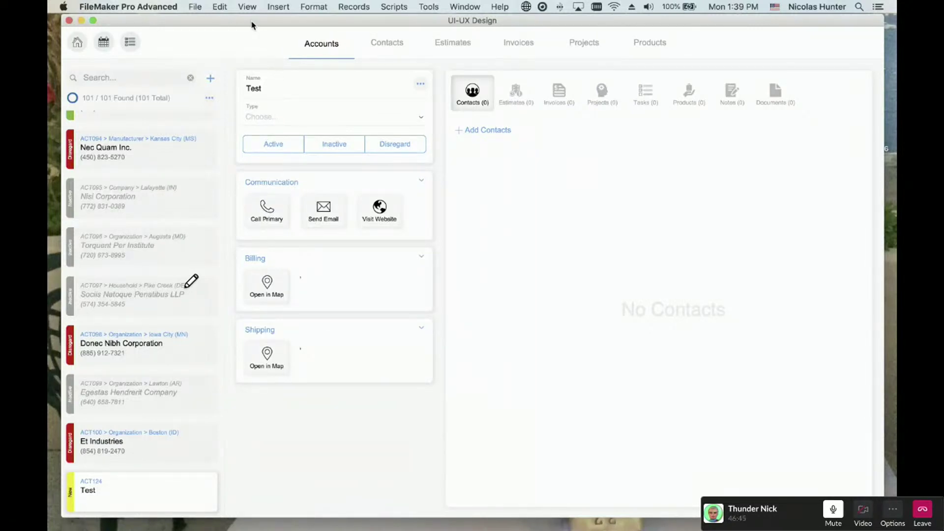
{"action": "left_click_drag", "start_coordinate": [253, 25], "coordinate": [246, 27]}
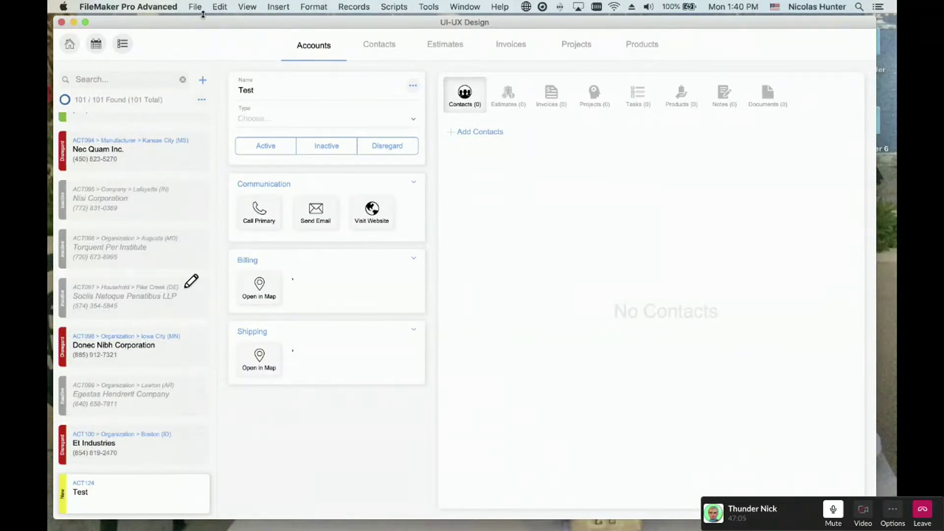
{"action": "key", "text": "super+alt+s"}
- Switch to Layout #272, then to the XREF1_Accounts Contacts layout
{"action": "left_click", "coordinate": [151, 70]}
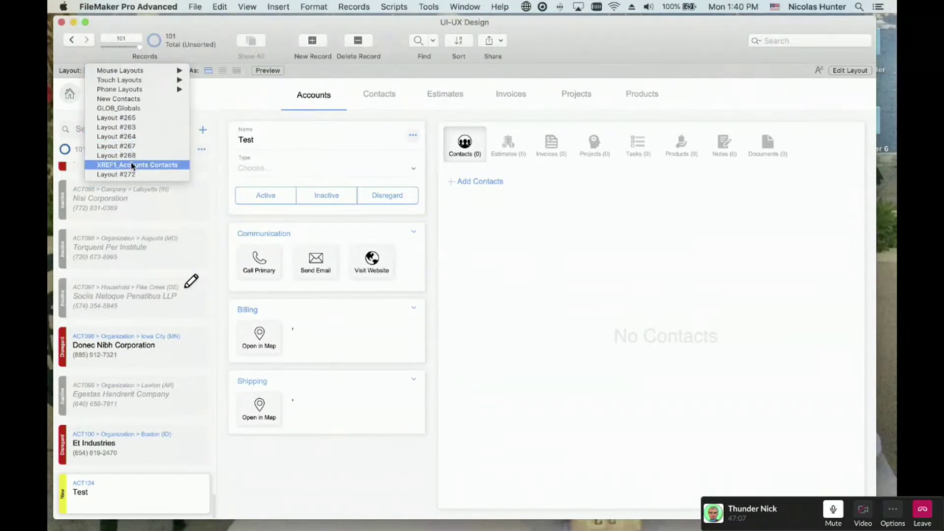
{"action": "left_click", "coordinate": [175, 176]}
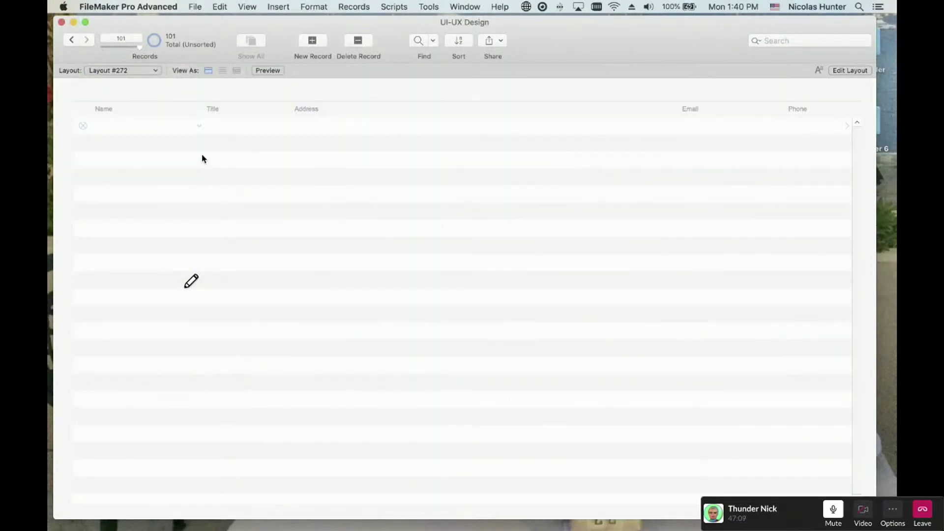
{"action": "left_click", "coordinate": [139, 74]}
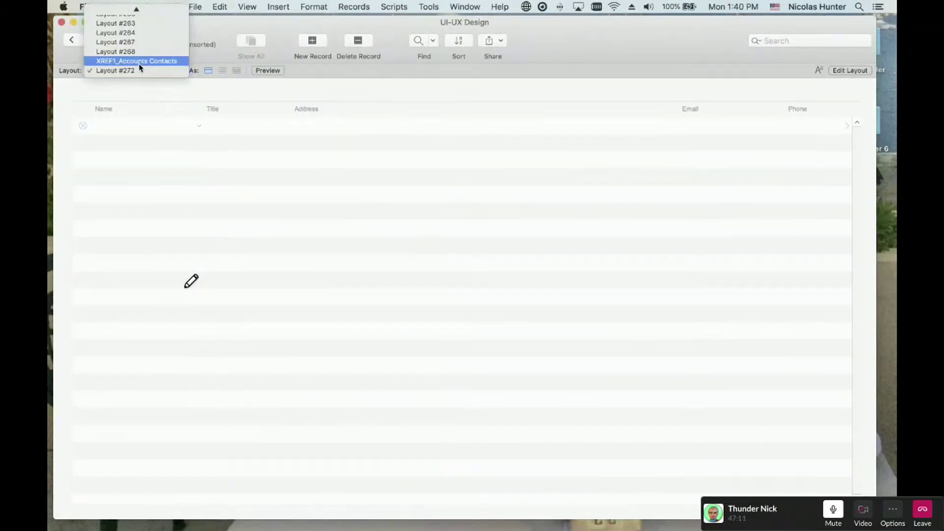
{"action": "left_click", "coordinate": [135, 61]}
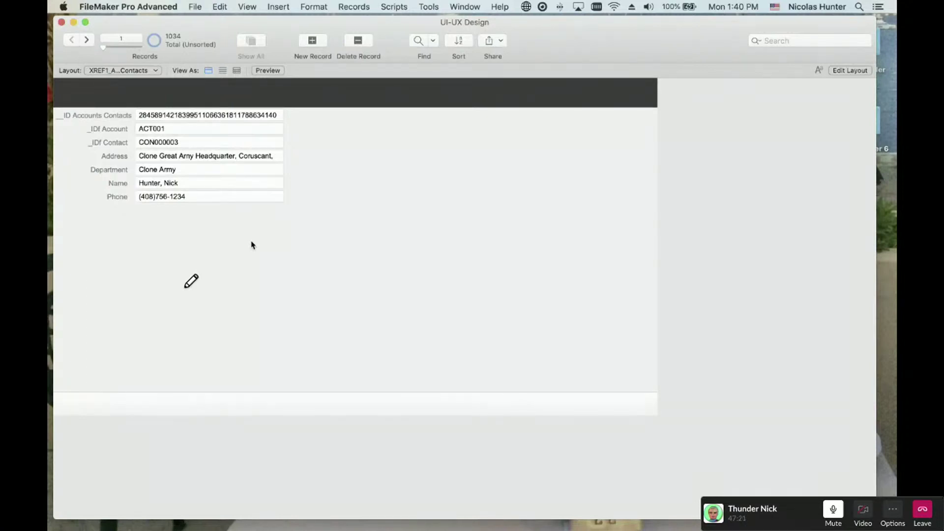
- Find link records whose Name matches a contact's surname or a second name, using two requests
{"action": "left_click", "coordinate": [418, 41]}
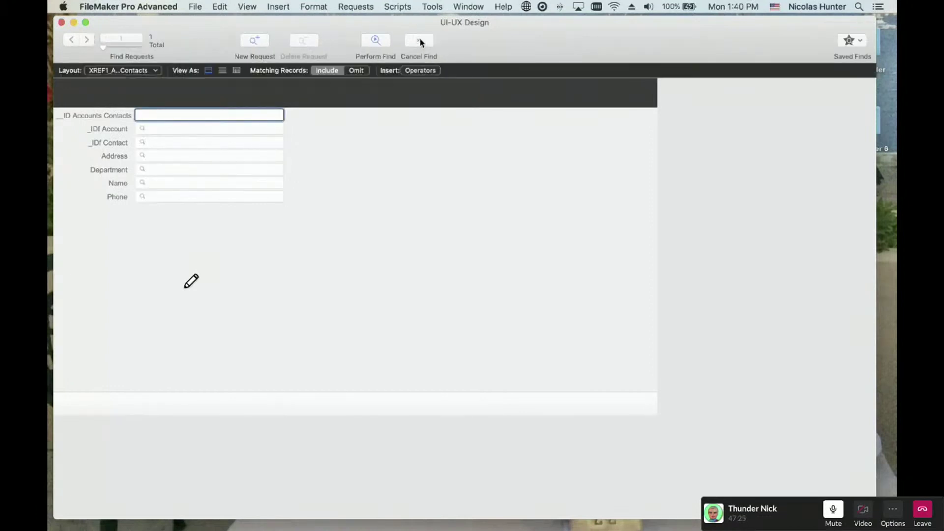
{"action": "left_click", "coordinate": [176, 183]}
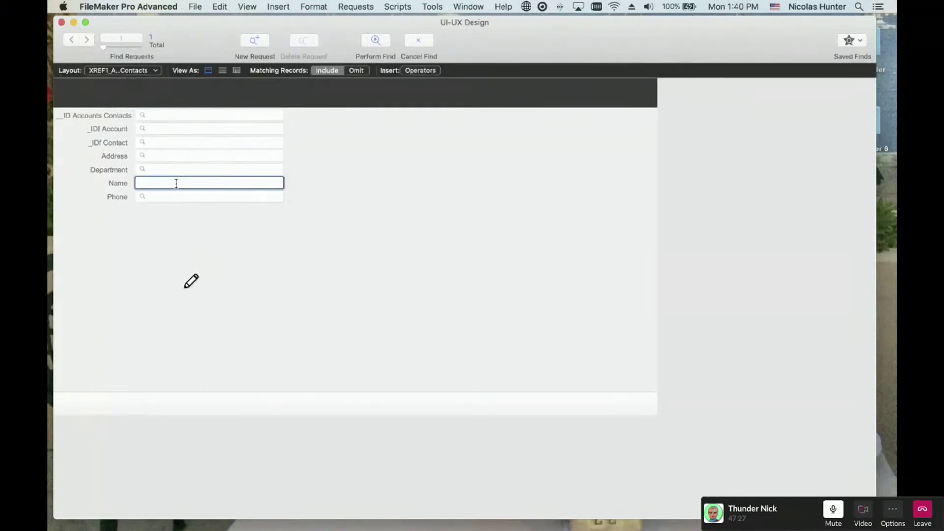
{"action": "type", "text": "Hunter"}
{"action": "left_click", "coordinate": [256, 42]}
{"action": "type", "text": "Carl"}
{"action": "left_click", "coordinate": [383, 41]}
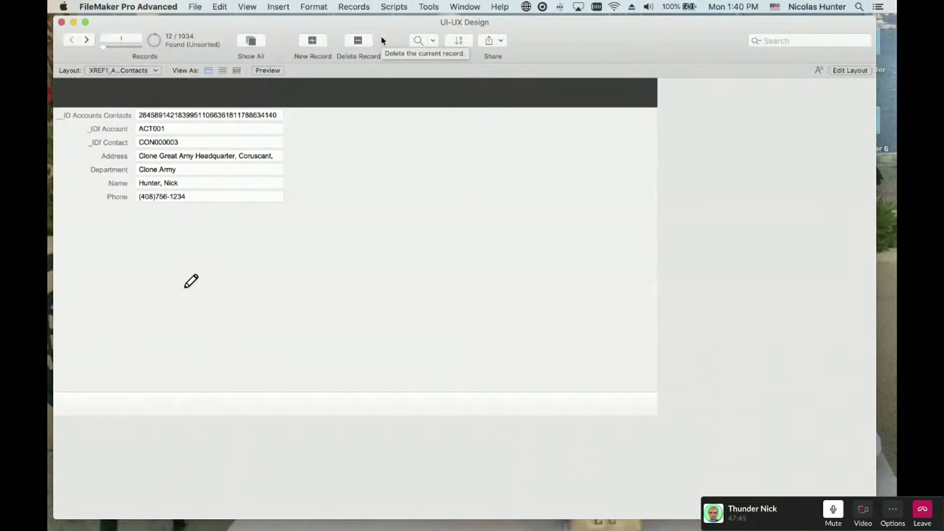
- Find link records by the contact's surname alone in Name, narrowing to 4 of 1034
{"action": "left_click", "coordinate": [417, 39]}
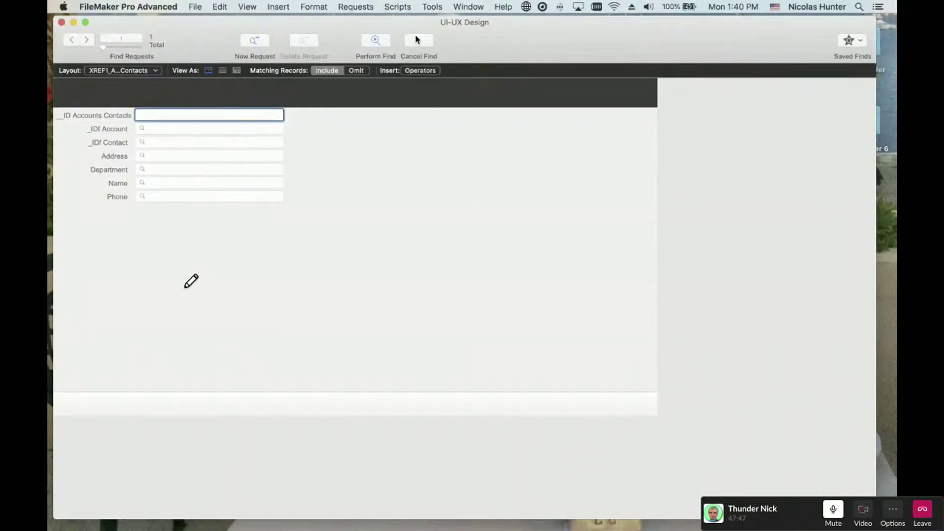
{"action": "left_click", "coordinate": [189, 182]}
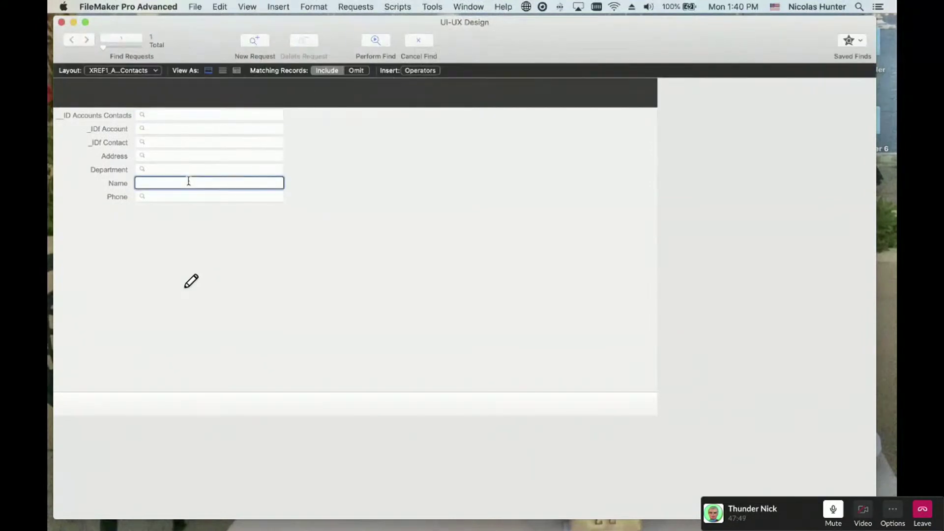
{"action": "type", "text": "Hunter"}
{"action": "left_click", "coordinate": [368, 45]}
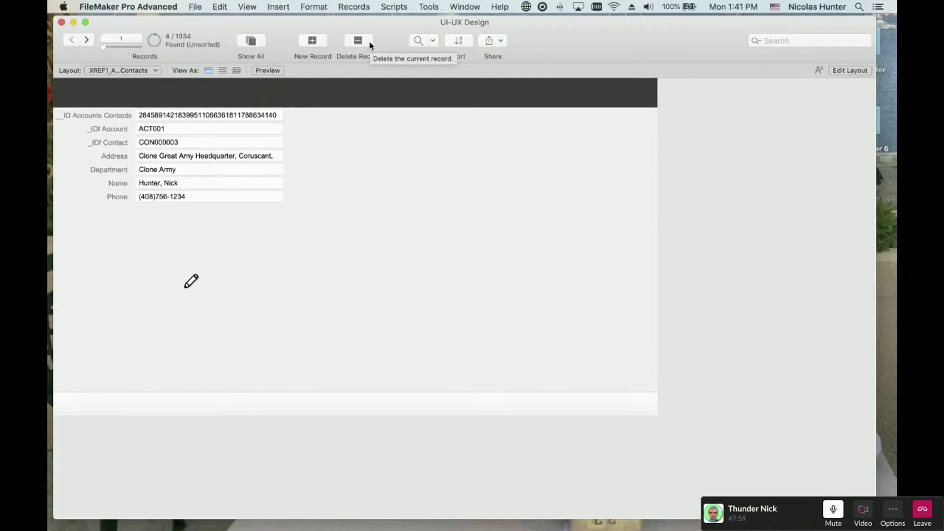
- Switch to the L100new_2_ACCOUNTS_Data_Entry layout and hide the status toolbar and layout bar
{"action": "left_click", "coordinate": [123, 71]}
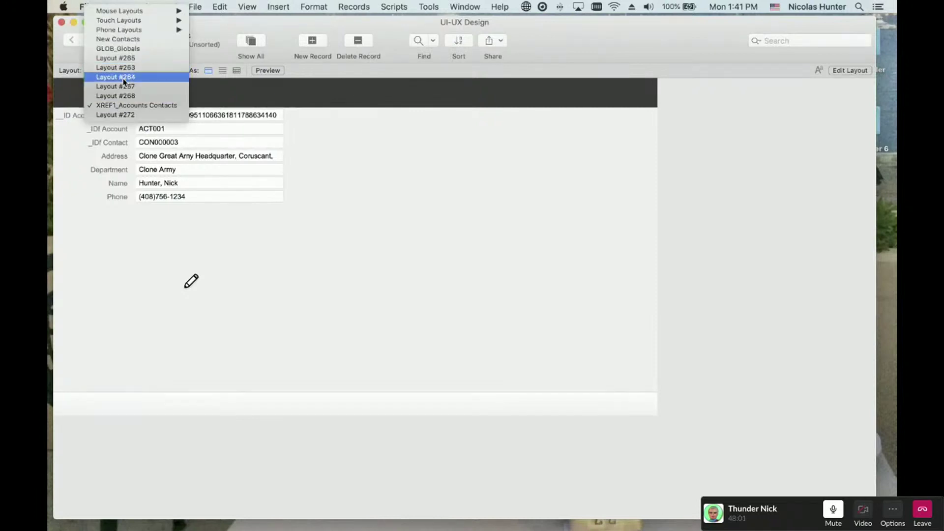
{"action": "mouse_move", "coordinate": [133, 18]}
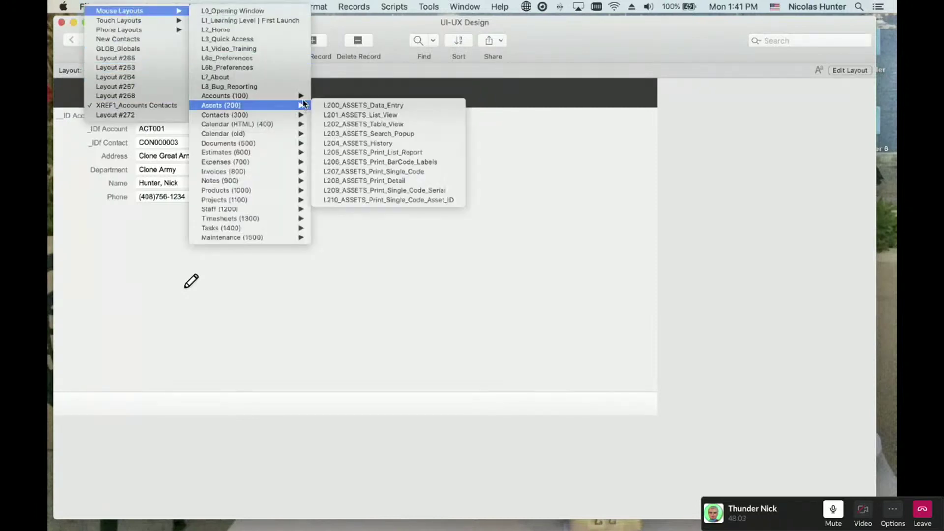
{"action": "mouse_move", "coordinate": [295, 96]}
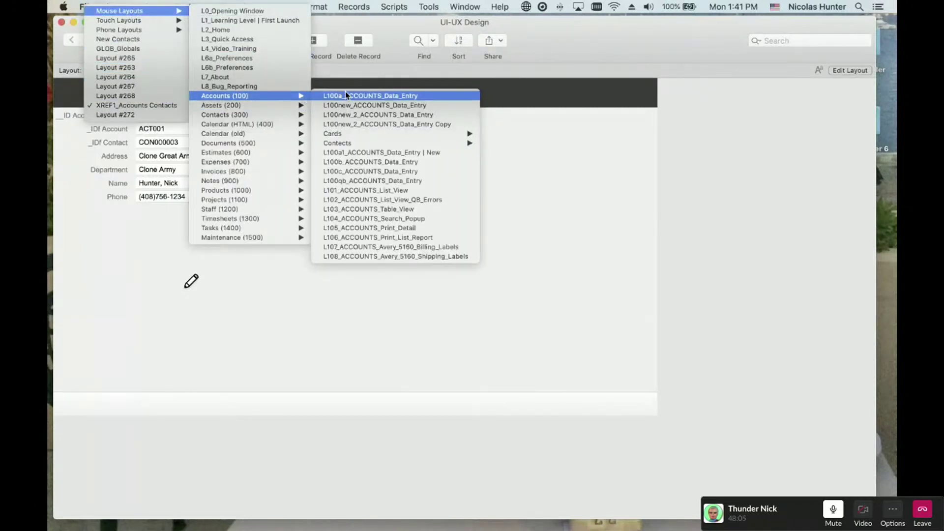
{"action": "left_click", "coordinate": [346, 115]}
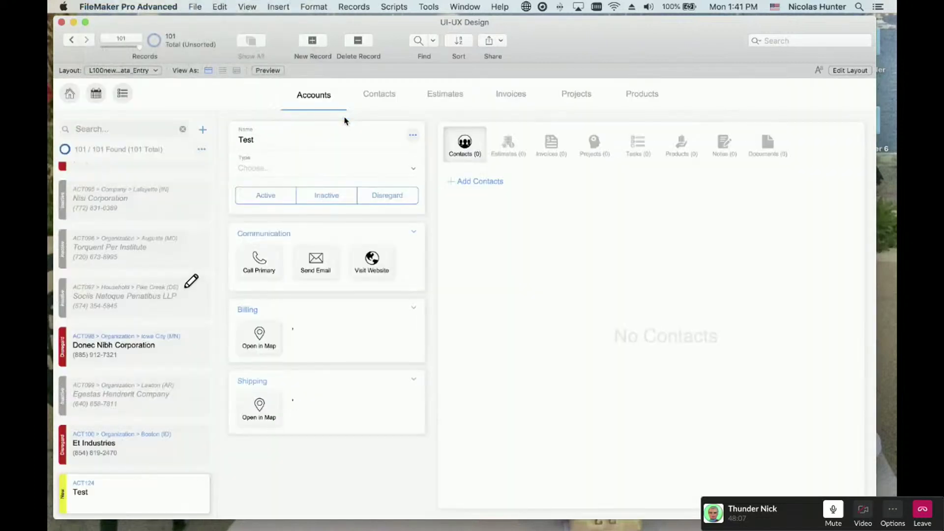
{"action": "key", "text": "super+alt+s"}
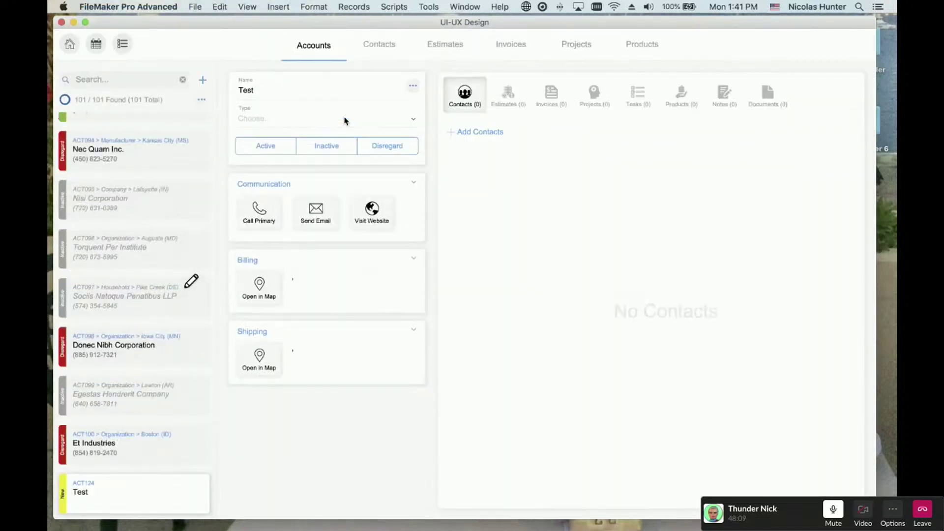
{"action": "left_click", "coordinate": [193, 6]}
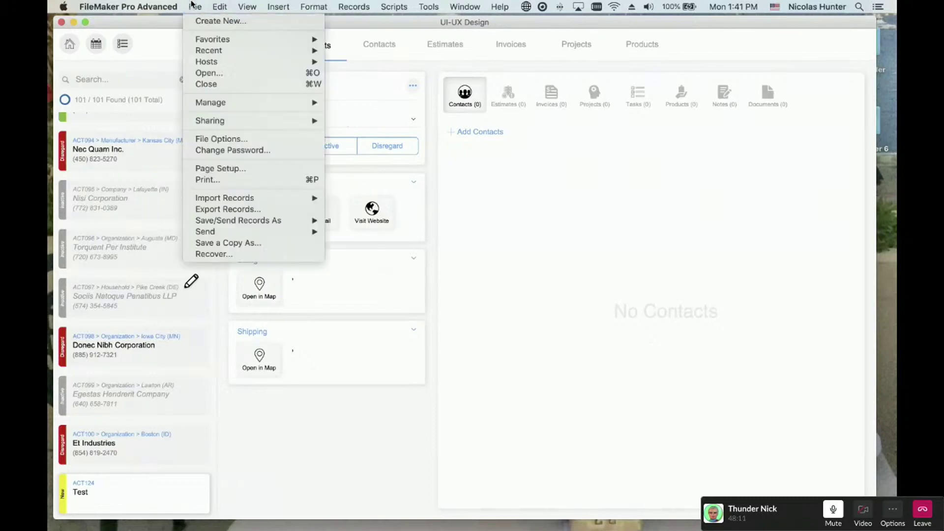
{"action": "mouse_move", "coordinate": [204, 105]}
{"action": "left_click", "coordinate": [344, 106]}
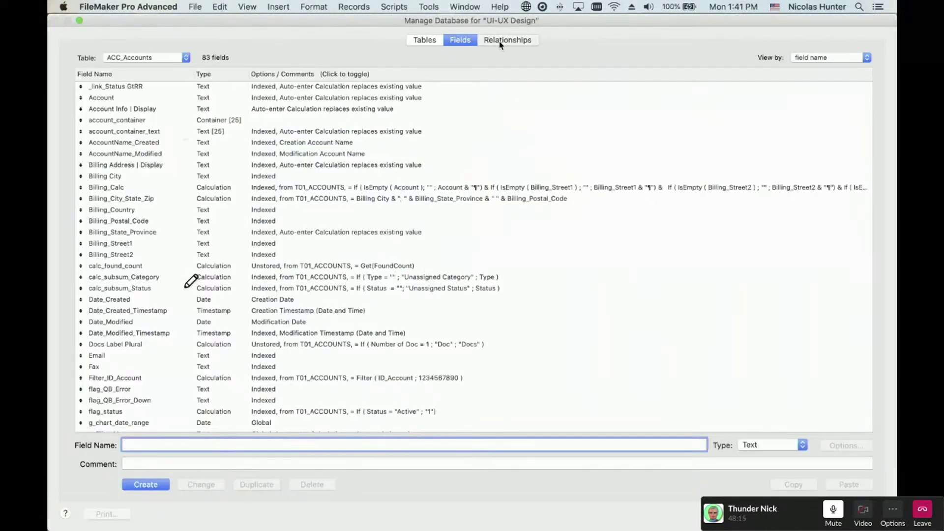
{"action": "left_click", "coordinate": [501, 40]}
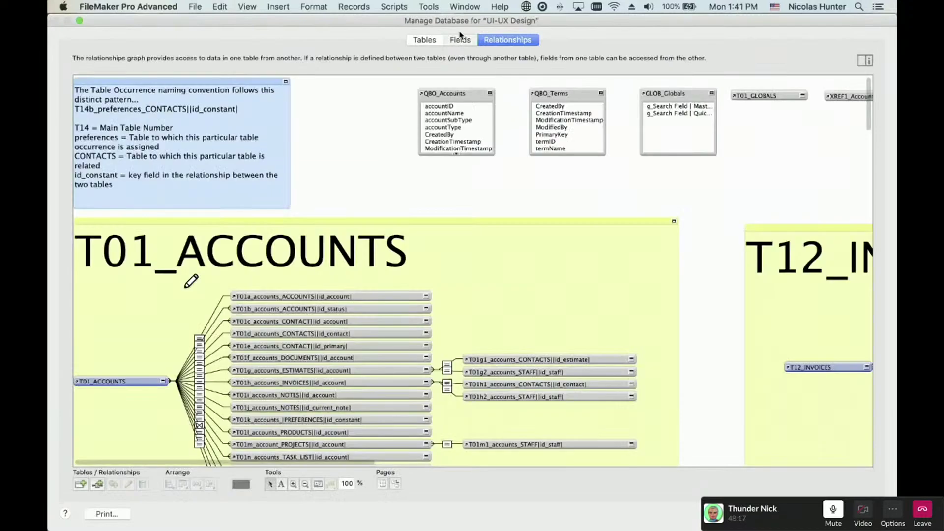
{"action": "left_click", "coordinate": [460, 37]}
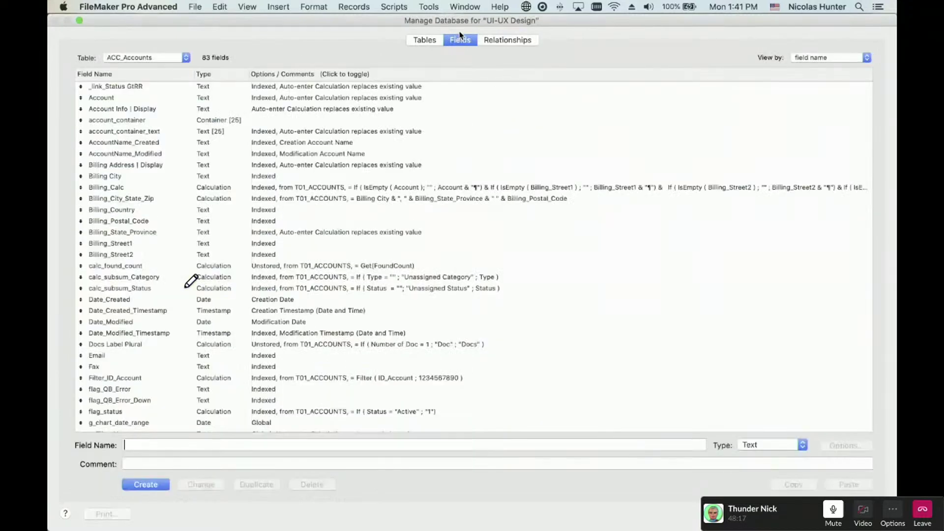
{"action": "left_click", "coordinate": [428, 40]}
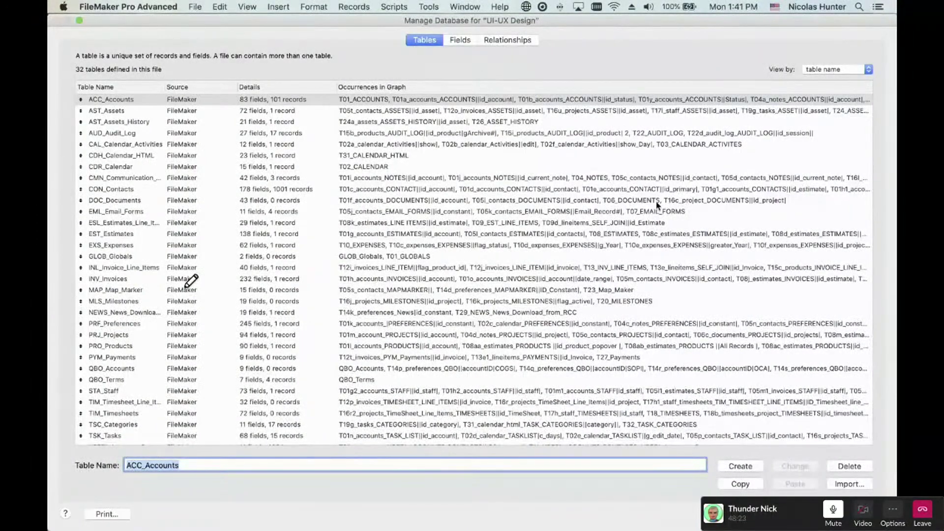
{"action": "key", "text": "Escape"}
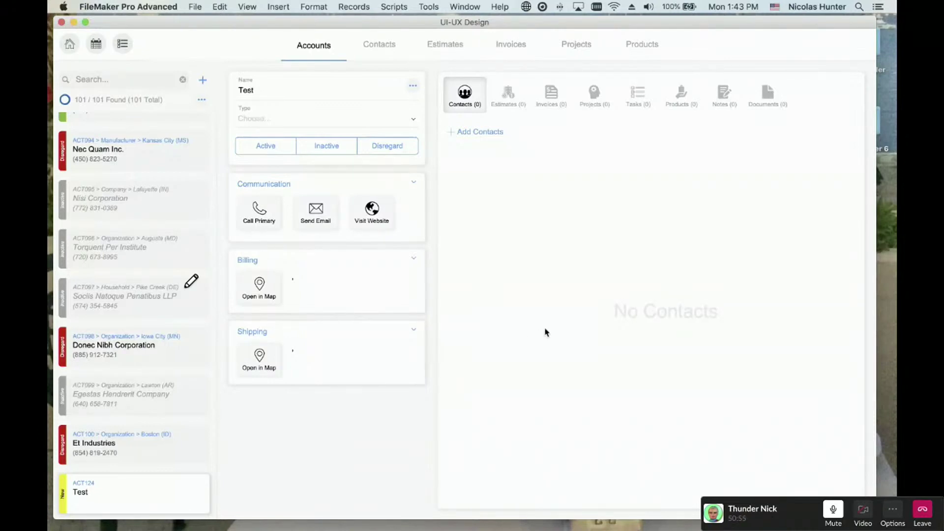
- Open the Test account's contact picker and search it for 'hfdjhdjfhdjfd'
{"action": "left_click", "coordinate": [485, 133]}
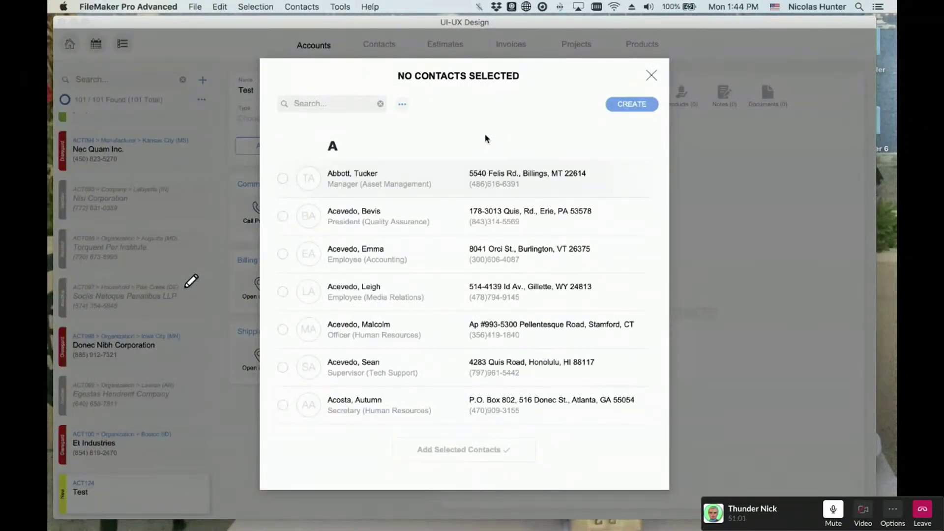
{"action": "left_click", "coordinate": [387, 107]}
{"action": "type", "text": "hfdjhdjfhdjfd"}
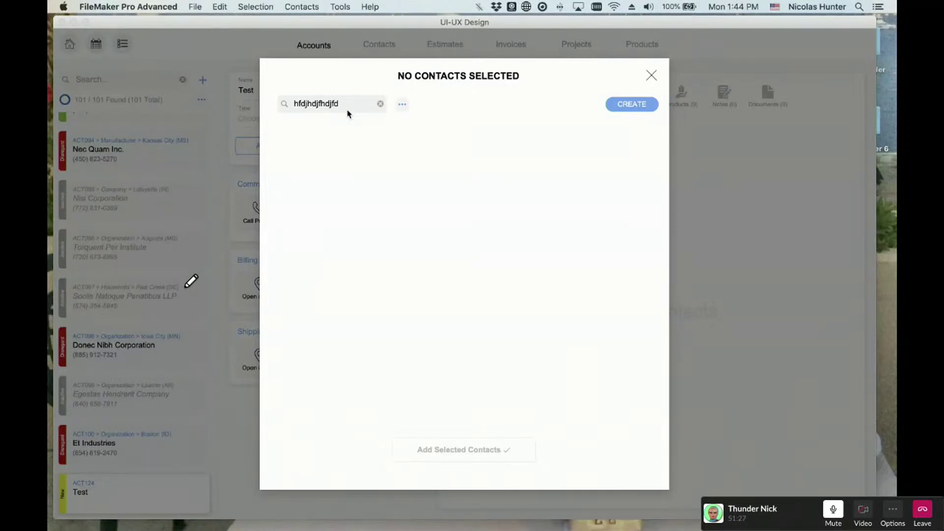
- Look through the custom contact commands menu without choosing one, then close the picker
{"action": "left_click", "coordinate": [294, 6]}
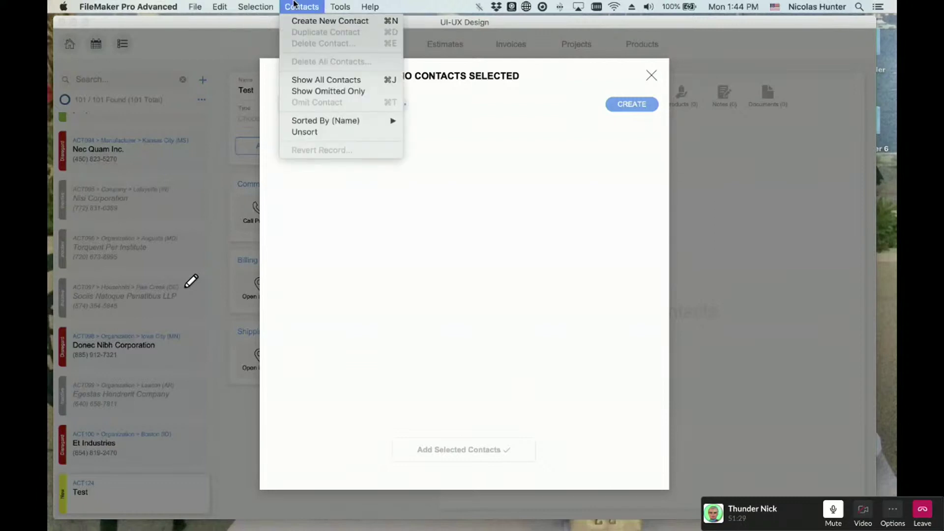
{"action": "left_click", "coordinate": [294, 5]}
{"action": "left_click", "coordinate": [294, 5]}
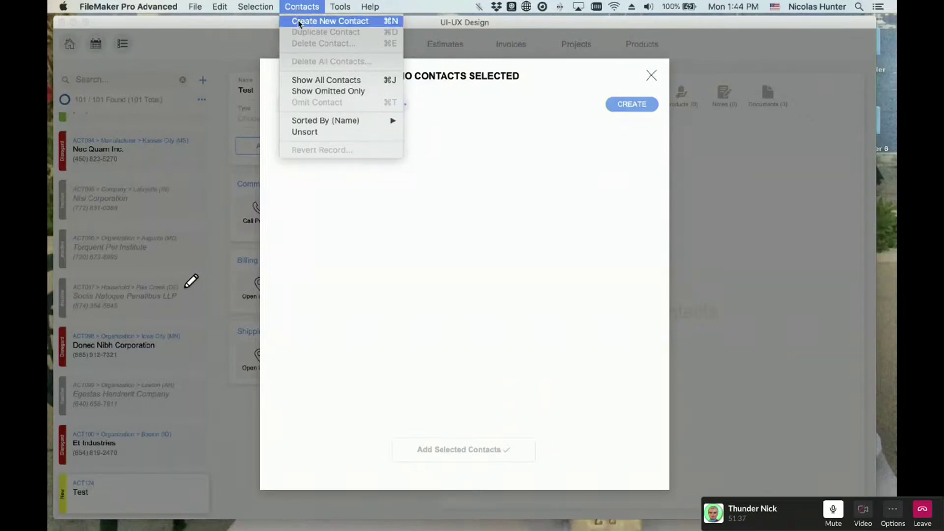
{"action": "left_click", "coordinate": [308, 5]}
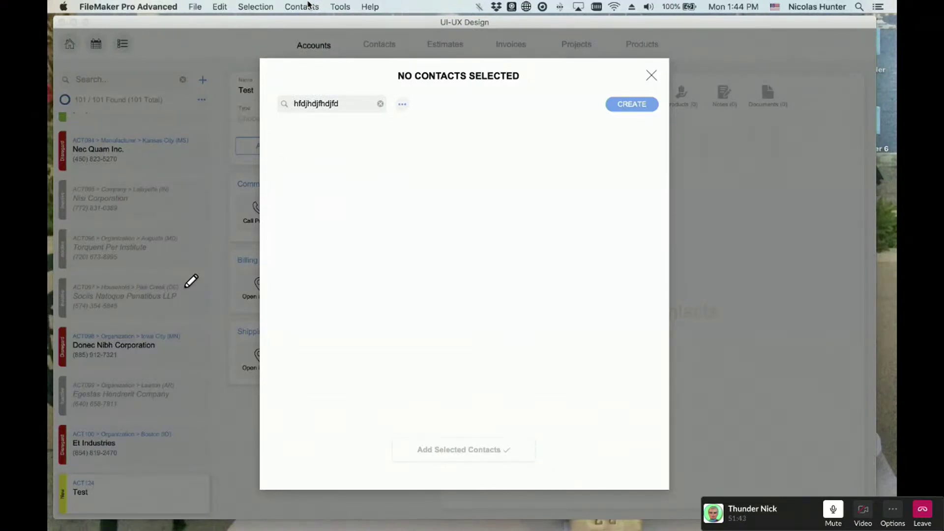
{"action": "left_click", "coordinate": [651, 75]}
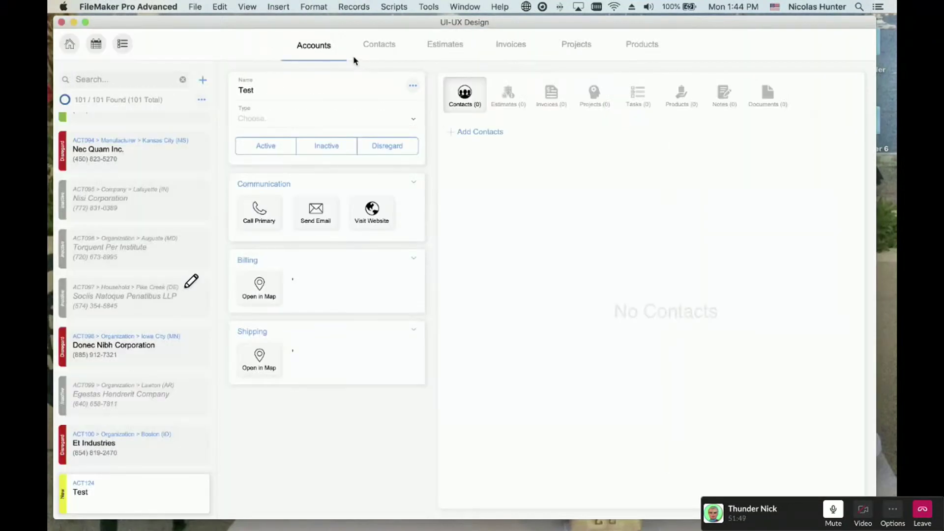
- Show the toolbar and open a second window on the L100a_ACCOUNTS_Data_Entry layout
{"action": "key", "text": "super+alt+s"}
{"action": "left_click", "coordinate": [462, 7]}
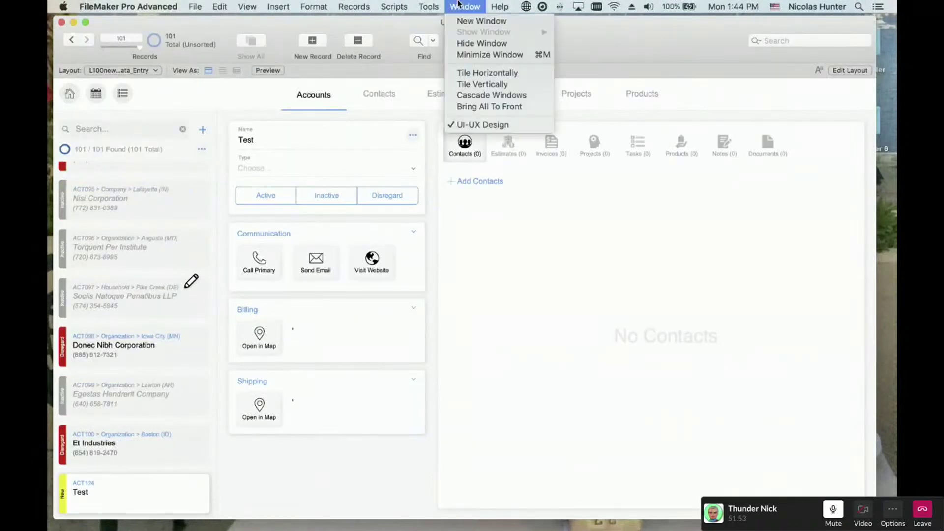
{"action": "left_click", "coordinate": [460, 20]}
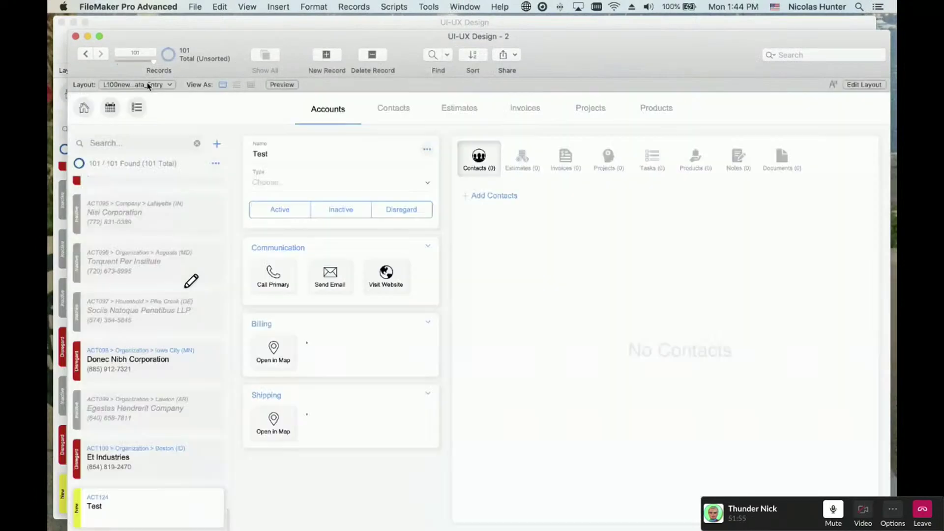
{"action": "left_click", "coordinate": [147, 84]}
{"action": "mouse_move", "coordinate": [196, 82]}
{"action": "mouse_move", "coordinate": [246, 169]}
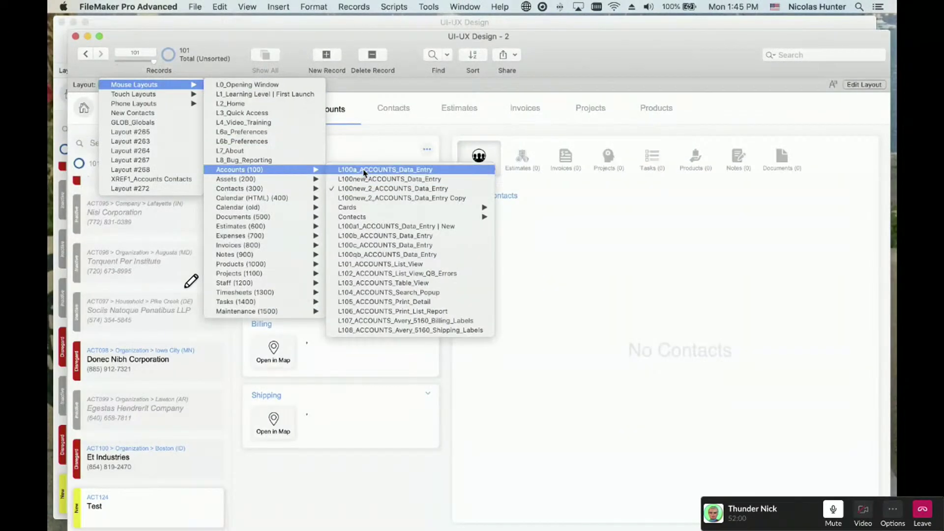
{"action": "left_click", "coordinate": [365, 170]}
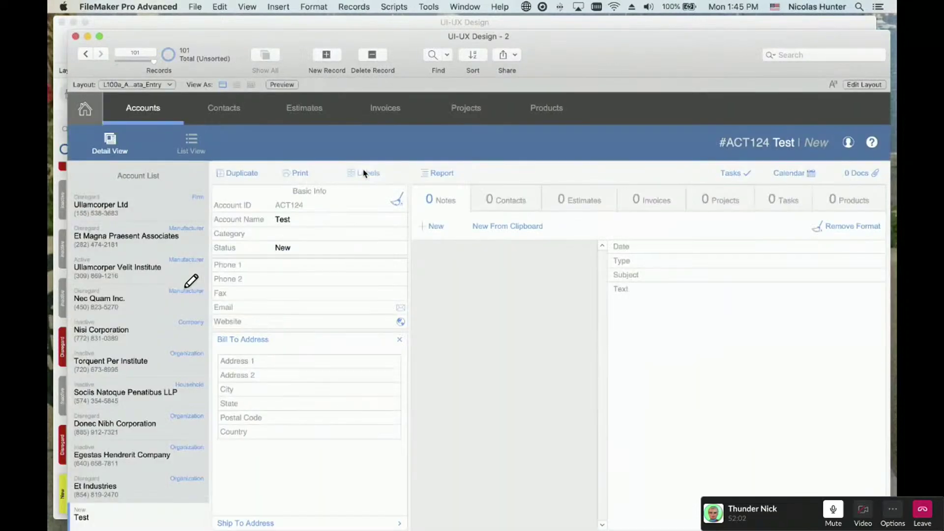
- In the account's Contacts portal, add a new related contact and start editing its first name
{"action": "left_click", "coordinate": [508, 192]}
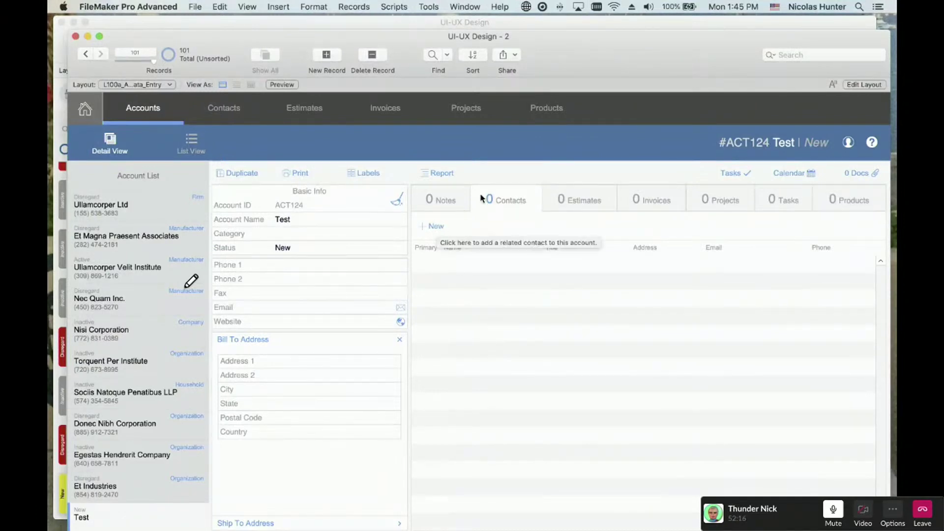
{"action": "left_click_drag", "start_coordinate": [417, 35], "coordinate": [415, 19]}
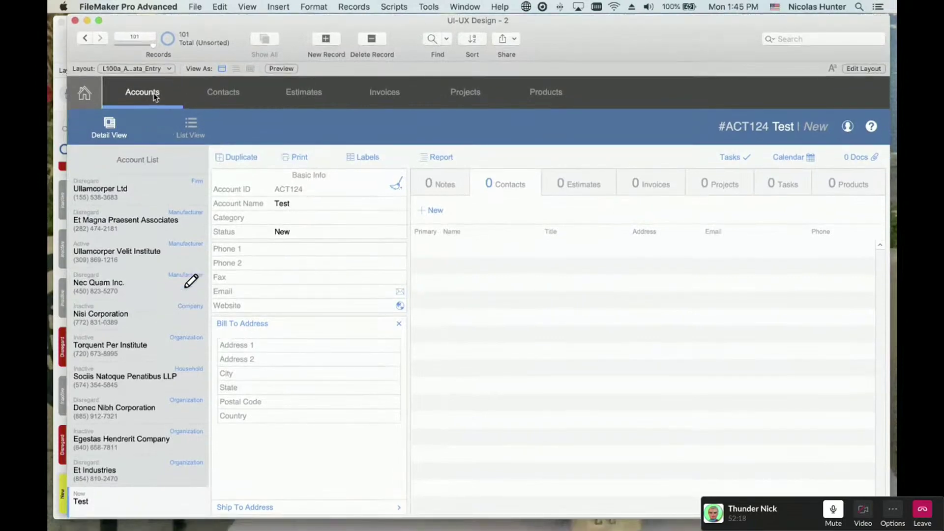
{"action": "left_click", "coordinate": [436, 212]}
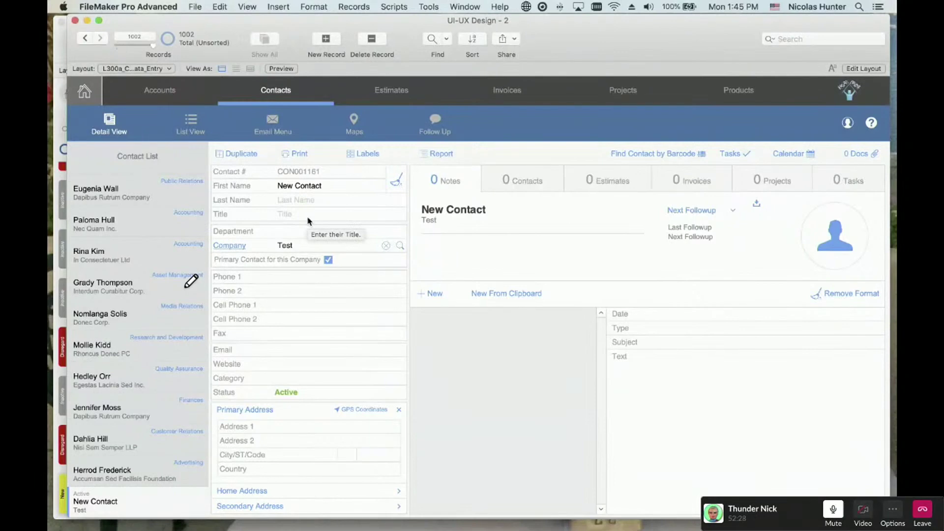
{"action": "left_click", "coordinate": [308, 186]}
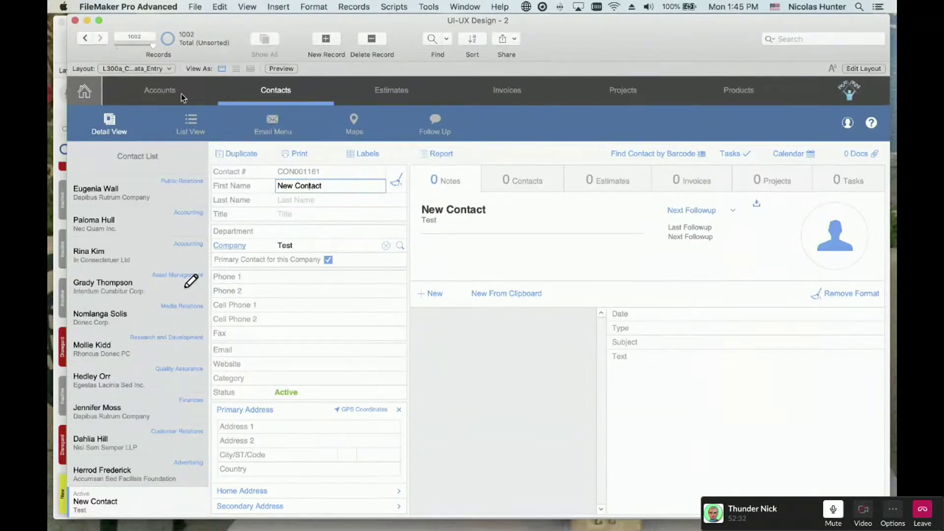
- Reload L100a_ACCOUNTS_Data_Entry, open the New Contact record, then return to Accounts and move the window aside
{"action": "left_click", "coordinate": [167, 91]}
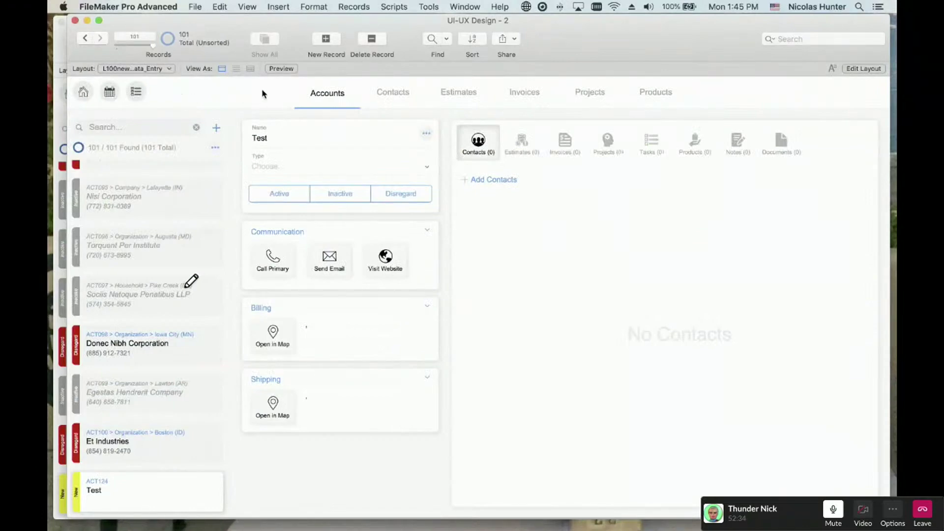
{"action": "left_click", "coordinate": [152, 69]}
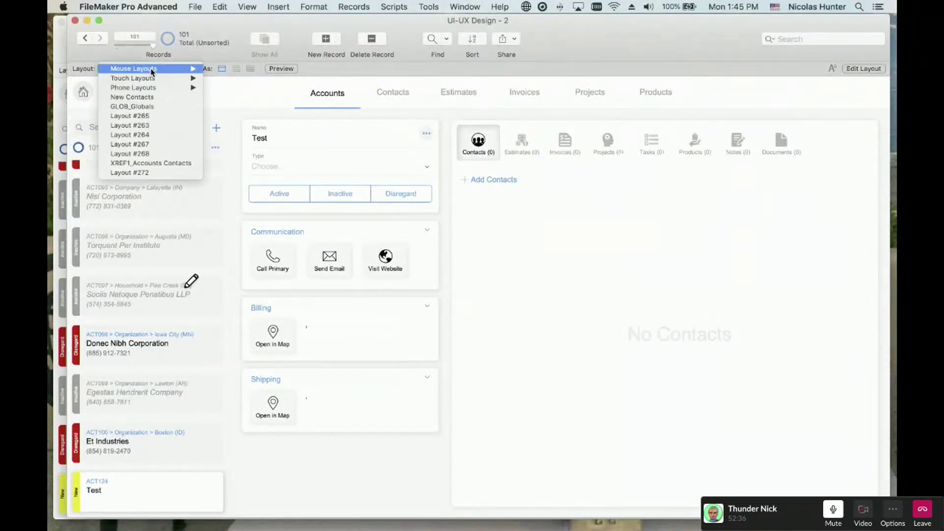
{"action": "mouse_move", "coordinate": [157, 69]}
{"action": "mouse_move", "coordinate": [252, 155]}
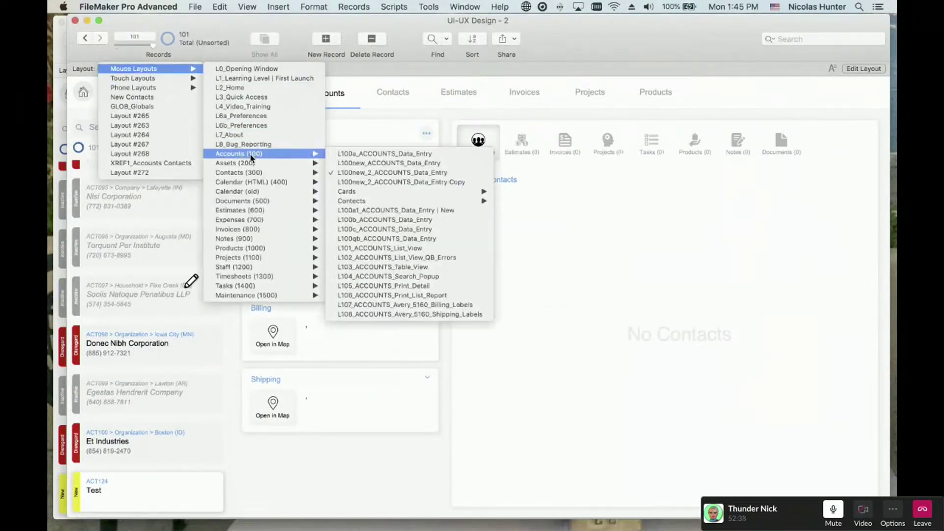
{"action": "left_click", "coordinate": [351, 154]}
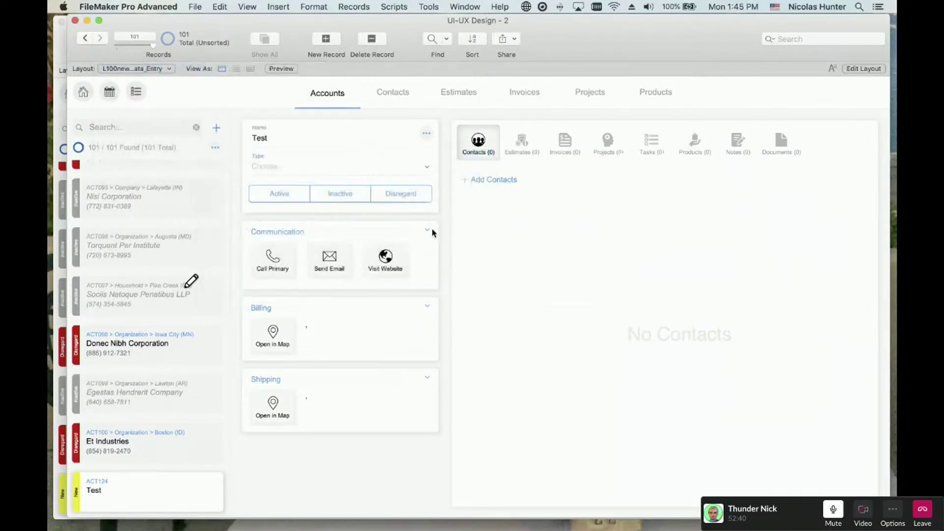
{"action": "left_click", "coordinate": [515, 189]}
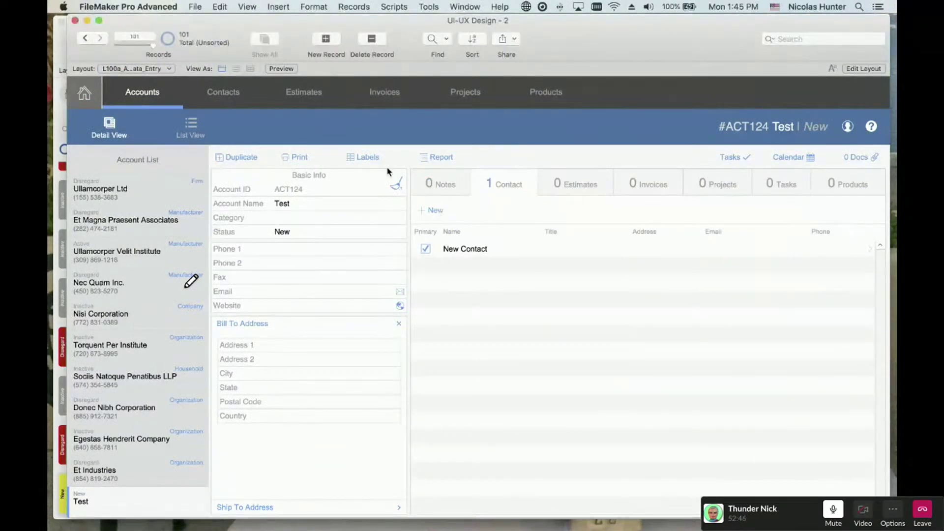
{"action": "left_click", "coordinate": [247, 93]}
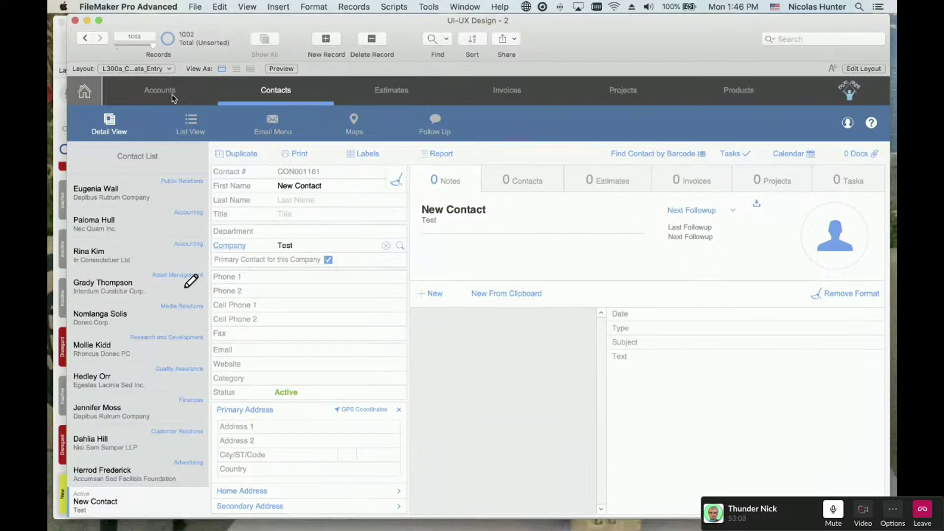
{"action": "left_click", "coordinate": [172, 98]}
{"action": "left_click_drag", "start_coordinate": [69, 20], "coordinate": [103, 129]}
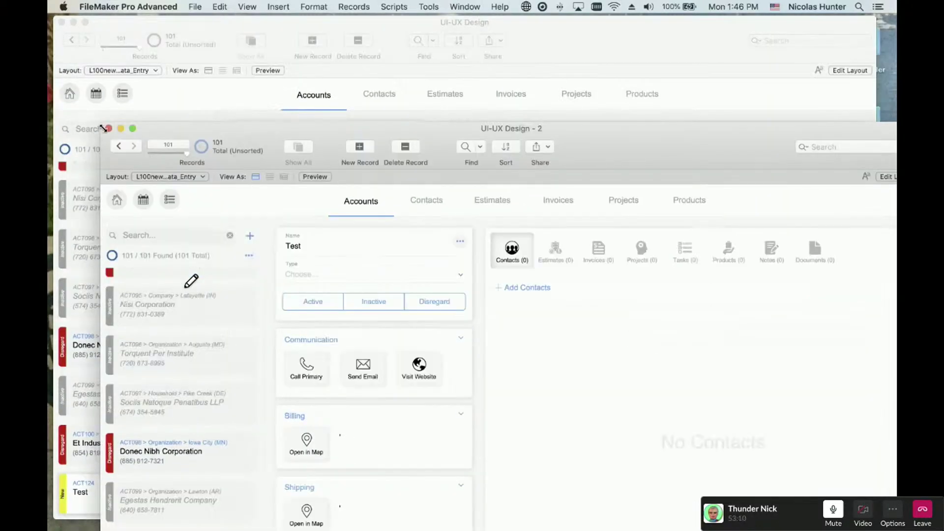
- Close the UI-UX Design - 2 window, hide the toolbar, and start a new contact from Test's picker
{"action": "left_click", "coordinate": [108, 129]}
{"action": "key", "text": "super+l"}
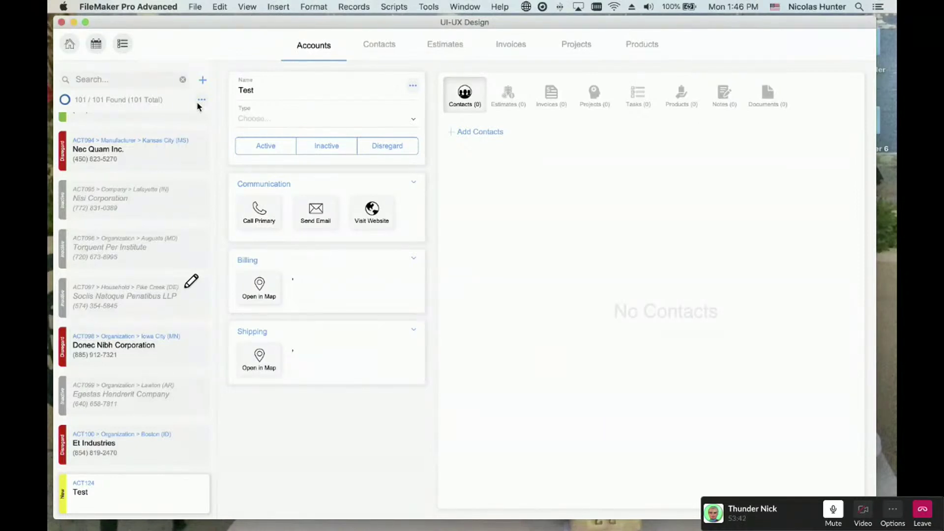
{"action": "left_click", "coordinate": [480, 132]}
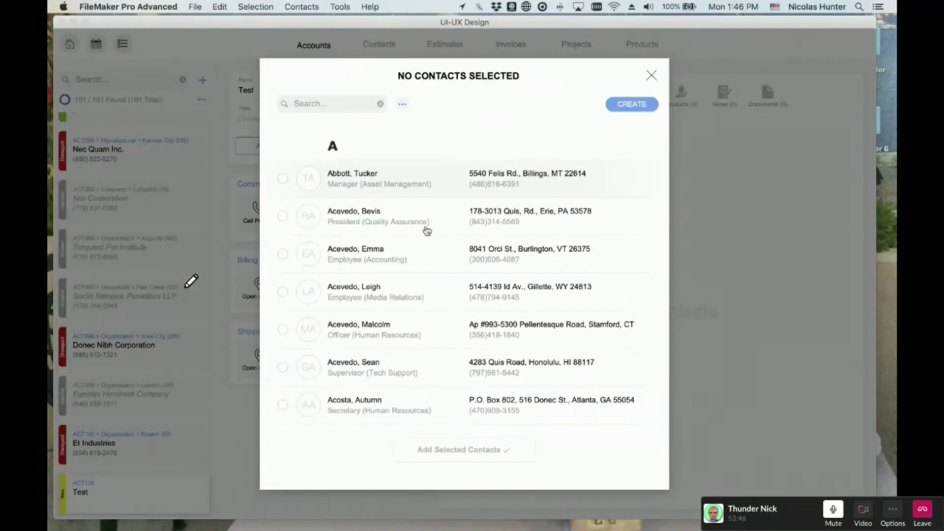
{"action": "left_click", "coordinate": [631, 105]}
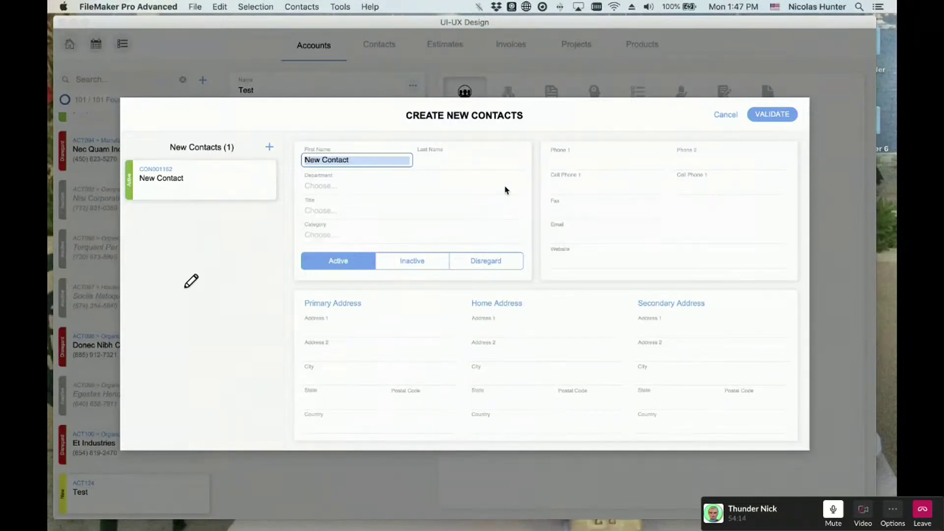
- Cancel and confirm discarding the draft contact, then create a fresh New Contact
{"action": "left_click", "coordinate": [728, 120]}
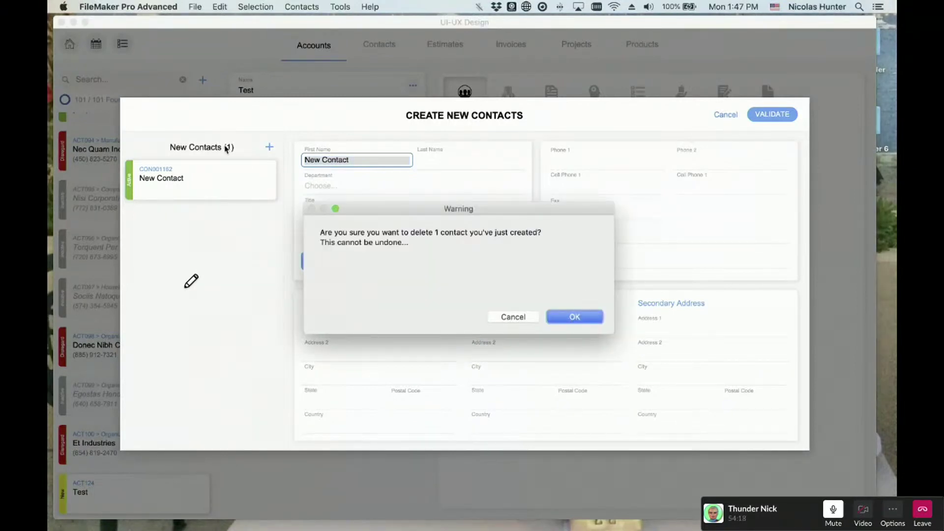
{"action": "left_click", "coordinate": [585, 321]}
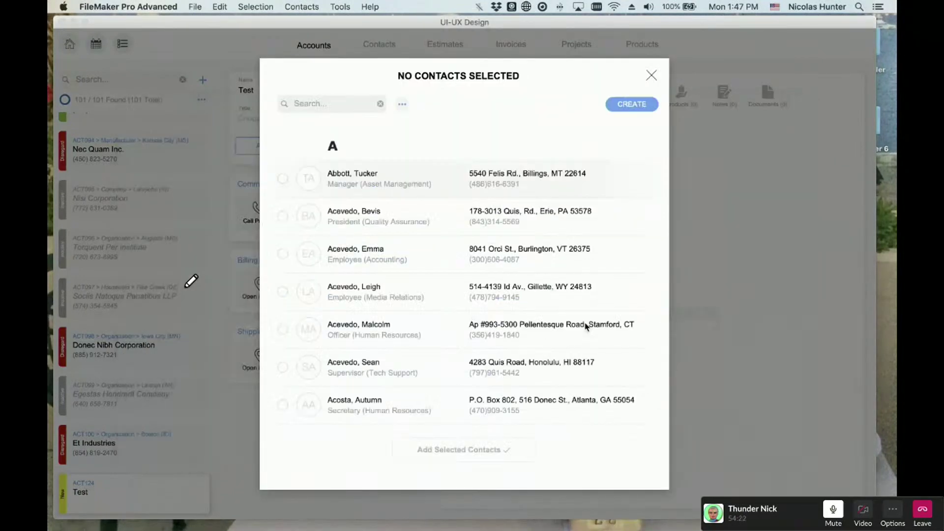
{"action": "left_click", "coordinate": [624, 105]}
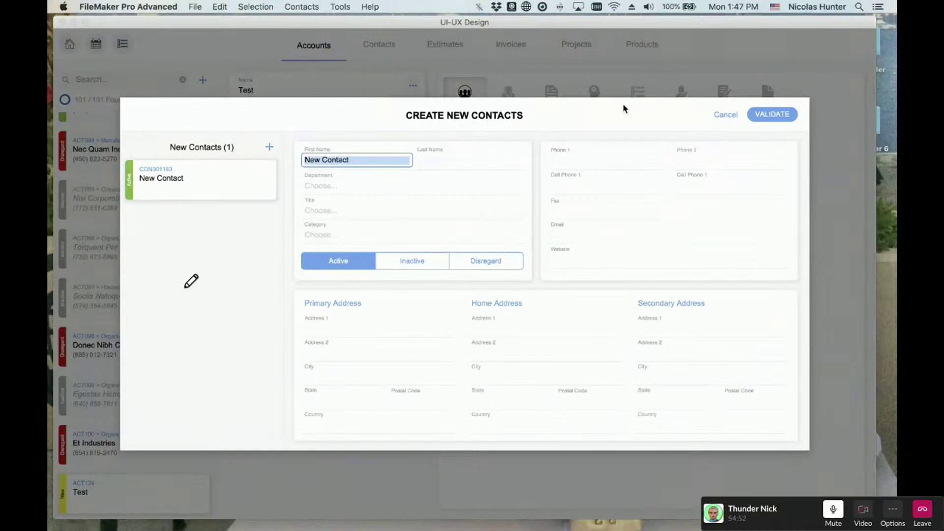
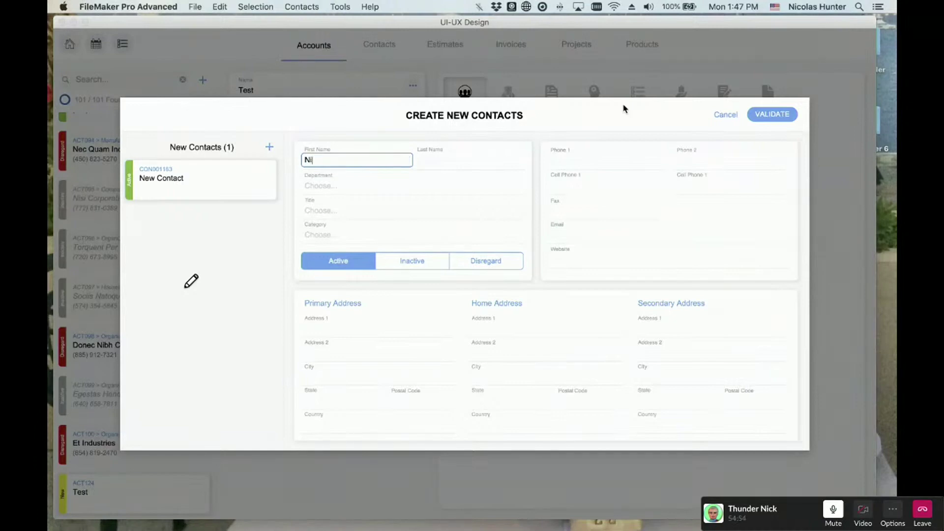
- Enter the first contact's first and last name and set the department to Clone Army
{"action": "key", "text": "Tab"}
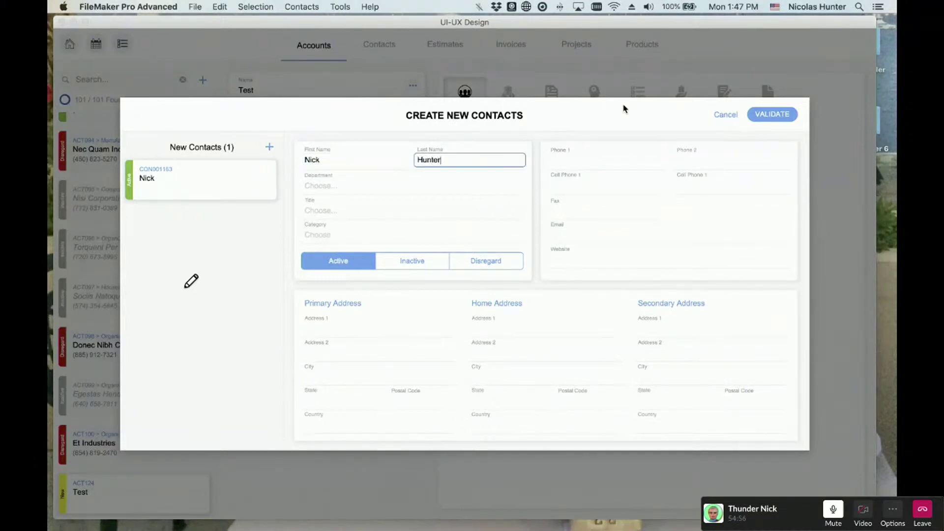
{"action": "key", "text": "Tab"}
{"action": "key", "text": "Down"}
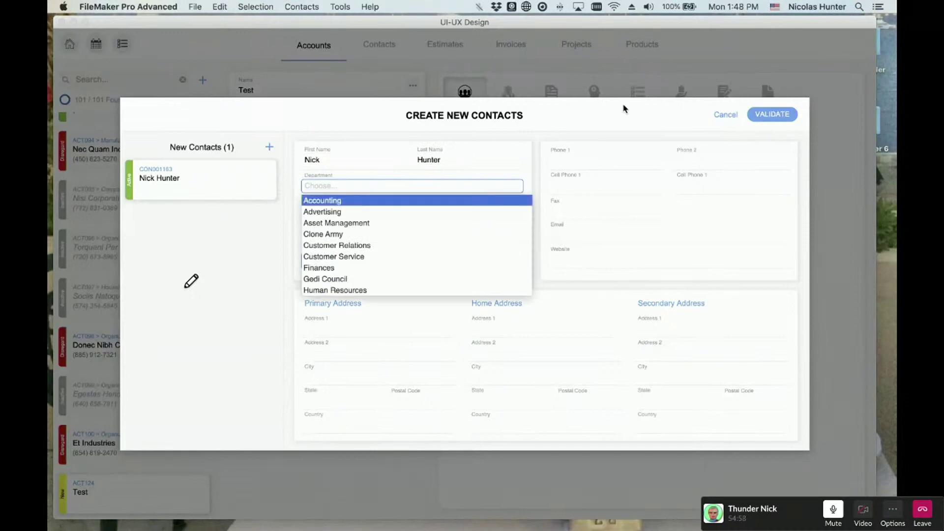
{"action": "key", "text": "Down"}
{"action": "key", "text": "Down"}
{"action": "key", "text": "Down"}
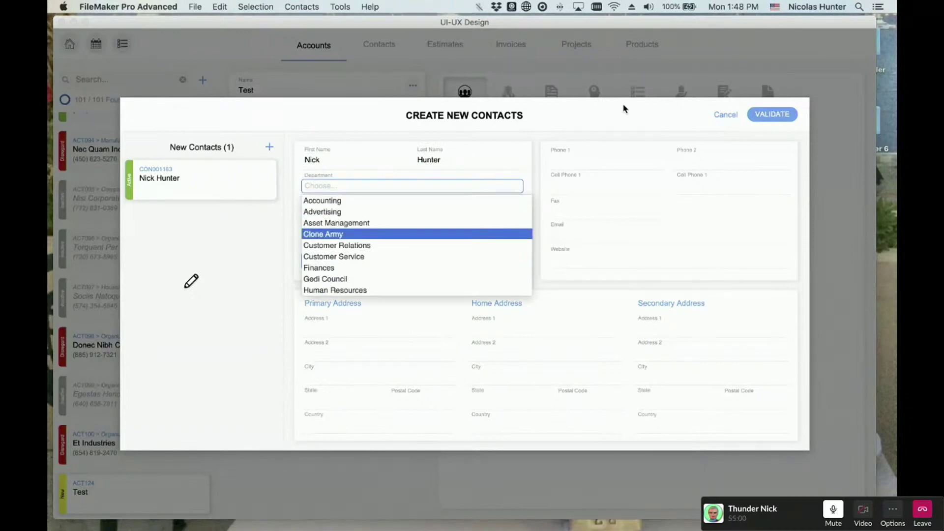
{"action": "key", "text": "Return"}
- Set its title to Officer, category to Hot Prospect, and enter a Phone 1 number
{"action": "key", "text": "Tab"}
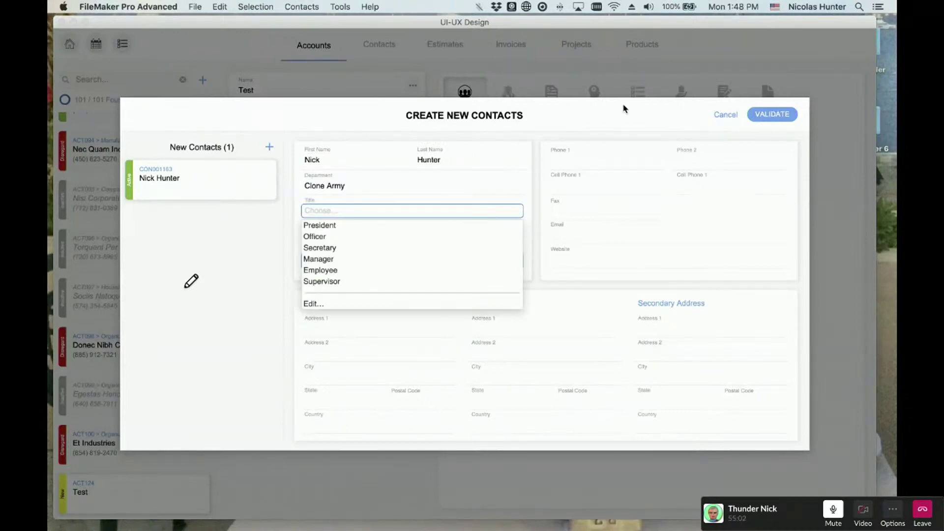
{"action": "key", "text": "Down"}
{"action": "key", "text": "Down"}
{"action": "key", "text": "Return"}
{"action": "key", "text": "Tab"}
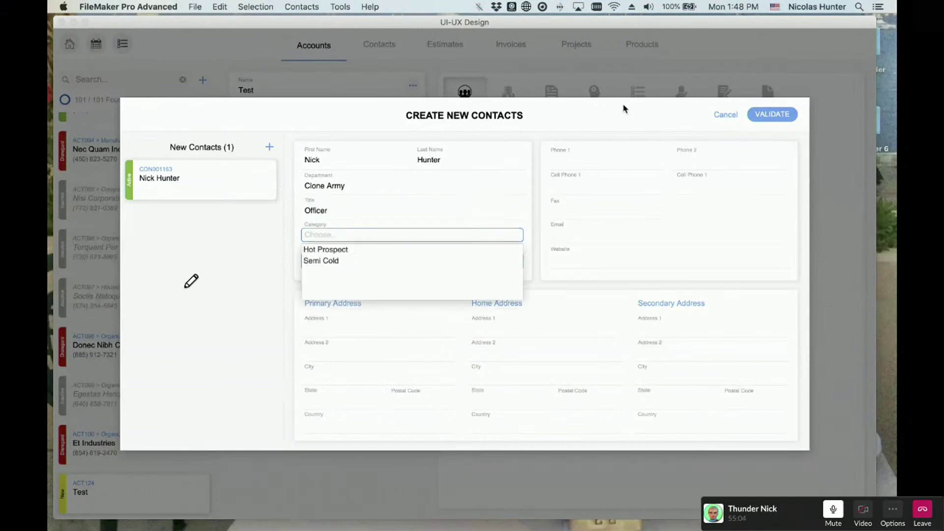
{"action": "key", "text": "Down"}
{"action": "key", "text": "Return"}
{"action": "key", "text": "Tab"}
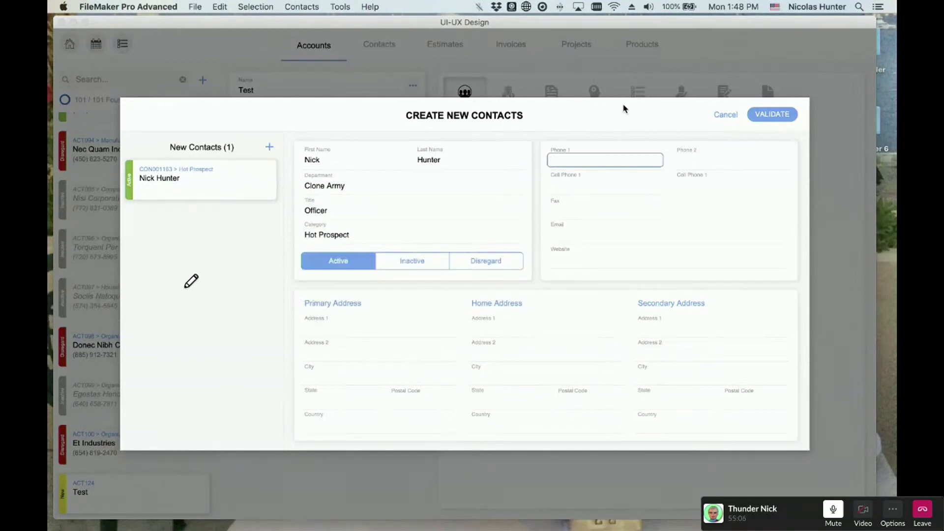
{"action": "type", "text": "209)"}
{"action": "type", "text": "876-5432"}
{"action": "key", "text": "Tab"}
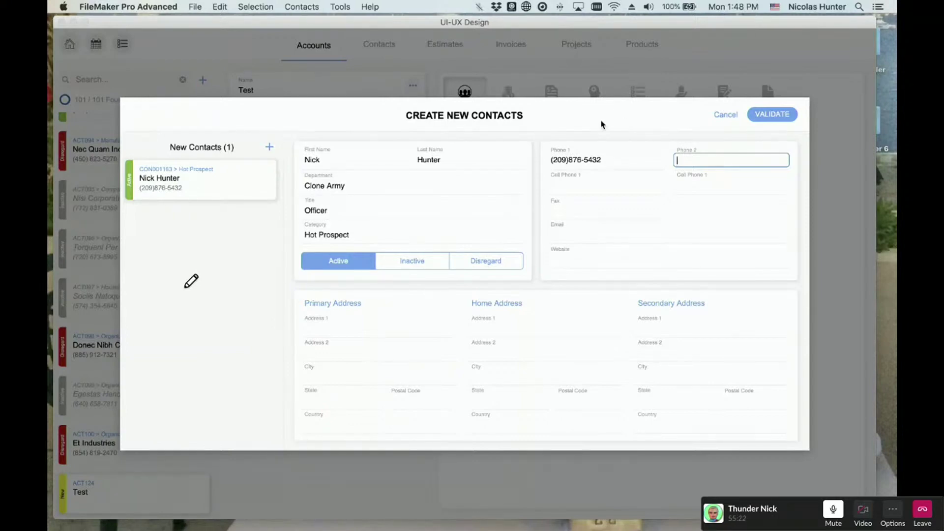
- Add a second draft contact and type its first and last name
{"action": "key", "text": "super+n"}
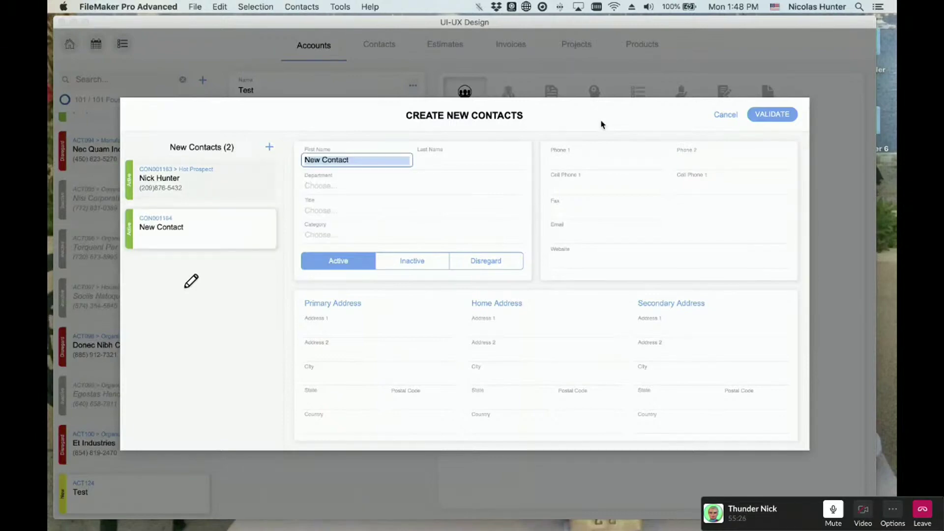
{"action": "key", "text": "Tab"}
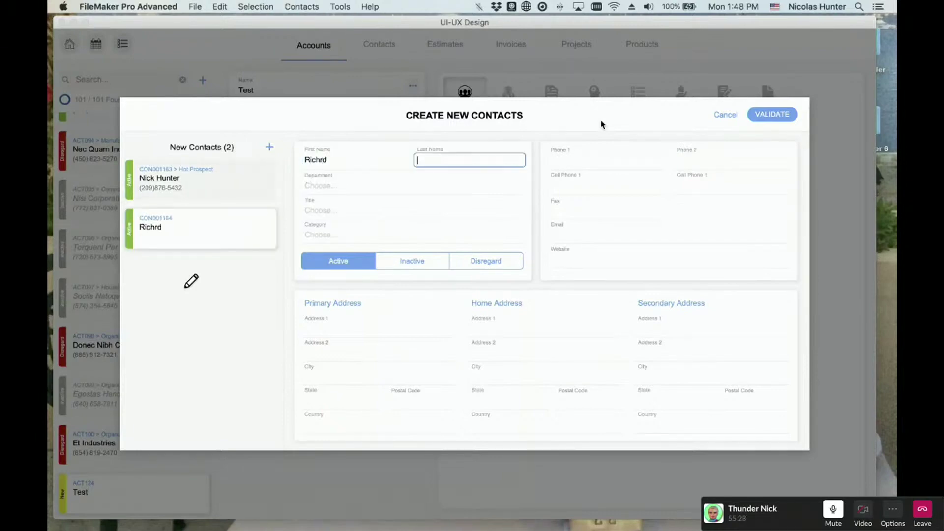
- Correct the typos in the second contact's first and last names
{"action": "left_click", "coordinate": [337, 160]}
{"action": "left_click", "coordinate": [336, 160]}
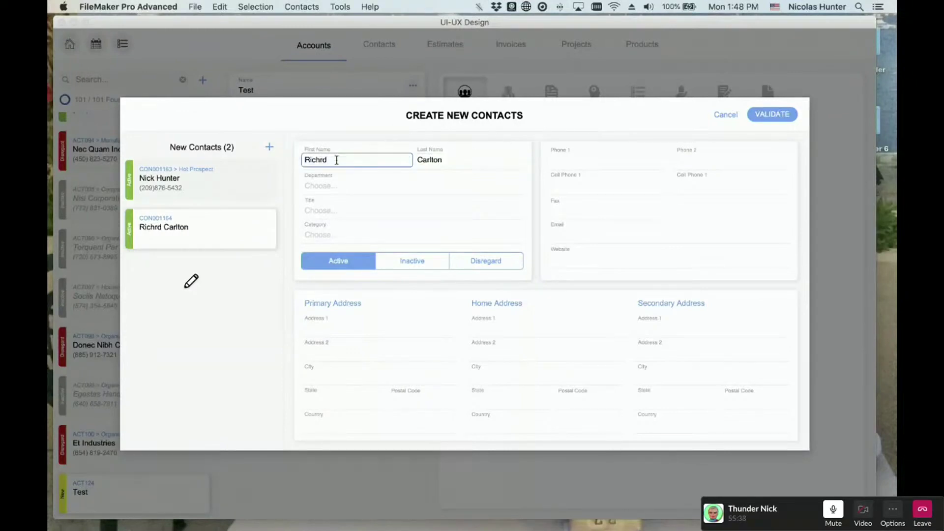
{"action": "key", "text": "BackSpace"}
{"action": "key", "text": "BackSpace"}
{"action": "type", "text": "ard"}
{"action": "key", "text": "Tab"}
{"action": "key", "text": "BackSpace"}
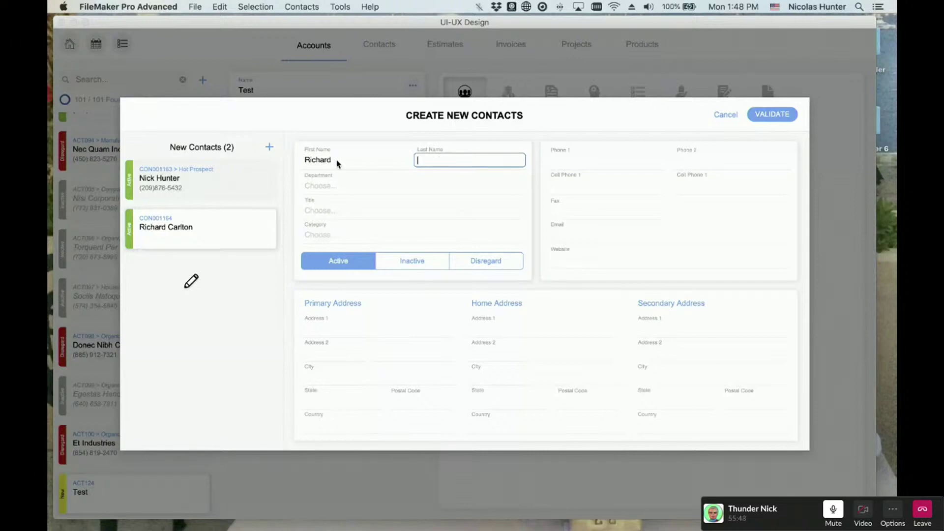
{"action": "key", "text": "shift+Tab"}
{"action": "key", "text": "Tab"}
{"action": "type", "text": "Cartlton"}
{"action": "key", "text": "BackSpace"}
{"action": "key", "text": "BackSpace"}
{"action": "key", "text": "BackSpace"}
{"action": "key", "text": "BackSpace"}
{"action": "type", "text": "lton"}
- Set the second contact to Accounting, President, Hot Prospect with a Phone 1 number, then duplicate it
{"action": "key", "text": "Tab"}
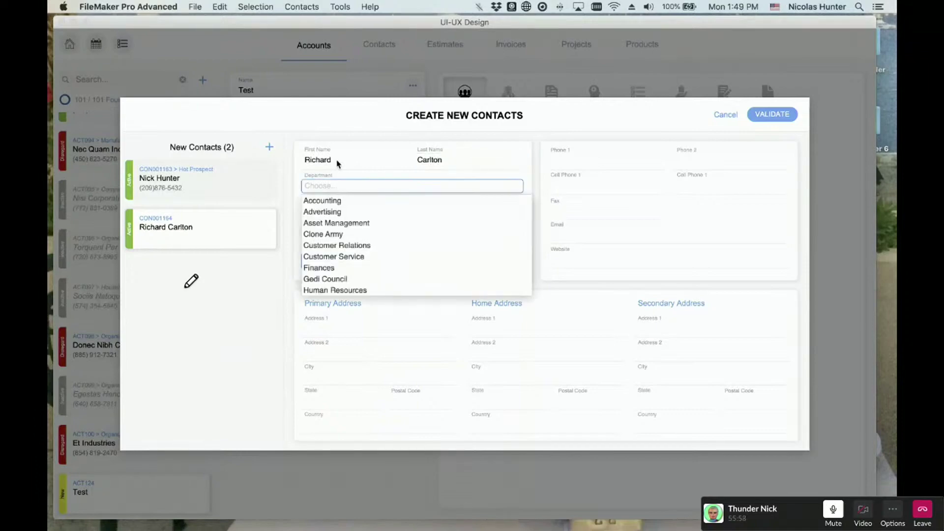
{"action": "key", "text": "Down"}
{"action": "key", "text": "Down"}
{"action": "key", "text": "Down"}
{"action": "key", "text": "Down"}
{"action": "key", "text": "Down"}
{"action": "key", "text": "Down"}
{"action": "key", "text": "Up"}
{"action": "key", "text": "Up"}
{"action": "key", "text": "Up"}
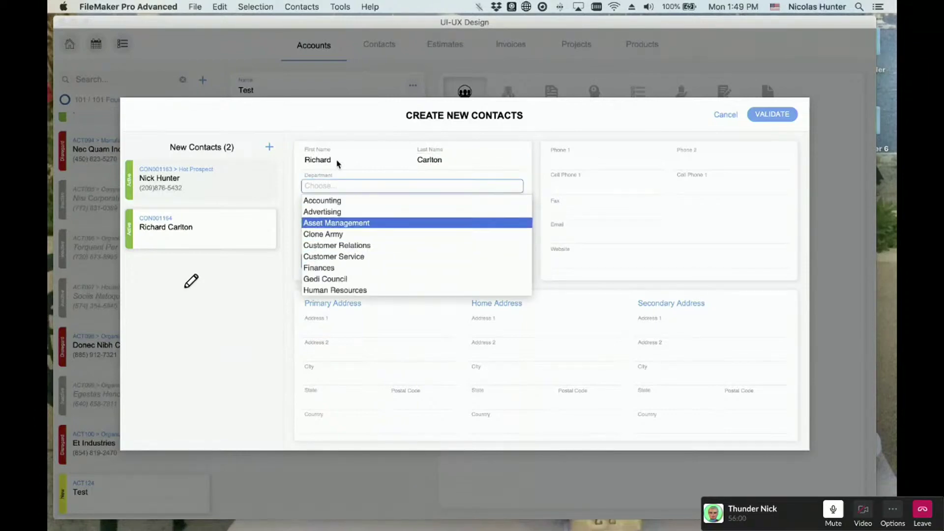
{"action": "key", "text": "Up"}
{"action": "key", "text": "Down"}
{"action": "key", "text": "Down"}
{"action": "key", "text": "Down"}
{"action": "key", "text": "Up"}
{"action": "key", "text": "Up"}
{"action": "key", "text": "Up"}
{"action": "key", "text": "Up"}
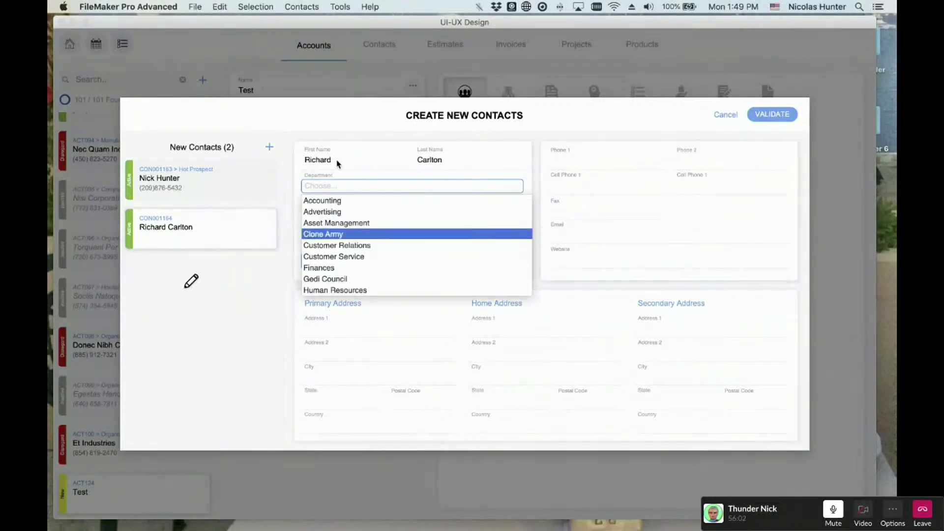
{"action": "key", "text": "Escape"}
{"action": "key", "text": "Tab"}
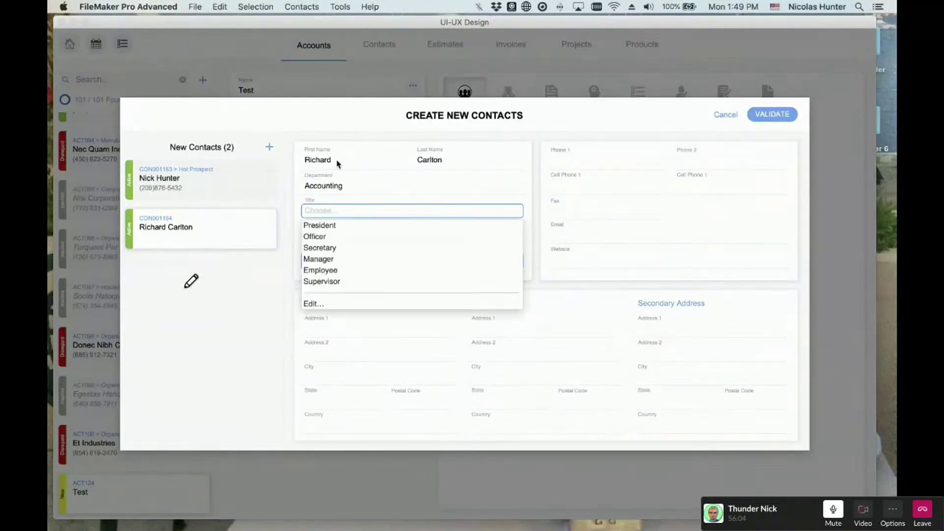
{"action": "key", "text": "Down"}
{"action": "key", "text": "Escape"}
{"action": "key", "text": "Tab"}
{"action": "key", "text": "Down"}
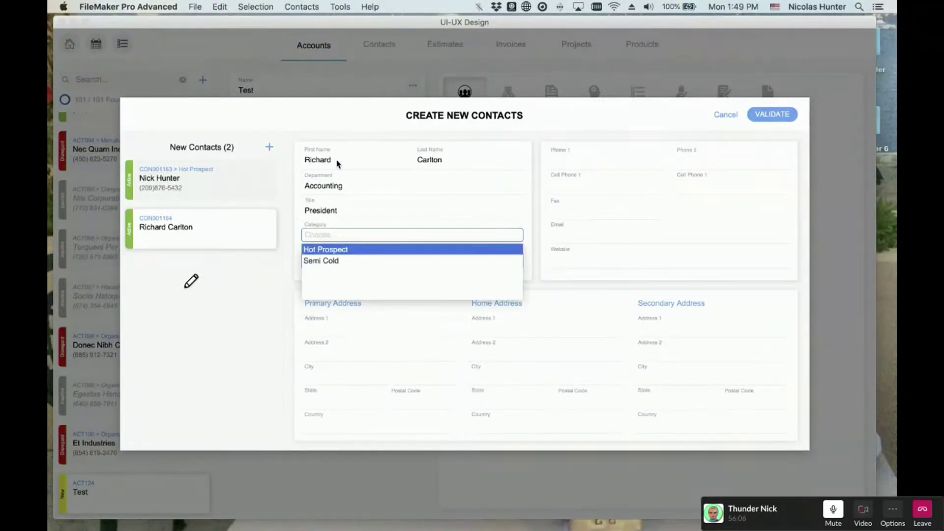
{"action": "key", "text": "Tab"}
{"action": "type", "text": "4"}
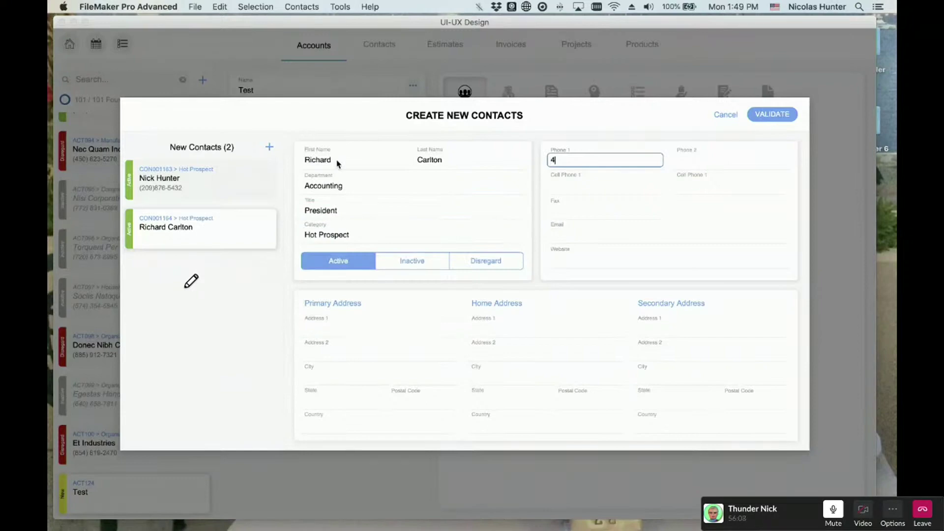
{"action": "type", "text": "08)987-6543"}
{"action": "key", "text": "Tab"}
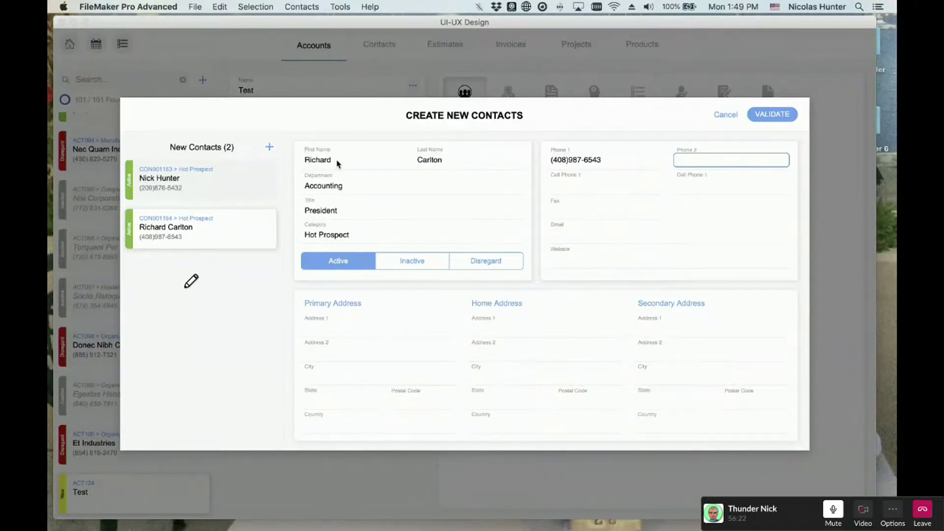
{"action": "key", "text": "super+d"}
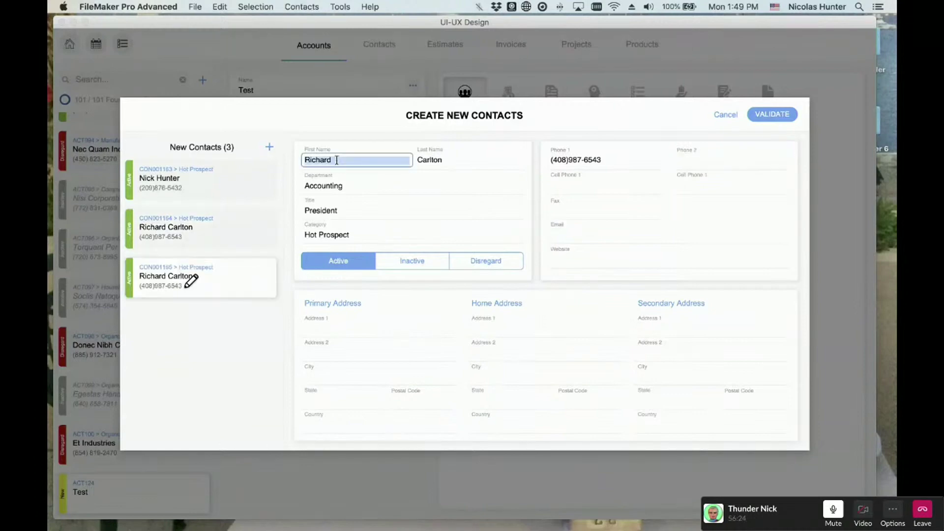
- Open and close the custom contact commands menu twice without running a command
{"action": "left_click", "coordinate": [294, 6]}
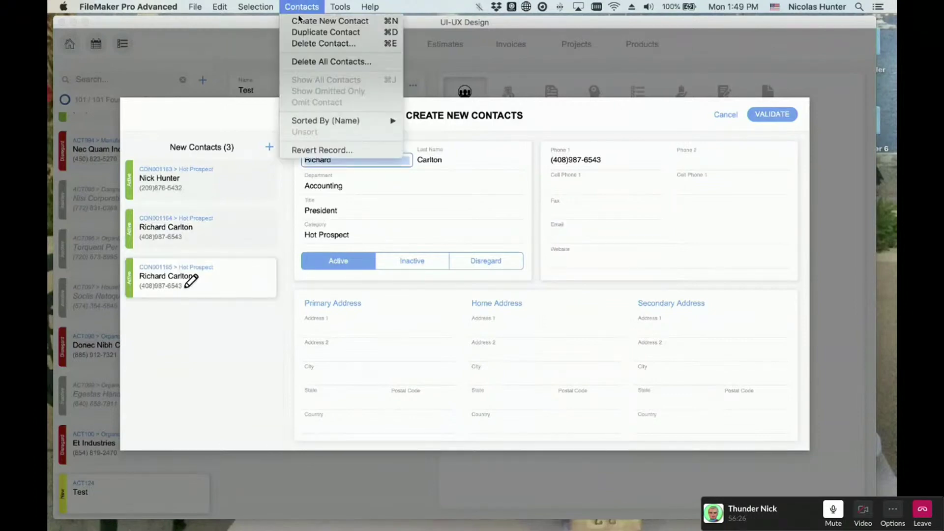
{"action": "left_click", "coordinate": [316, 5]}
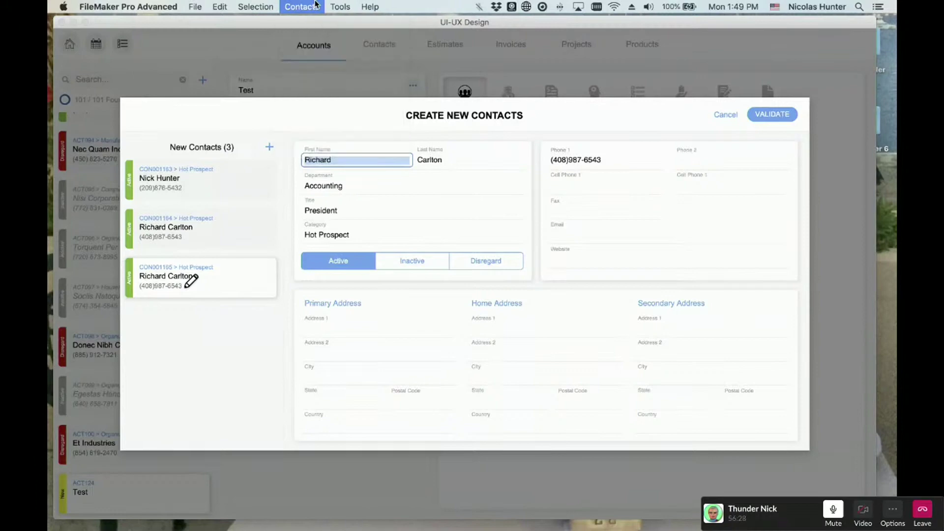
{"action": "left_click", "coordinate": [316, 6]}
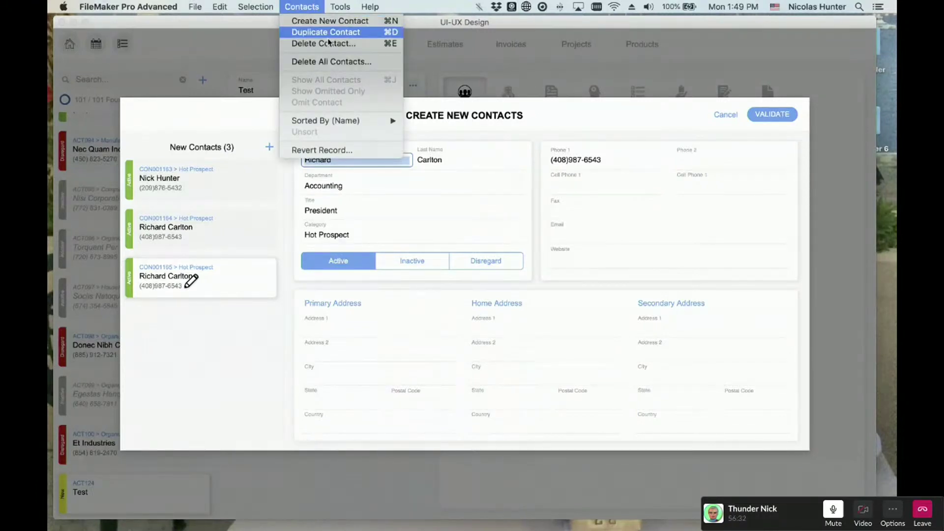
{"action": "left_click", "coordinate": [317, 5]}
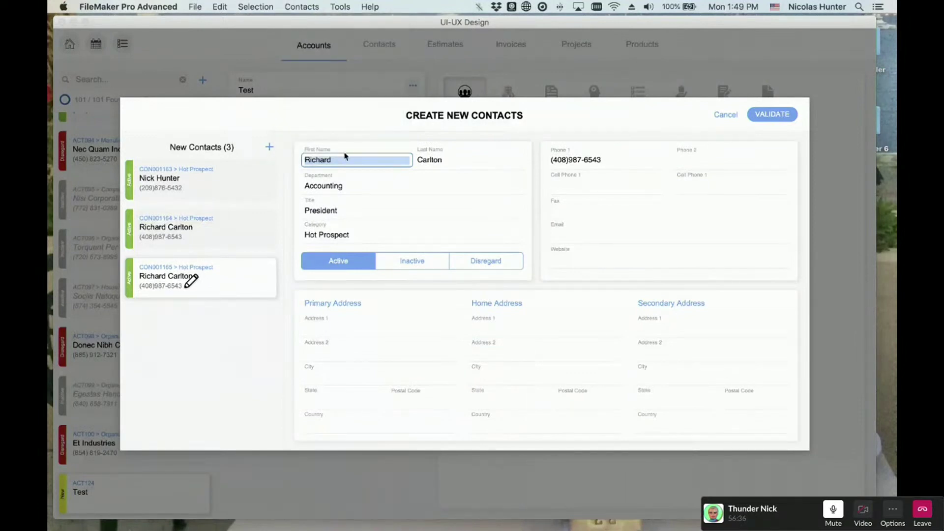
- Give the duplicate a new first name, title Manager and category Hot Prospect
{"action": "type", "text": "Dana"}
{"action": "key", "text": "Tab"}
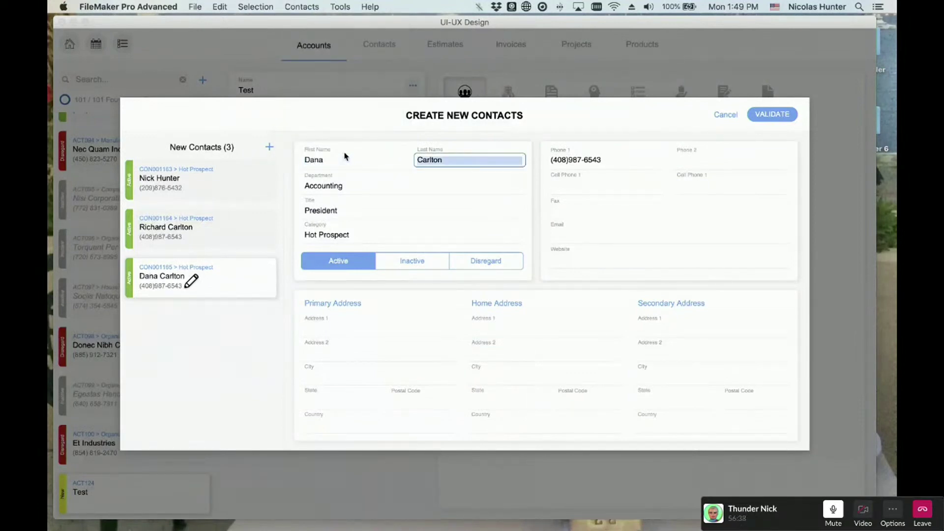
{"action": "key", "text": "Tab"}
{"action": "key", "text": "Tab"}
{"action": "key", "text": "Down"}
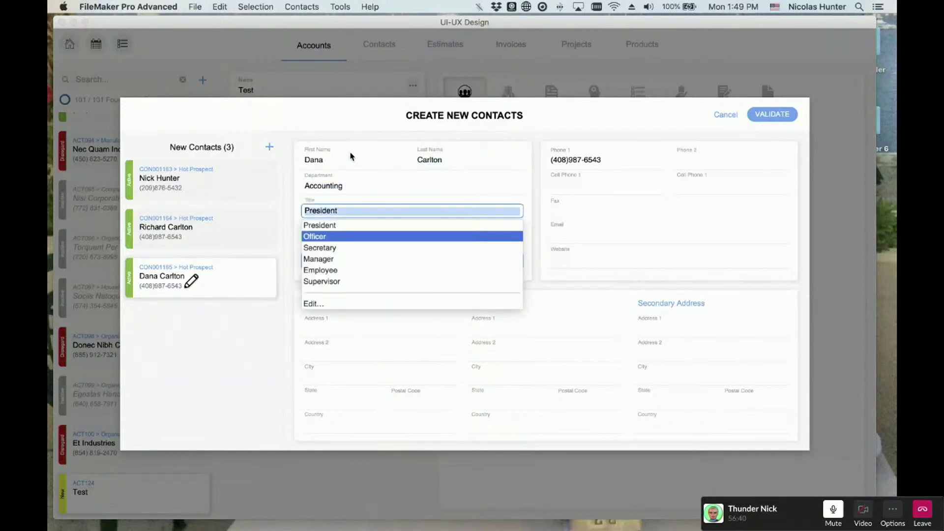
{"action": "key", "text": "Down"}
{"action": "key", "text": "Down"}
{"action": "key", "text": "Return"}
{"action": "key", "text": "Tab"}
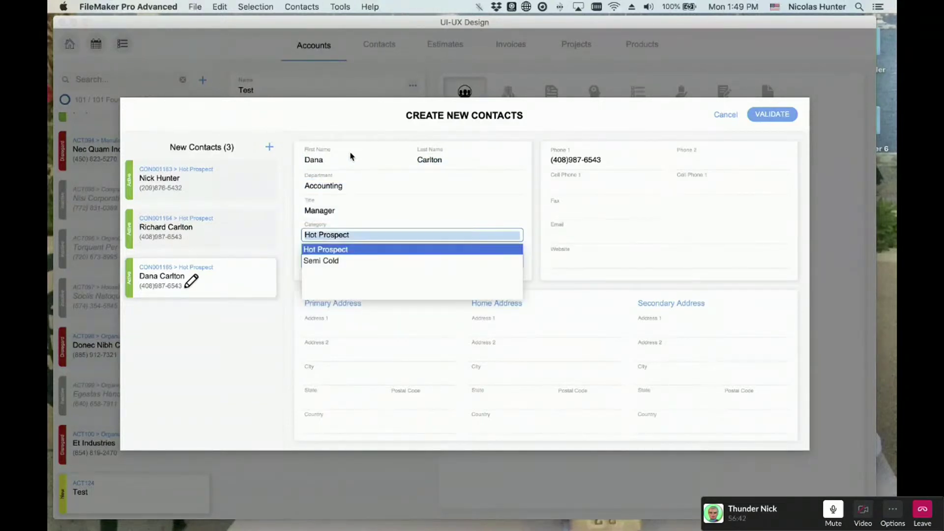
{"action": "key", "text": "Return"}
{"action": "key", "text": "Tab"}
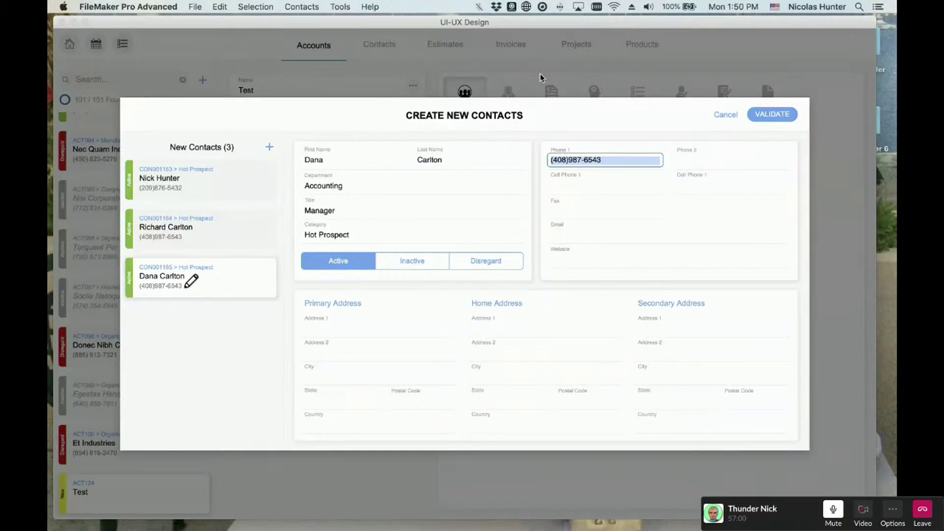
{"action": "left_click", "coordinate": [301, 6]}
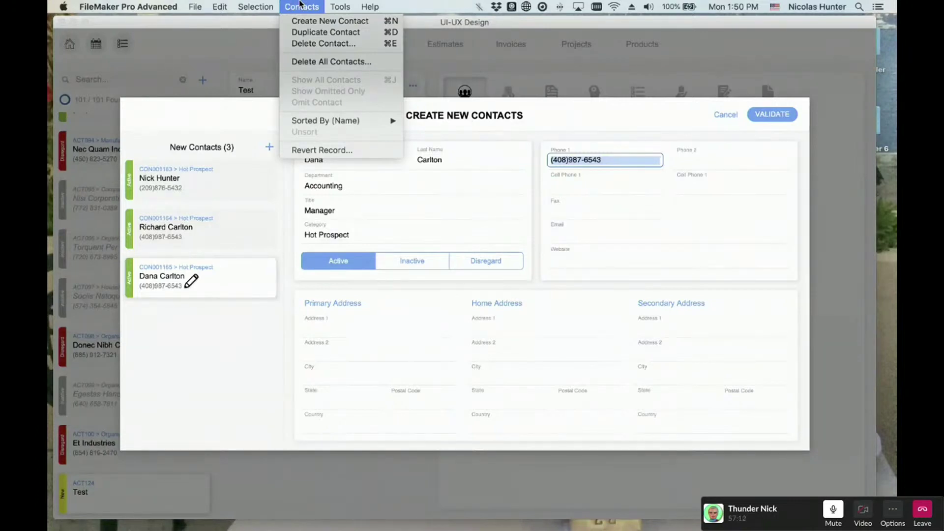
{"action": "left_click", "coordinate": [299, 3]}
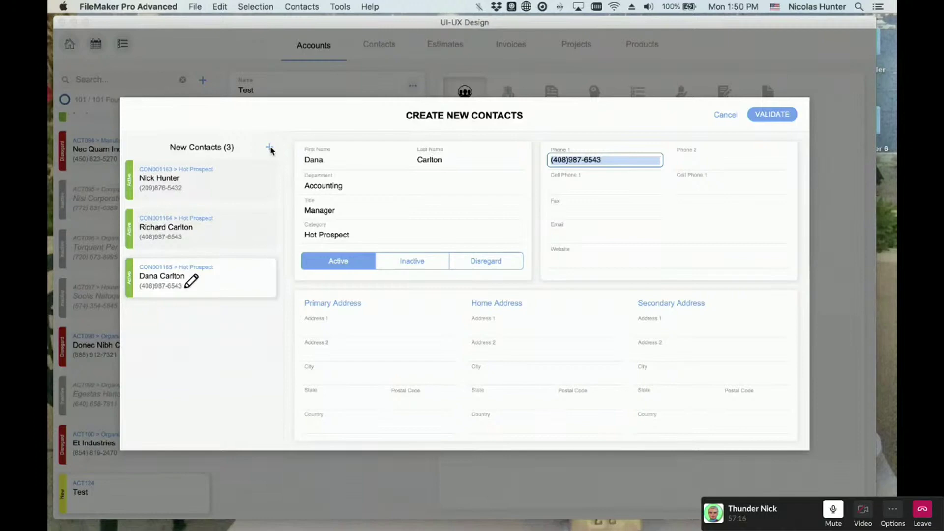
{"action": "left_click", "coordinate": [335, 5]}
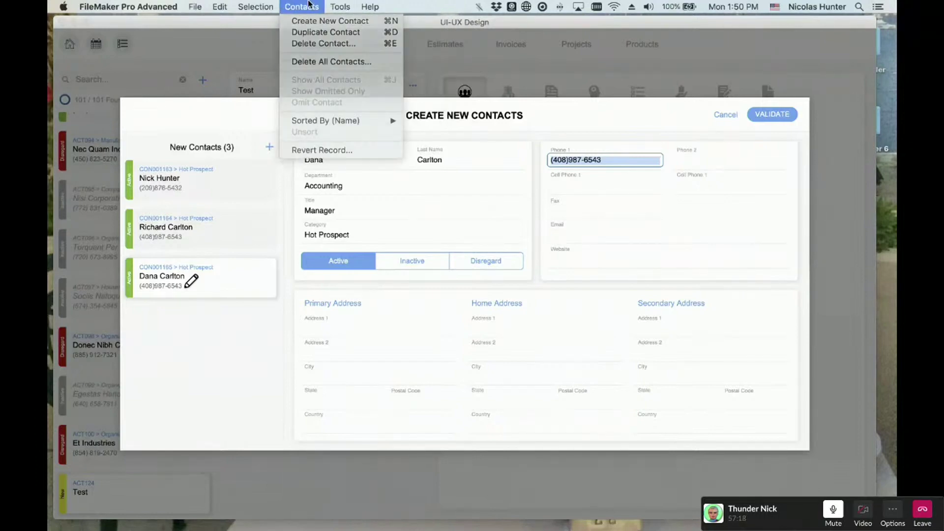
{"action": "left_click", "coordinate": [307, 5]}
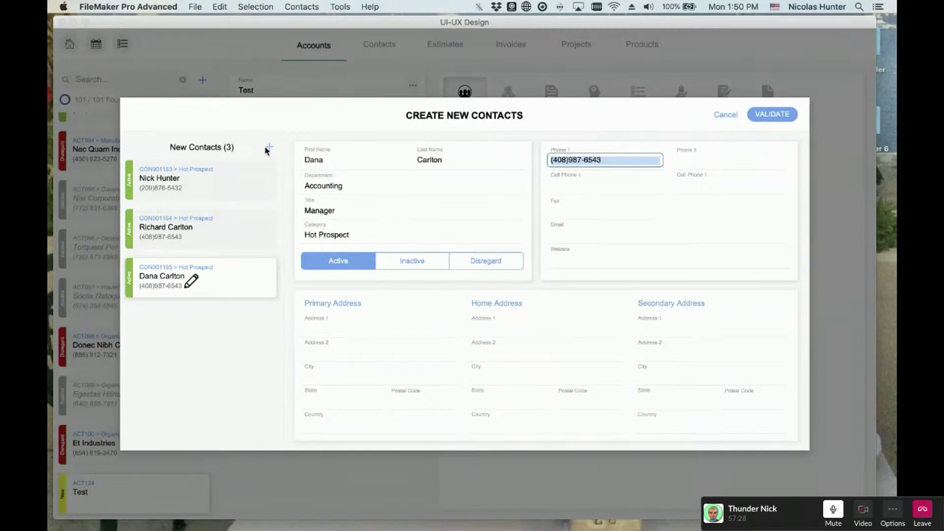
{"action": "left_click", "coordinate": [268, 148]}
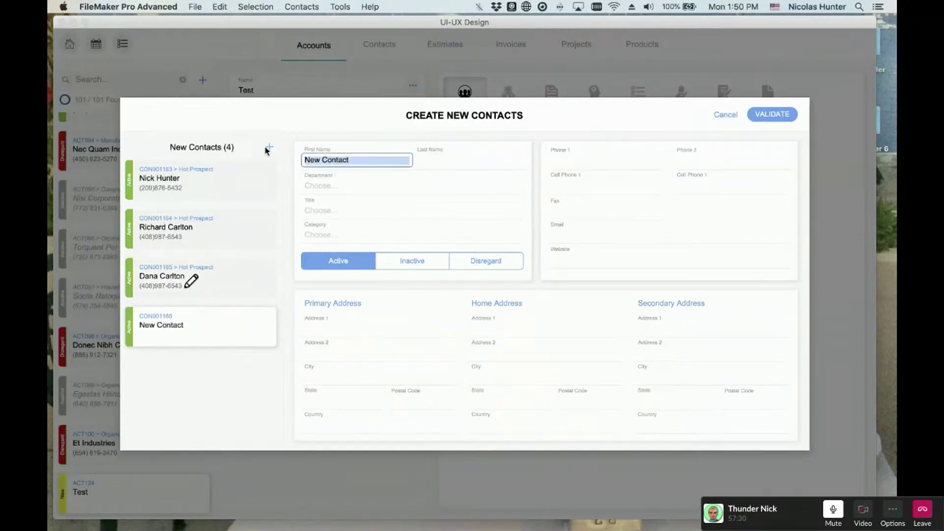
{"action": "key", "text": "super+e"}
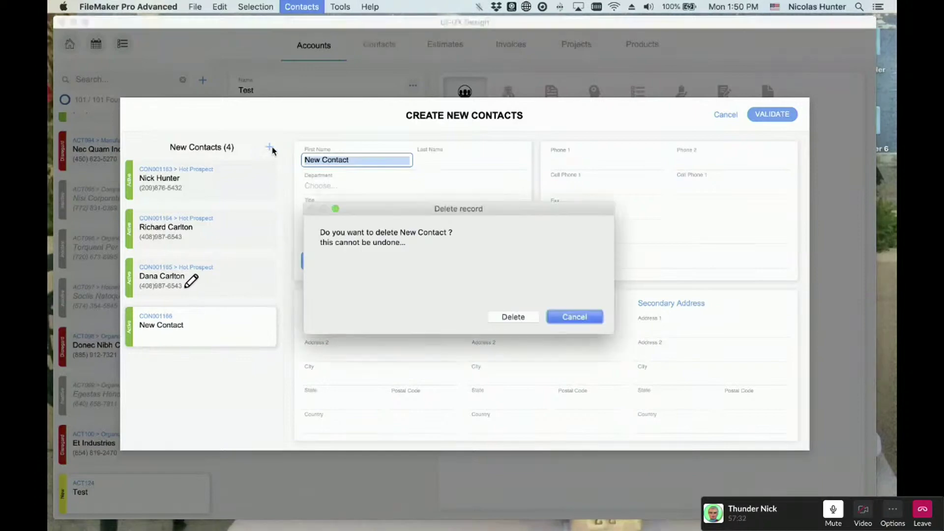
{"action": "left_click", "coordinate": [513, 318]}
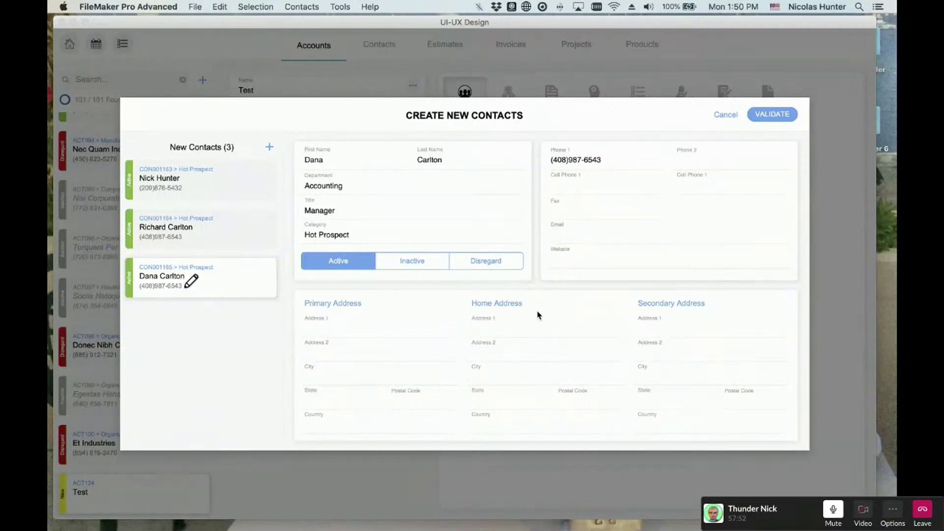
- Cancel the Create New Contacts sheet and move the deletion warning higher
{"action": "left_click", "coordinate": [725, 118]}
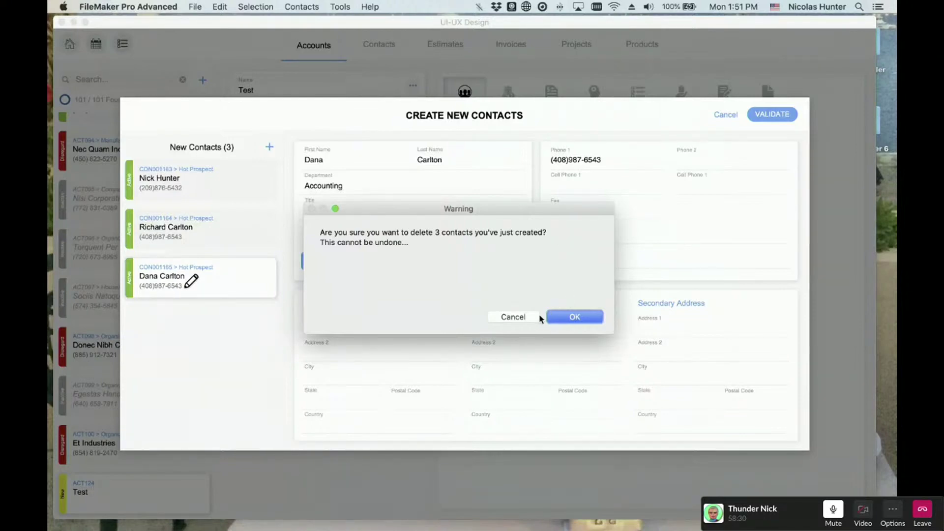
{"action": "left_click", "coordinate": [575, 318]}
{"action": "left_click_drag", "start_coordinate": [497, 213], "coordinate": [498, 202]}
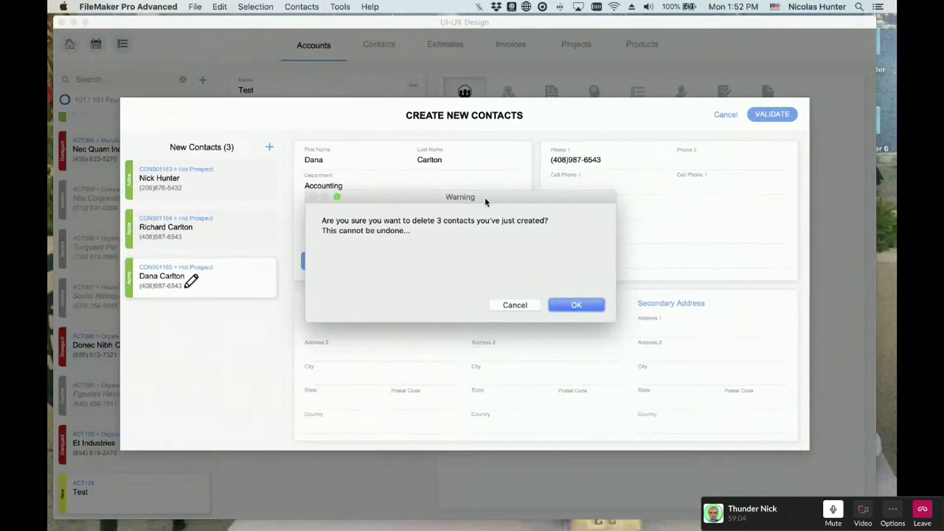
- Move the warning up and confirm with OK to discard the three drafts
{"action": "left_click_drag", "start_coordinate": [482, 201], "coordinate": [488, 176]}
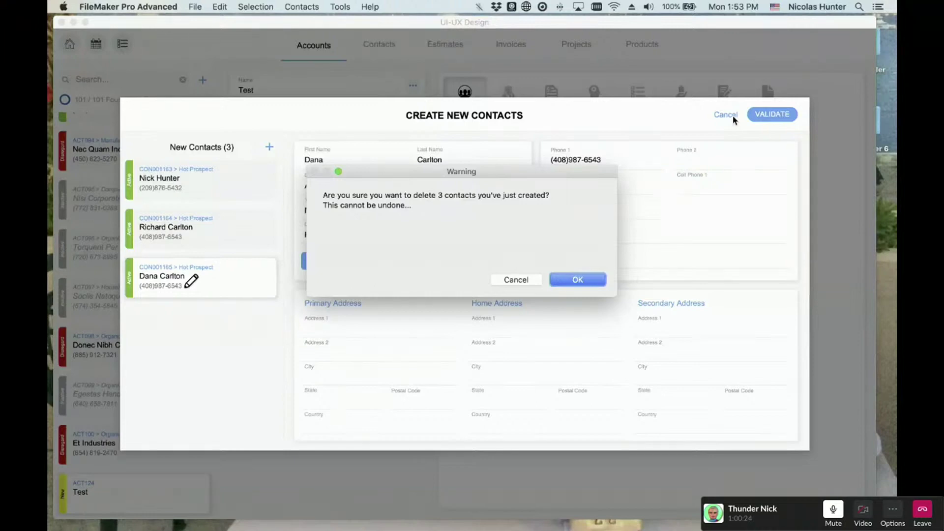
{"action": "left_click", "coordinate": [593, 281]}
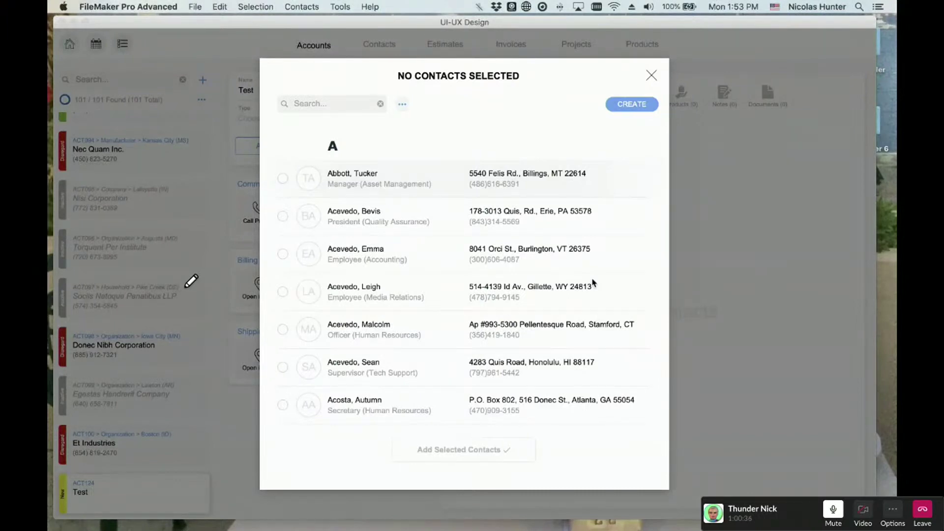
- Create a first contact with full name, Accounting, President, Hot Prospect and a phone number
{"action": "left_click", "coordinate": [644, 105]}
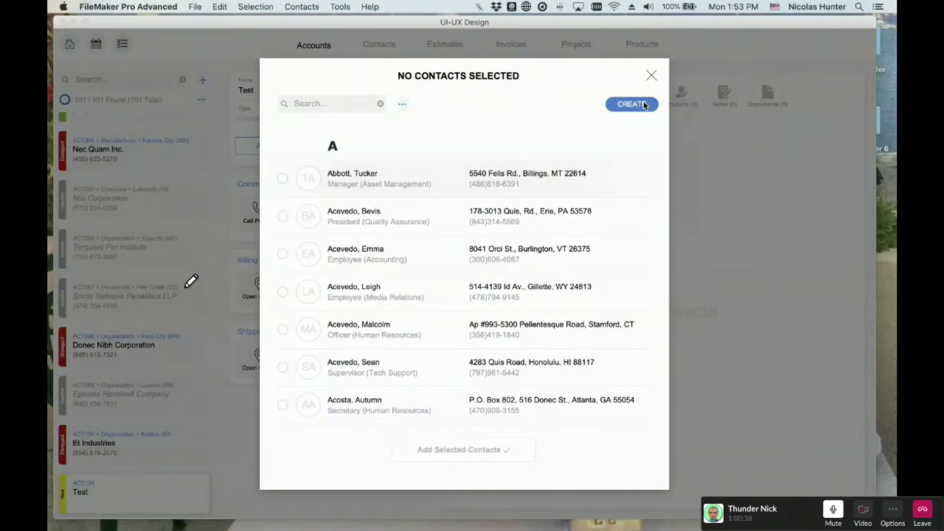
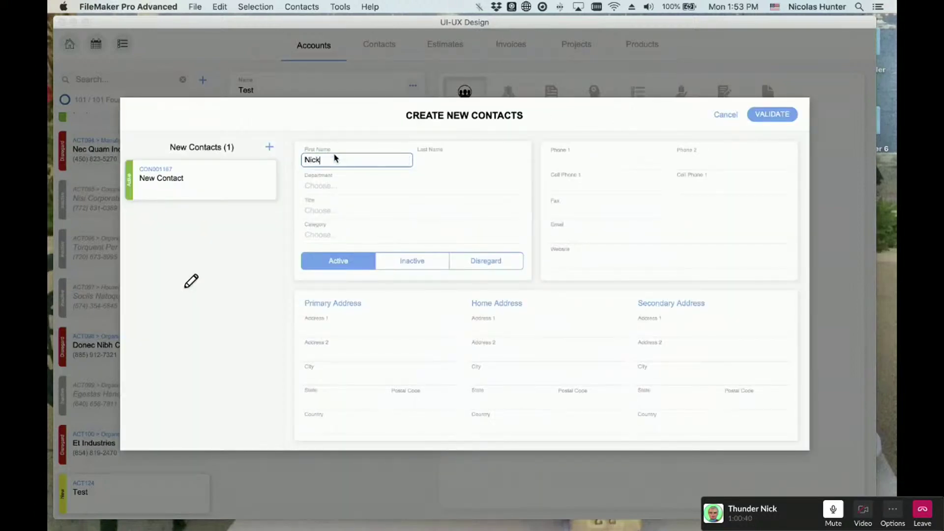
{"action": "key", "text": "Tab"}
{"action": "key", "text": "Tab"}
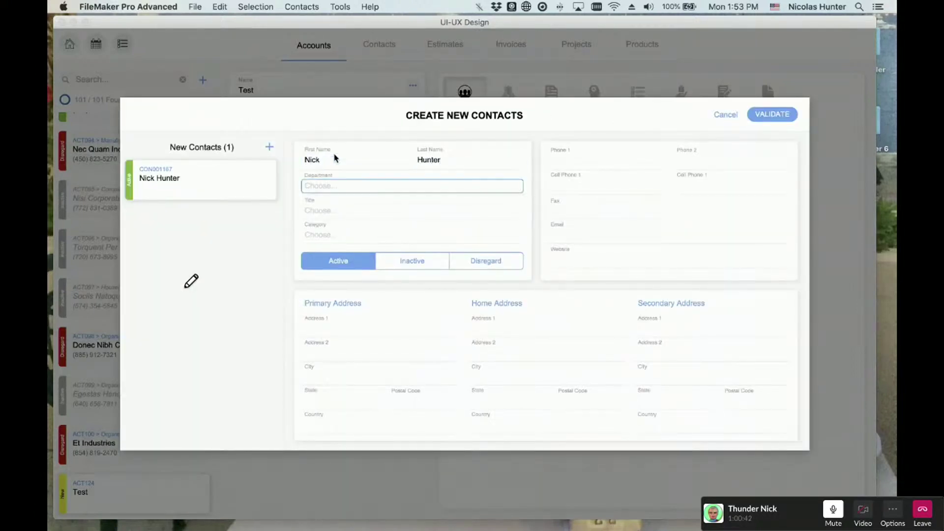
{"action": "type", "text": "Accounting"}
{"action": "key", "text": "Tab"}
{"action": "type", "text": "President"}
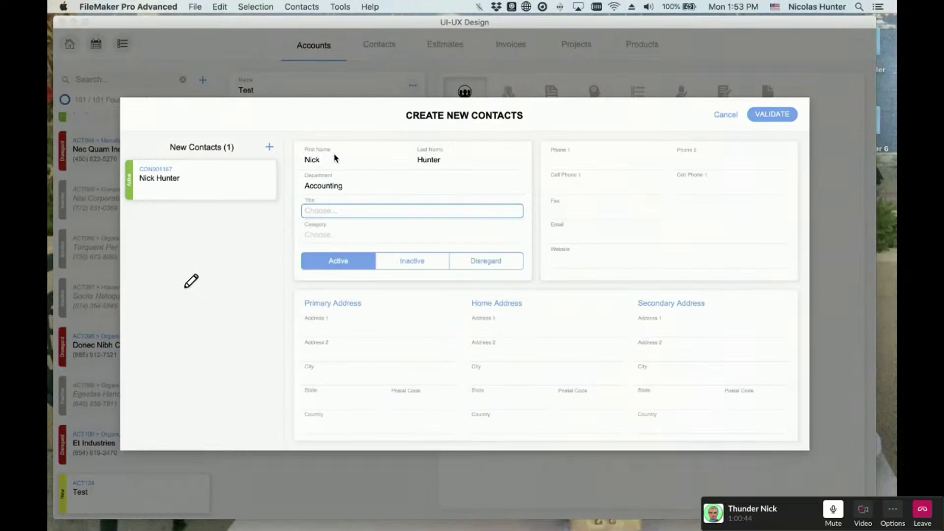
{"action": "key", "text": "Tab"}
{"action": "type", "text": "Hot Prospect"}
{"action": "key", "text": "Tab"}
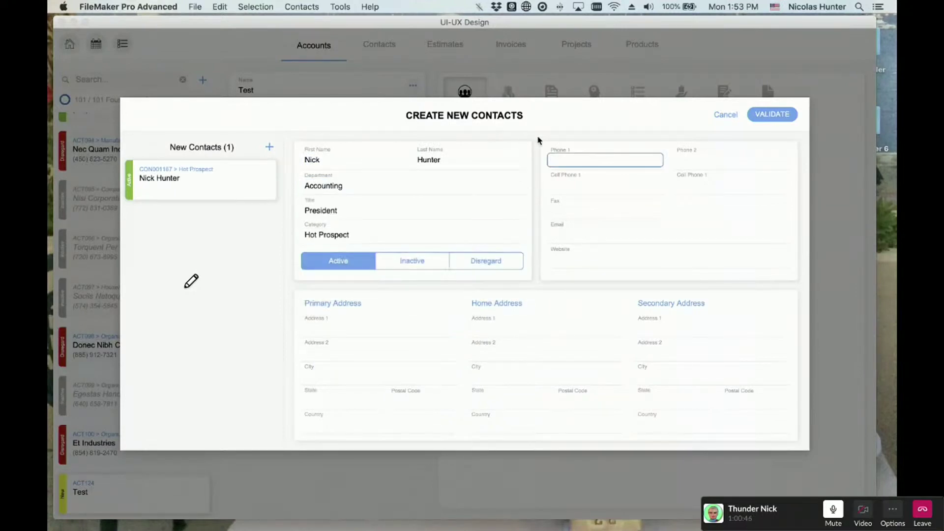
{"action": "type", "text": "309876553"}
{"action": "key", "text": "Tab"}
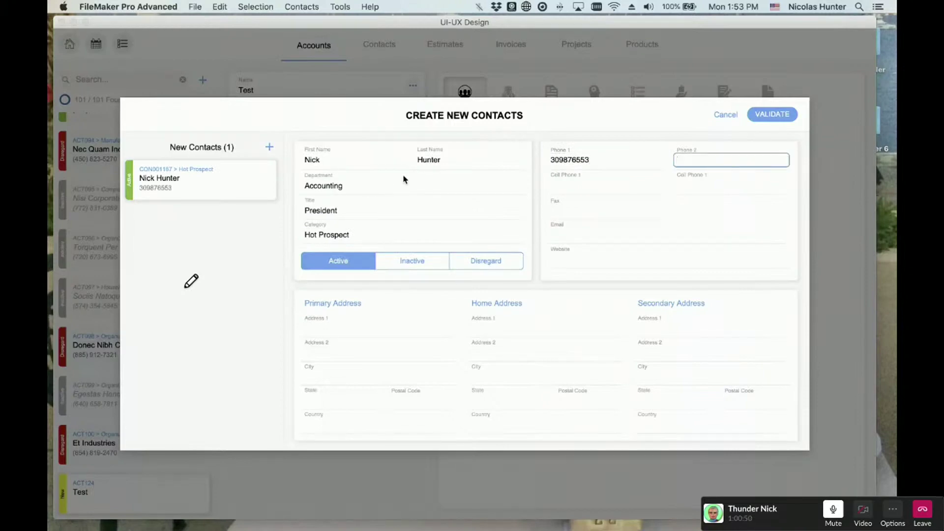
- Add a second Accounting President, Hot Prospect contact with name and phone, then validate both
{"action": "key", "text": "super+n"}
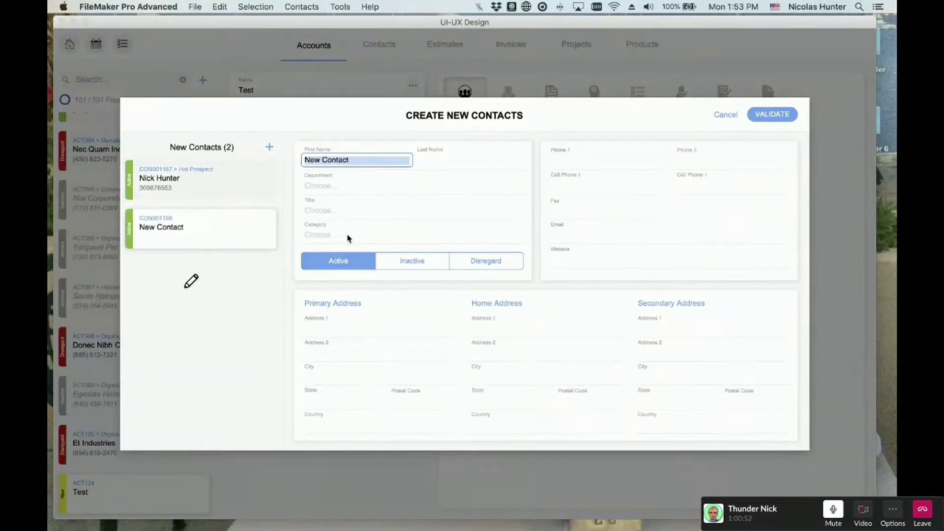
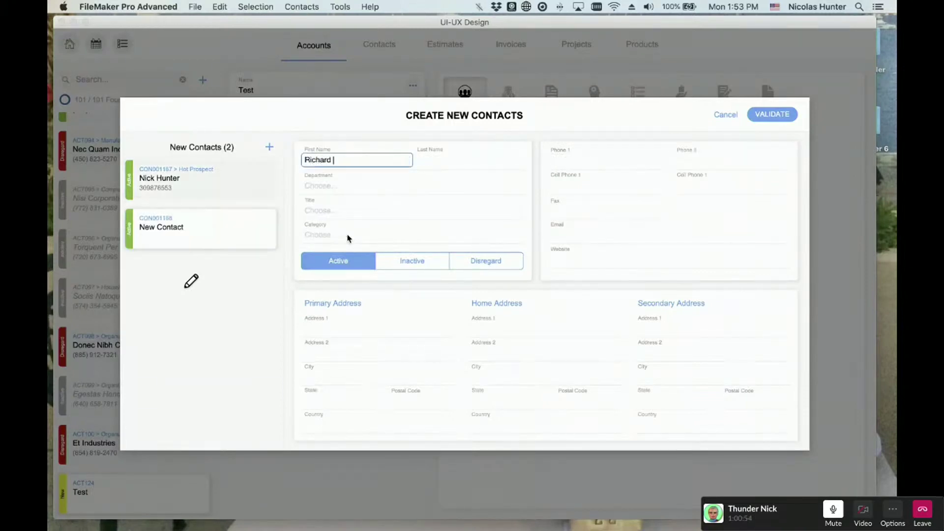
{"action": "key", "text": "Tab"}
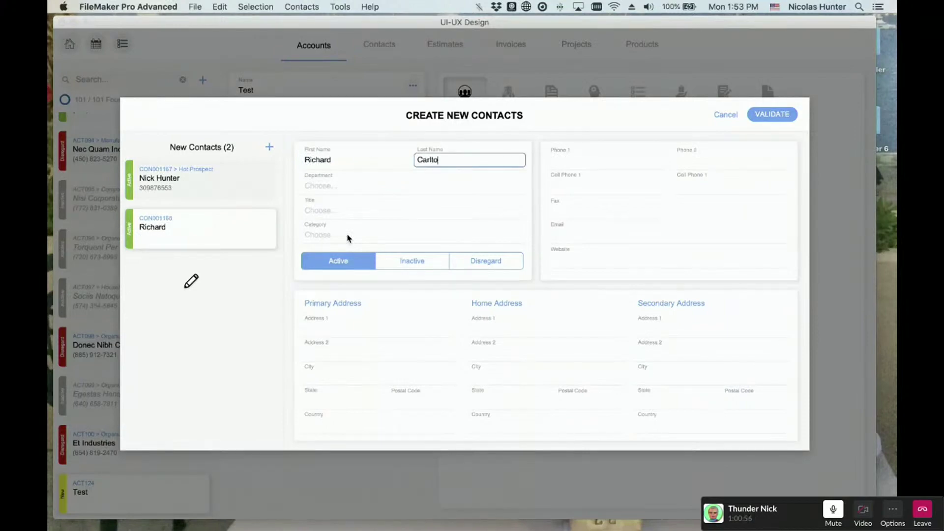
{"action": "key", "text": "Tab"}
{"action": "key", "text": "Return"}
{"action": "key", "text": "Tab"}
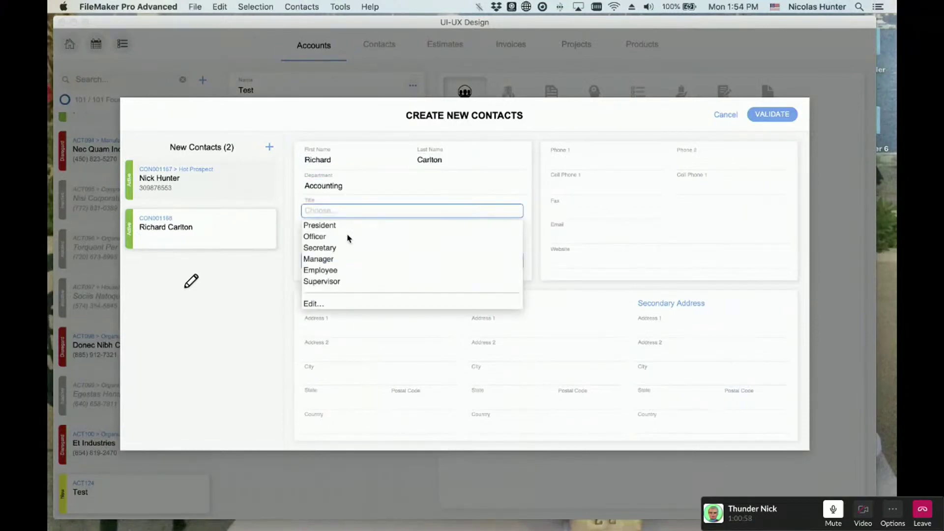
{"action": "key", "text": "Return"}
{"action": "key", "text": "Tab"}
{"action": "key", "text": "Return"}
{"action": "key", "text": "Tab"}
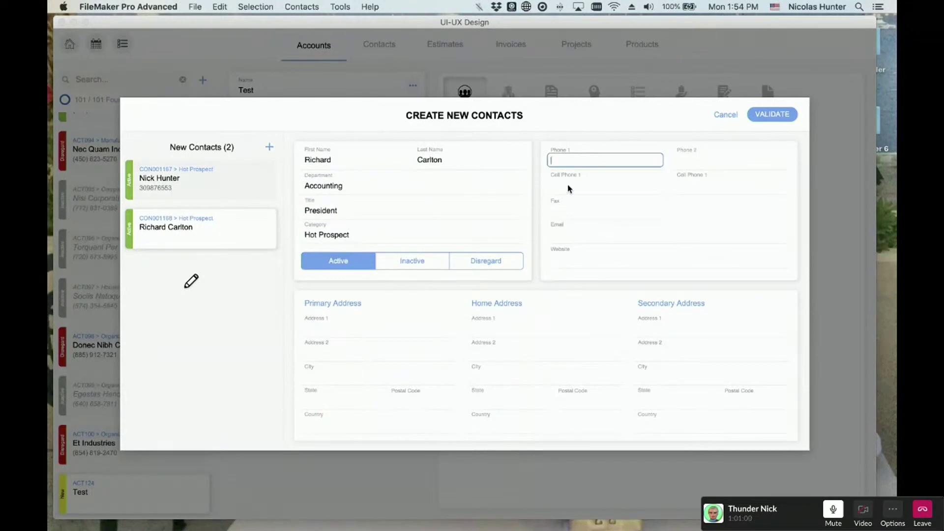
{"action": "key", "text": "Tab"}
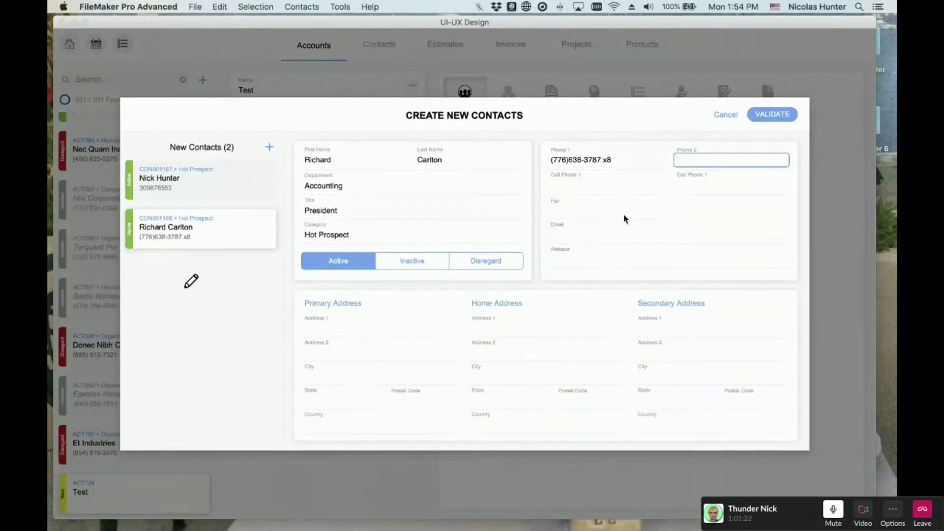
{"action": "left_click", "coordinate": [773, 115]}
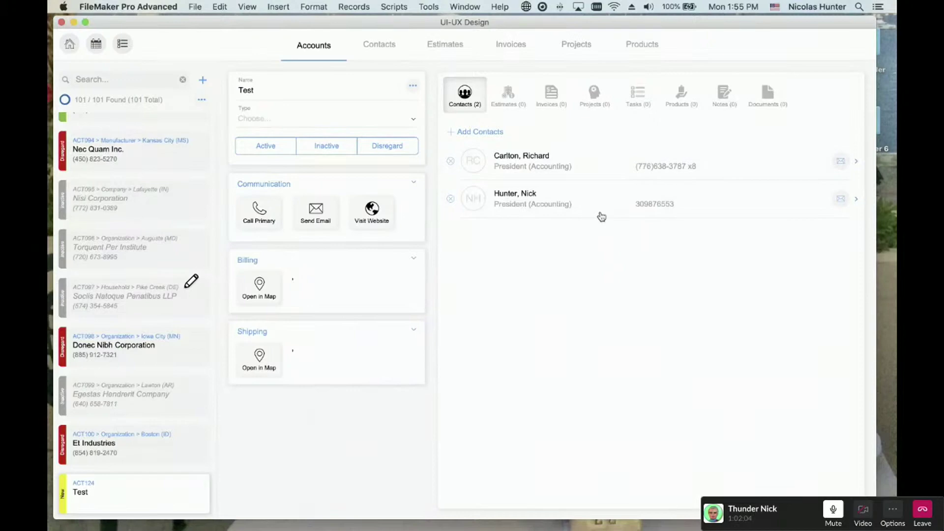
- Search the picker by a contact surname, select all five matches, and begin a new contact
{"action": "left_click", "coordinate": [493, 137]}
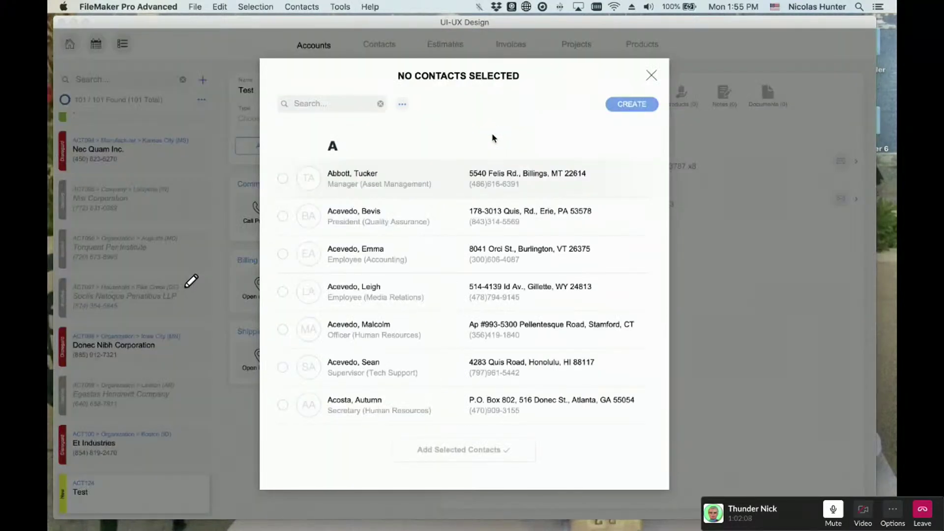
{"action": "left_click", "coordinate": [345, 105]}
{"action": "type", "text": "acevedo"}
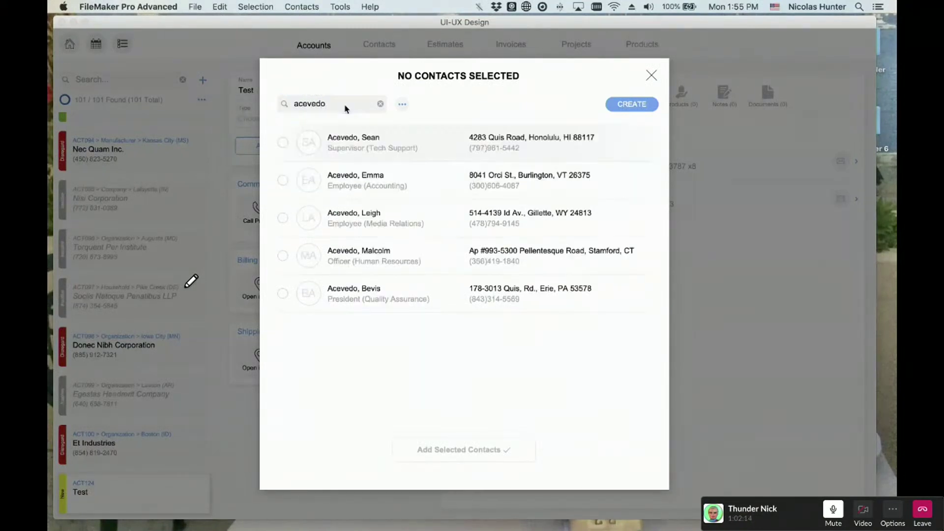
{"action": "key", "text": "super+a"}
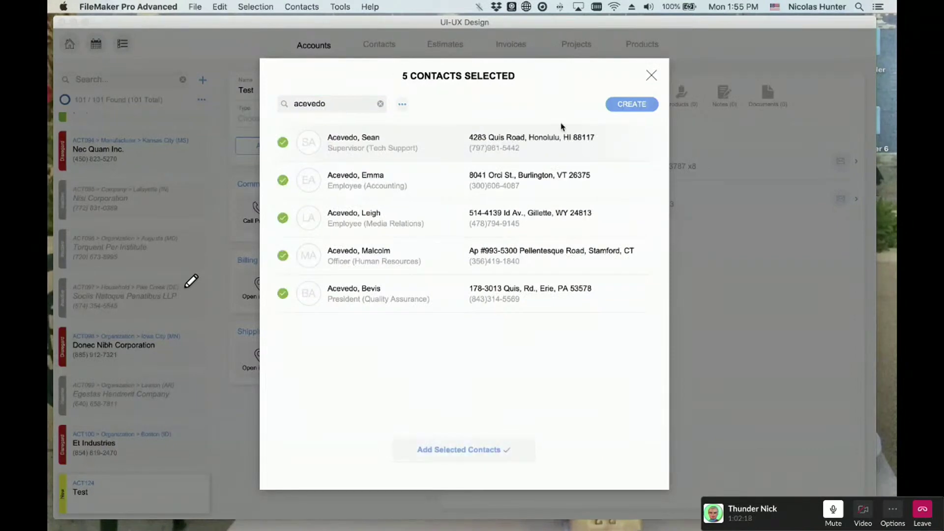
{"action": "left_click", "coordinate": [630, 105]}
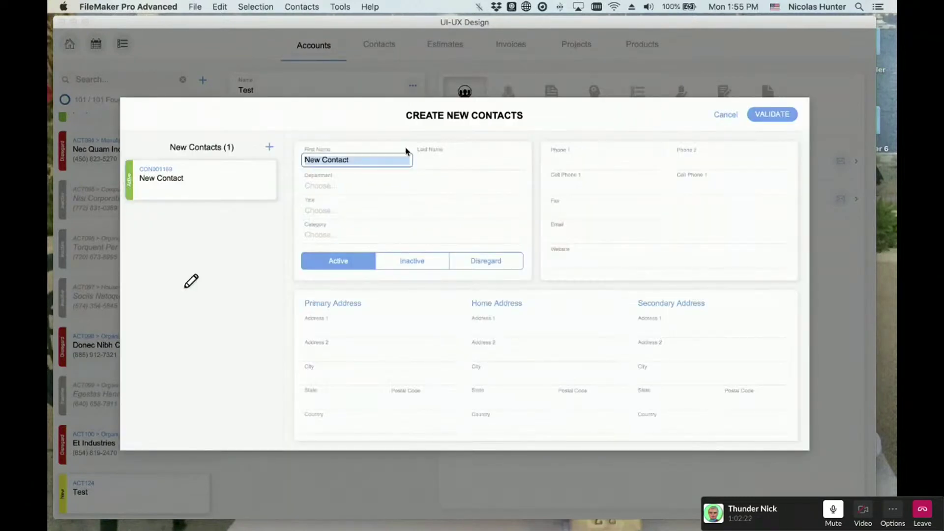
{"action": "type", "text": "Joe"}
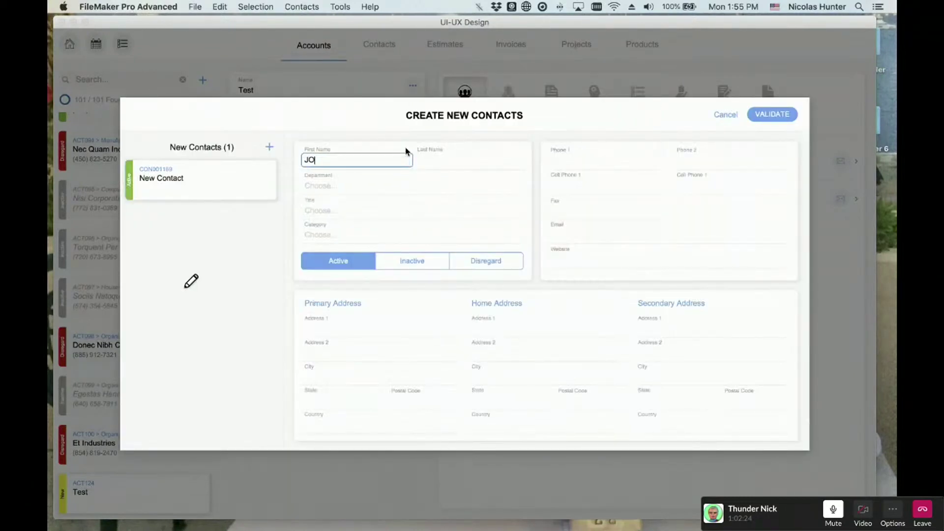
{"action": "key", "text": "BackSpace"}
{"action": "key", "text": "BackSpace"}
{"action": "key", "text": "BackSpace"}
{"action": "key", "text": "Tab"}
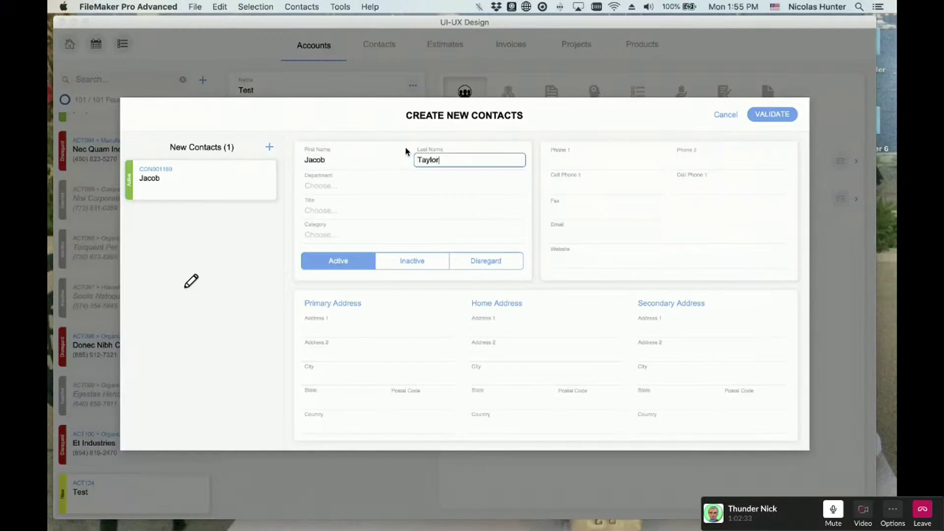
- Set department Gedi Council, title President and category Hot Prospect, leaving phone empty
{"action": "key", "text": "Tab"}
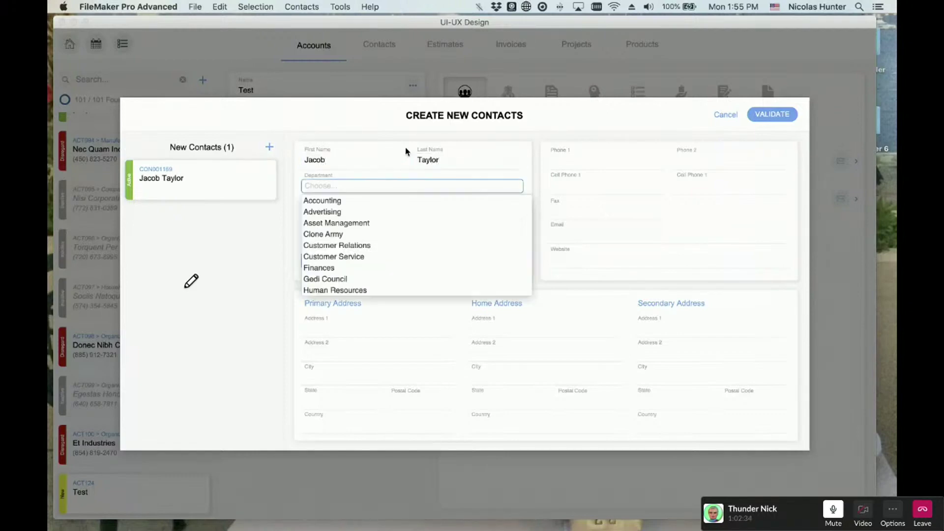
{"action": "key", "text": "Down"}
{"action": "key", "text": "Down"}
{"action": "key", "text": "Down"}
{"action": "key", "text": "Down"}
{"action": "key", "text": "Down"}
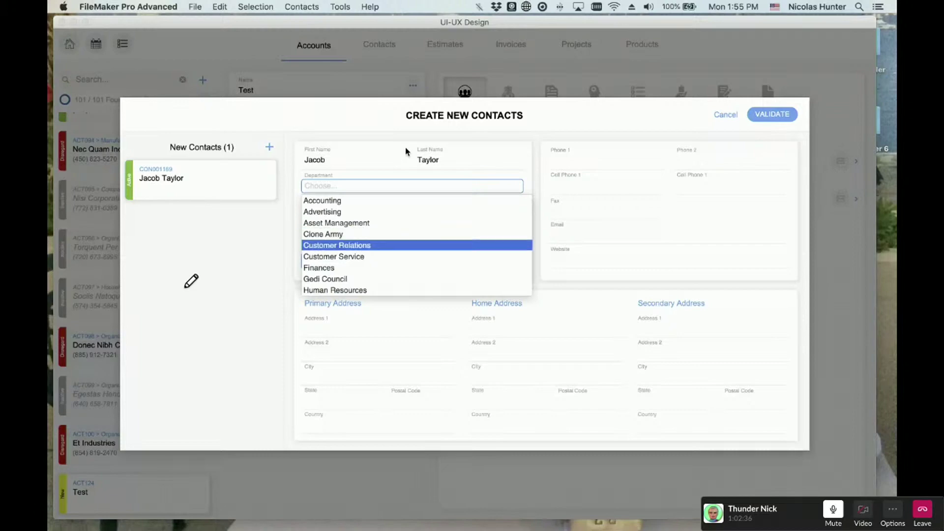
{"action": "key", "text": "Return"}
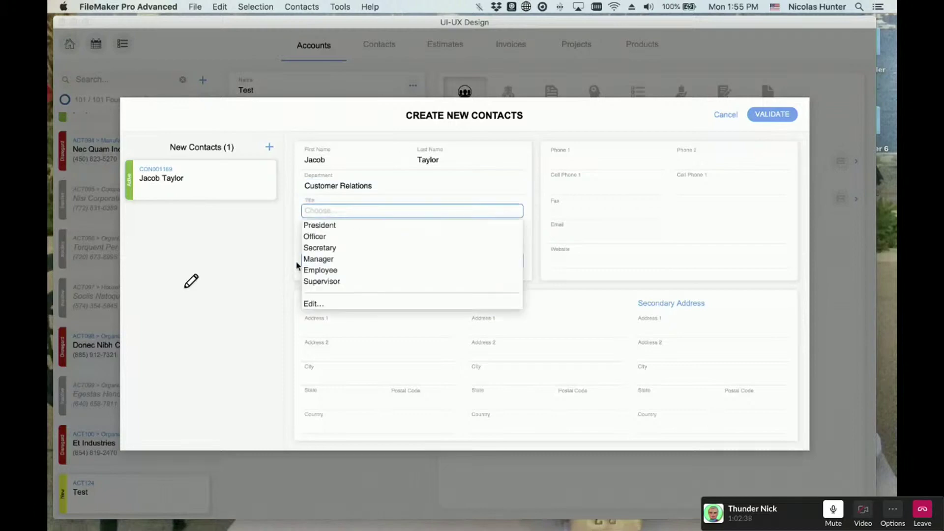
{"action": "key", "text": "Escape"}
{"action": "left_click", "coordinate": [324, 185]}
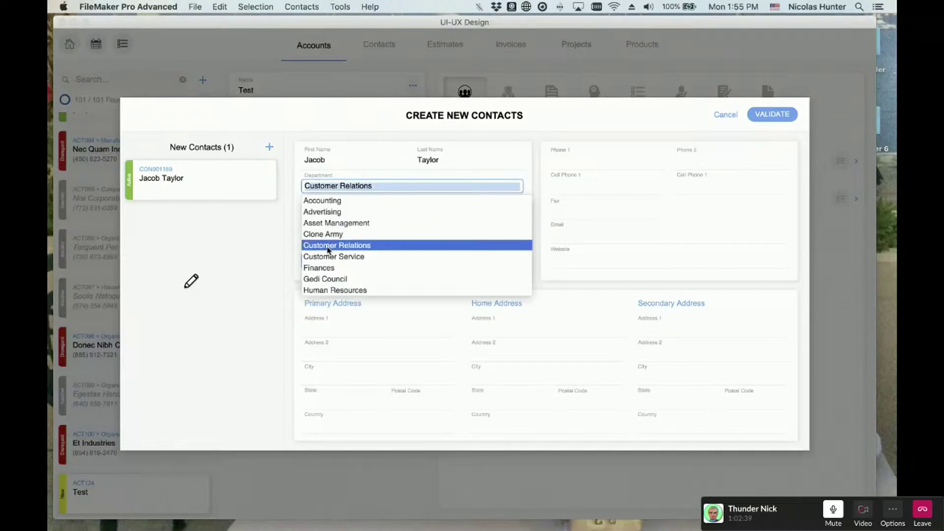
{"action": "left_click", "coordinate": [324, 277]}
{"action": "left_click", "coordinate": [324, 225]}
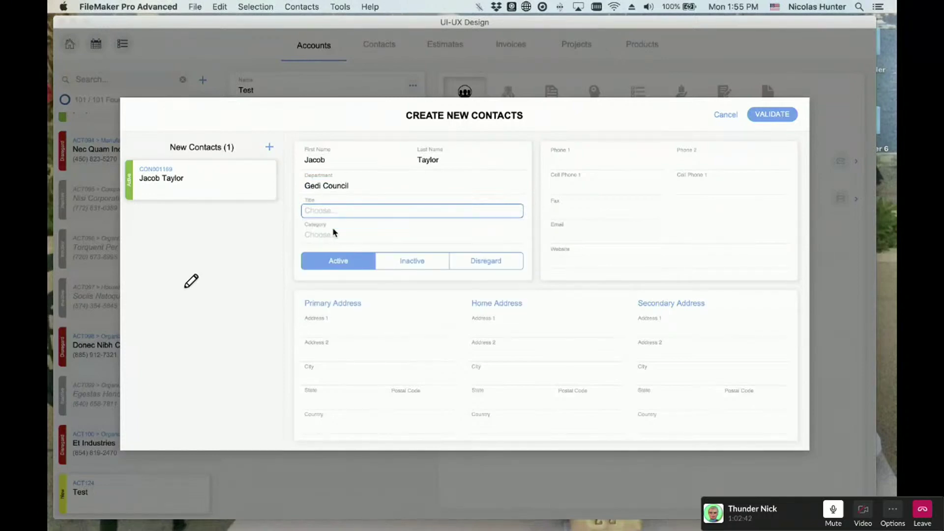
{"action": "left_click", "coordinate": [333, 249]}
{"action": "left_click", "coordinate": [564, 110]}
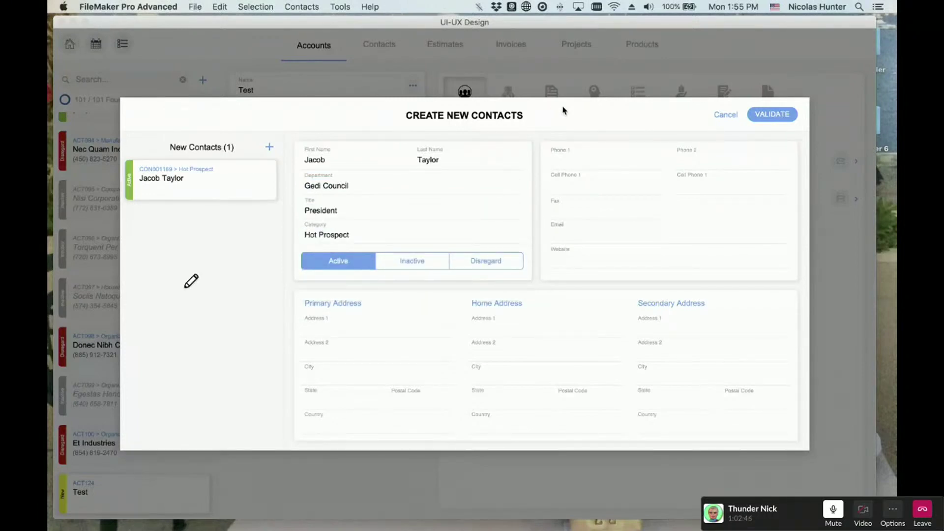
{"action": "key", "text": "super+n"}
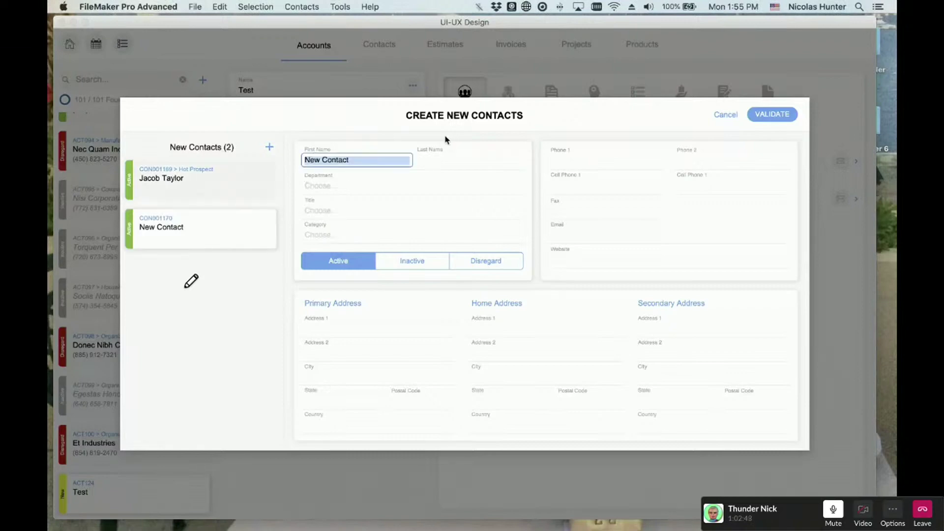
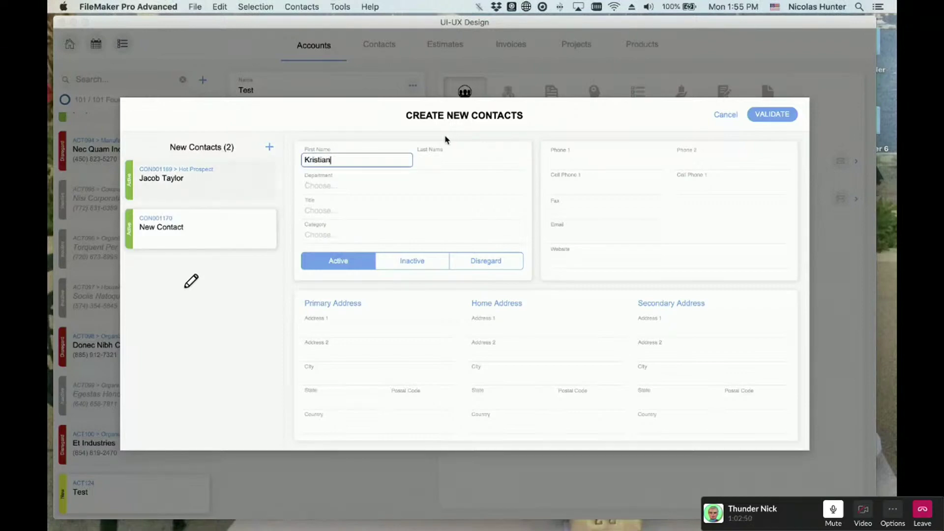
{"action": "key", "text": "Tab"}
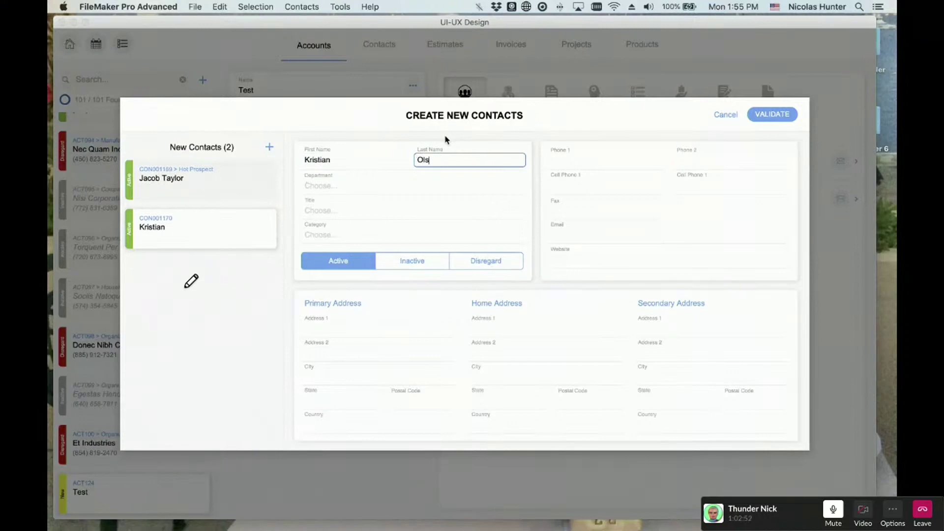
- Set its department to Asset Management, title Officer and category Hot Prospect
{"action": "key", "text": "Tab"}
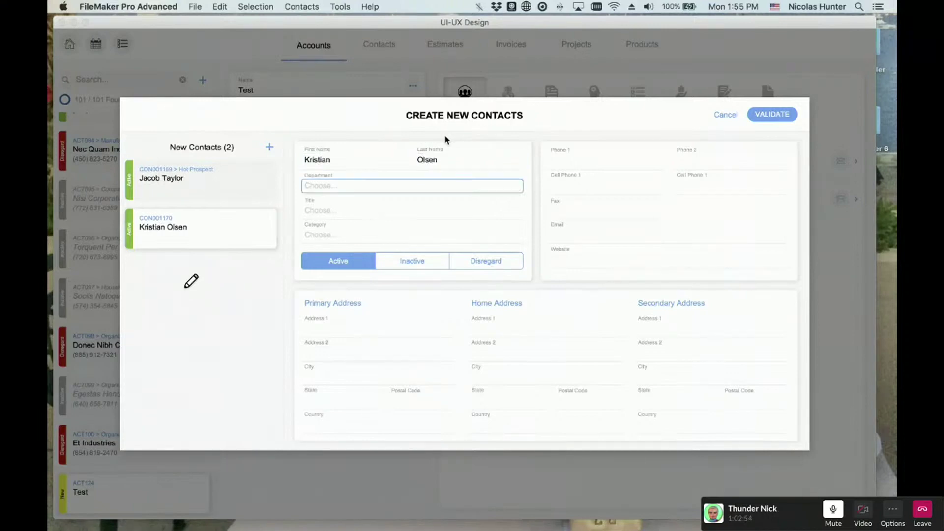
{"action": "key", "text": "Down"}
{"action": "key", "text": "Down"}
{"action": "key", "text": "Down"}
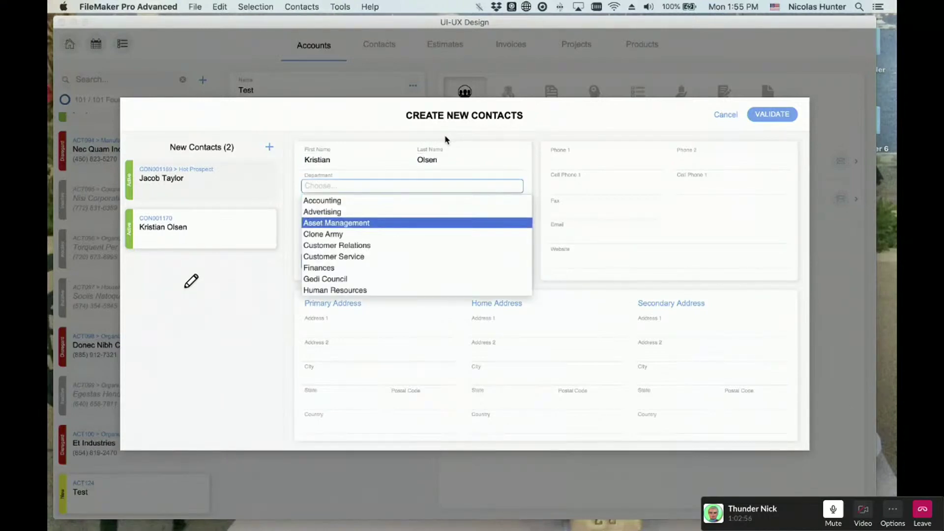
{"action": "key", "text": "Tab"}
{"action": "key", "text": "Down"}
{"action": "key", "text": "Tab"}
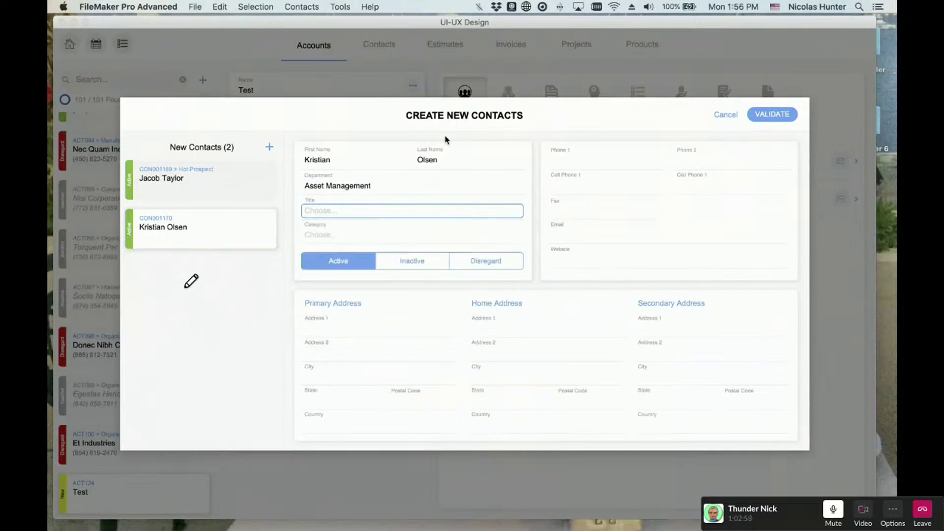
{"action": "key", "text": "Down"}
{"action": "key", "text": "Tab"}
- Enter a Phone 1 number and validate the new contacts
{"action": "type", "text": "skdh"}
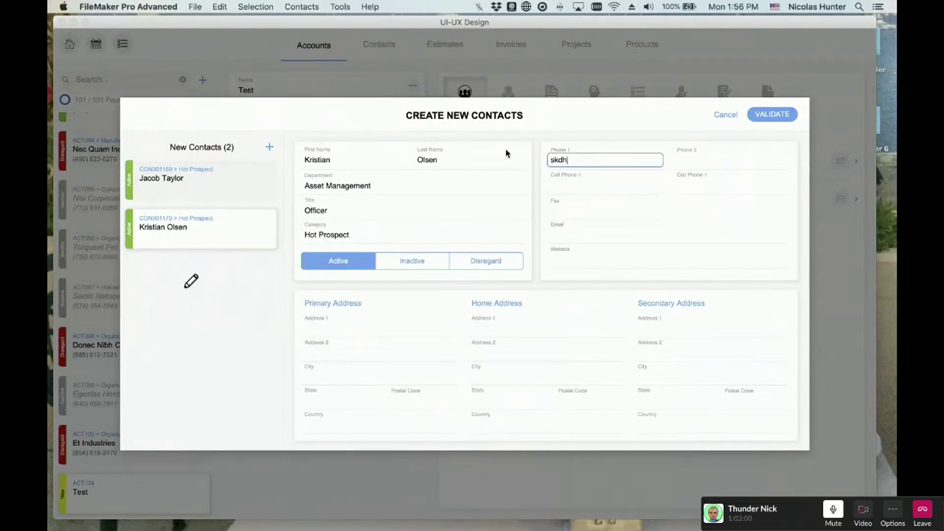
{"action": "key", "text": "BackSpace"}
{"action": "key", "text": "BackSpace"}
{"action": "key", "text": "BackSpace"}
{"action": "key", "text": "BackSpace"}
{"action": "type", "text": "738473847834"}
{"action": "key", "text": "Tab"}
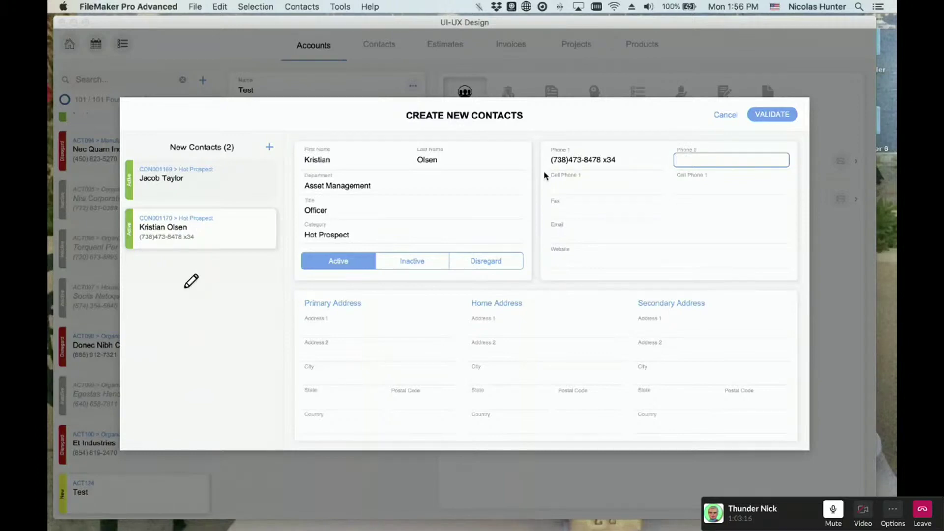
{"action": "key", "text": "Tab"}
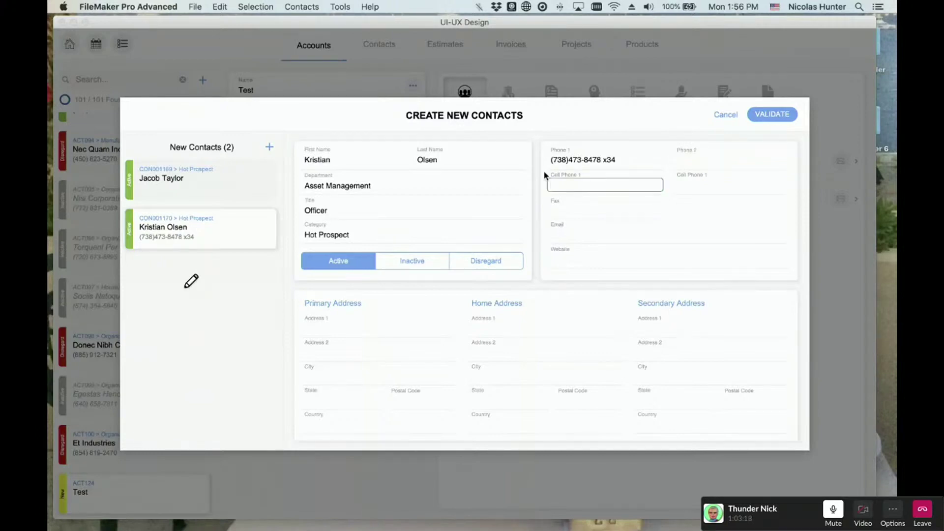
{"action": "left_click", "coordinate": [761, 116]}
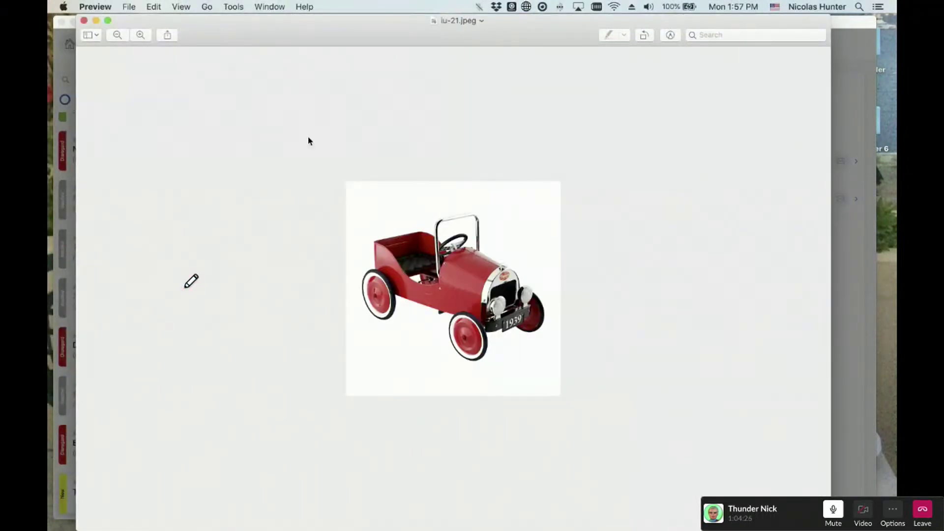
- Zoom into the pedal-car image, quit Preview, and show the FileMaker toolbar
{"action": "left_click", "coordinate": [142, 36]}
{"action": "left_click", "coordinate": [141, 36]}
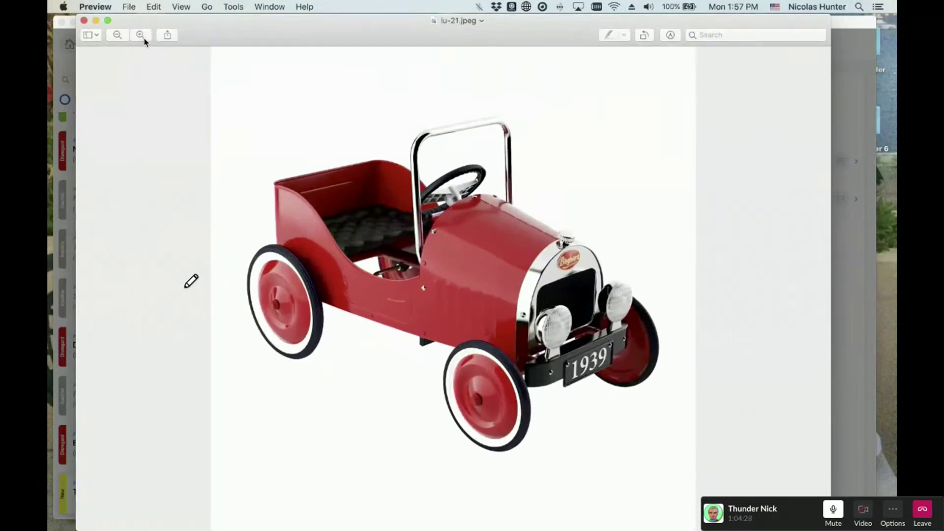
{"action": "key", "text": "cmd+q"}
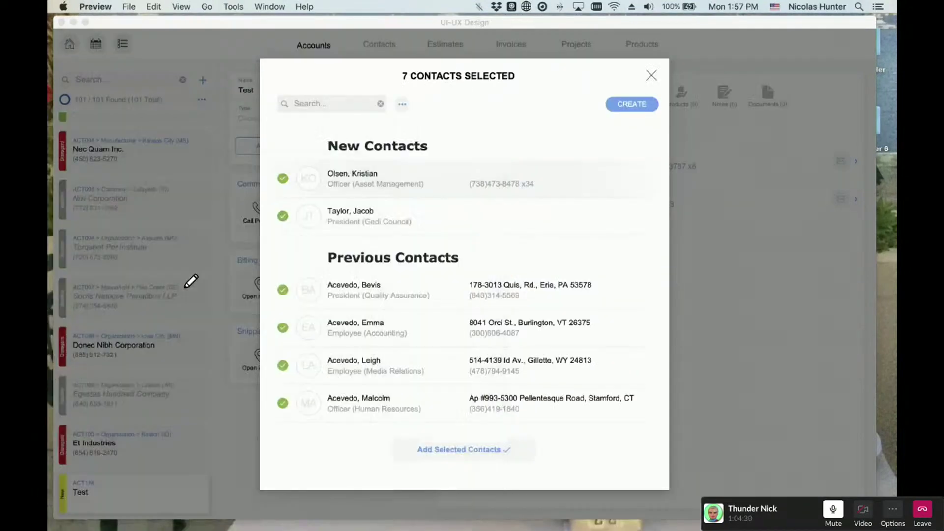
{"action": "key", "text": "super+alt+s"}
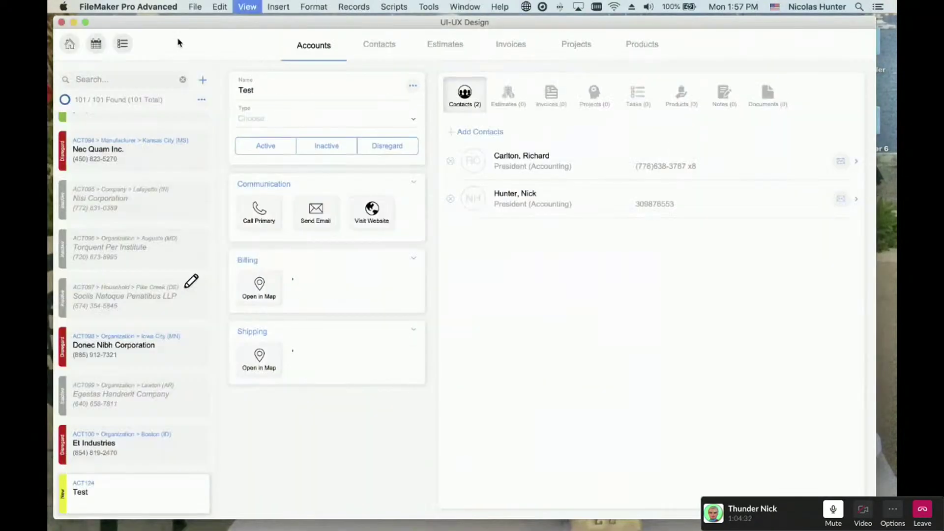
{"action": "left_click", "coordinate": [126, 71]}
- Switch to Layout #272 and fill its empty third and fourth rows with contacts
{"action": "left_click", "coordinate": [132, 165]}
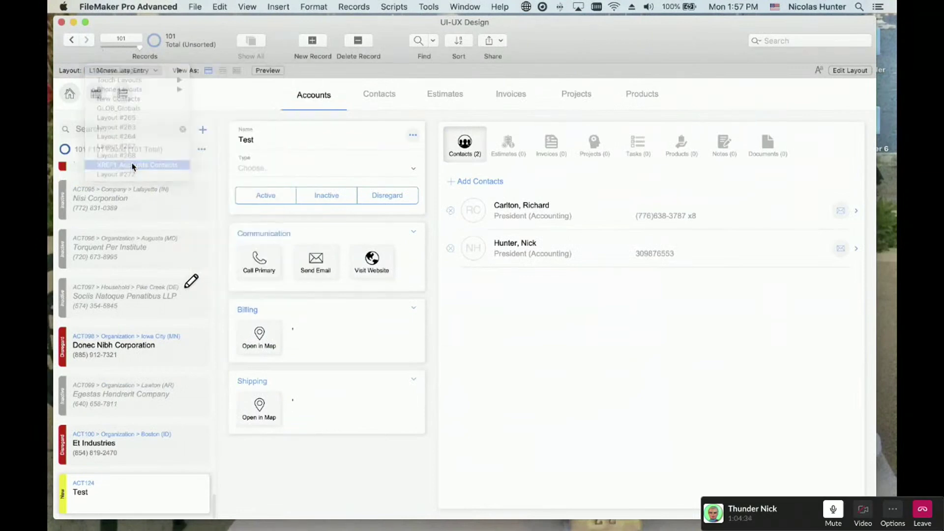
{"action": "left_click", "coordinate": [111, 71]}
{"action": "left_click", "coordinate": [112, 80]}
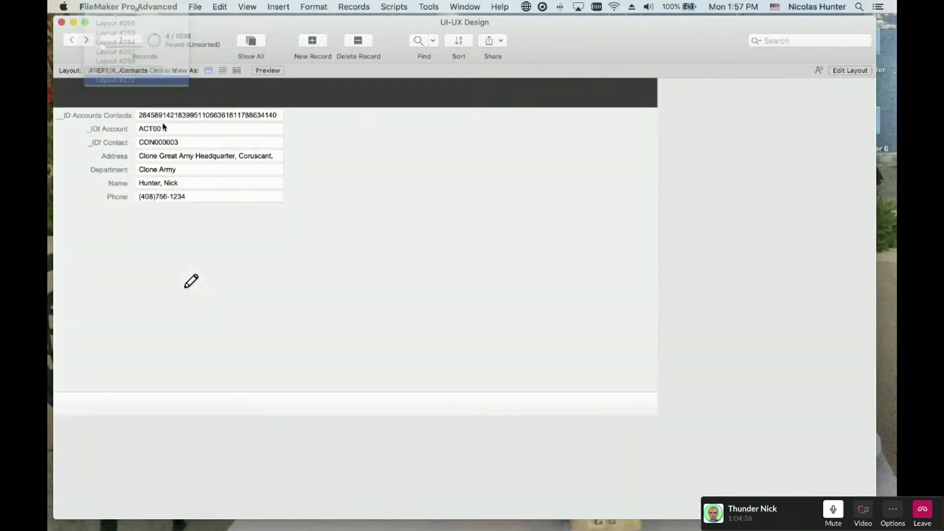
{"action": "left_click", "coordinate": [132, 159]}
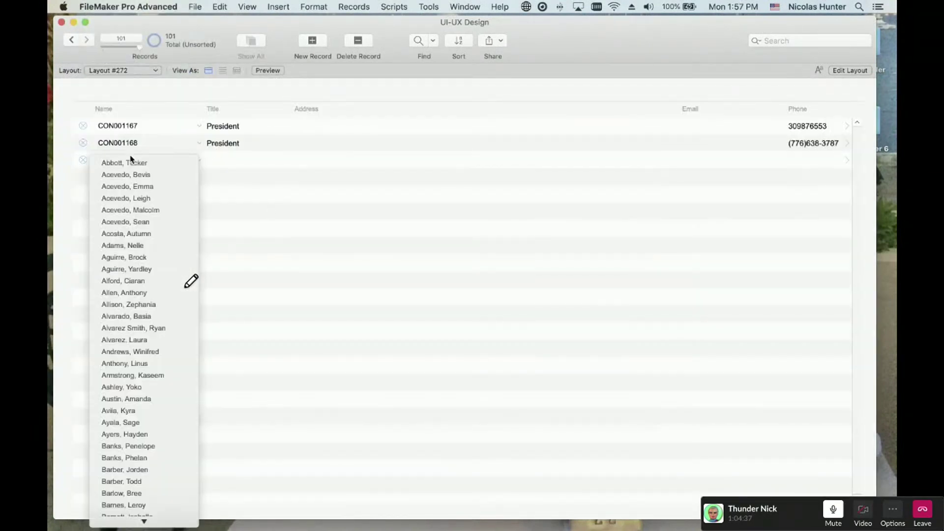
{"action": "left_click", "coordinate": [132, 202]}
{"action": "left_click", "coordinate": [124, 182]}
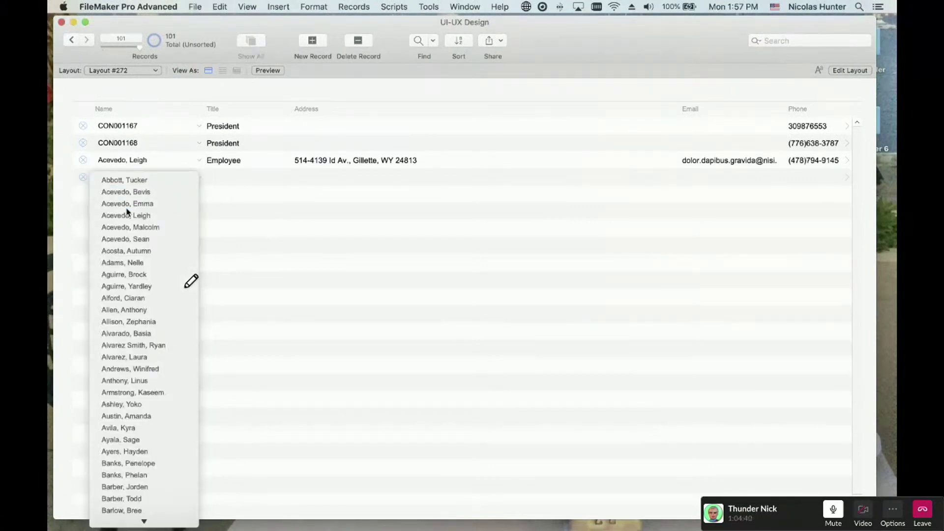
{"action": "left_click", "coordinate": [127, 211]}
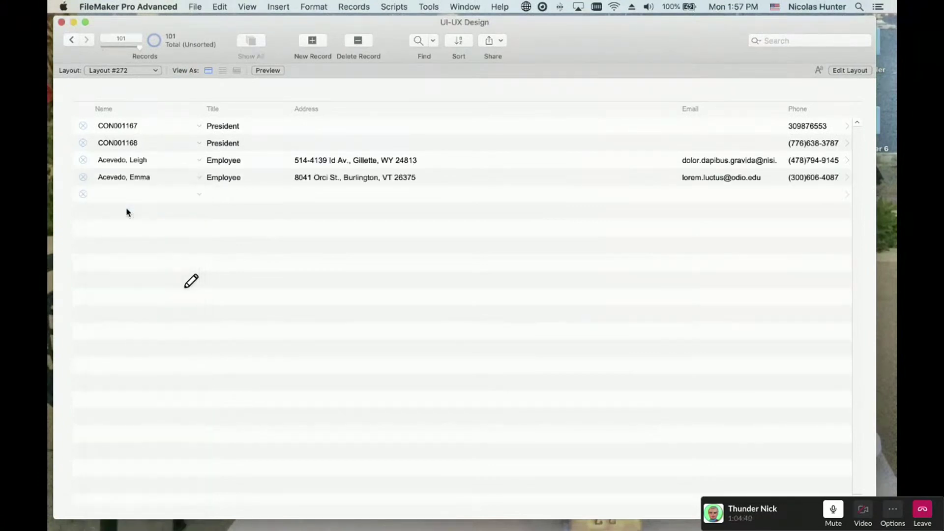
- Switch to the L300a_CONTACTS_Data_Entry layout under Mouse Layouts > Contacts (300)
{"action": "left_click", "coordinate": [111, 71]}
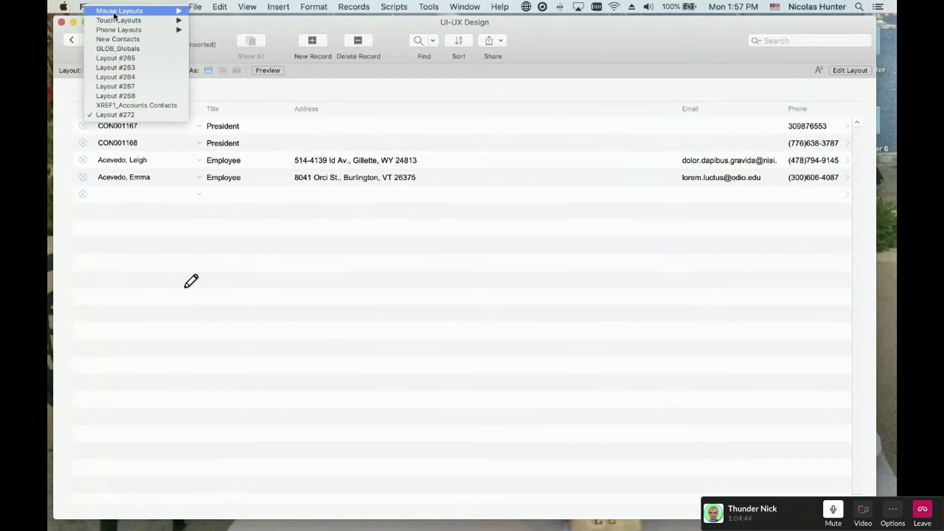
{"action": "mouse_move", "coordinate": [116, 10]}
{"action": "mouse_move", "coordinate": [249, 115]}
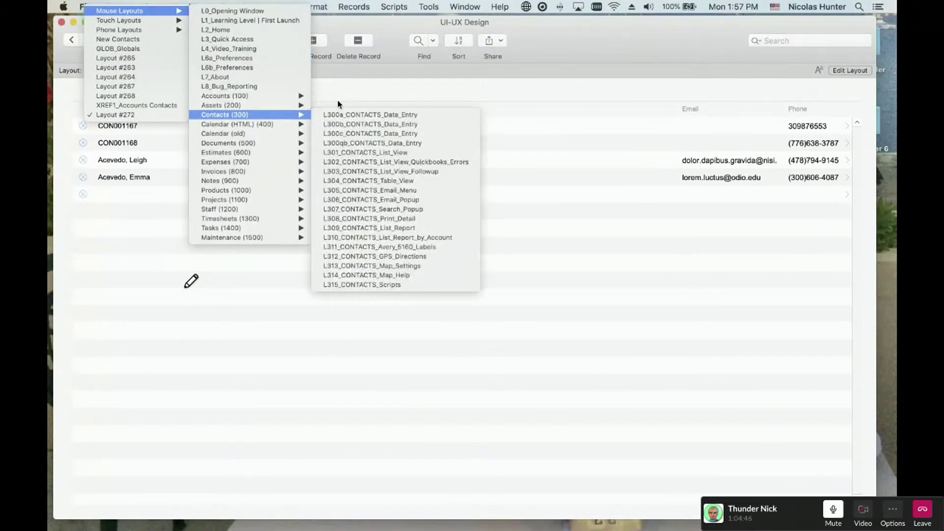
{"action": "left_click", "coordinate": [356, 115]}
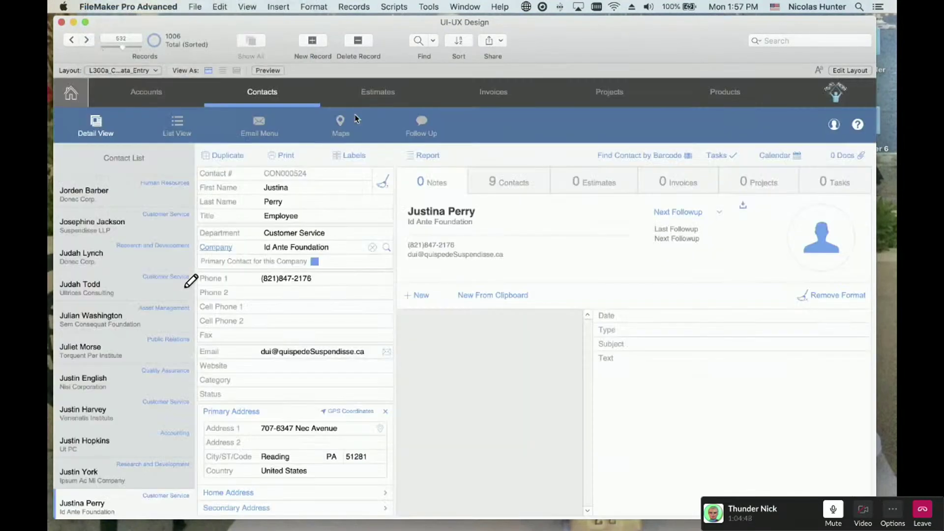
{"action": "left_click", "coordinate": [146, 71]}
- Open the new ACCOUNTS data-entry layout under Accounts (100), showing the Test account's four contacts
{"action": "mouse_move", "coordinate": [145, 75]}
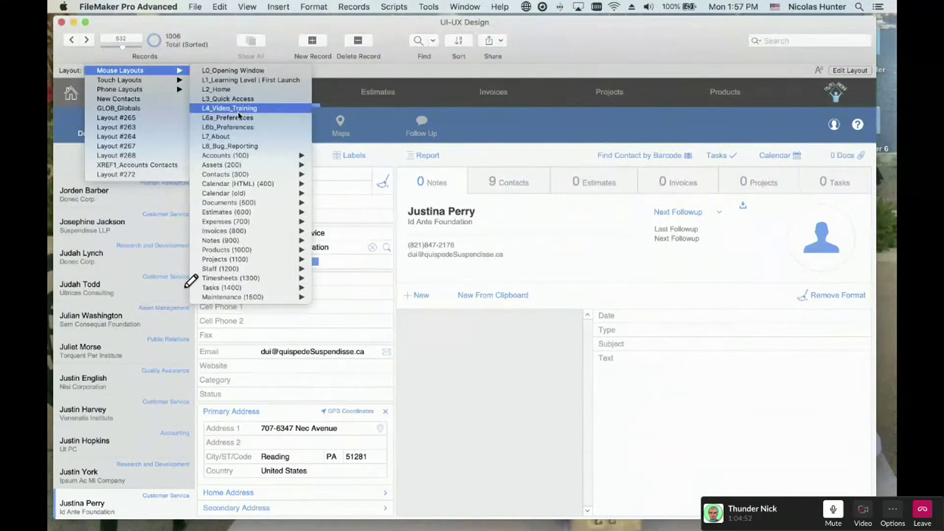
{"action": "mouse_move", "coordinate": [242, 157]}
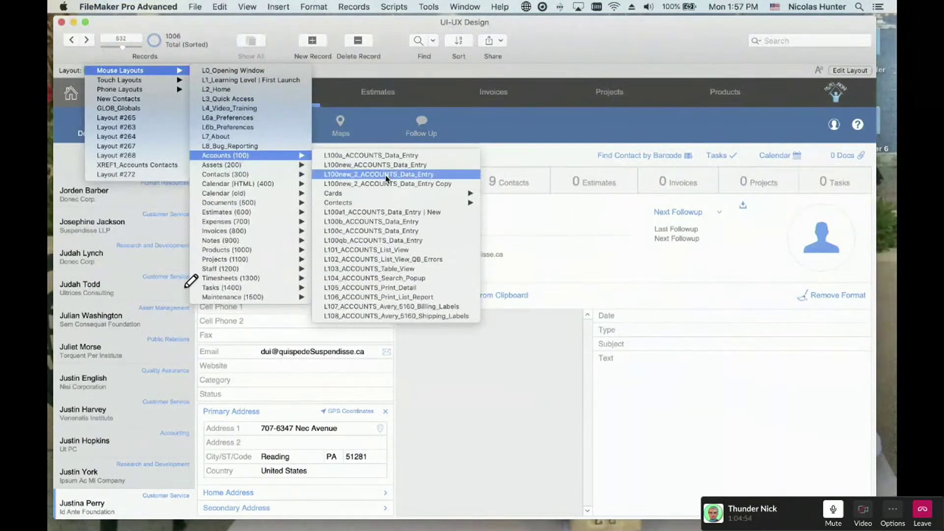
{"action": "left_click", "coordinate": [386, 175]}
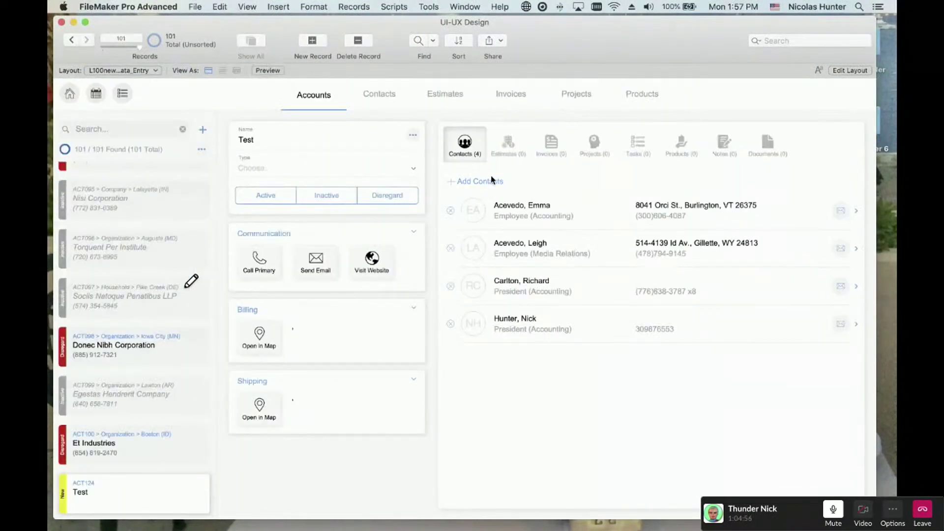
{"action": "left_click", "coordinate": [492, 180]}
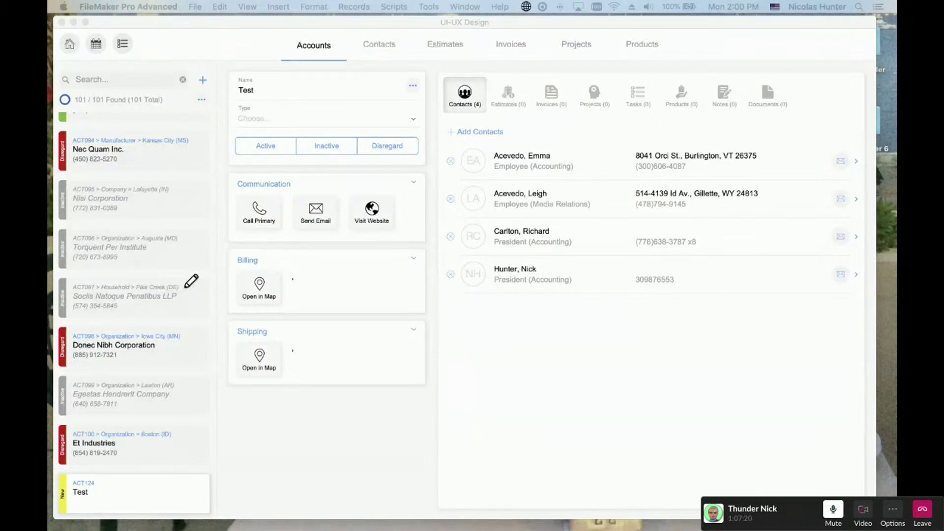
{"action": "left_click", "coordinate": [383, 253]}
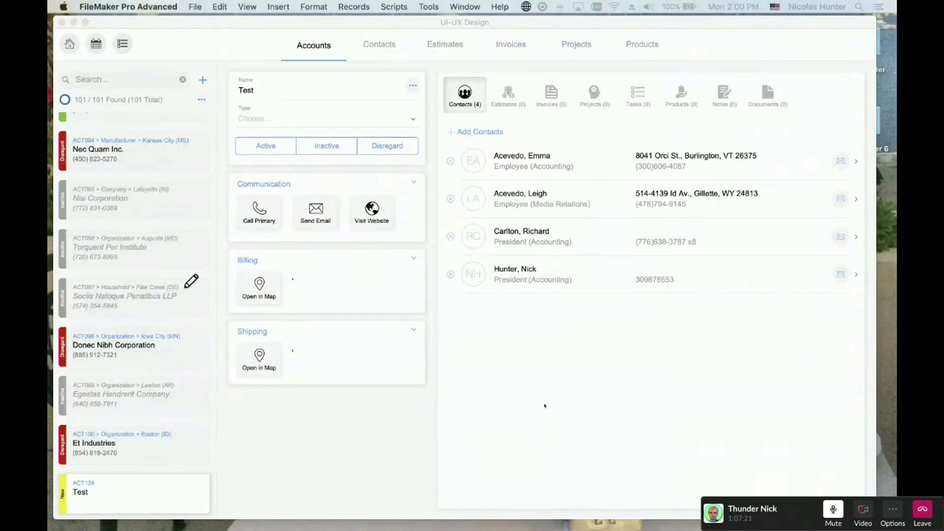
- Open the Test account's contact picker and display the custom Contacts menu
{"action": "left_click", "coordinate": [497, 132]}
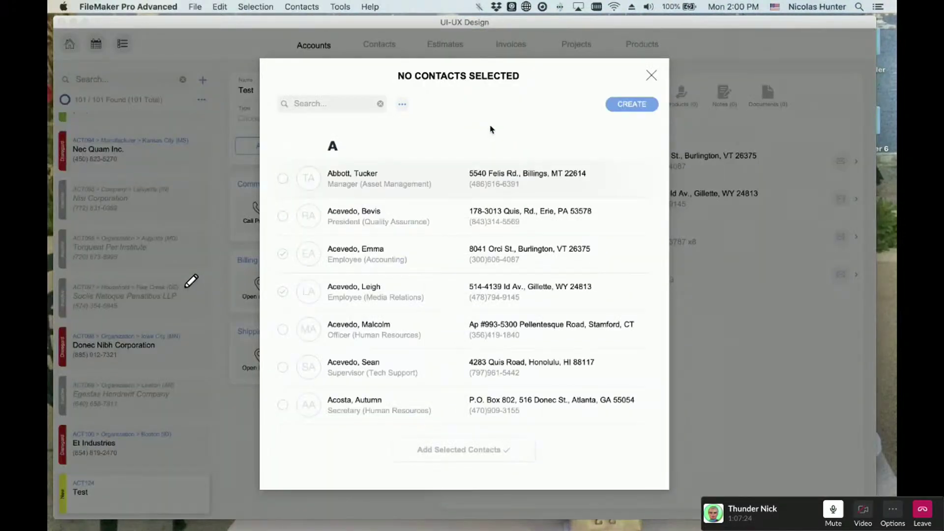
{"action": "left_click", "coordinate": [318, 5]}
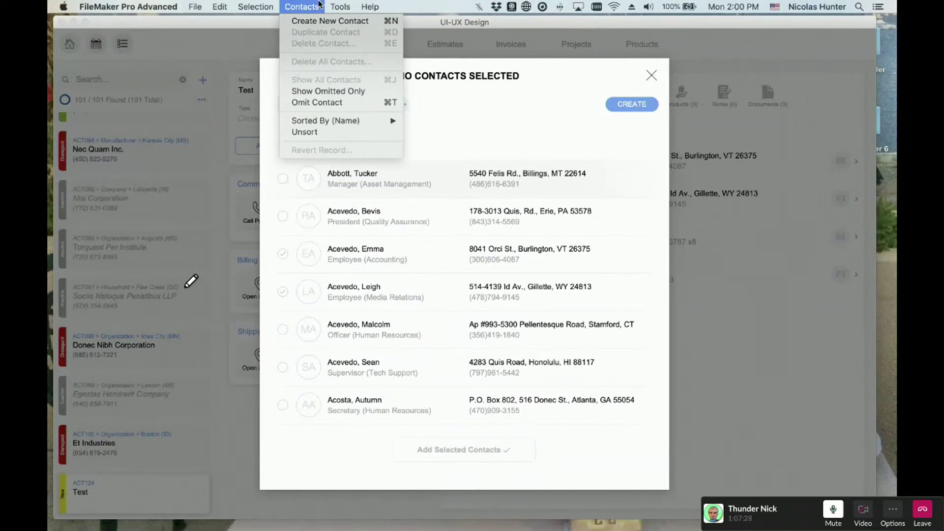
{"action": "left_click", "coordinate": [318, 5]}
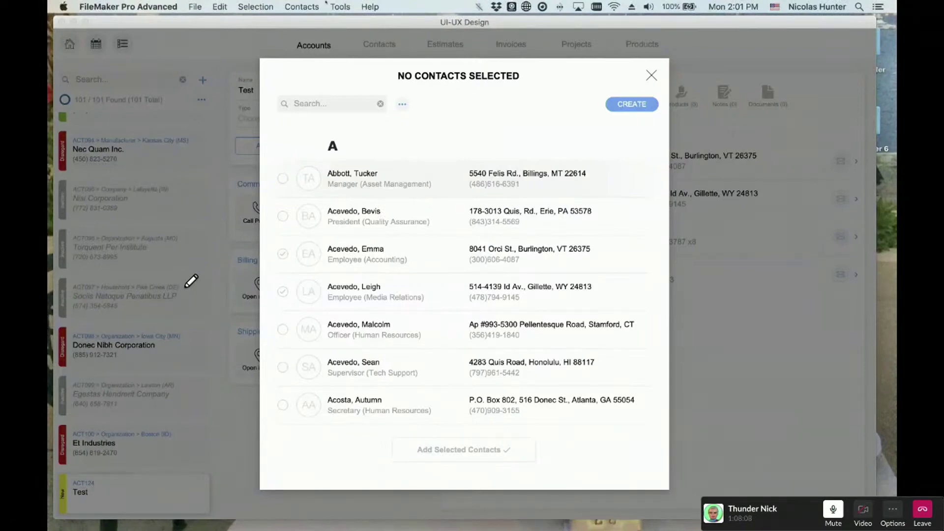
{"action": "left_click", "coordinate": [299, 5]}
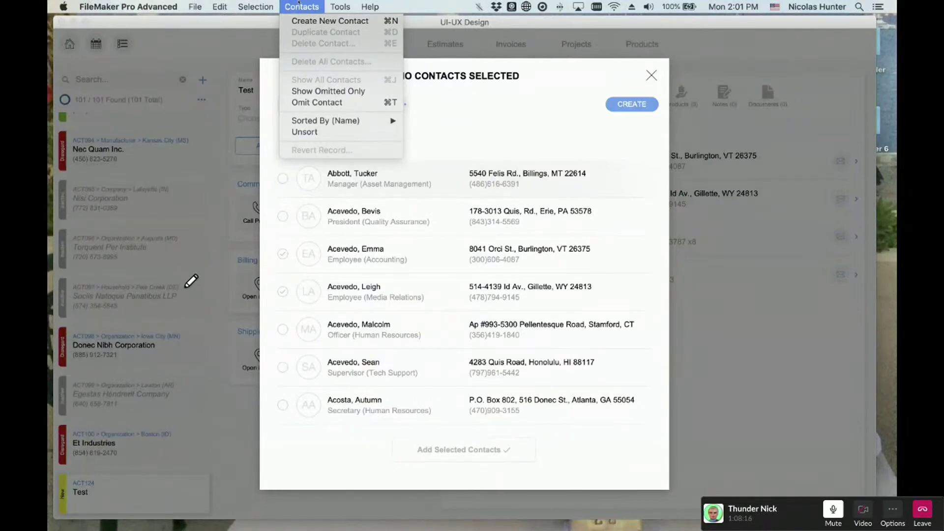
- Create a new contact, then cancel and confirm discarding it
{"action": "left_click", "coordinate": [297, 20]}
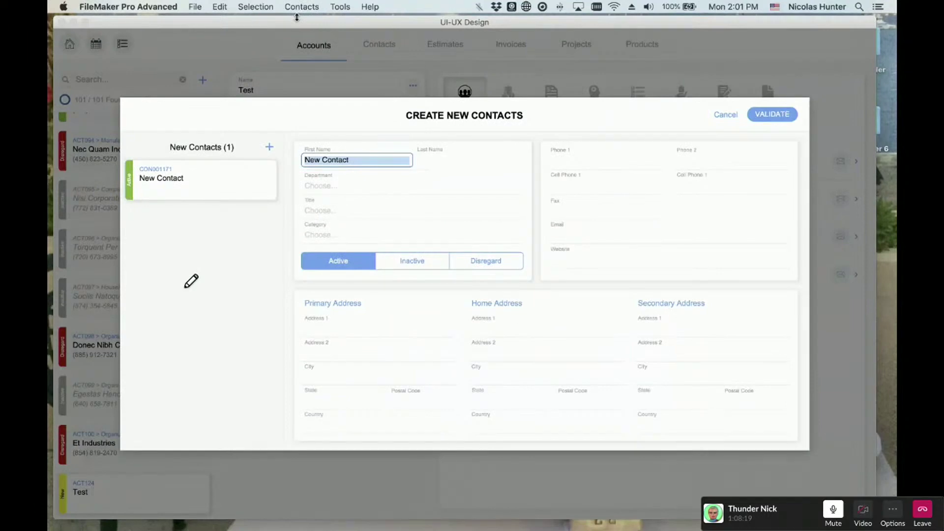
{"action": "left_click", "coordinate": [302, 6]}
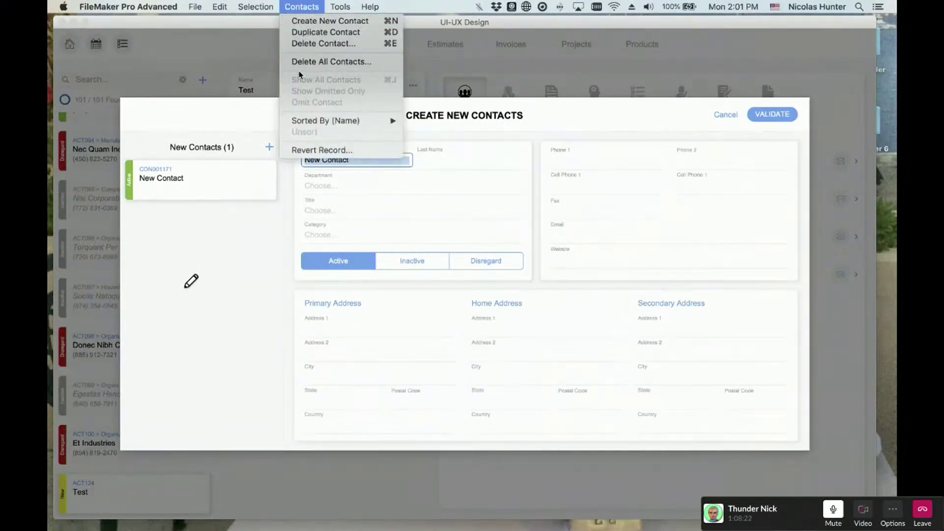
{"action": "left_click", "coordinate": [668, 121]}
{"action": "left_click", "coordinate": [724, 116]}
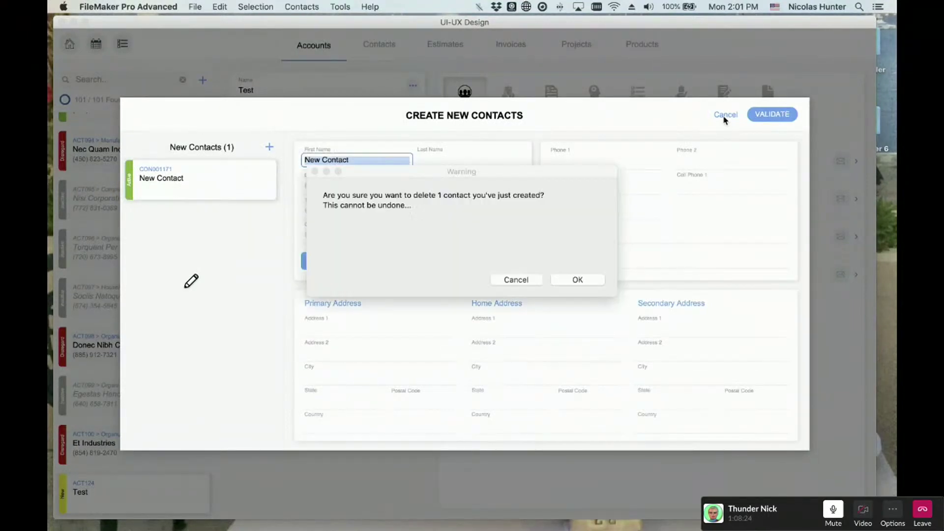
{"action": "left_click", "coordinate": [578, 280]}
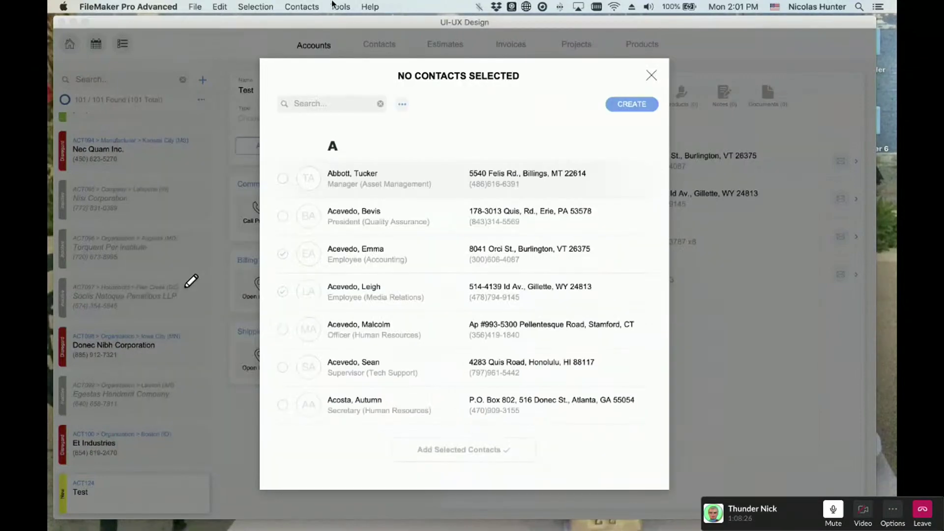
- Create two contacts via Contacts > Create New Contact, then Delete All Contacts and confirm
{"action": "left_click", "coordinate": [301, 7]}
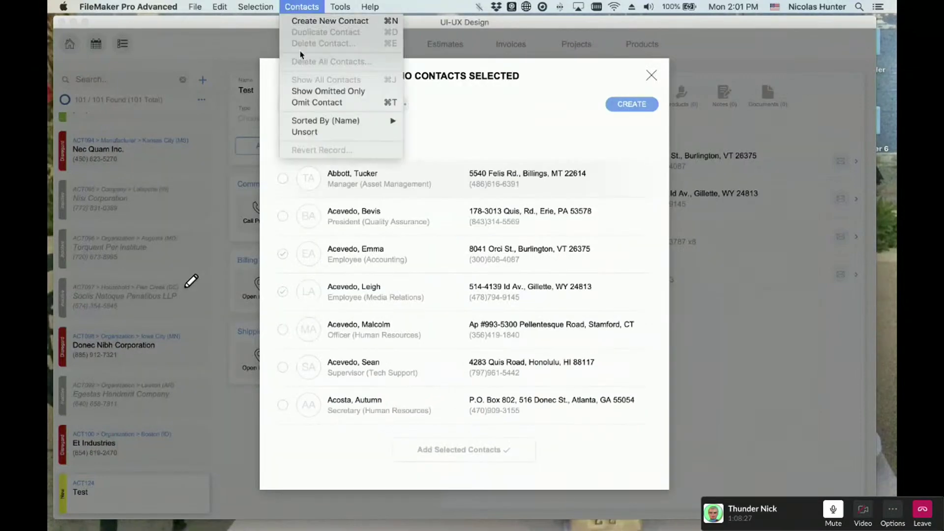
{"action": "left_click", "coordinate": [307, 21]}
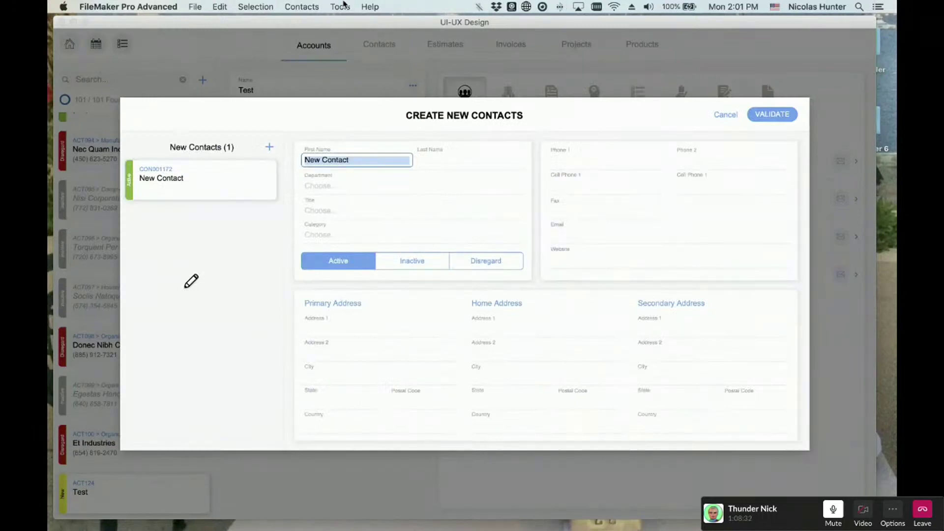
{"action": "left_click", "coordinate": [302, 6]}
{"action": "left_click", "coordinate": [307, 20]}
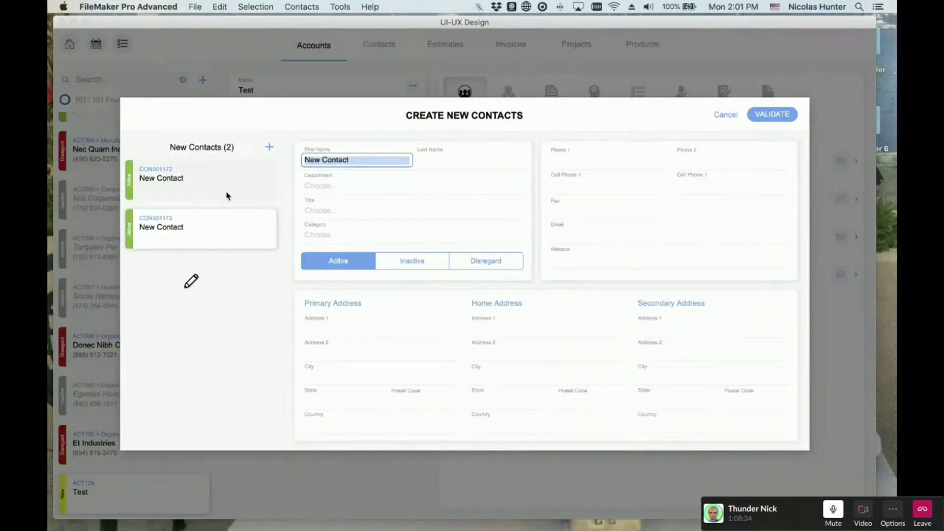
{"action": "left_click", "coordinate": [316, 5]}
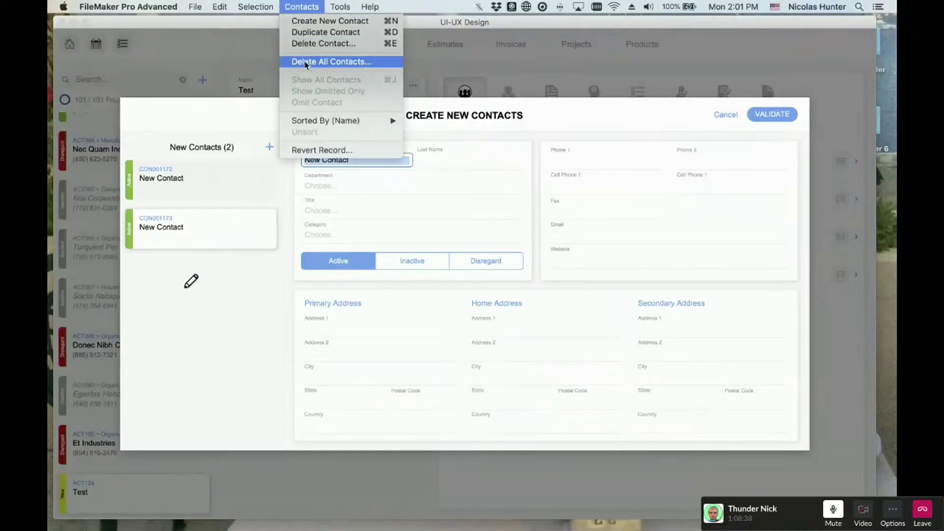
{"action": "left_click", "coordinate": [310, 61]}
{"action": "left_click", "coordinate": [577, 280]}
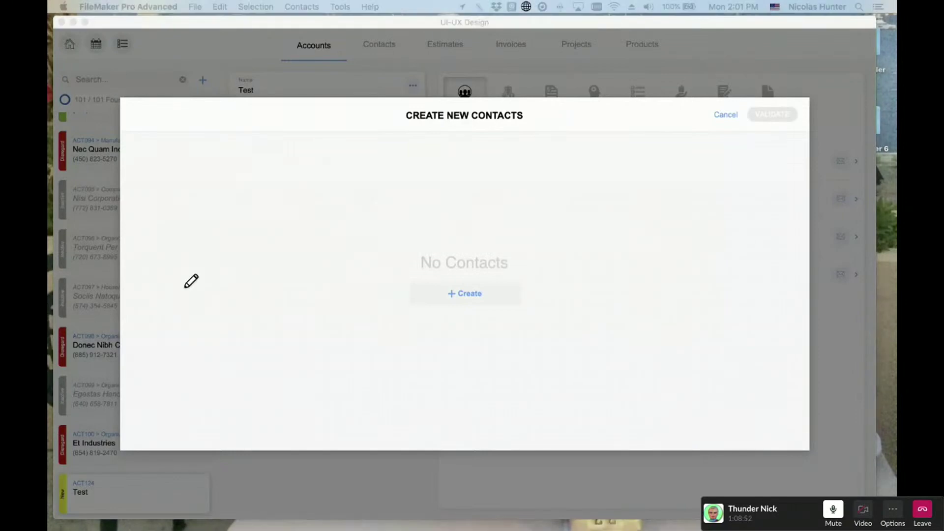
- Add a blank draft contact, CON001174, named New Contact with + Create
{"action": "left_click", "coordinate": [458, 330]}
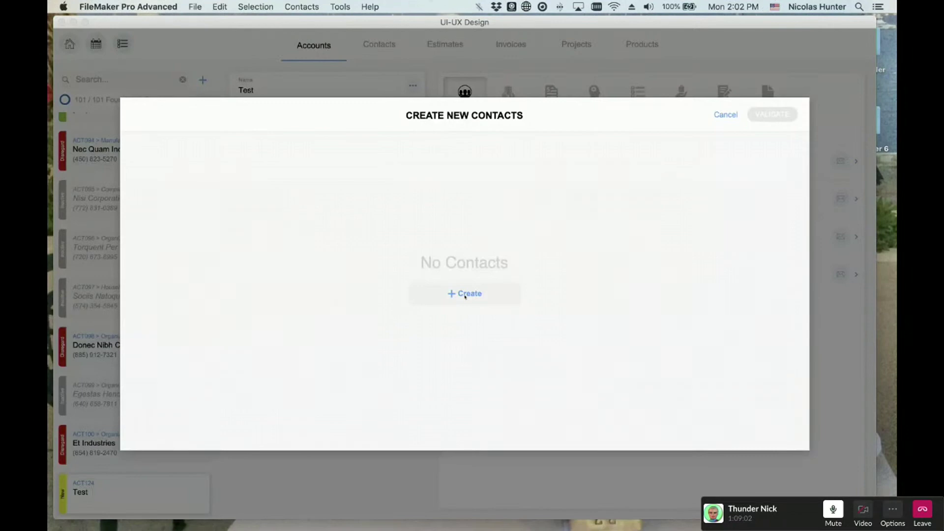
{"action": "left_click_drag", "start_coordinate": [316, 30], "coordinate": [305, 43]}
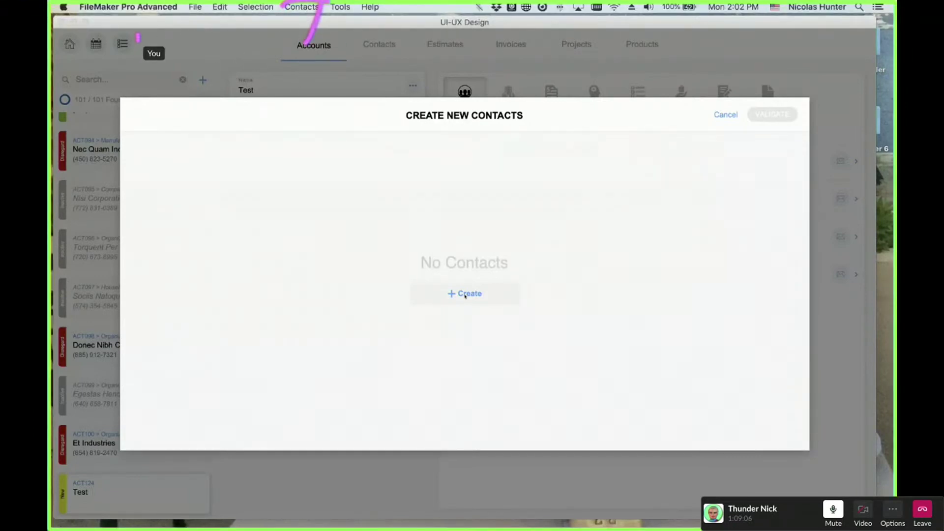
{"action": "left_click_drag", "start_coordinate": [137, 34], "coordinate": [376, 51]}
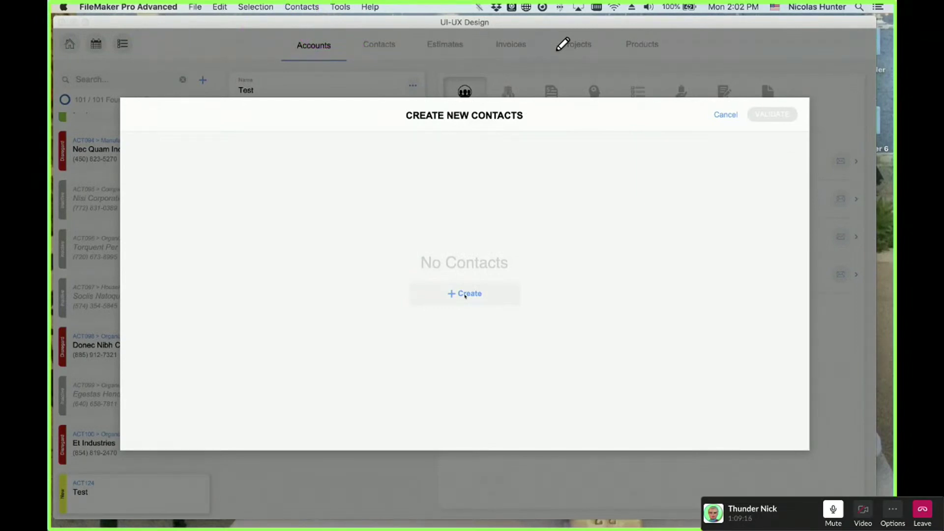
{"action": "left_click", "coordinate": [465, 294]}
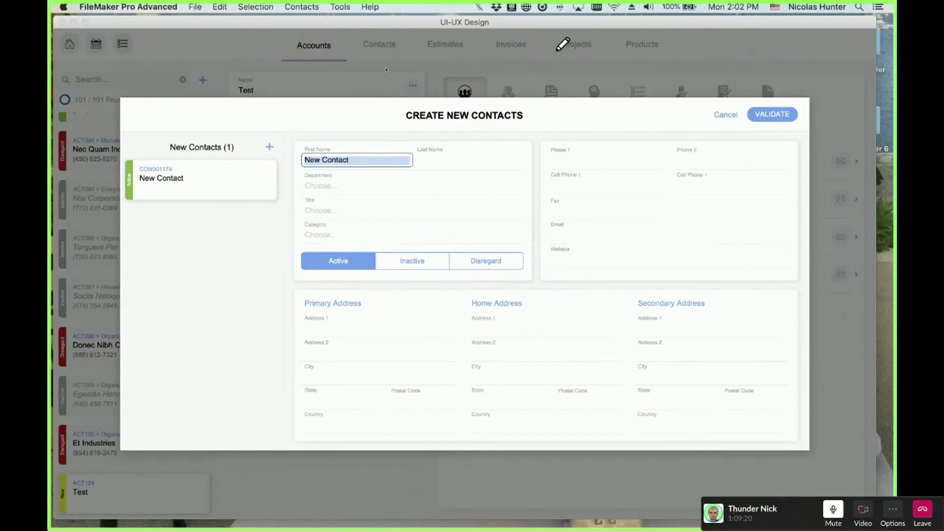
- Inspect the Contacts custom menus in Manage Custom Menus and cancel without changes
{"action": "left_click", "coordinate": [339, 6]}
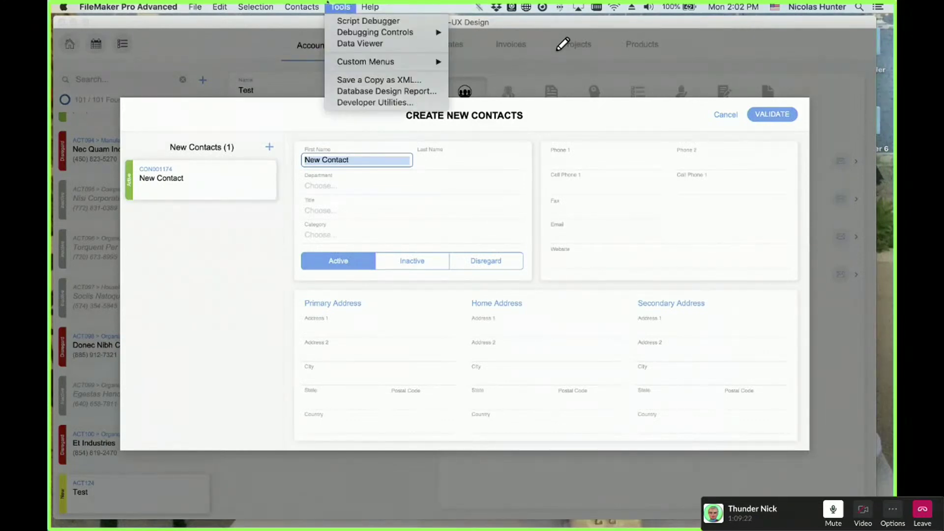
{"action": "mouse_move", "coordinate": [364, 62]}
{"action": "left_click", "coordinate": [496, 101]}
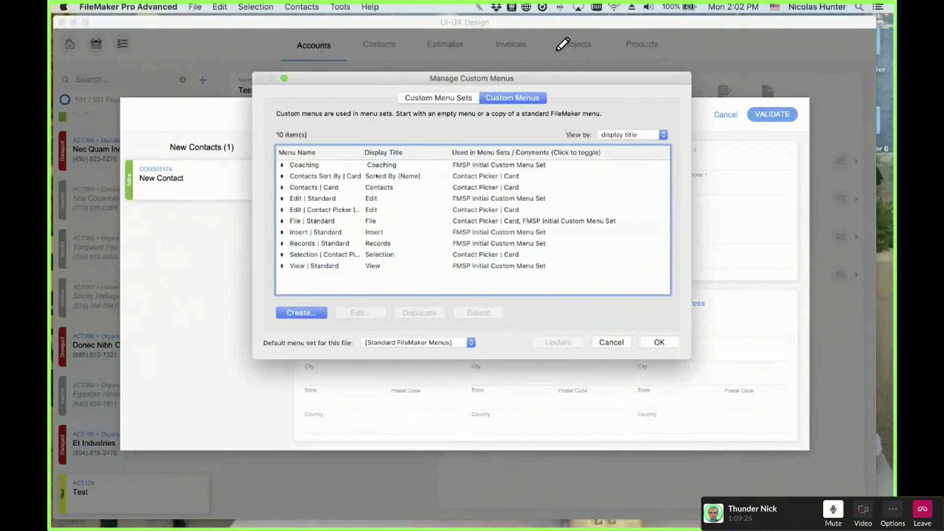
{"action": "left_click", "coordinate": [377, 177]}
{"action": "left_click", "coordinate": [375, 187]}
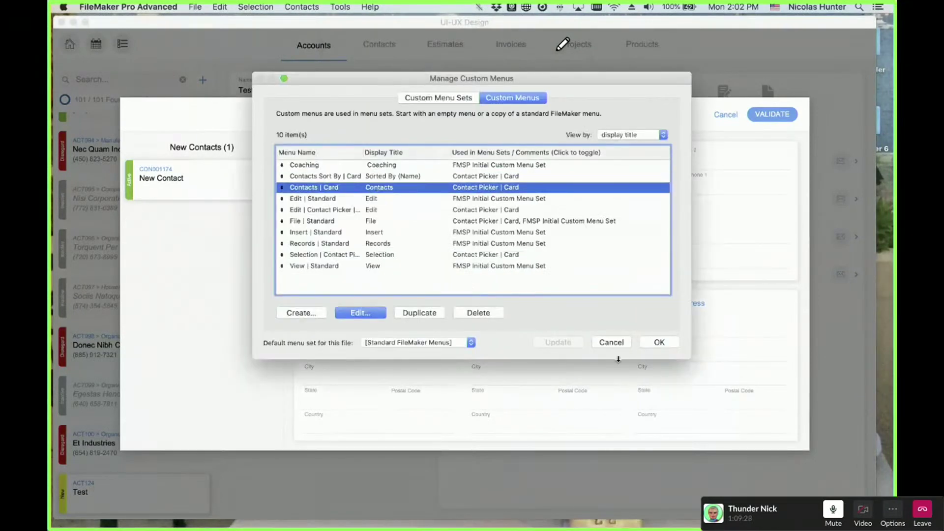
{"action": "left_click", "coordinate": [610, 342]}
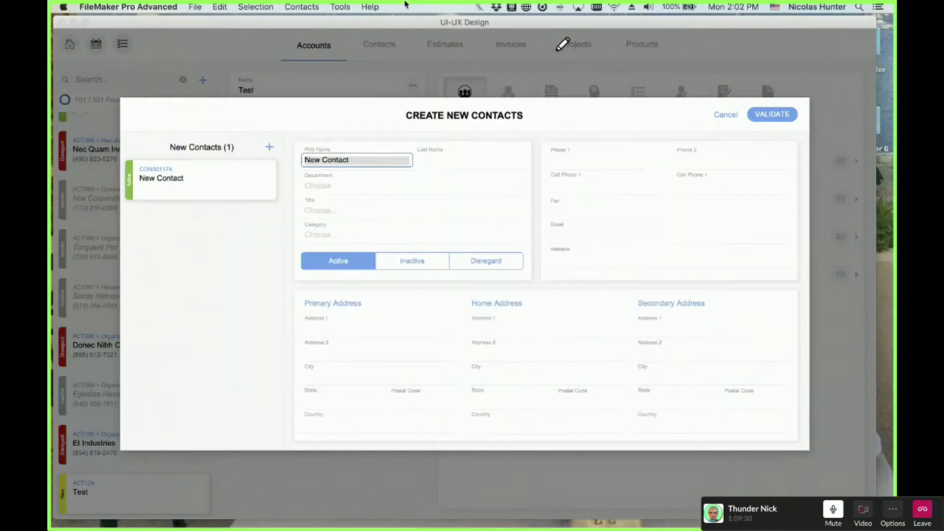
- Try the custom Contacts menu, then cancel creating the new contact
{"action": "left_click", "coordinate": [301, 7]}
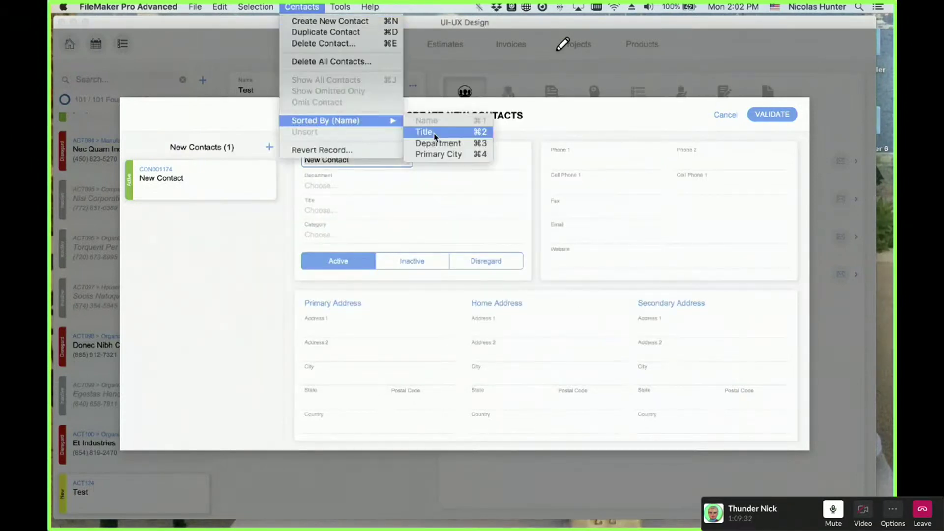
{"action": "mouse_move", "coordinate": [348, 123]}
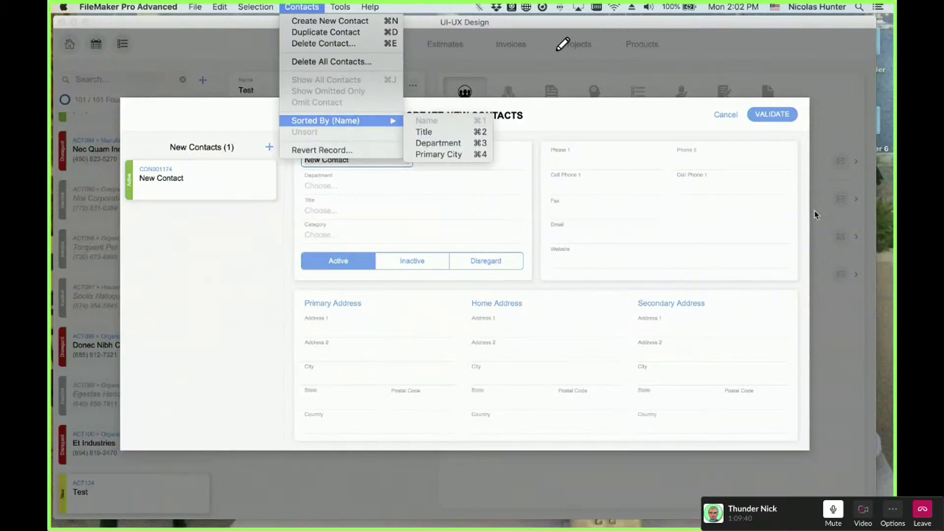
{"action": "left_click", "coordinate": [340, 7]}
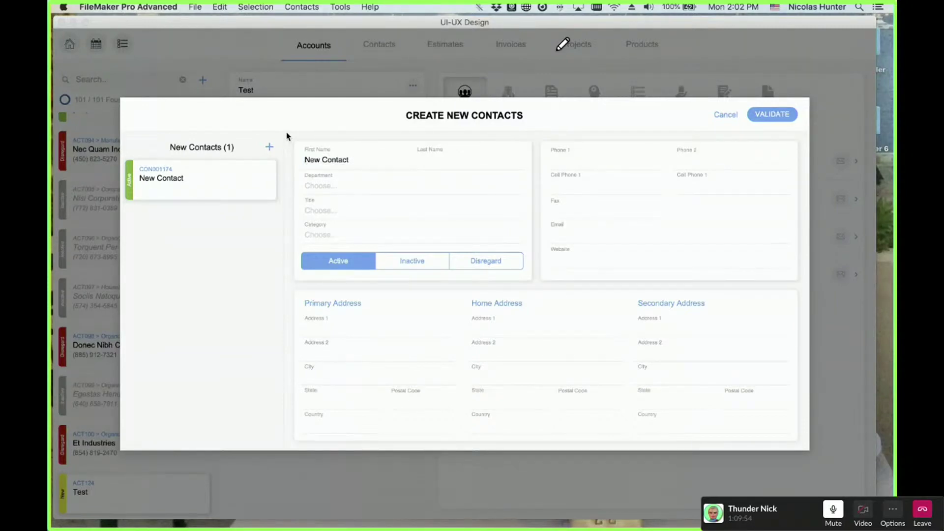
{"action": "left_click", "coordinate": [352, 6]}
{"action": "mouse_move", "coordinate": [361, 61]}
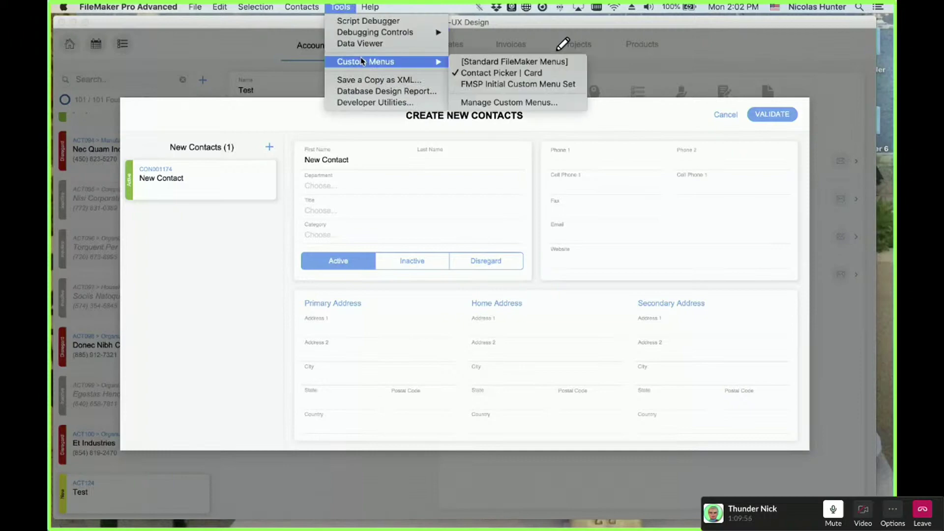
{"action": "left_click", "coordinate": [344, 5]}
{"action": "left_click", "coordinate": [724, 115]}
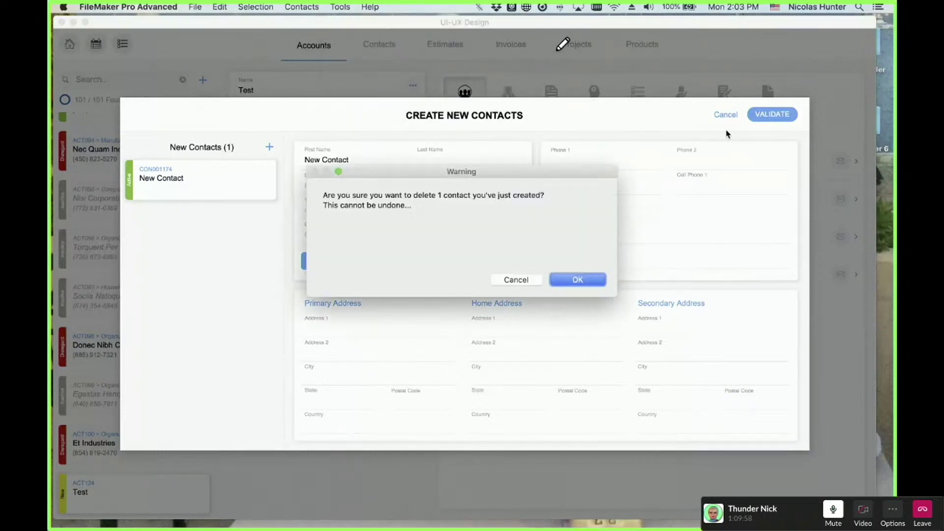
- Confirm the warning with OK to delete the single draft contact
{"action": "left_click", "coordinate": [573, 280]}
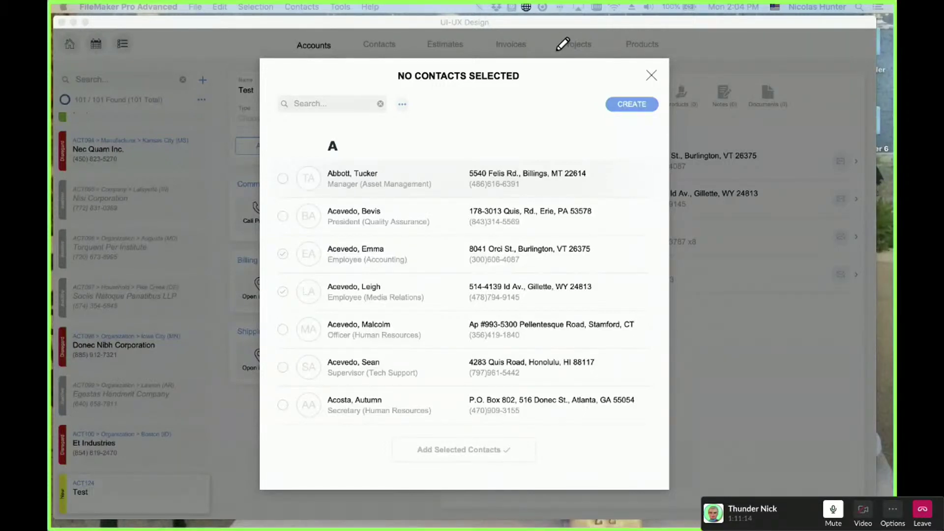
{"action": "left_click", "coordinate": [340, 7]}
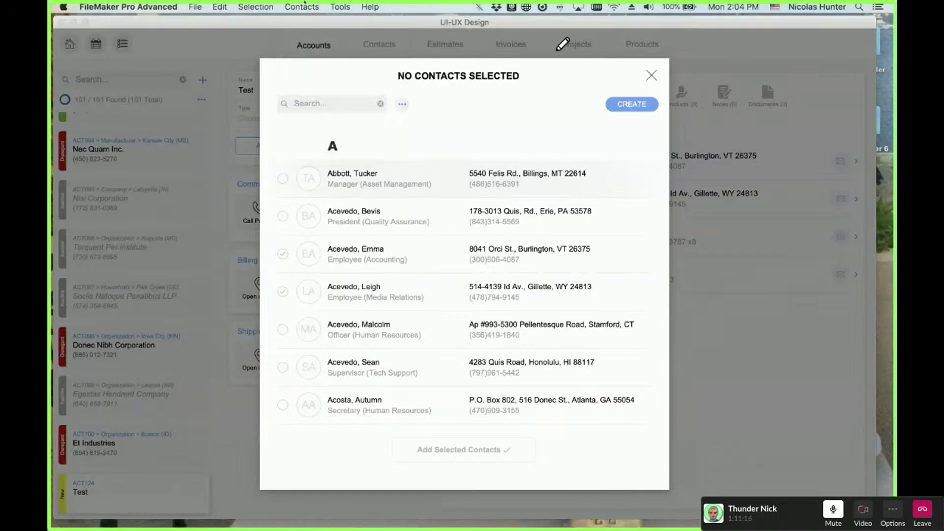
{"action": "left_click", "coordinate": [302, 7]}
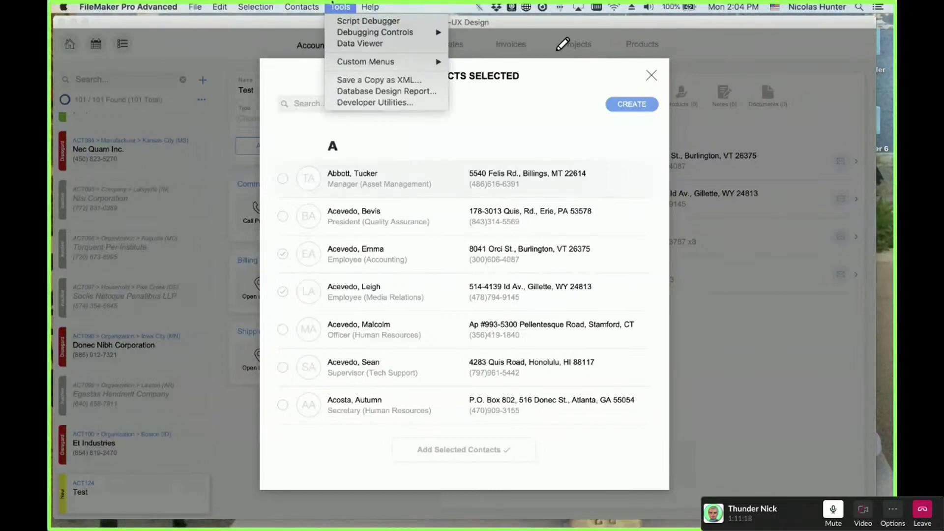
{"action": "left_click", "coordinate": [309, 3]}
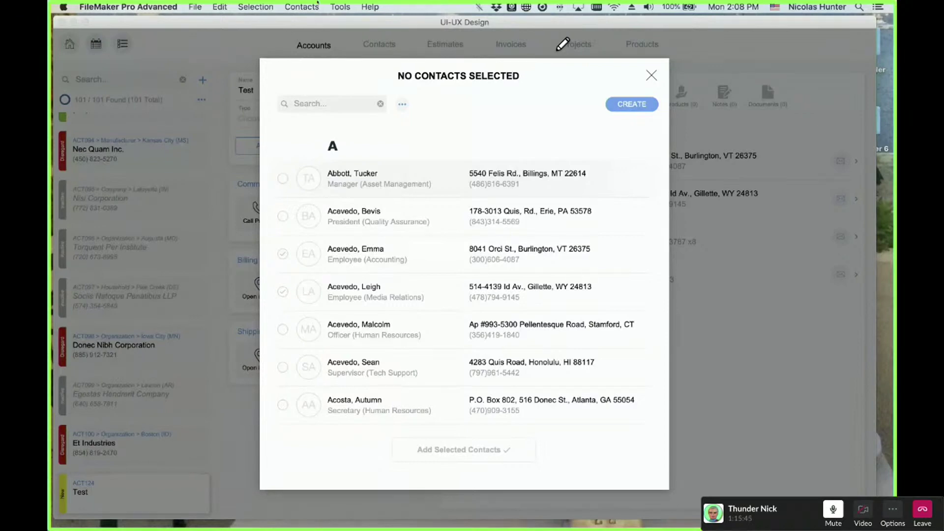
{"action": "left_click", "coordinate": [318, 5]}
{"action": "mouse_move", "coordinate": [259, 4]}
{"action": "mouse_move", "coordinate": [229, 3]}
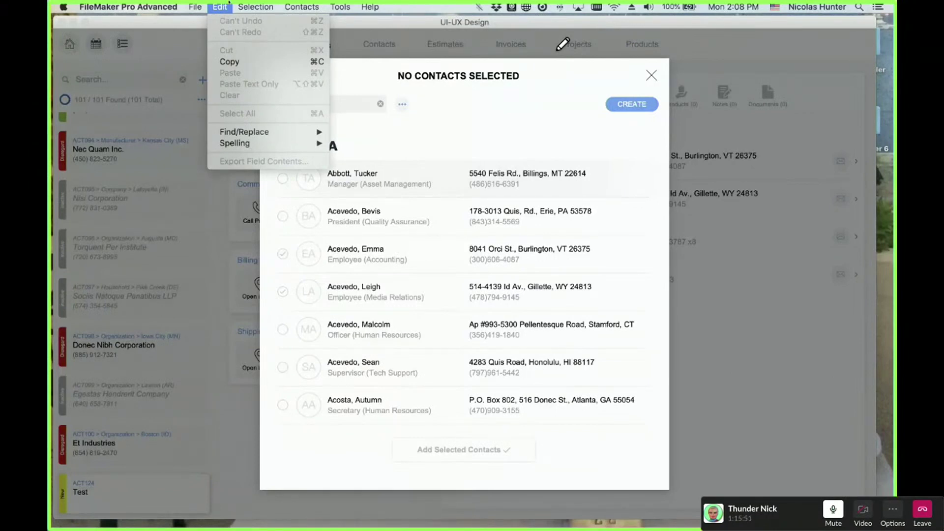
{"action": "left_click", "coordinate": [229, 3]}
{"action": "left_click", "coordinate": [304, 2]}
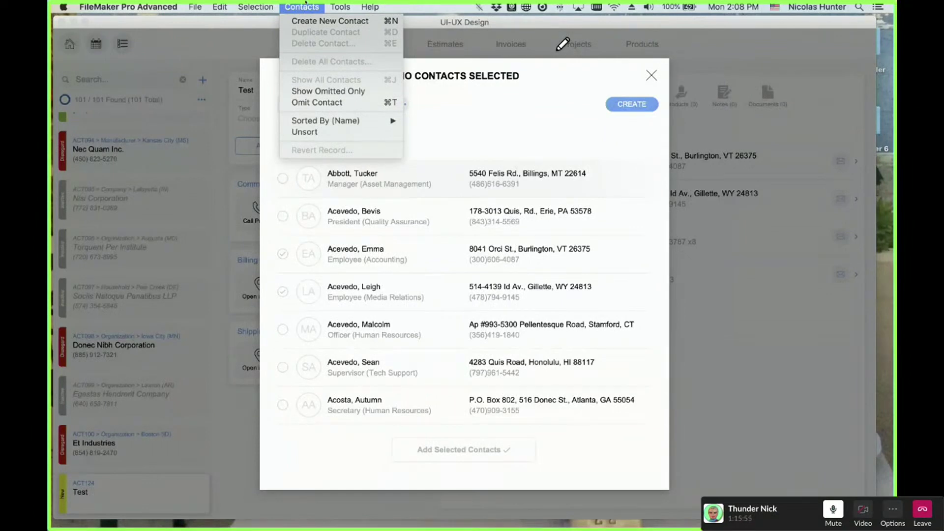
{"action": "left_click", "coordinate": [305, 3]}
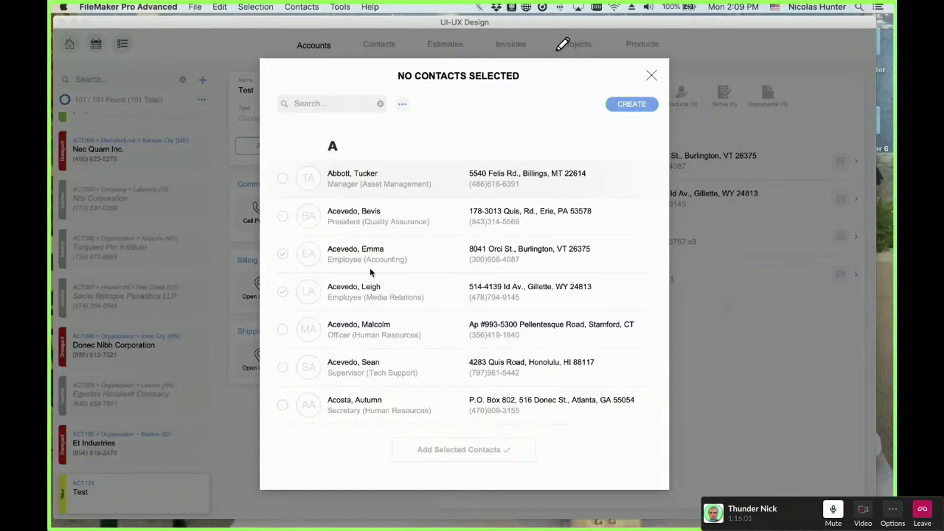
{"action": "scroll", "coordinate": [372, 271], "scroll_direction": "down", "scroll_amount": 10}
{"action": "scroll", "coordinate": [371, 272], "scroll_direction": "up", "scroll_amount": 10}
- Close the contact picker, then browse the Records and Tools > Custom Menus menus without choosing anything
{"action": "left_click", "coordinate": [650, 76]}
{"action": "left_click", "coordinate": [362, 6]}
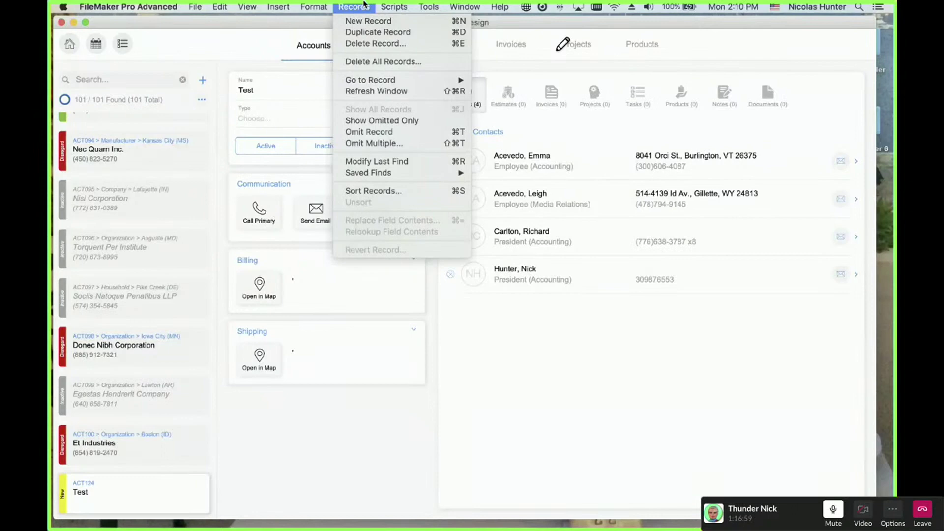
{"action": "mouse_move", "coordinate": [429, 7]}
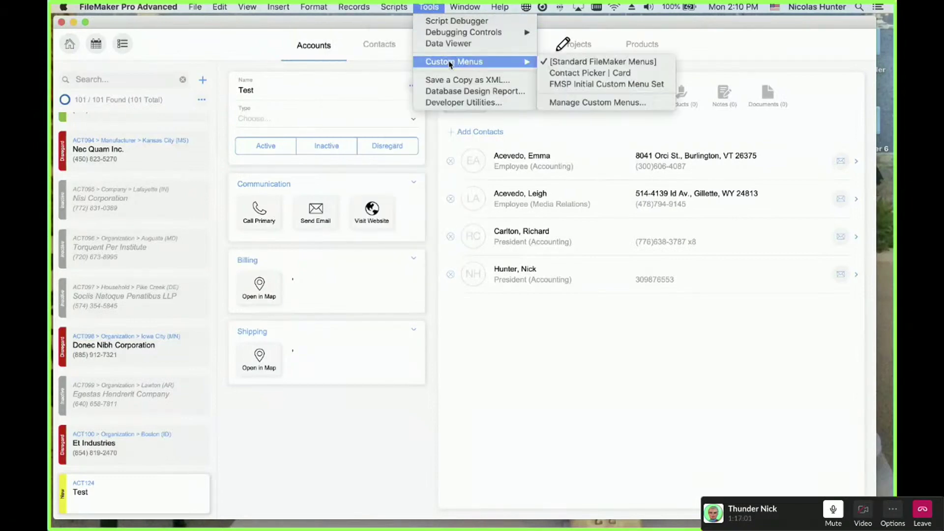
{"action": "mouse_move", "coordinate": [360, 5]}
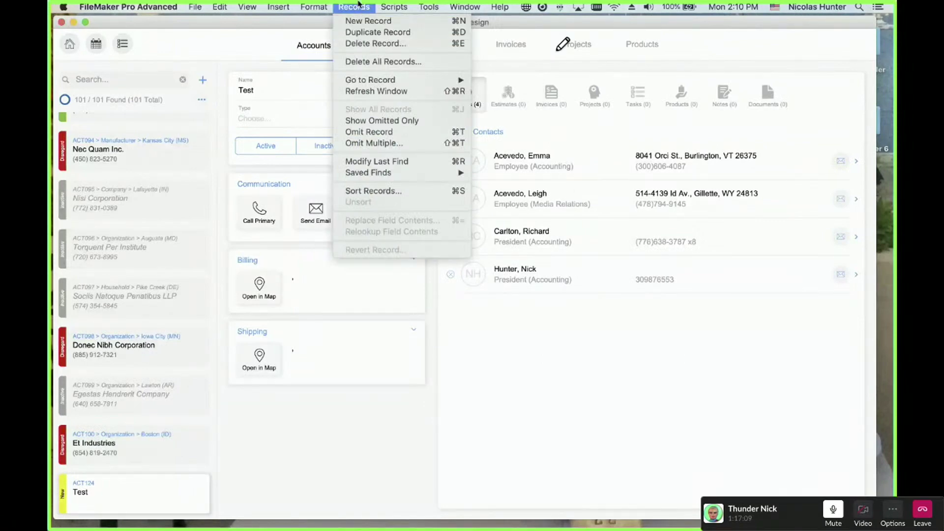
{"action": "left_click", "coordinate": [475, 157]}
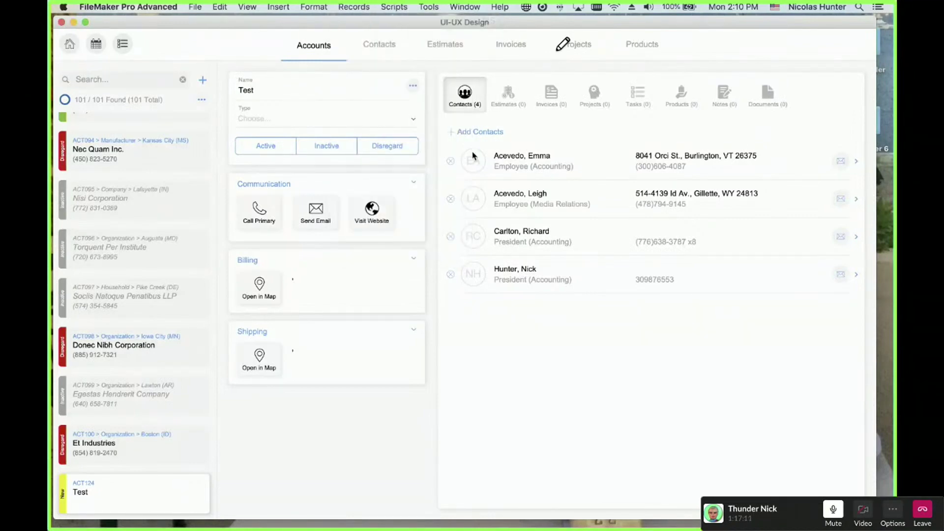
- Reopen the contact picker via Add Contacts and look over its Selection and Contacts menus
{"action": "left_click", "coordinate": [484, 131]}
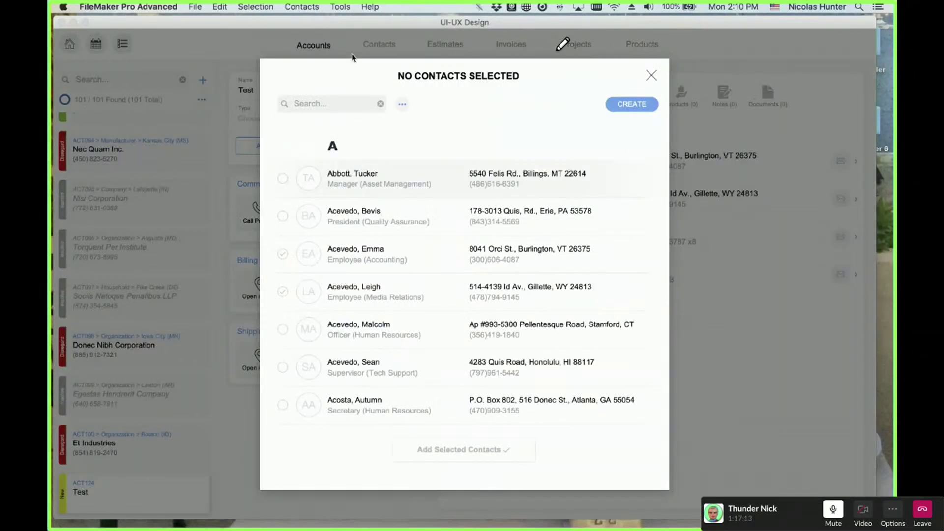
{"action": "left_click", "coordinate": [264, 6]}
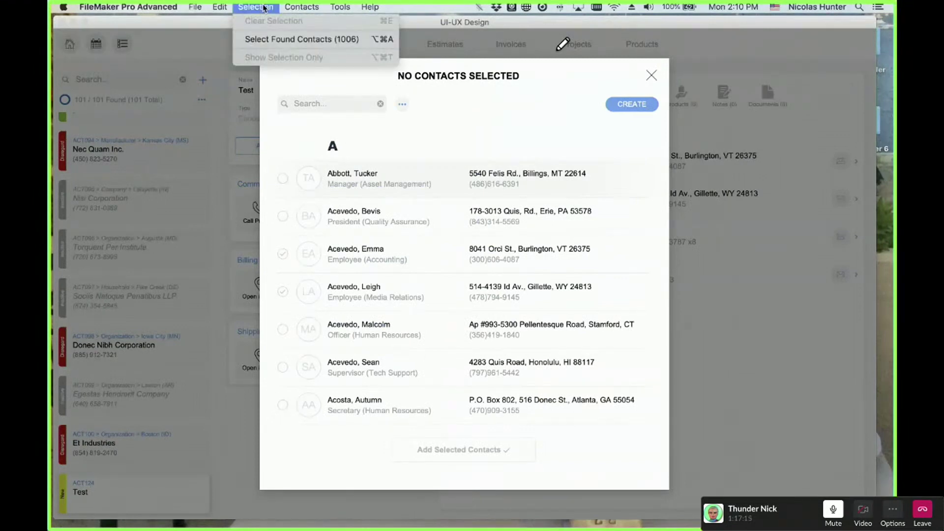
{"action": "mouse_move", "coordinate": [303, 5]}
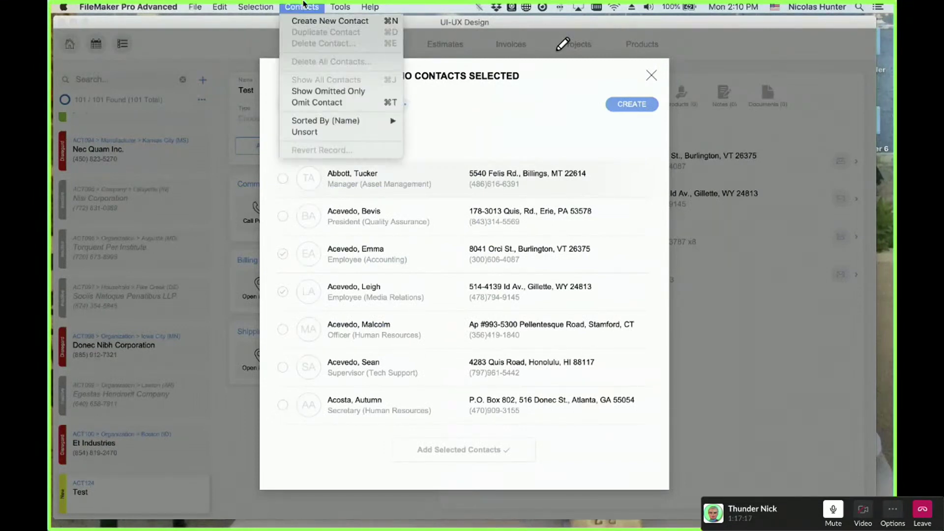
{"action": "left_click", "coordinate": [333, 5]}
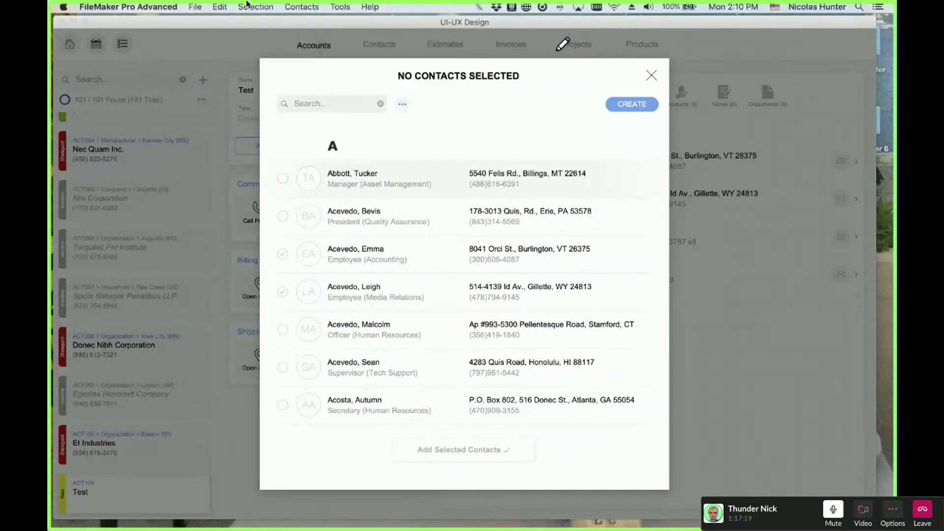
{"action": "left_click", "coordinate": [219, 7]}
{"action": "mouse_move", "coordinate": [211, 4]}
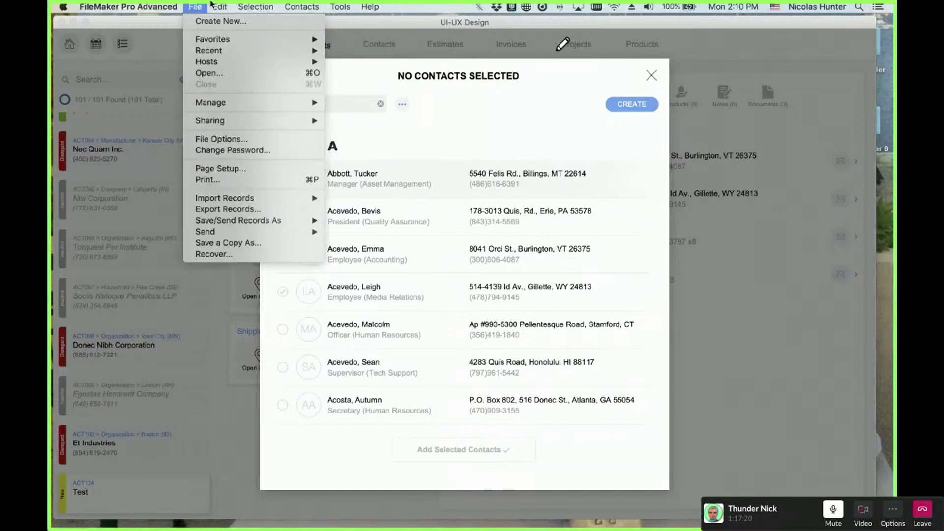
{"action": "left_click", "coordinate": [272, 5]}
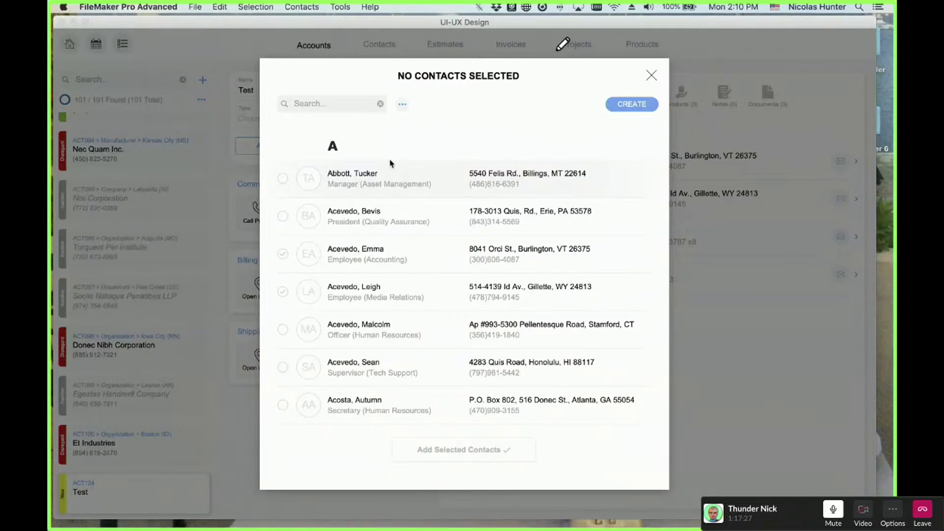
- Delete the lone new contact with Cmd-E, then add new contacts with Cmd-N and browse the Contacts menu
{"action": "key", "text": "super+e"}
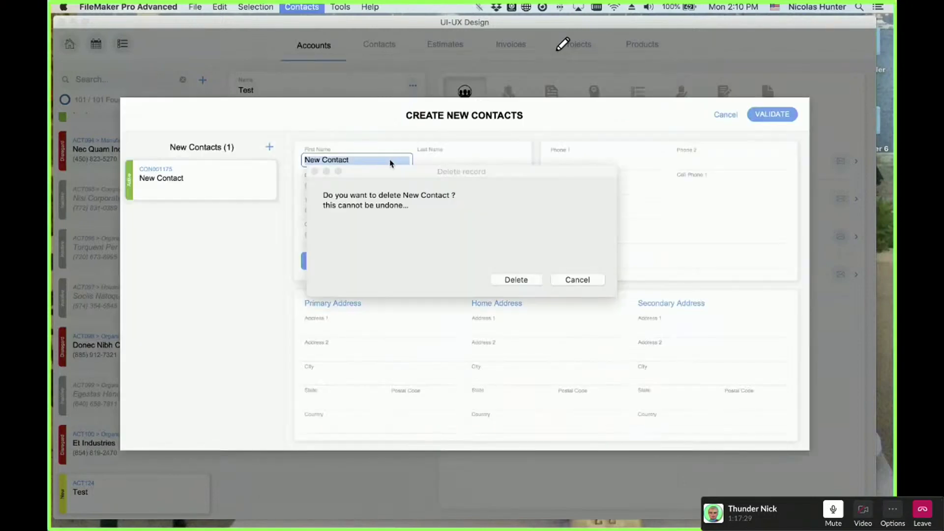
{"action": "left_click", "coordinate": [536, 279]}
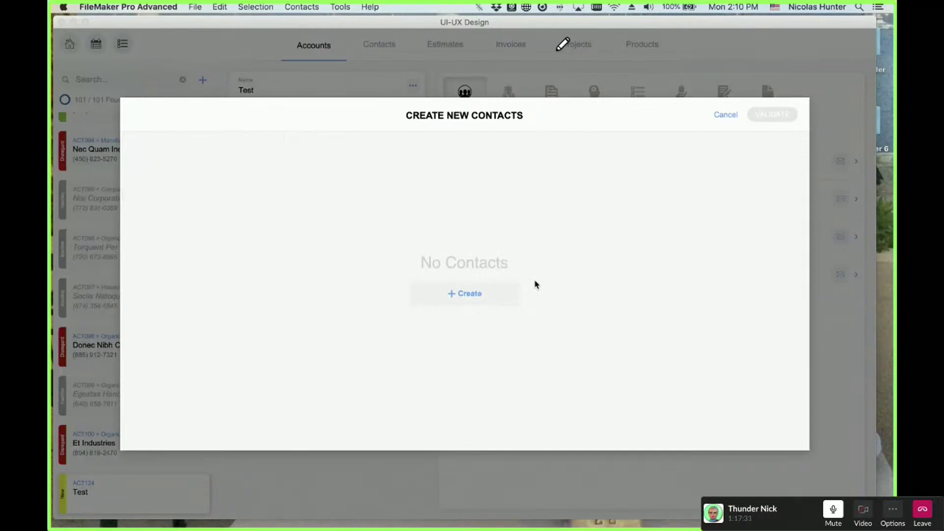
{"action": "key", "text": "super+n"}
{"action": "key", "text": "super+n"}
{"action": "key", "text": "super+n"}
{"action": "key", "text": "super+n"}
{"action": "key", "text": "super+n"}
{"action": "key", "text": "super+n"}
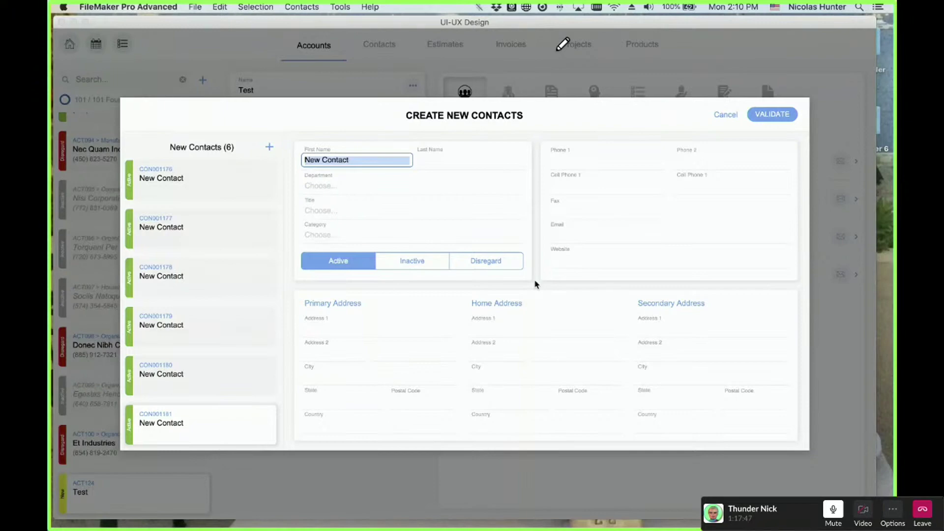
{"action": "left_click", "coordinate": [293, 6]}
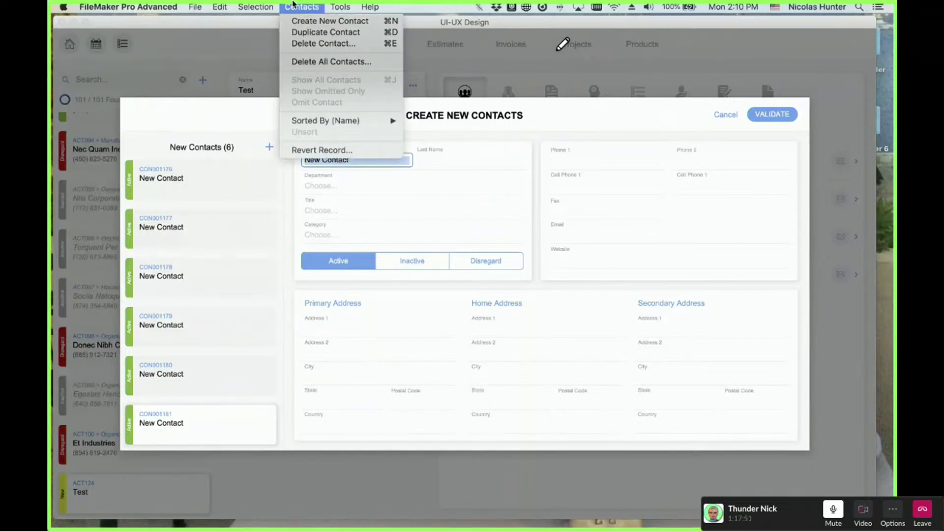
{"action": "left_click", "coordinate": [293, 6]}
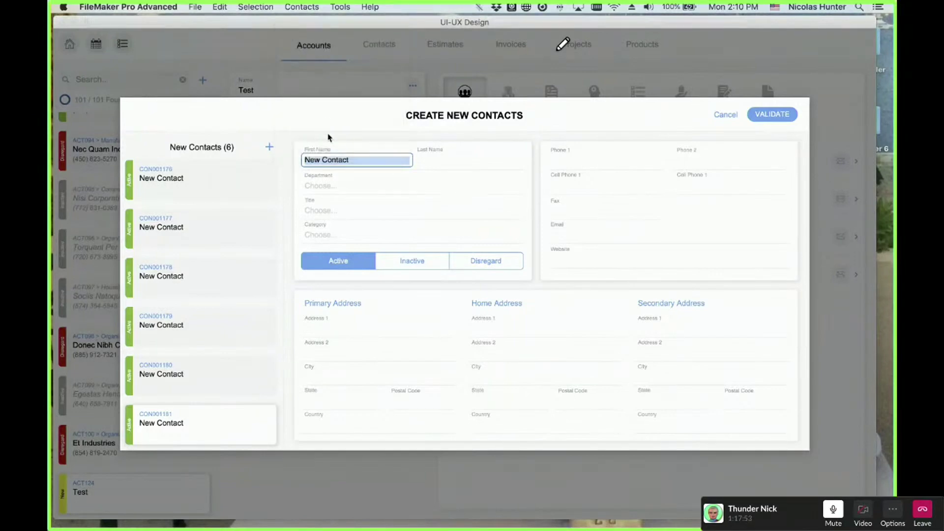
- Cancel the new contacts, confirm deleting all 6, and close the picker
{"action": "left_click", "coordinate": [724, 116]}
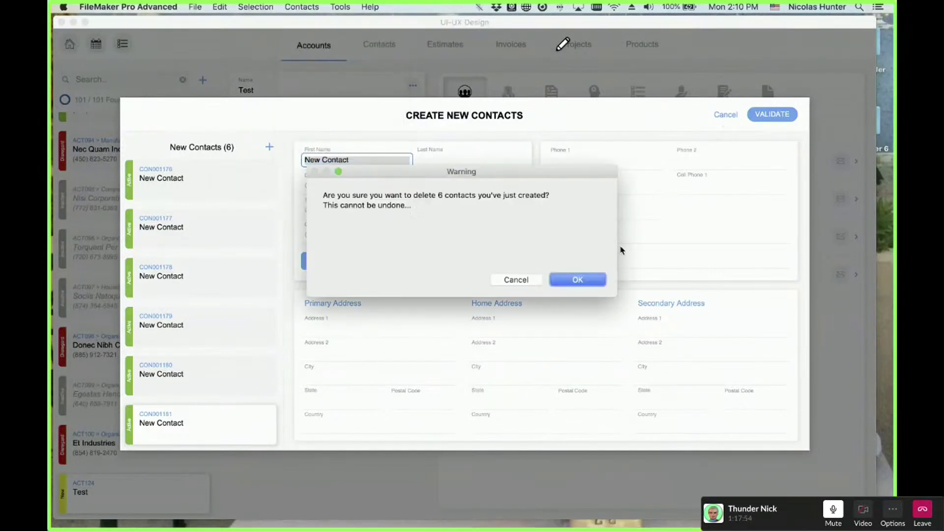
{"action": "left_click", "coordinate": [576, 280]}
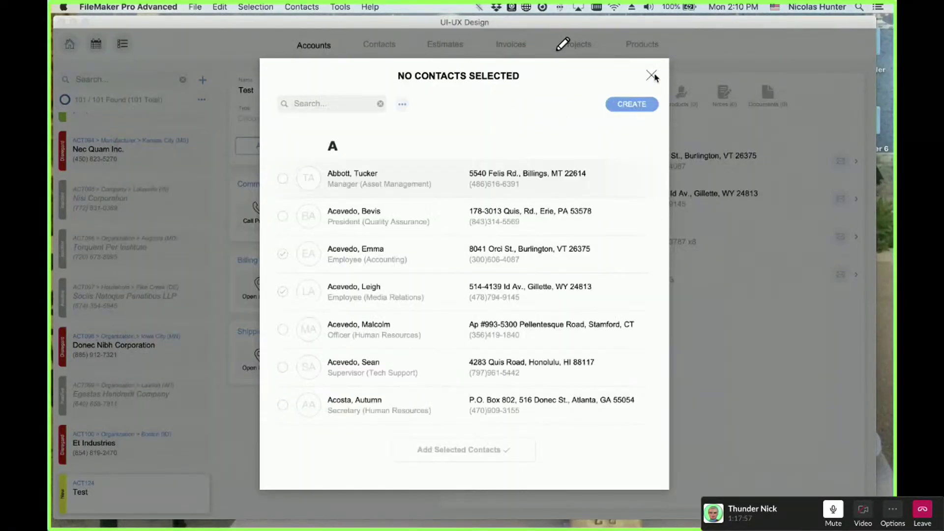
{"action": "left_click", "coordinate": [651, 76]}
- Open and close the Records menu a few times, then refocus the FileMaker window
{"action": "left_click", "coordinate": [360, 6]}
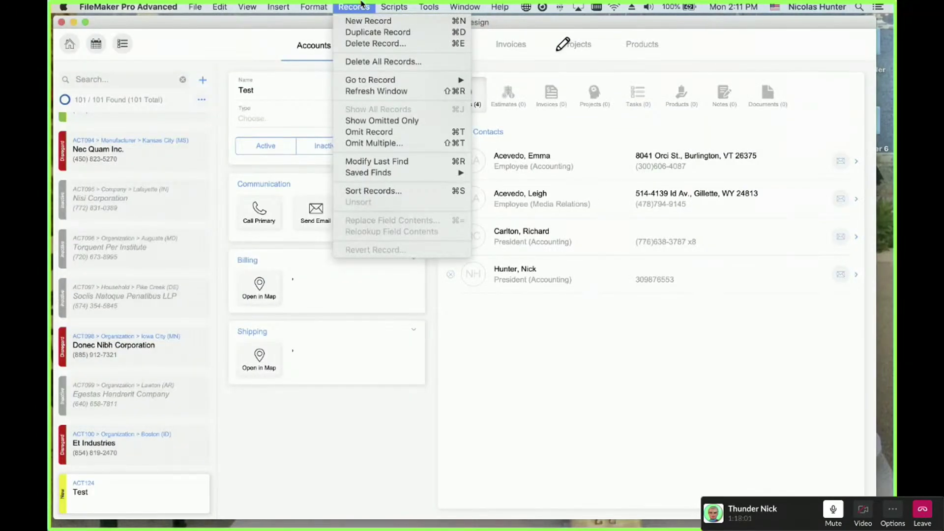
{"action": "left_click", "coordinate": [362, 5]}
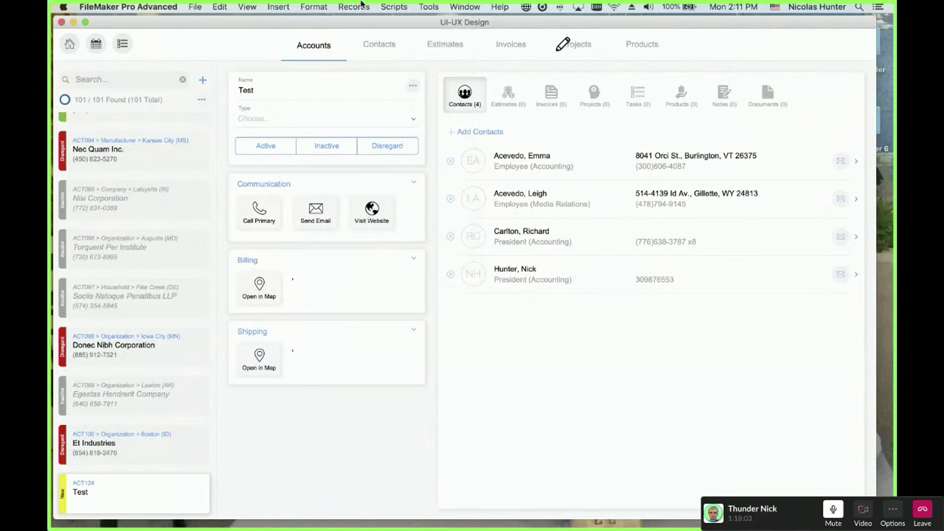
{"action": "left_click", "coordinate": [361, 5]}
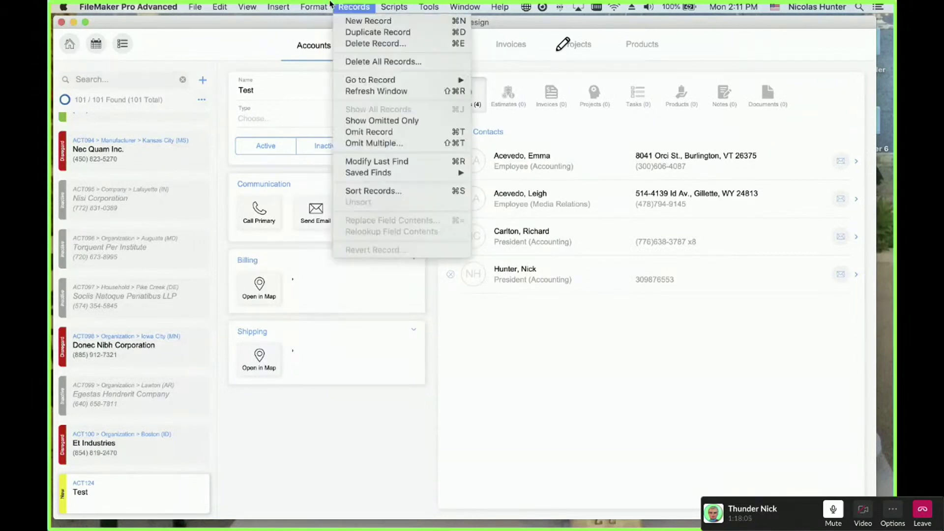
{"action": "mouse_move", "coordinate": [194, 5]}
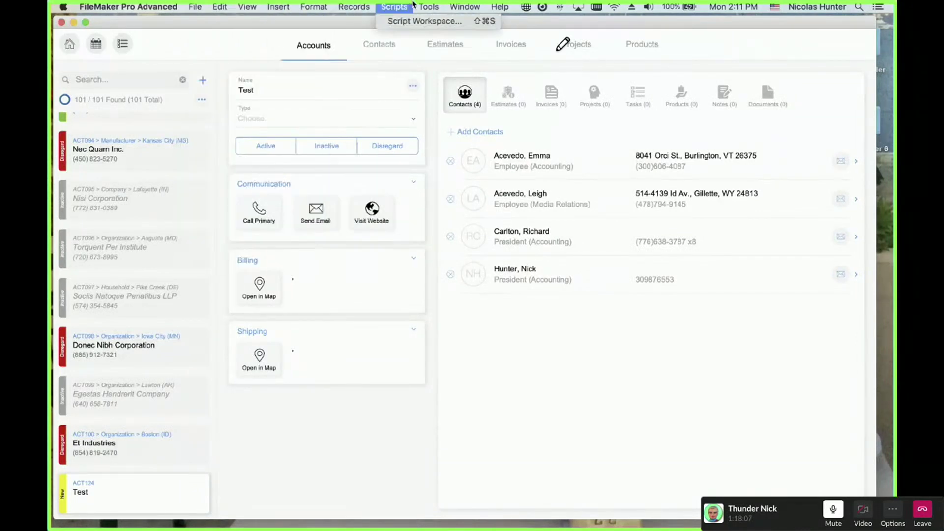
{"action": "left_click", "coordinate": [368, 5]}
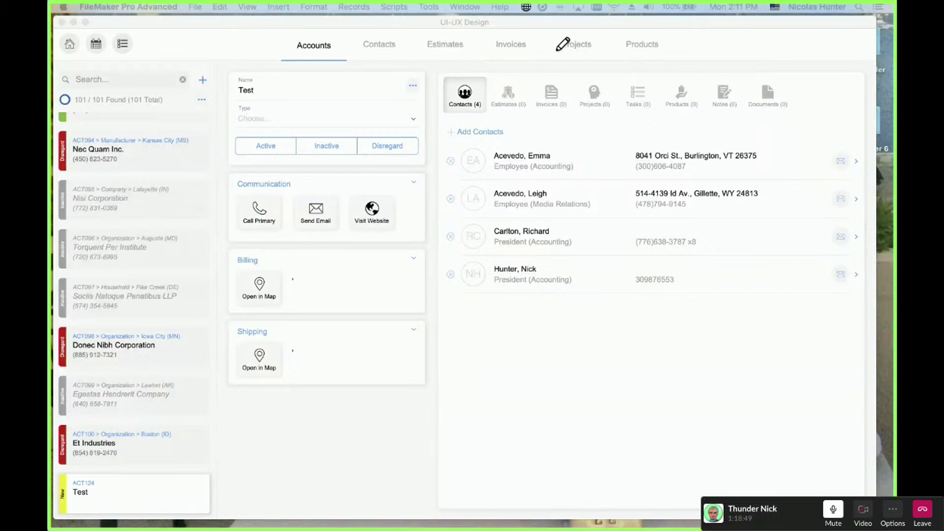
{"action": "left_click", "coordinate": [422, 501]}
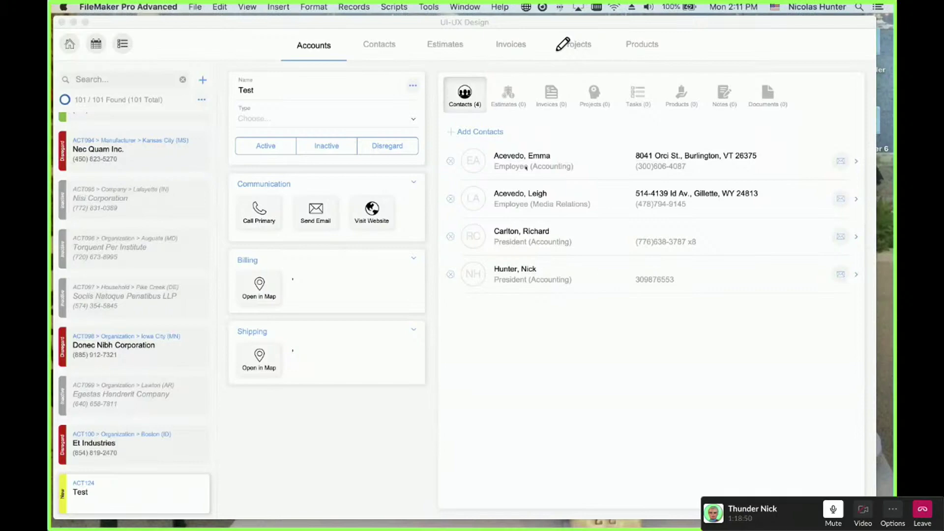
- Open the contact picker for the Test account and check five existing contacts
{"action": "left_click", "coordinate": [494, 139]}
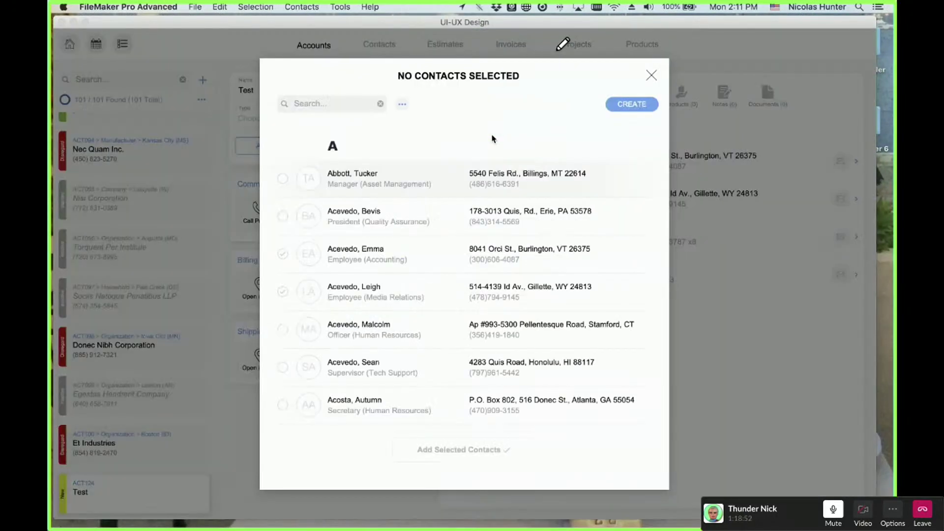
{"action": "left_click", "coordinate": [413, 172]}
{"action": "left_click", "coordinate": [354, 217]}
{"action": "left_click", "coordinate": [347, 330]}
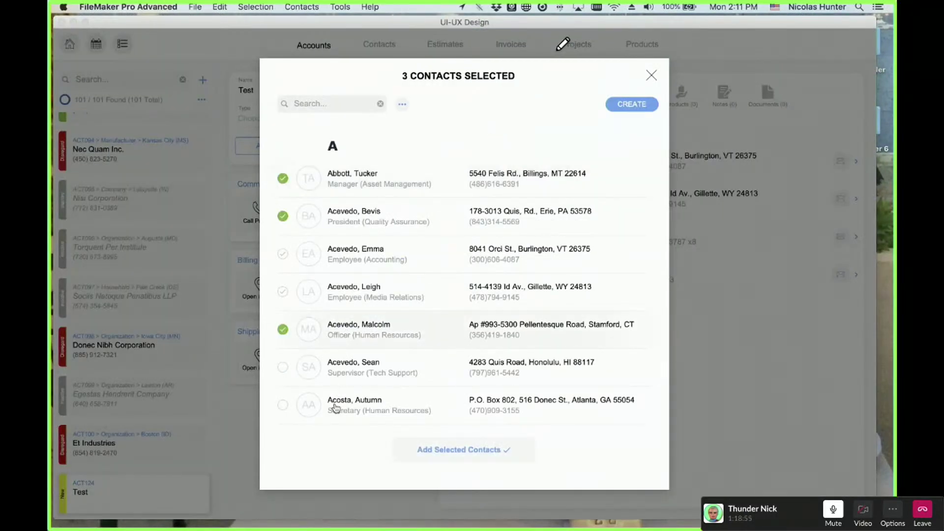
{"action": "left_click", "coordinate": [339, 368]}
{"action": "left_click", "coordinate": [334, 405]}
- Create four blank New Contacts, validate them into the selection, and close the picker
{"action": "left_click", "coordinate": [632, 103]}
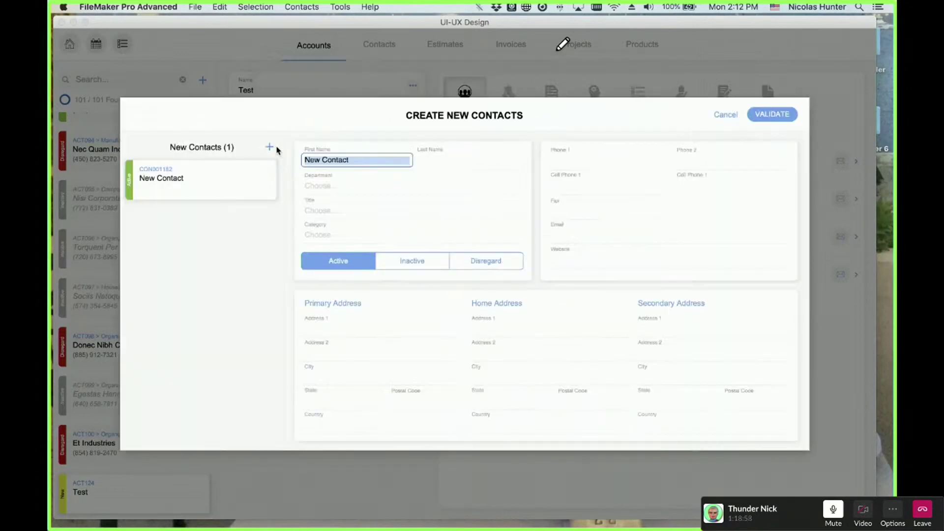
{"action": "left_click", "coordinate": [269, 147]}
{"action": "left_click", "coordinate": [269, 147]}
{"action": "left_click", "coordinate": [269, 147]}
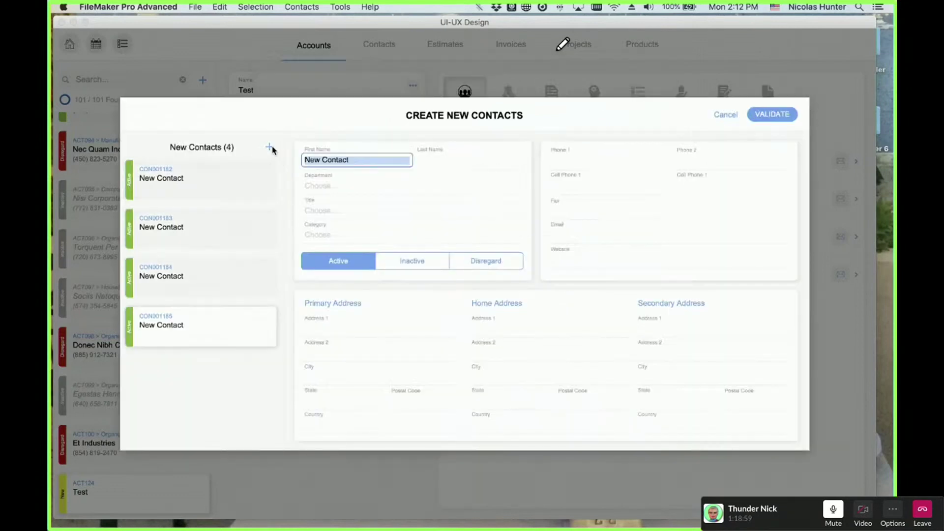
{"action": "left_click", "coordinate": [771, 115]}
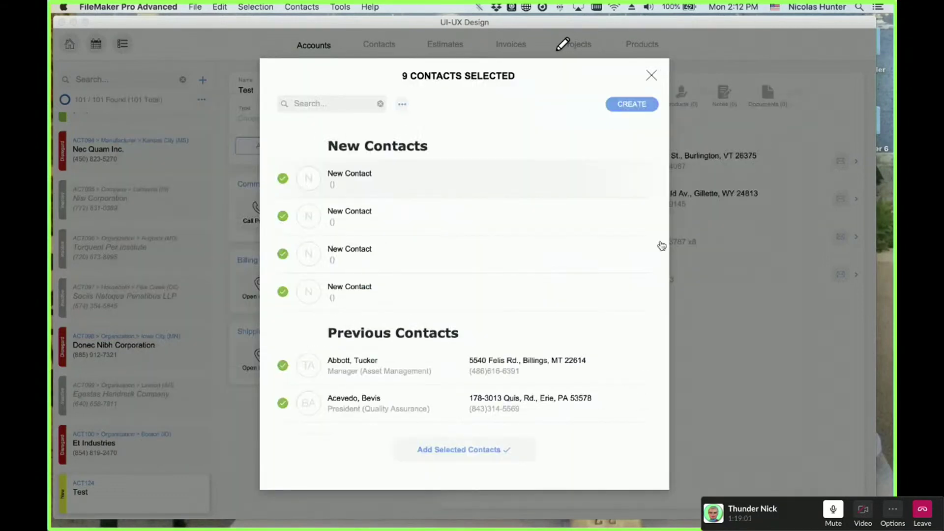
{"action": "scroll", "coordinate": [661, 246], "scroll_direction": "down", "scroll_amount": 3}
{"action": "scroll", "coordinate": [662, 245], "scroll_direction": "up", "scroll_amount": 3}
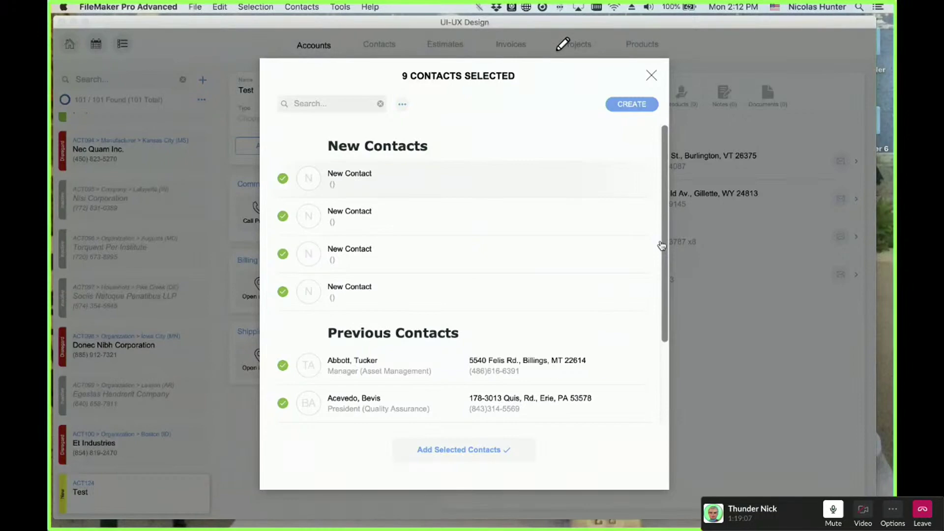
{"action": "scroll", "coordinate": [534, 262], "scroll_direction": "down", "scroll_amount": 3}
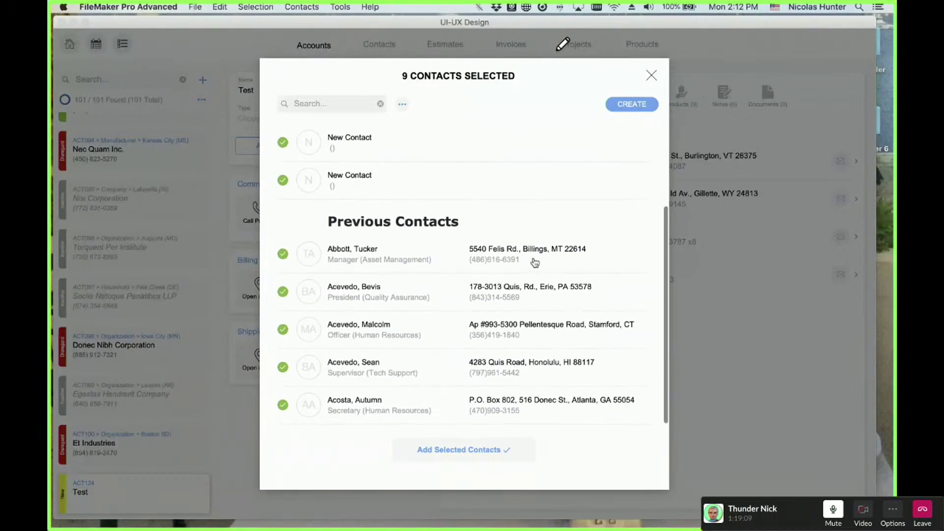
{"action": "scroll", "coordinate": [535, 262], "scroll_direction": "up", "scroll_amount": 3}
{"action": "scroll", "coordinate": [535, 263], "scroll_direction": "down", "scroll_amount": 3}
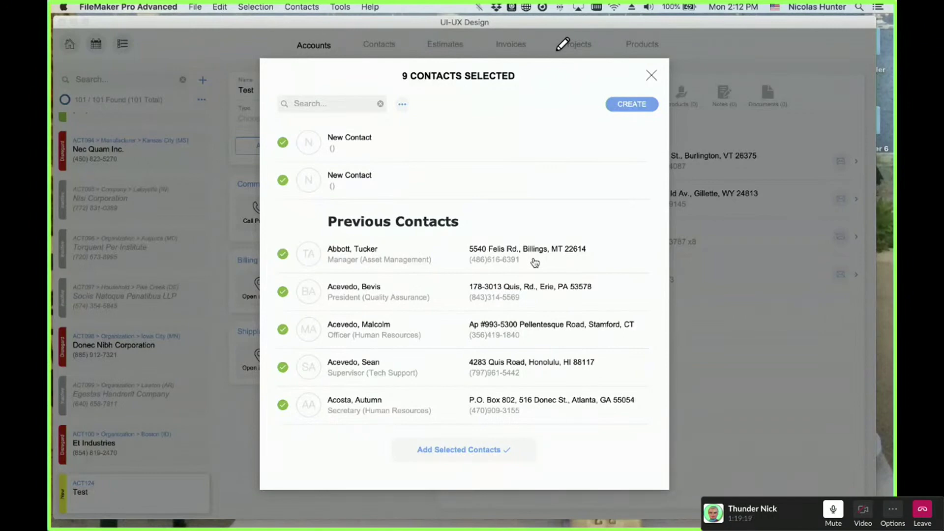
{"action": "left_click", "coordinate": [652, 76]}
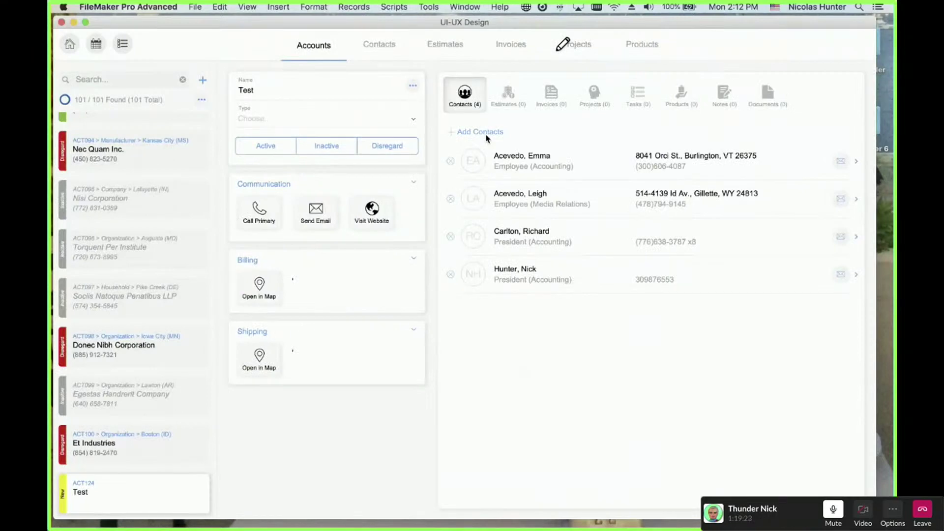
- Reopen the picker and search it by a contact surname, leaving five matching contacts
{"action": "left_click", "coordinate": [486, 136]}
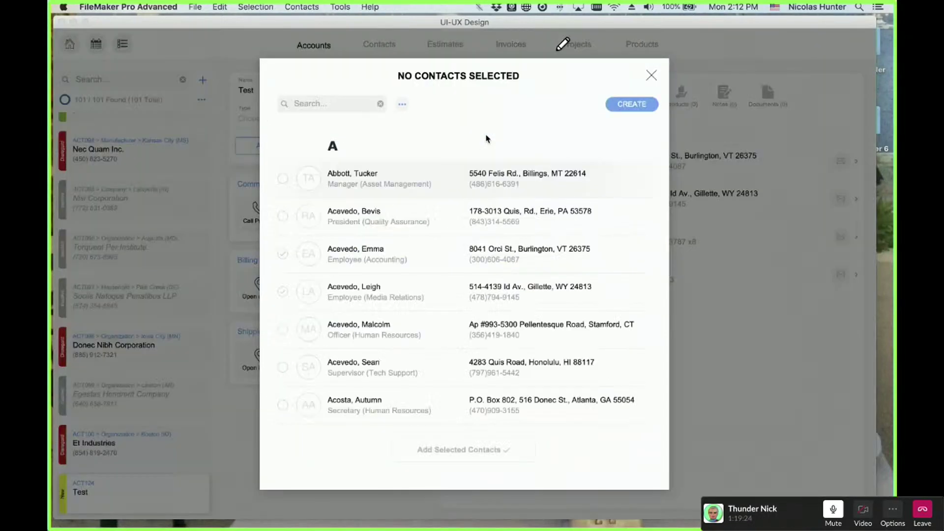
{"action": "left_click", "coordinate": [320, 105]}
{"action": "type", "text": "acevedo"}
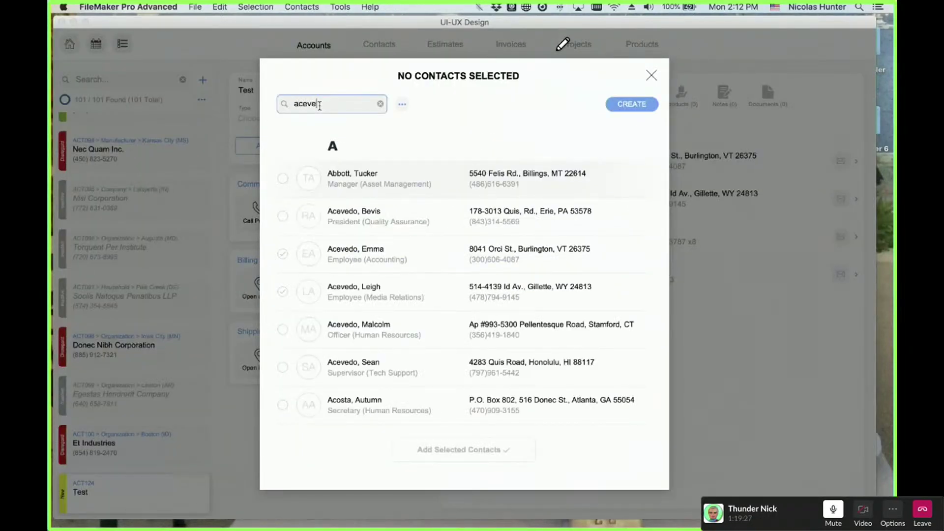
{"action": "key", "text": "Return"}
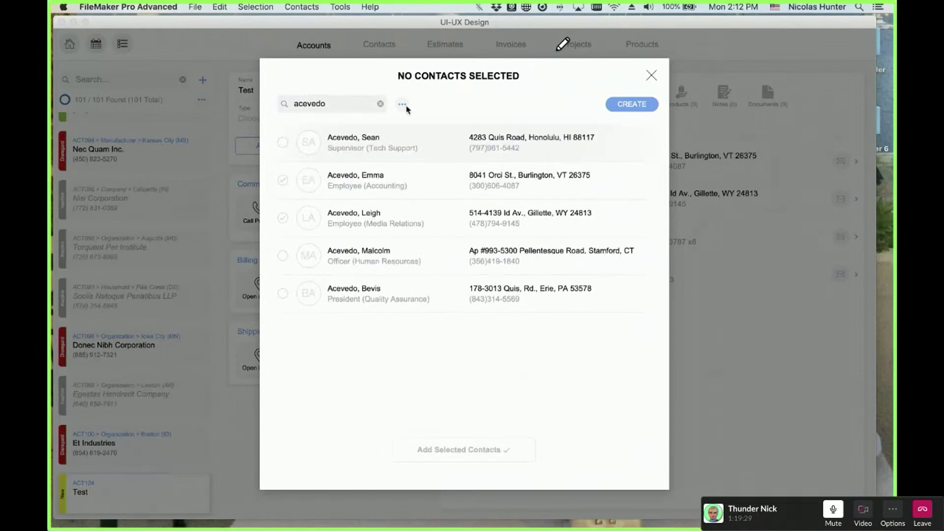
- Create several blank new contacts, then cancel and confirm discarding all 7
{"action": "left_click", "coordinate": [623, 107]}
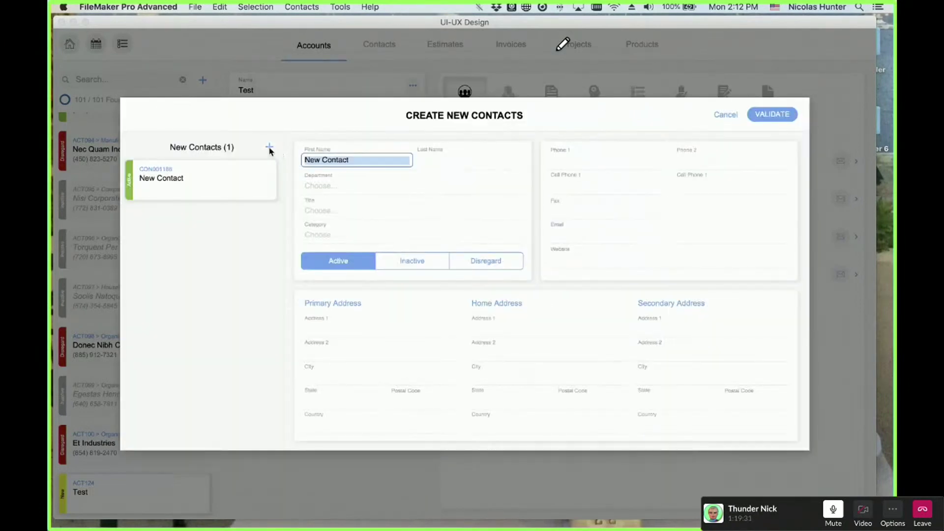
{"action": "left_click", "coordinate": [270, 148]}
{"action": "left_click", "coordinate": [269, 148]}
{"action": "left_click", "coordinate": [269, 148]}
{"action": "left_click", "coordinate": [270, 148]}
{"action": "left_click", "coordinate": [270, 147]}
{"action": "left_click", "coordinate": [270, 148]}
{"action": "left_click", "coordinate": [726, 114]}
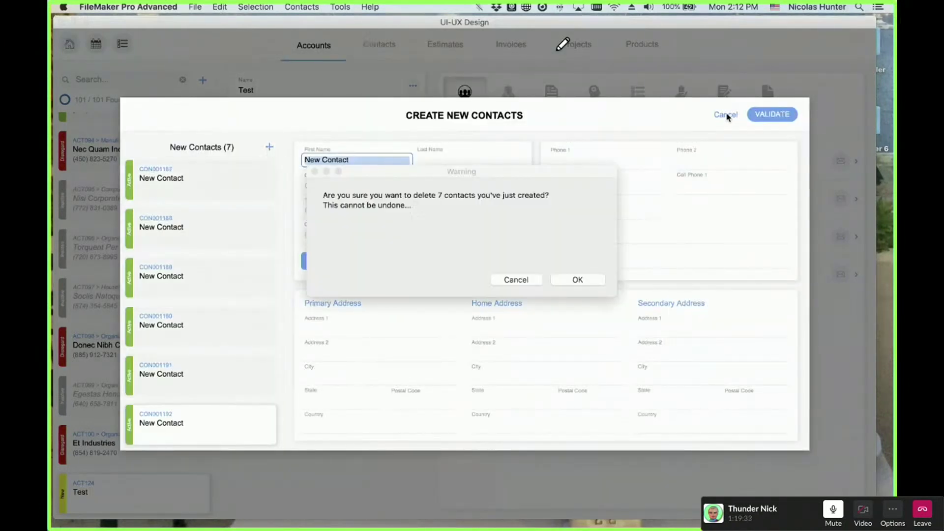
{"action": "left_click", "coordinate": [577, 280]}
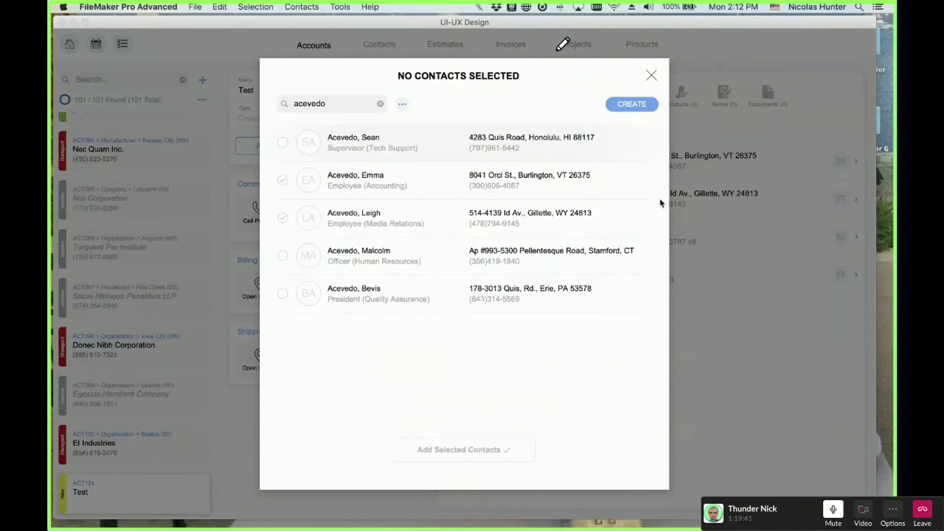
- Close the contact picker and take the Slack call window out of full screen
{"action": "left_click", "coordinate": [652, 76]}
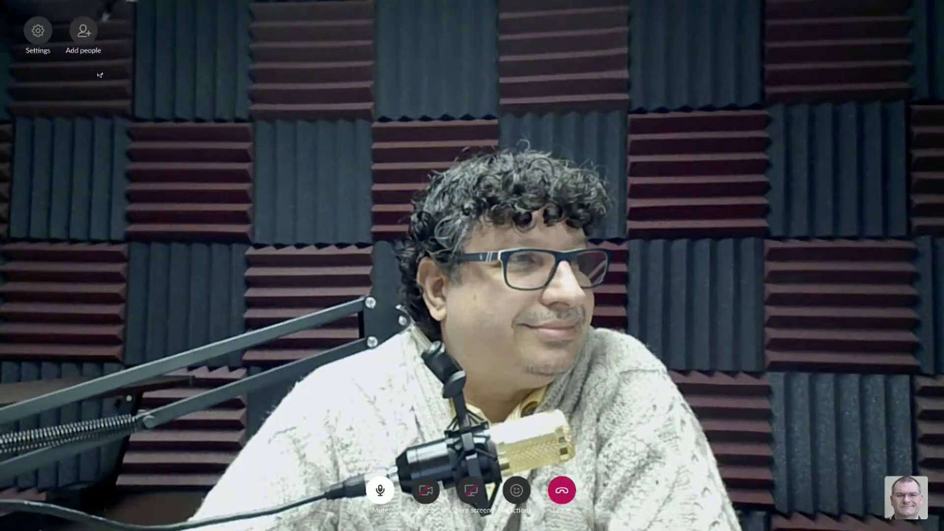
{"action": "mouse_move", "coordinate": [59, 2]}
{"action": "left_click", "coordinate": [27, 18]}
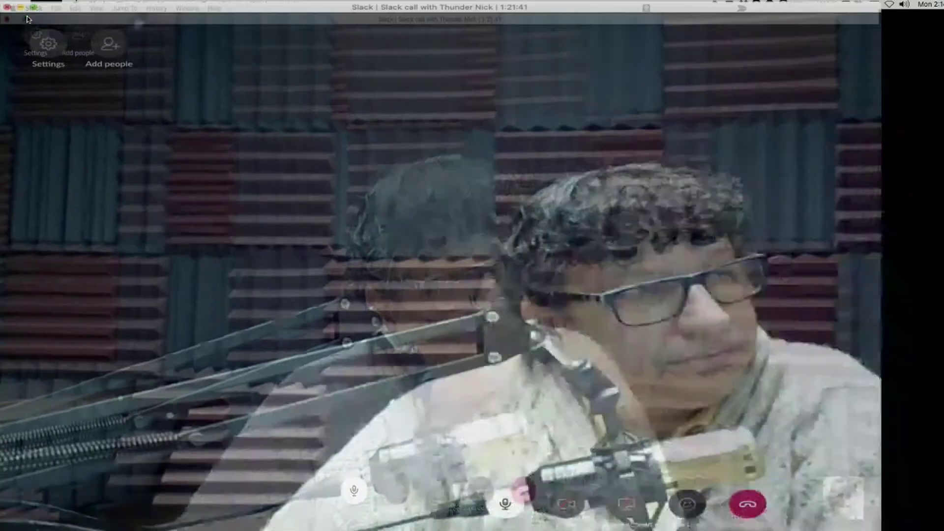